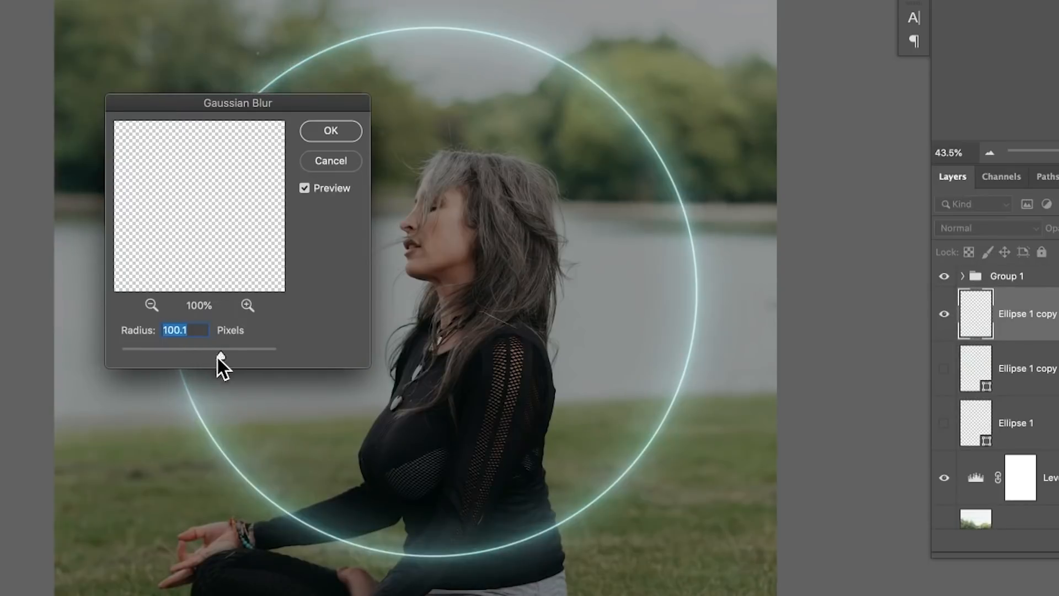
Apply a Gaussian Blur with a 100.1-pixel radius to the rasterized ellipse copy
{"action": "left_click", "coordinate": [330, 130]}
{"action": "left_click", "coordinate": [988, 228]}
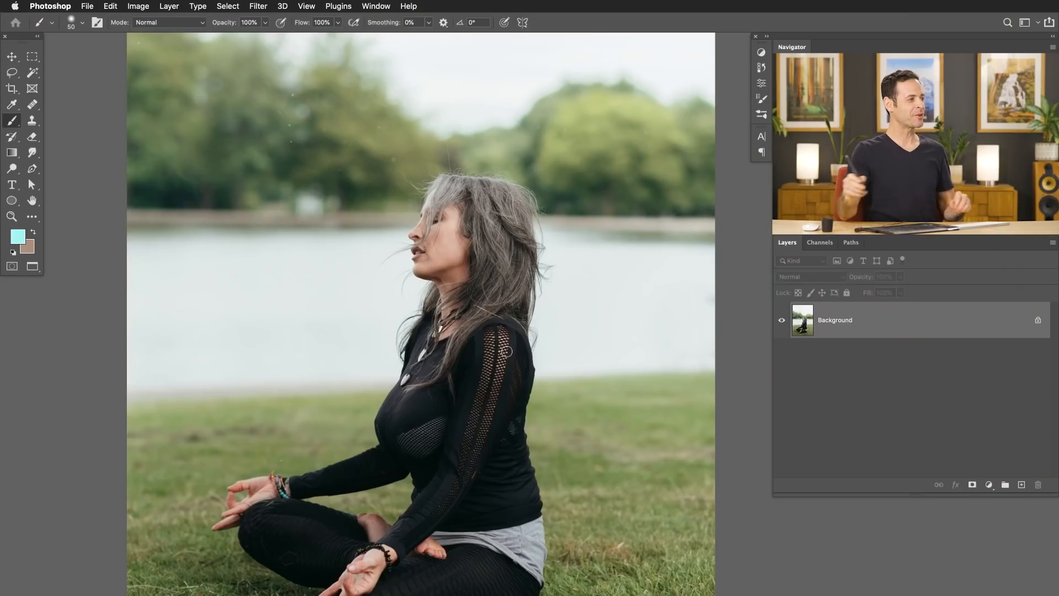
Add a Levels adjustment layer with the default settings above the background photo
{"action": "left_click_drag", "start_coordinate": [510, 378], "coordinate": [468, 376]}
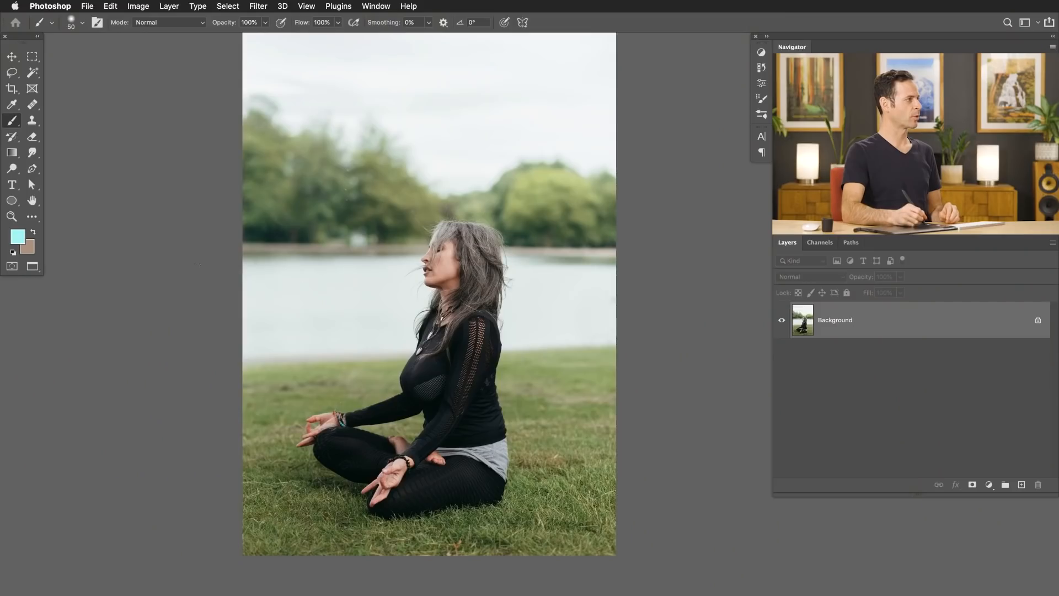
{"action": "left_click", "coordinate": [169, 6]}
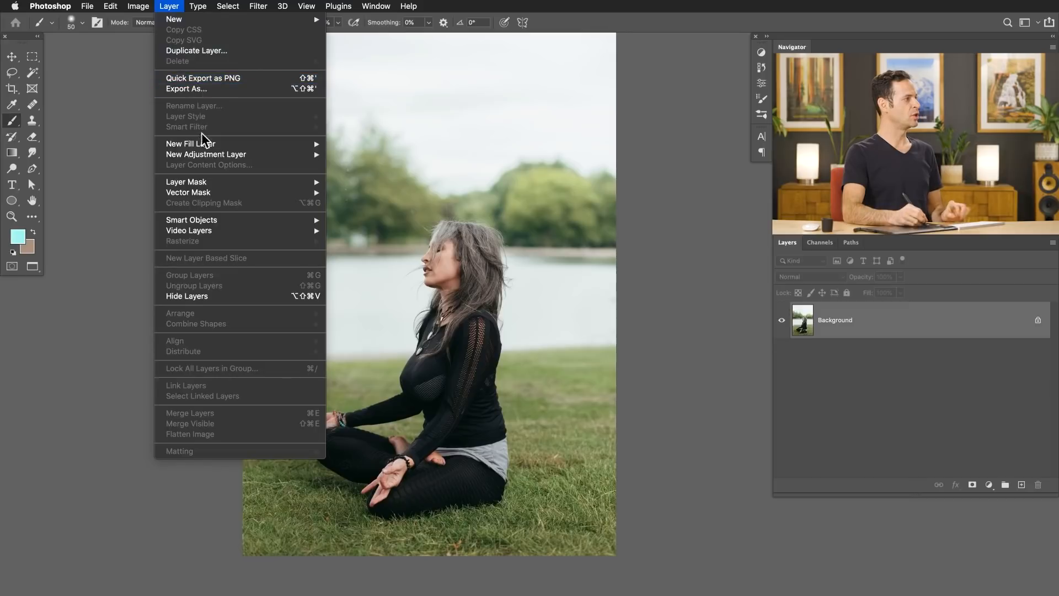
{"action": "mouse_move", "coordinate": [204, 156]}
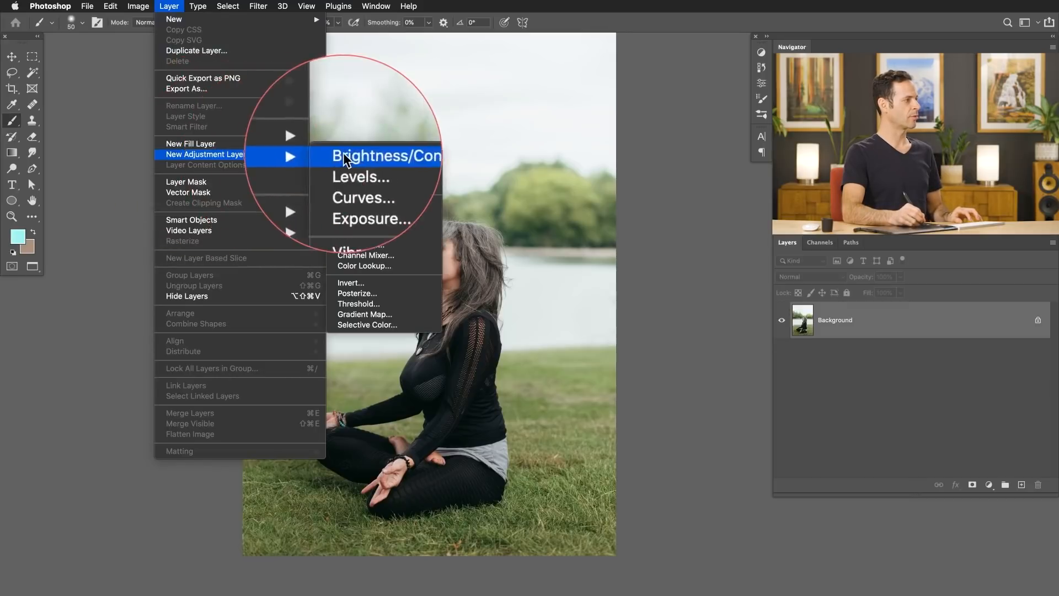
{"action": "left_click", "coordinate": [362, 160]}
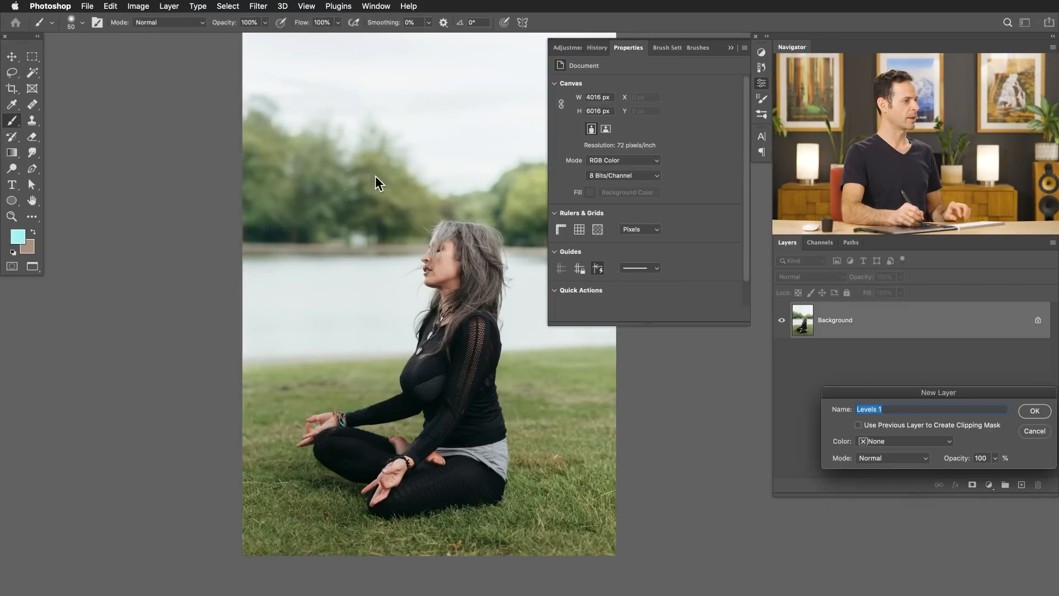
{"action": "left_click", "coordinate": [1035, 411]}
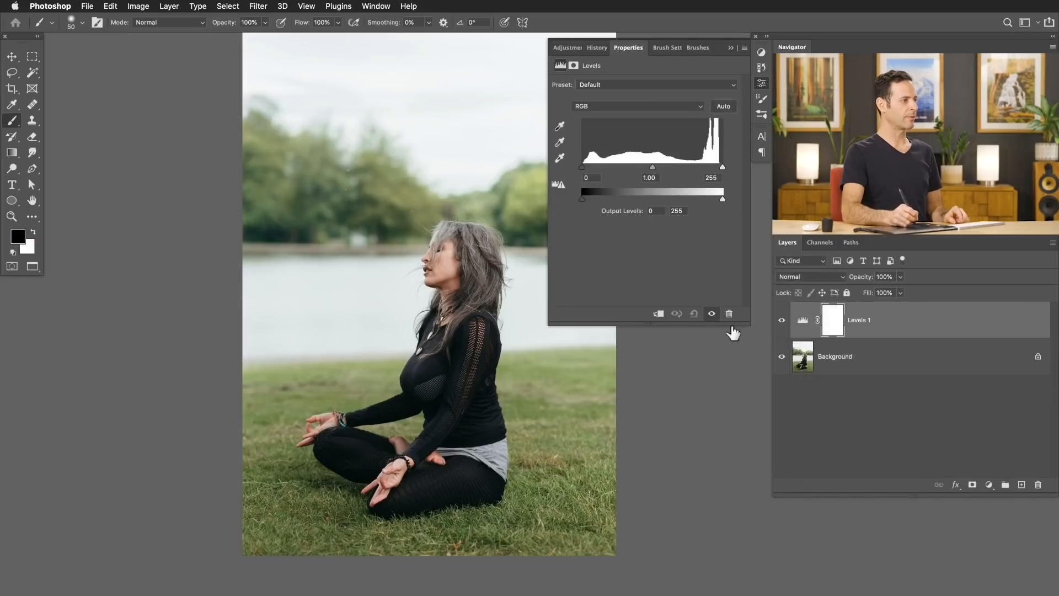
Darken the photo by setting the Levels white output level to 157, and compare it with the adjustment turned off
{"action": "left_click_drag", "start_coordinate": [721, 199], "coordinate": [670, 197]}
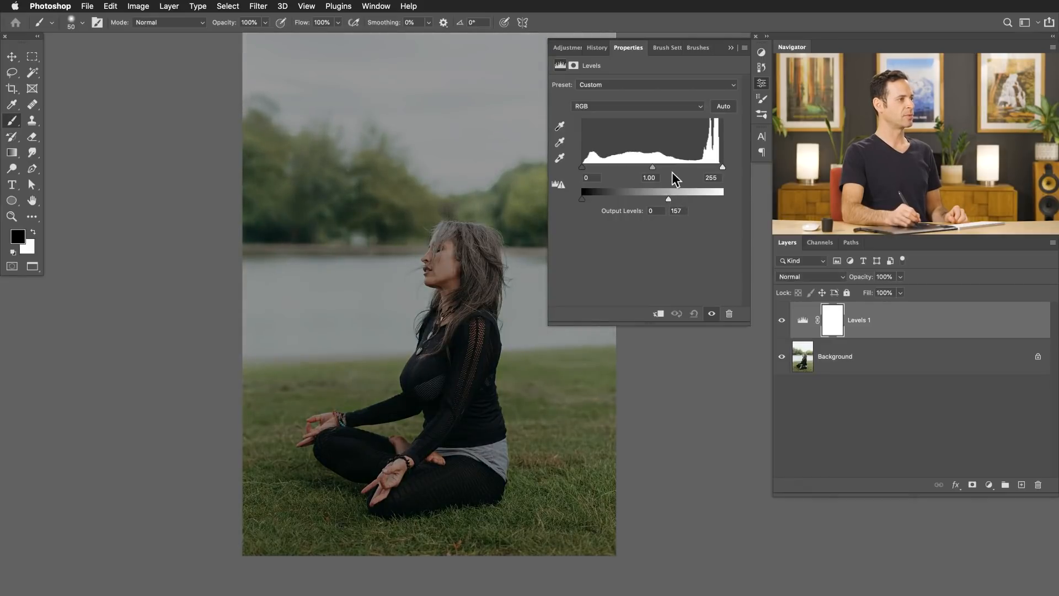
{"action": "left_click", "coordinate": [712, 315]}
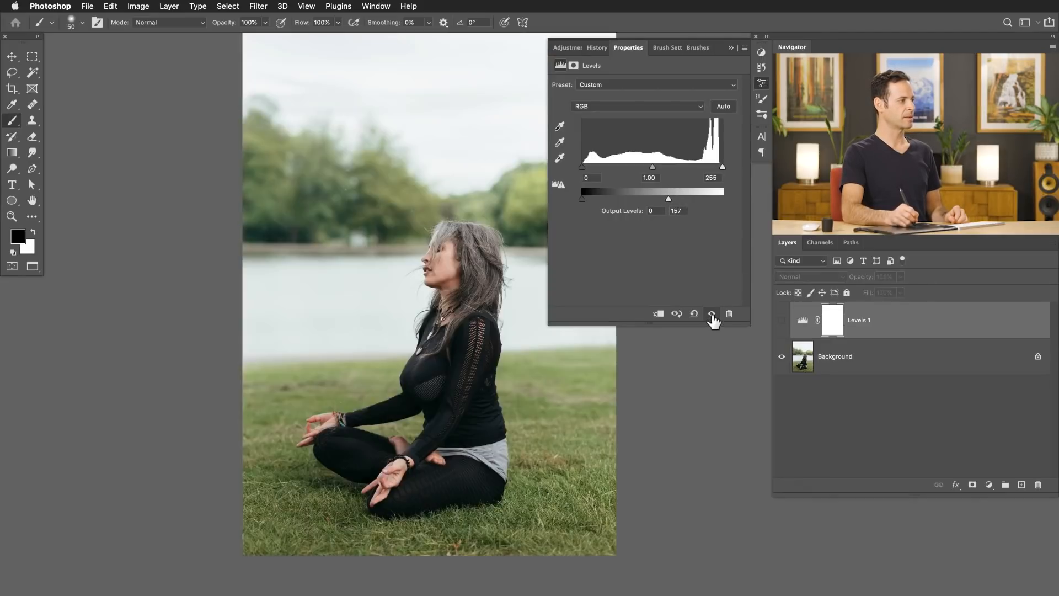
{"action": "left_click", "coordinate": [712, 315]}
{"action": "left_click", "coordinate": [711, 314]}
{"action": "left_click", "coordinate": [712, 315]}
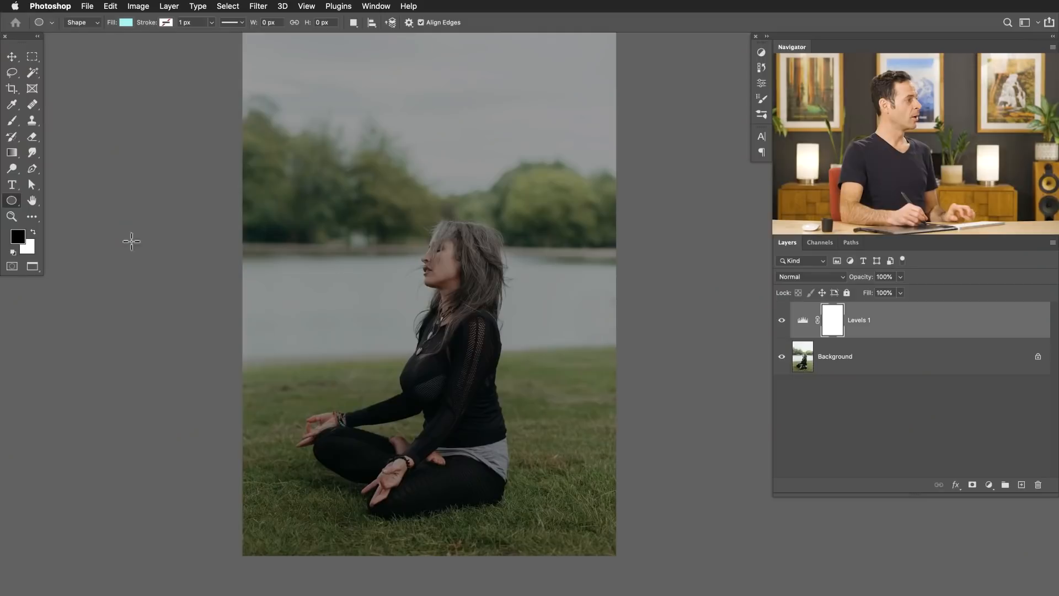
Draw a circle shape about 2943 px in diameter around the woman's upper body with the Ellipse tool
{"action": "left_click", "coordinate": [11, 201]}
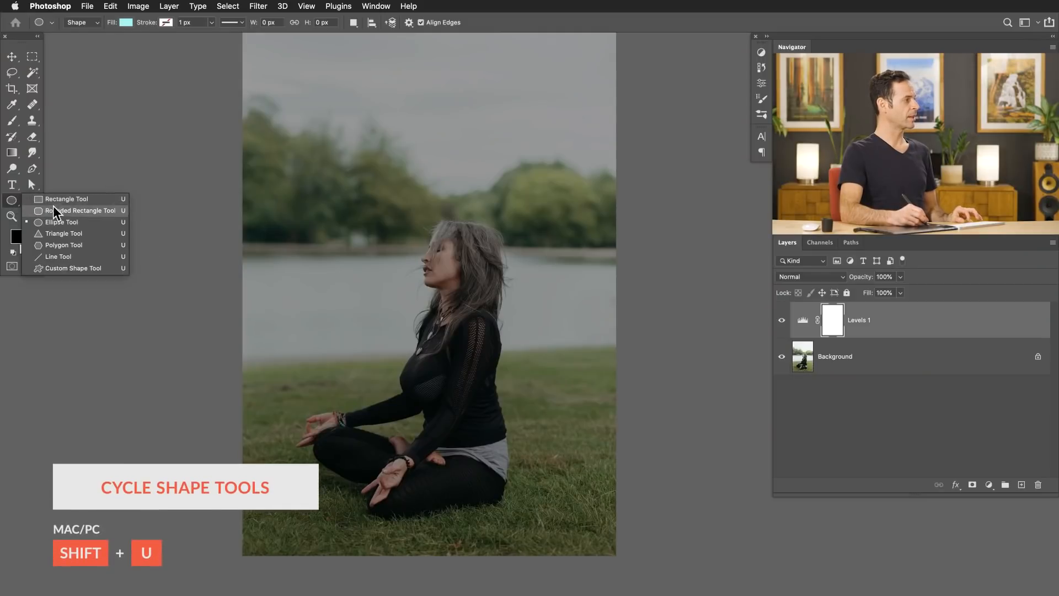
{"action": "left_click", "coordinate": [61, 222]}
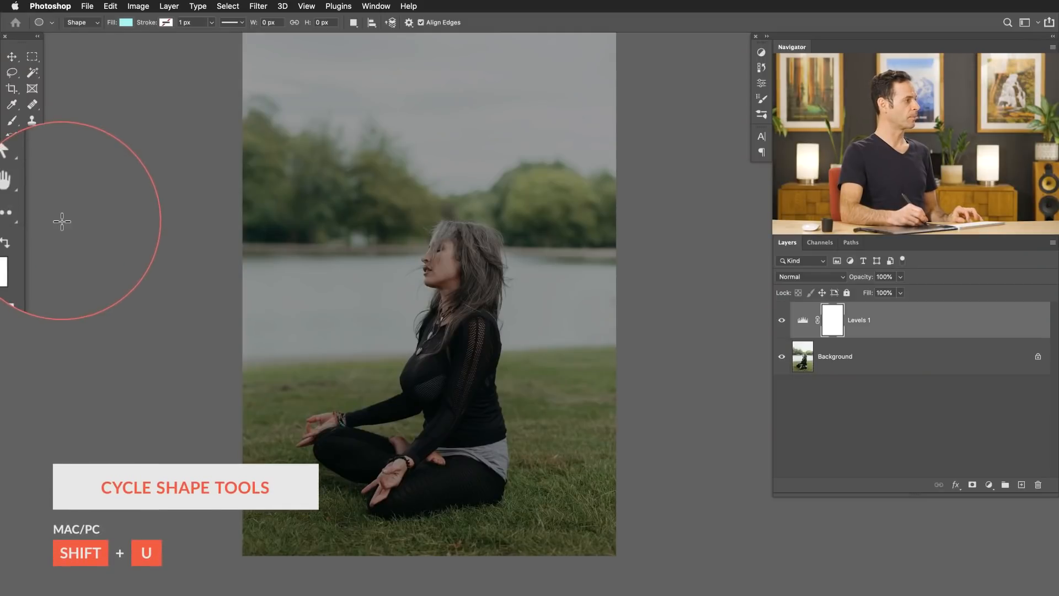
{"action": "left_click_drag", "start_coordinate": [306, 160], "coordinate": [579, 429]}
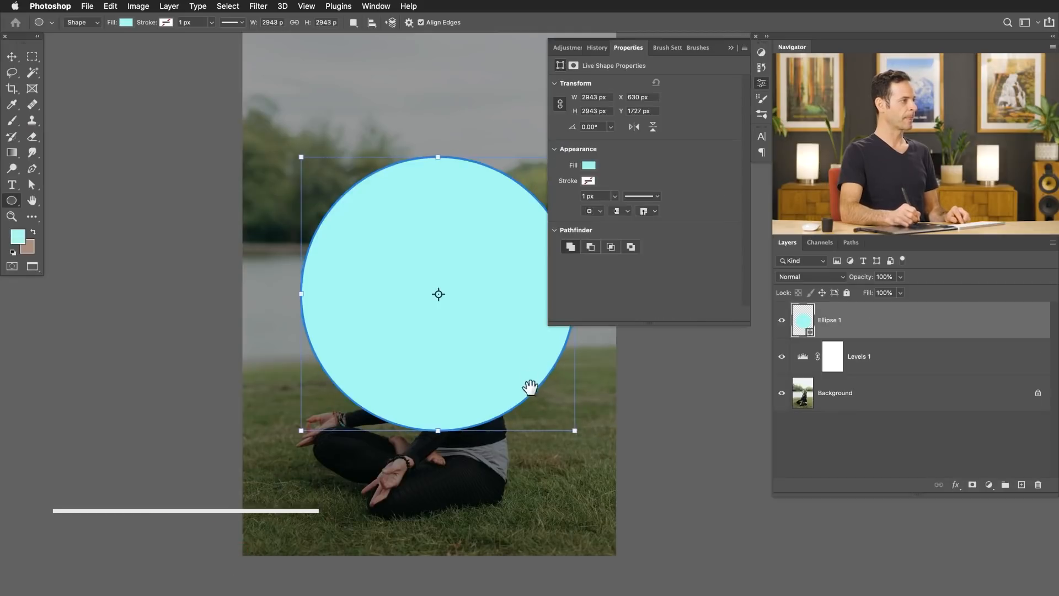
Remove the circle's fill and give it a light cyan stroke from the recently used colors
{"action": "scroll", "coordinate": [529, 385], "scroll_direction": "right", "scroll_amount": 5}
{"action": "mouse_move", "coordinate": [388, 345]}
{"action": "left_mouse_down"}
{"action": "mouse_move", "coordinate": [416, 331]}
{"action": "mouse_move", "coordinate": [406, 332]}
{"action": "mouse_move", "coordinate": [402, 361]}
{"action": "left_mouse_up"}
{"action": "left_click", "coordinate": [586, 179]}
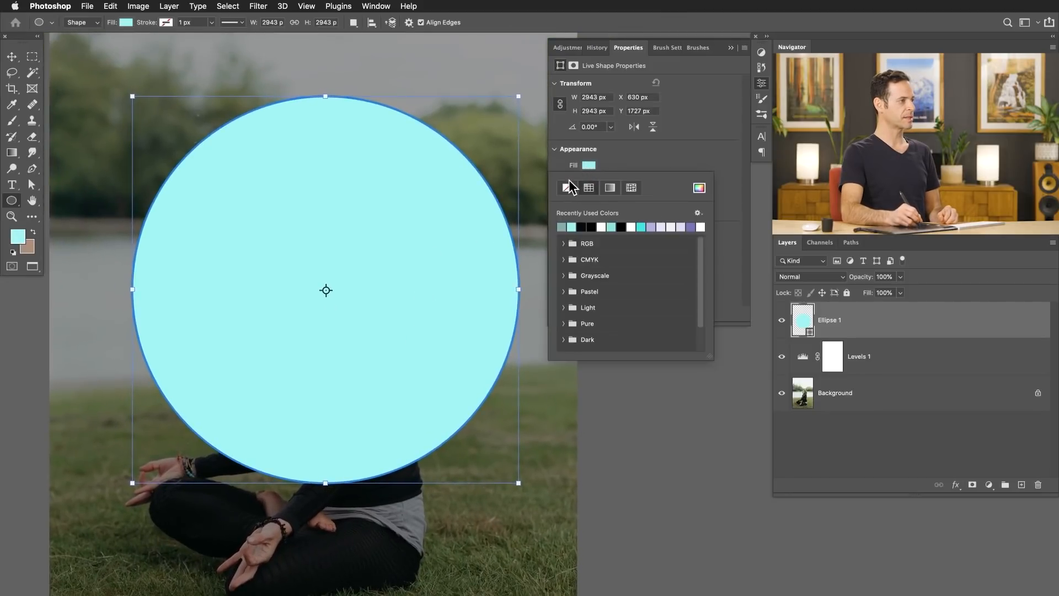
{"action": "left_click", "coordinate": [567, 187]}
{"action": "left_click", "coordinate": [621, 158]}
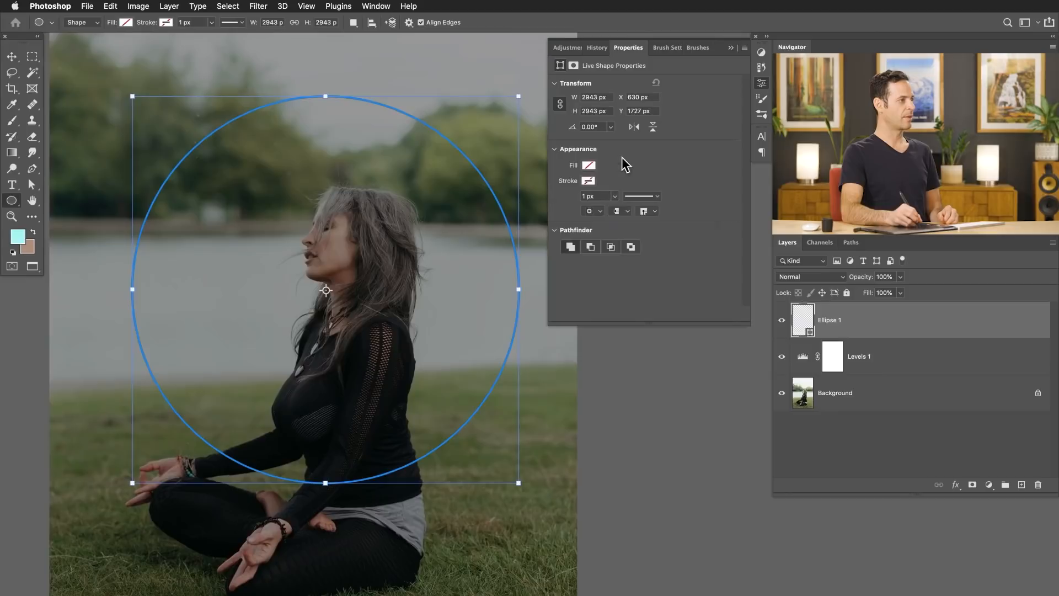
{"action": "left_click", "coordinate": [588, 182]}
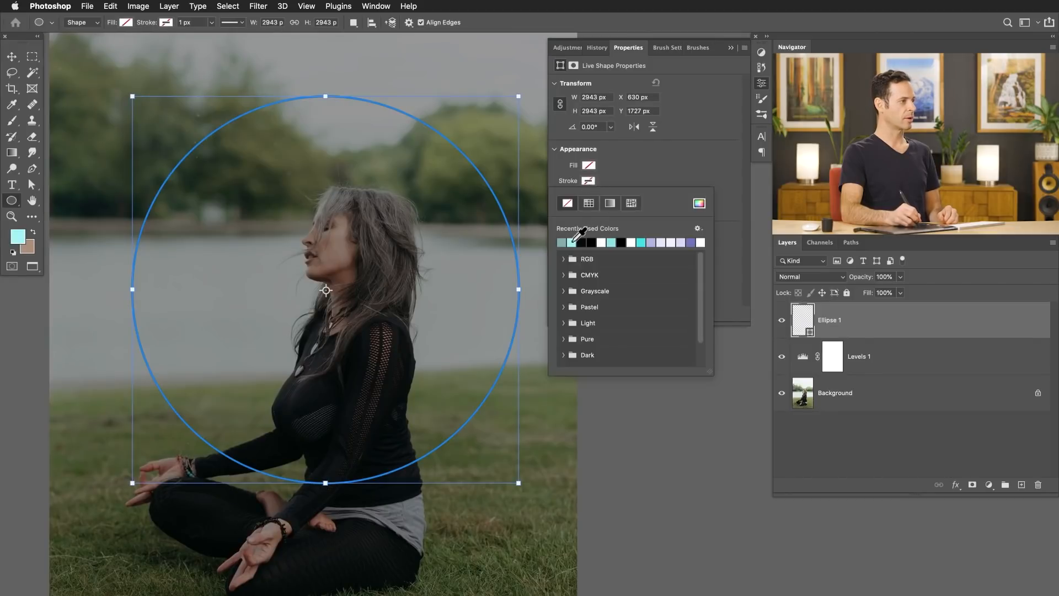
{"action": "left_click", "coordinate": [606, 178]}
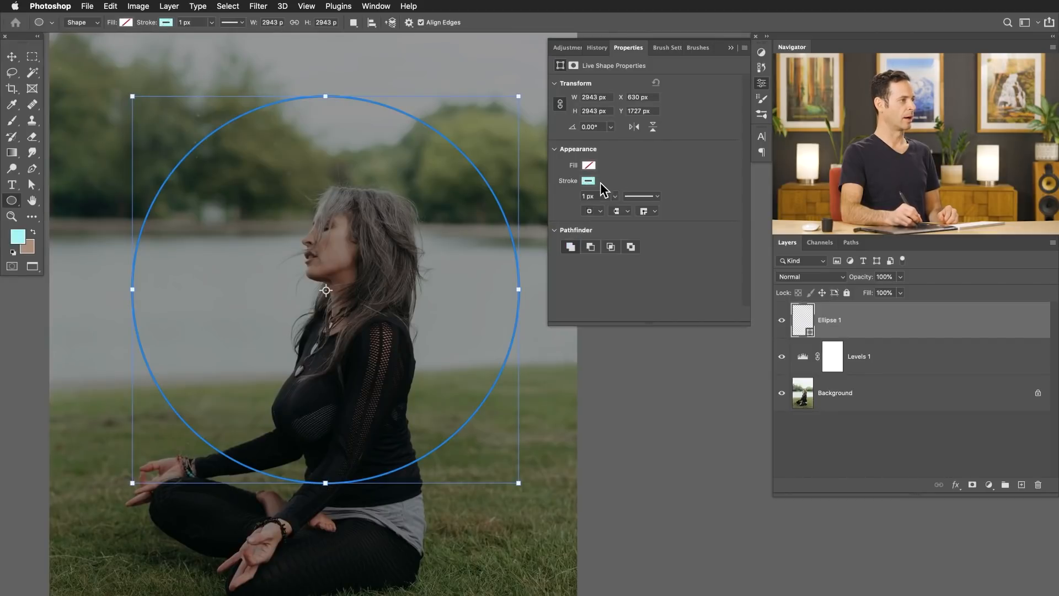
Hide the circle's path outline on the canvas and set its stroke width to 7.63 px
{"action": "left_click_drag", "start_coordinate": [619, 209], "coordinate": [627, 209]}
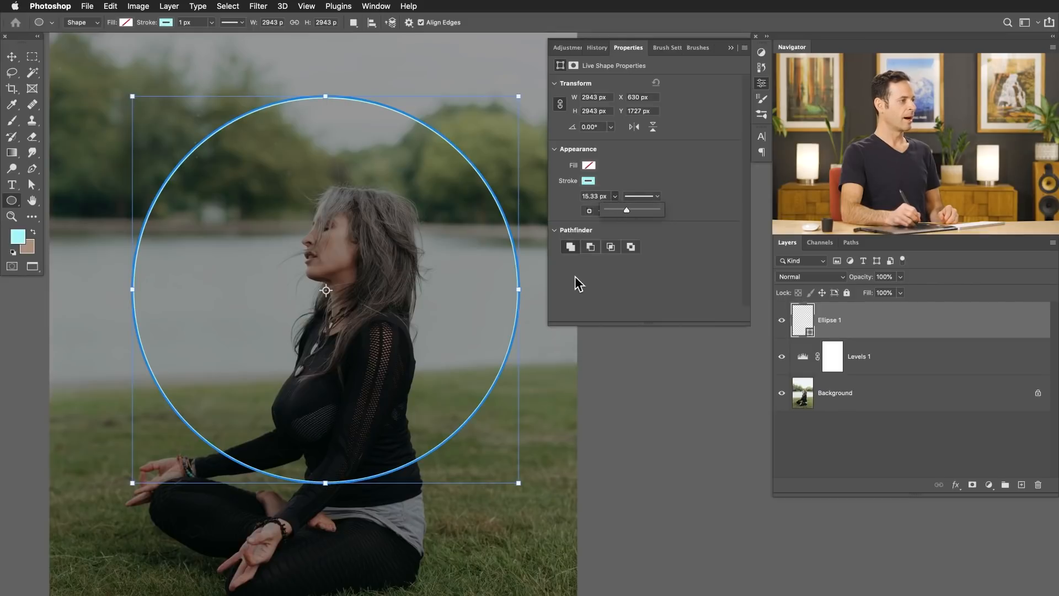
{"action": "left_click", "coordinate": [591, 276]}
{"action": "key", "text": "super+h"}
{"action": "left_click", "coordinate": [615, 197]}
{"action": "left_click_drag", "start_coordinate": [618, 209], "coordinate": [608, 211]}
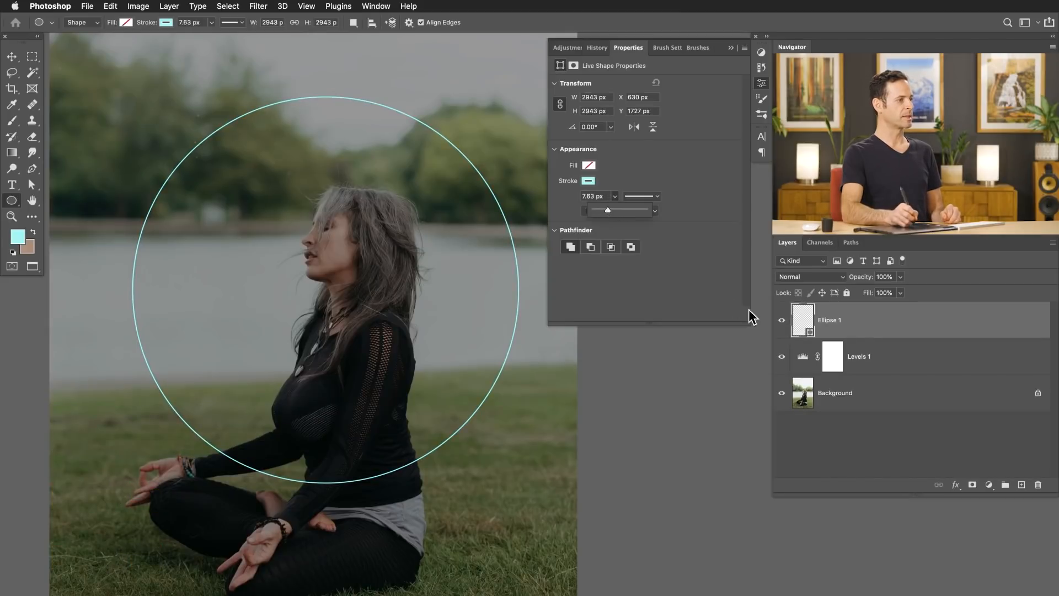
Duplicate the circle layer as a hidden copy with a 31.99 px stroke
{"action": "left_click_drag", "start_coordinate": [850, 328], "coordinate": [854, 324]}
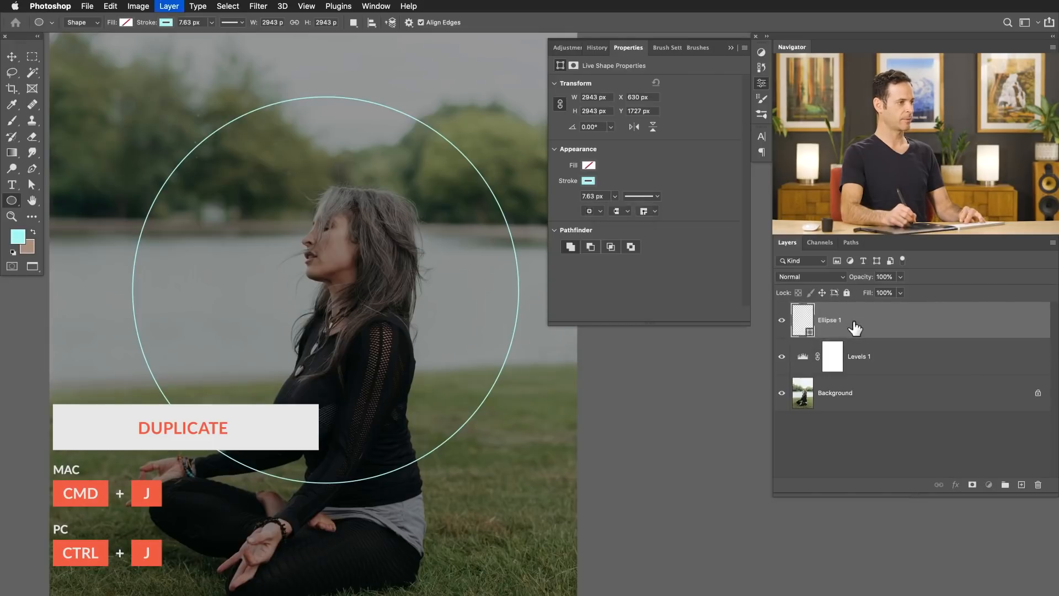
{"action": "key", "text": "super+j"}
{"action": "left_click_drag", "start_coordinate": [623, 208], "coordinate": [635, 211]}
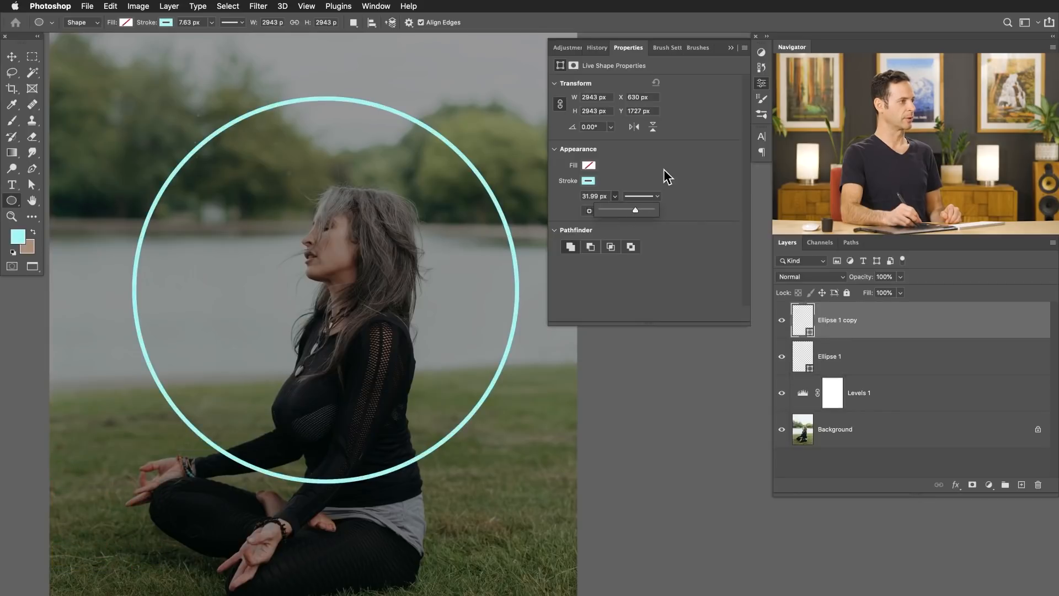
{"action": "left_click", "coordinate": [782, 321]}
Compare the image with and without the thin circle by toggling that layer's visibility
{"action": "left_click", "coordinate": [782, 356]}
{"action": "left_click", "coordinate": [782, 356]}
{"action": "left_click", "coordinate": [782, 357]}
{"action": "left_click", "coordinate": [782, 357]}
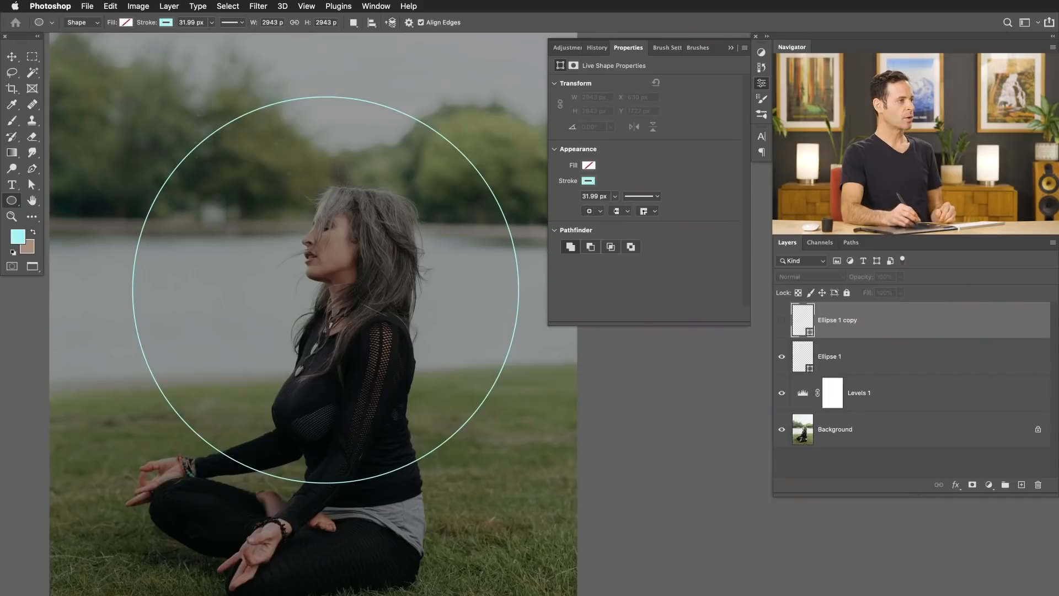
{"action": "left_click", "coordinate": [760, 84]}
{"action": "left_click_drag", "start_coordinate": [403, 317], "coordinate": [493, 347]}
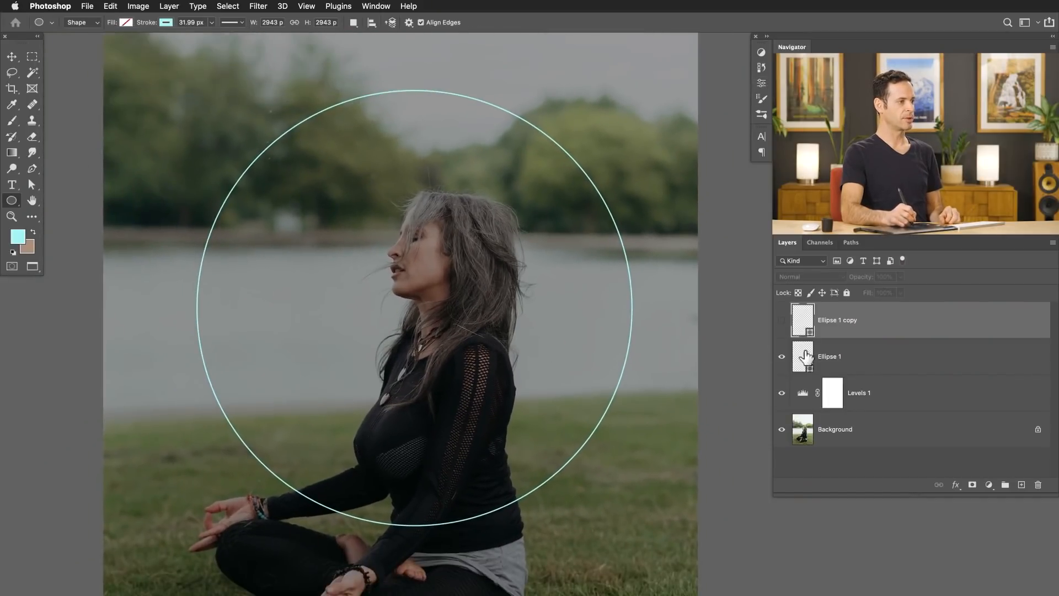
{"action": "left_click", "coordinate": [783, 358]}
{"action": "left_click", "coordinate": [783, 358]}
{"action": "left_click", "coordinate": [782, 358]}
{"action": "left_click", "coordinate": [782, 358]}
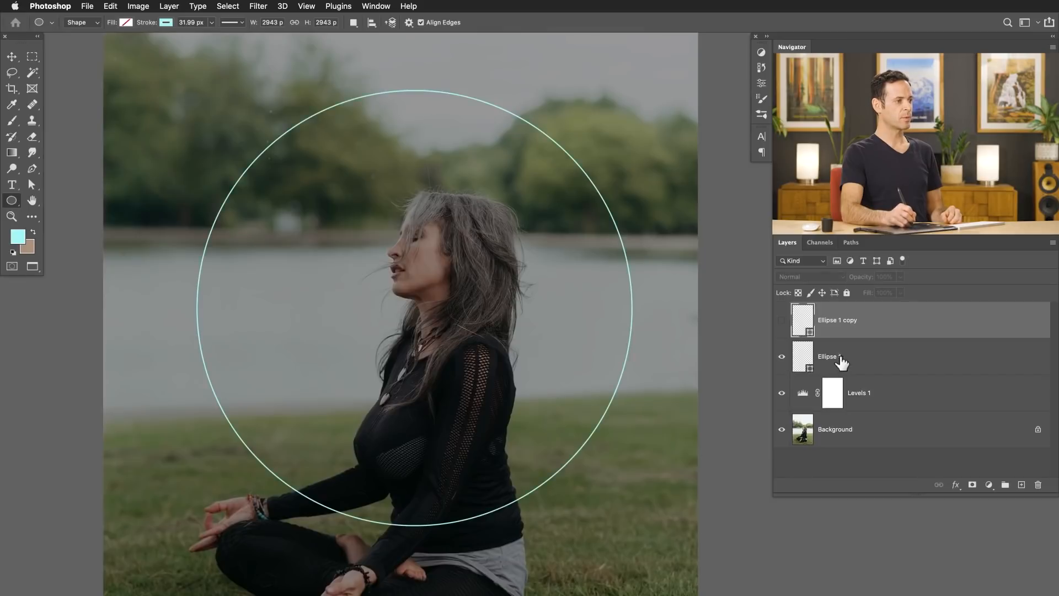
Place a rasterized duplicate of the thin circle layer at the top of the layer stack
{"action": "left_click", "coordinate": [831, 365]}
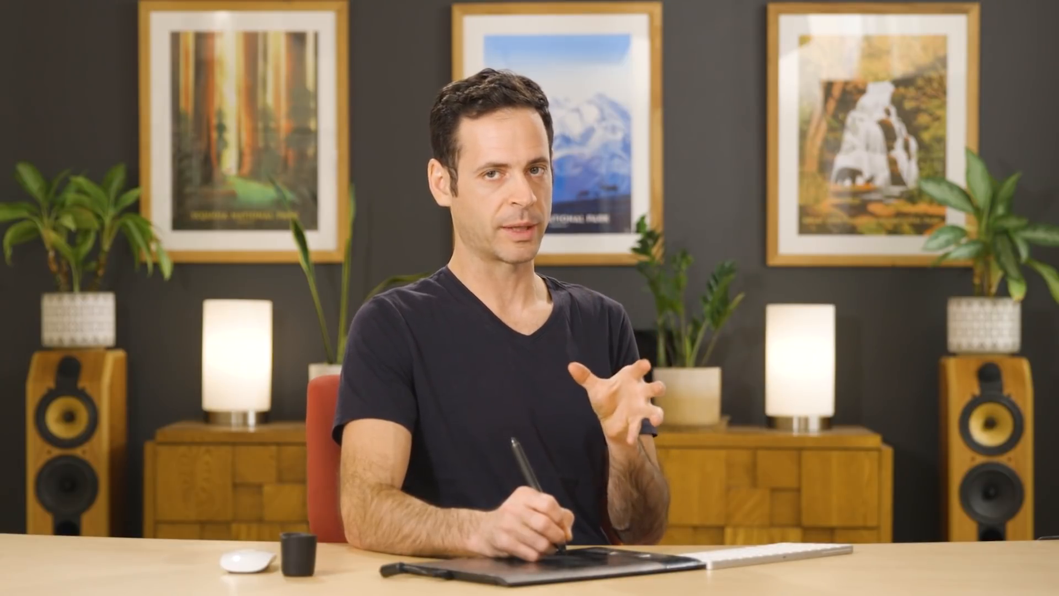
{"action": "key", "text": "super+j"}
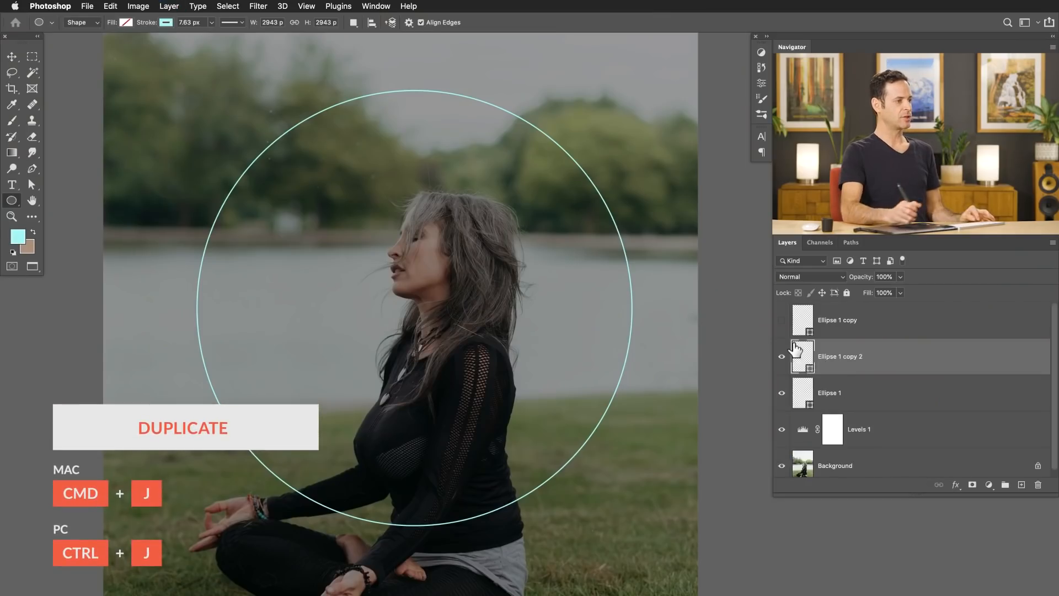
{"action": "key", "text": "super+bracketright"}
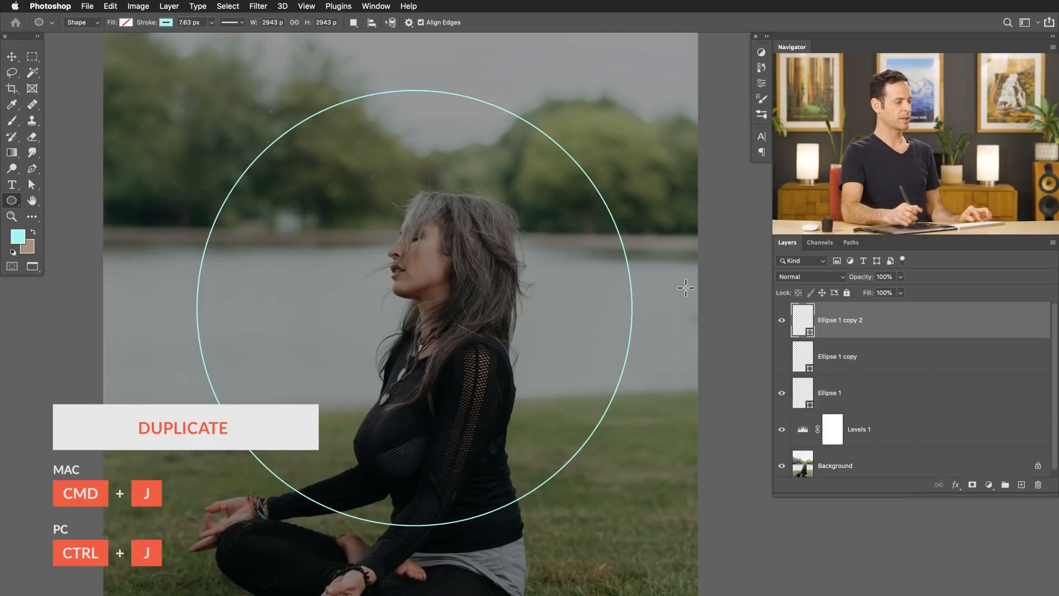
{"action": "right_click", "coordinate": [873, 319]}
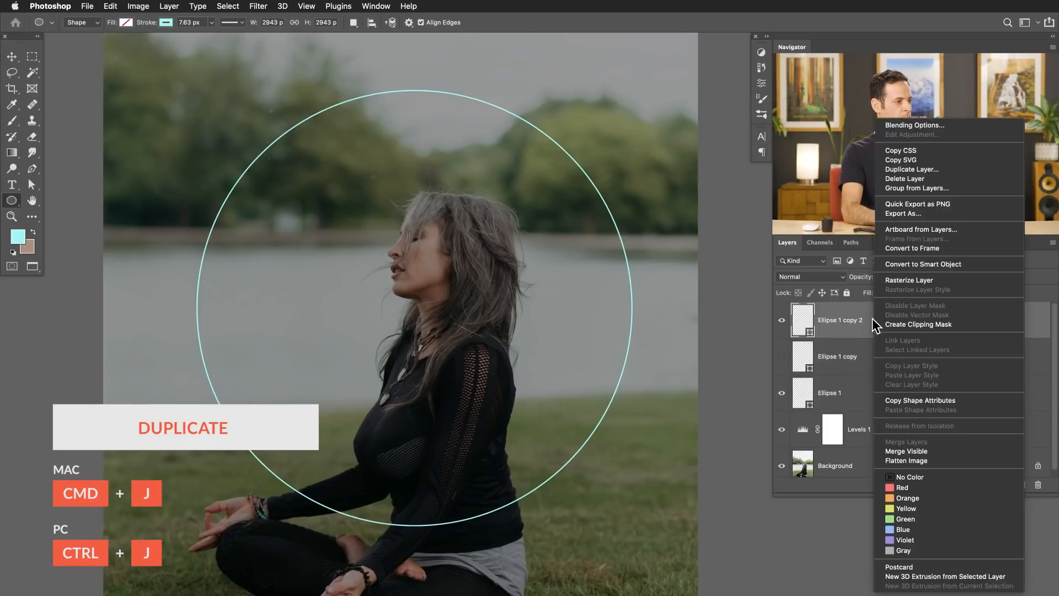
{"action": "left_click", "coordinate": [908, 282]}
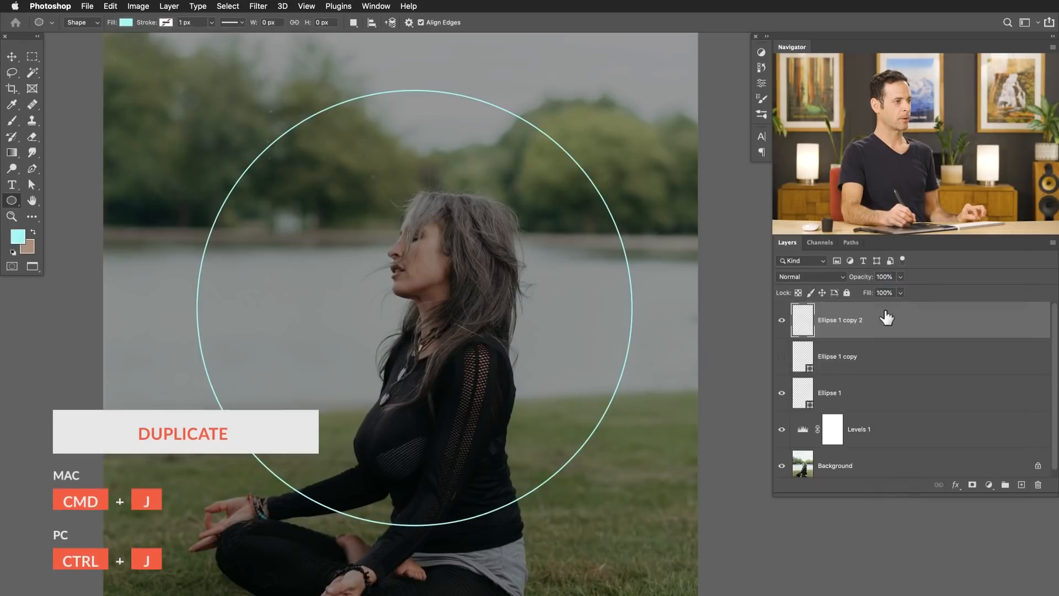
Set the rasterized circle layer's blend mode to Screen and hide the original Ellipse 1 layer
{"action": "left_click", "coordinate": [782, 321]}
{"action": "left_click", "coordinate": [782, 321]}
{"action": "left_click", "coordinate": [803, 277]}
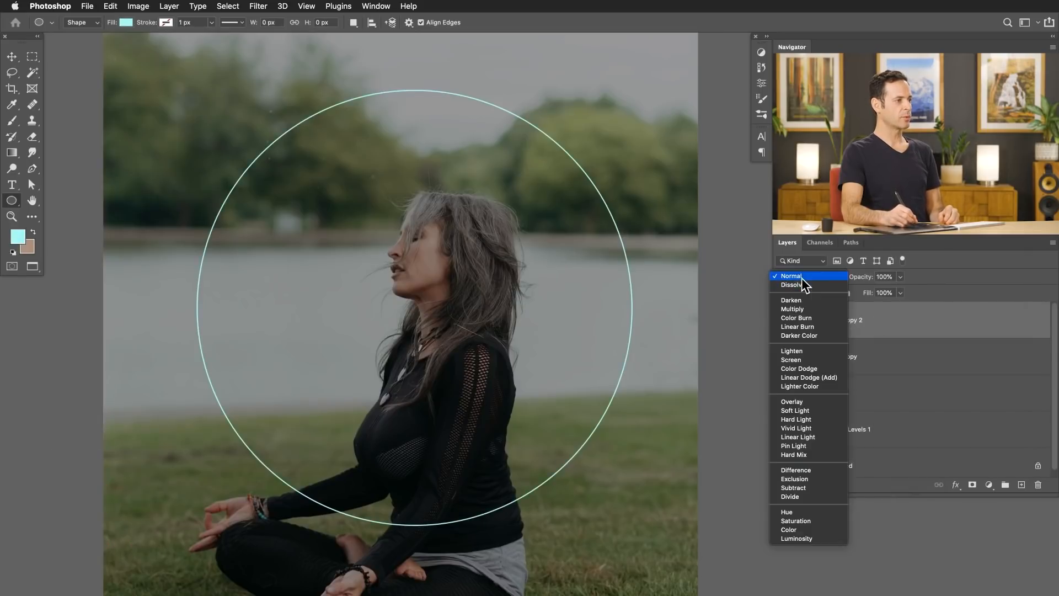
{"action": "left_click", "coordinate": [796, 359]}
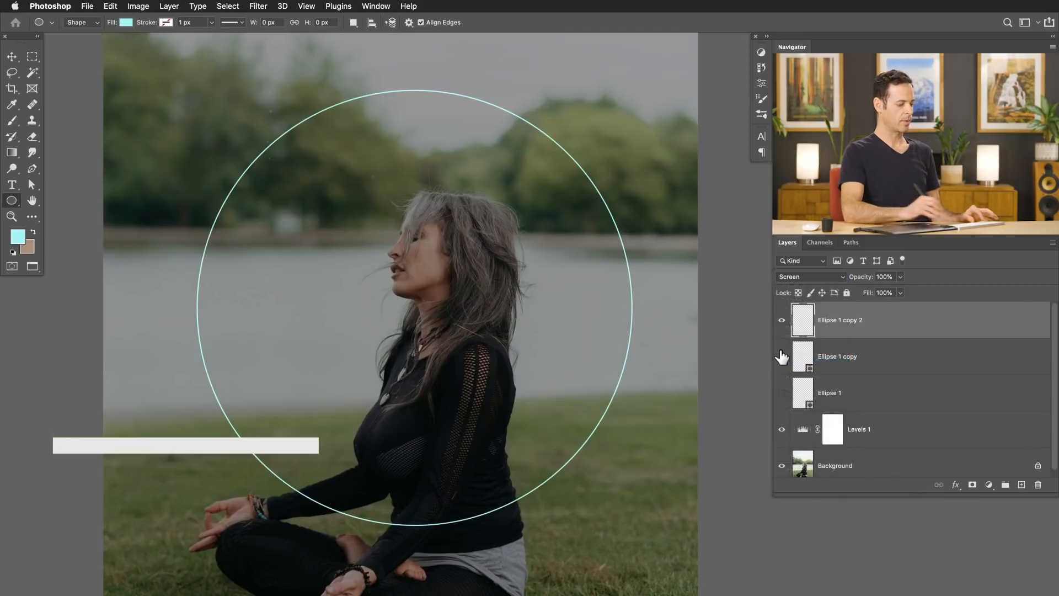
Duplicate the Screen-mode circle layer and apply a Gaussian Blur with a 9.3-pixel radius to the copy
{"action": "key", "text": "super+j"}
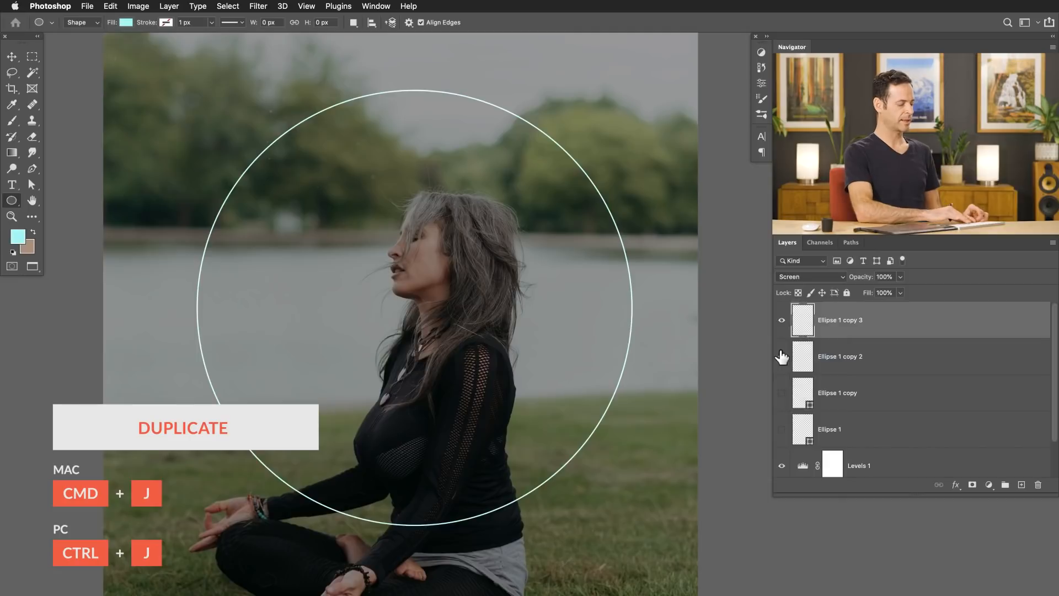
{"action": "left_click", "coordinate": [258, 6]}
{"action": "mouse_move", "coordinate": [334, 155]}
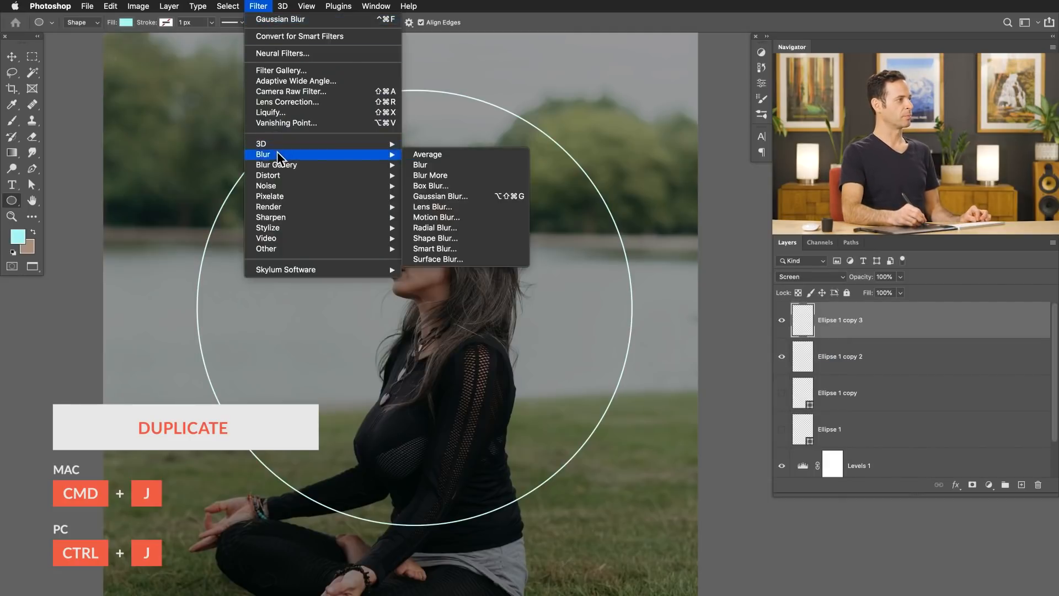
{"action": "left_click", "coordinate": [498, 195]}
{"action": "mouse_move", "coordinate": [259, 358]}
{"action": "left_mouse_down"}
{"action": "mouse_move", "coordinate": [292, 361]}
{"action": "mouse_move", "coordinate": [275, 360]}
{"action": "left_mouse_up"}
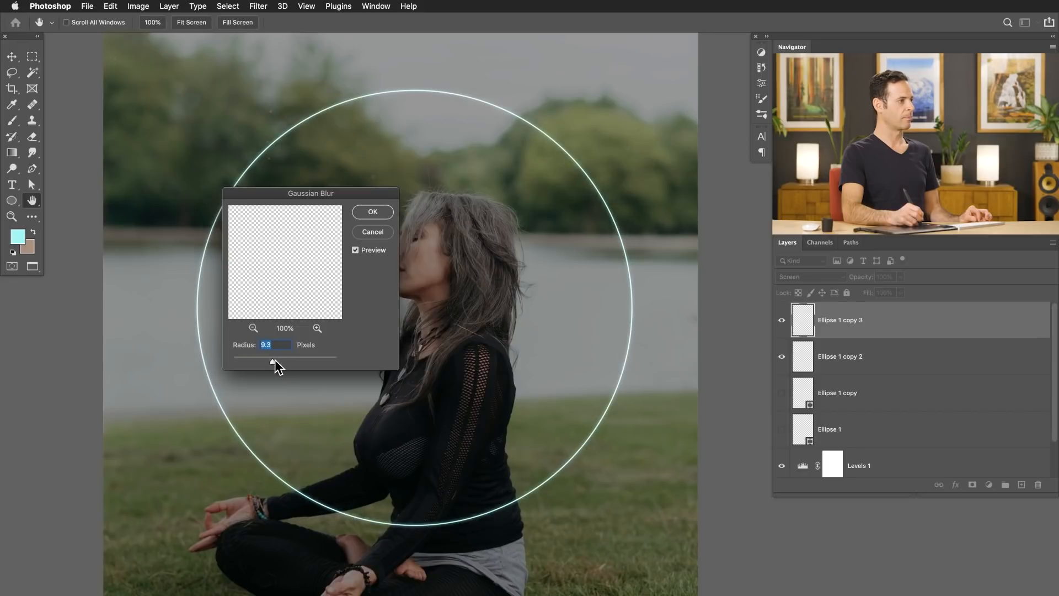
{"action": "left_click", "coordinate": [372, 213]}
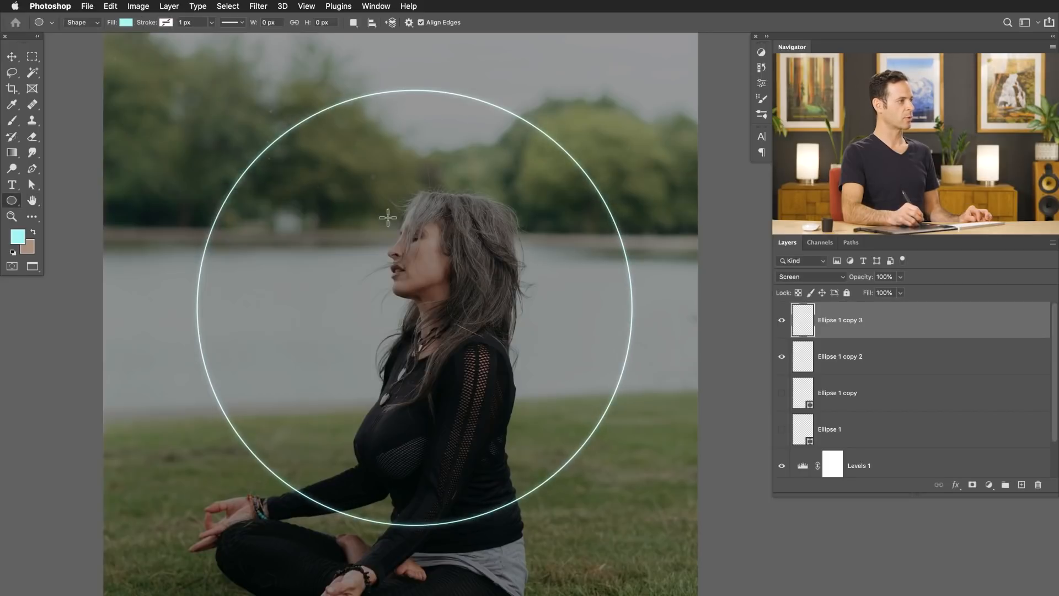
Duplicate the top blurred circle layer and apply a Gaussian Blur with a 17.6-pixel radius to the copy
{"action": "key", "text": "super+j"}
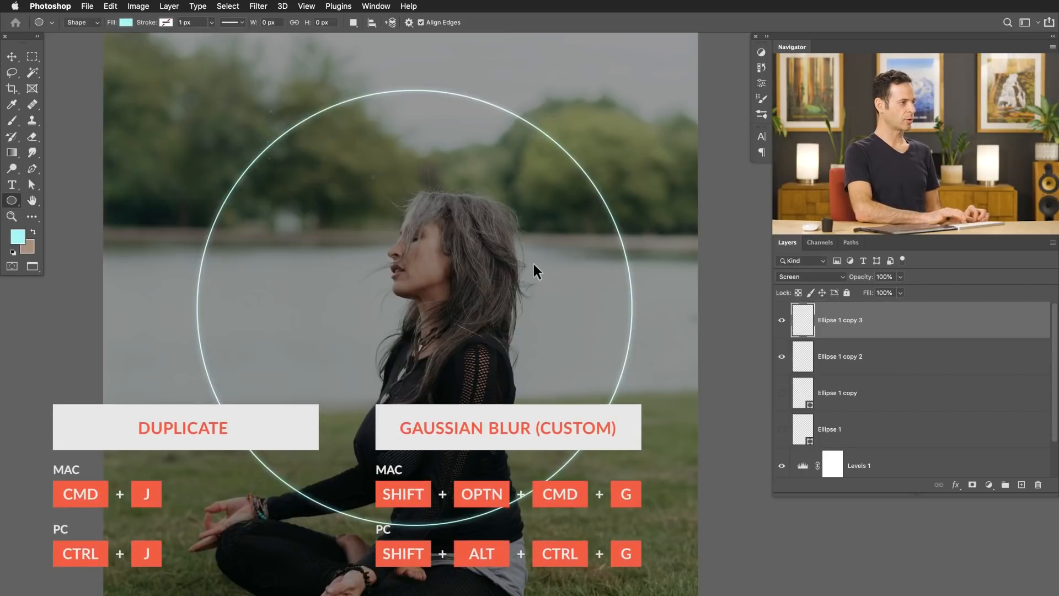
{"action": "key", "text": "shift+alt+super+g"}
{"action": "key", "text": "shift+alt+super+g"}
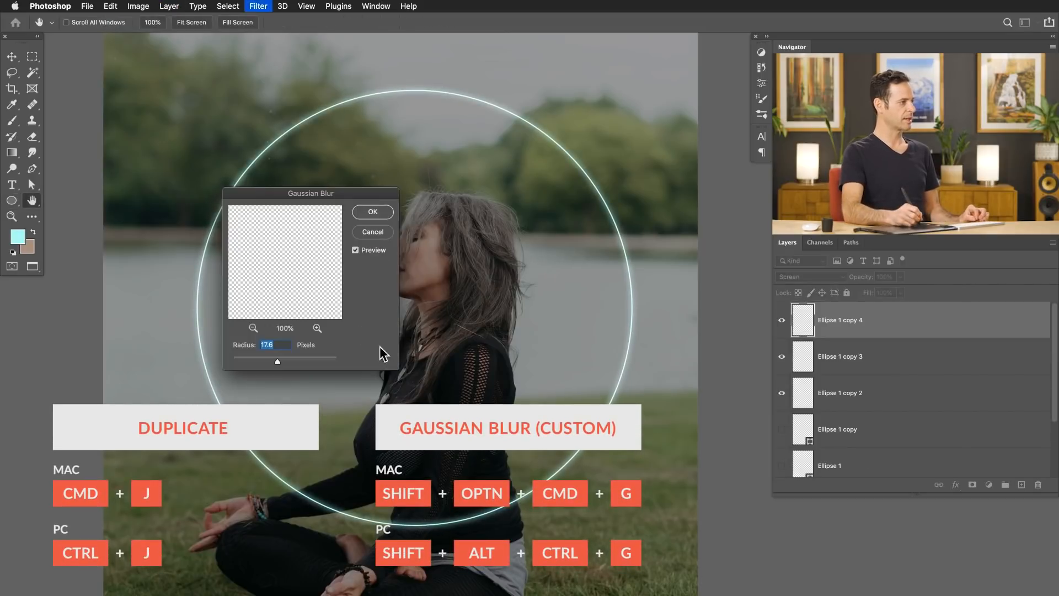
{"action": "left_click", "coordinate": [378, 212]}
Add two more duplicates of the top circle layer, Gaussian-blurred with radii of 67.8 and 103.1 pixels respectively
{"action": "key", "text": "super+j"}
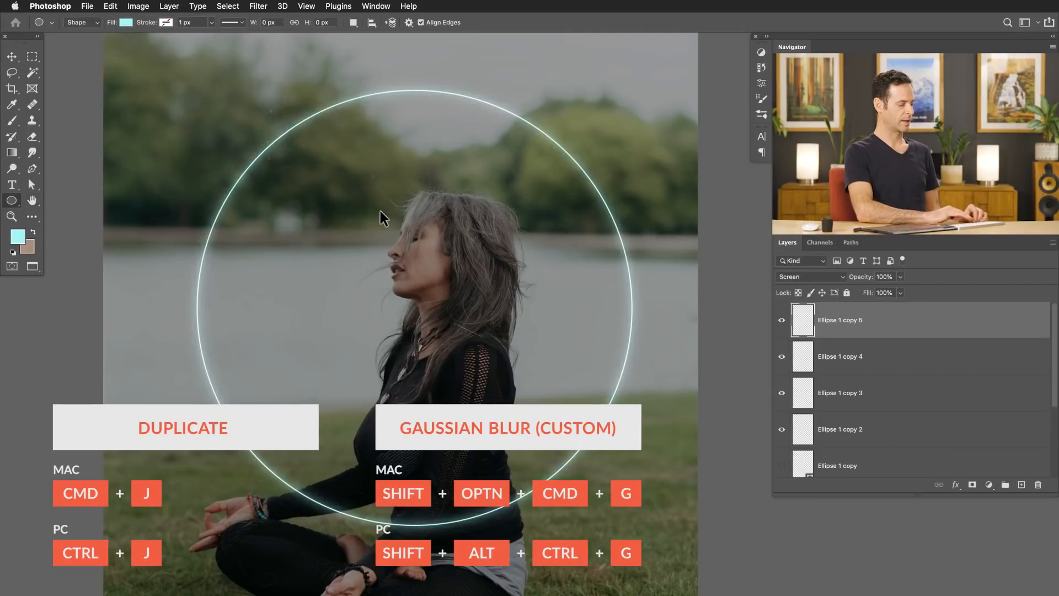
{"action": "key", "text": "shift+alt+super+g"}
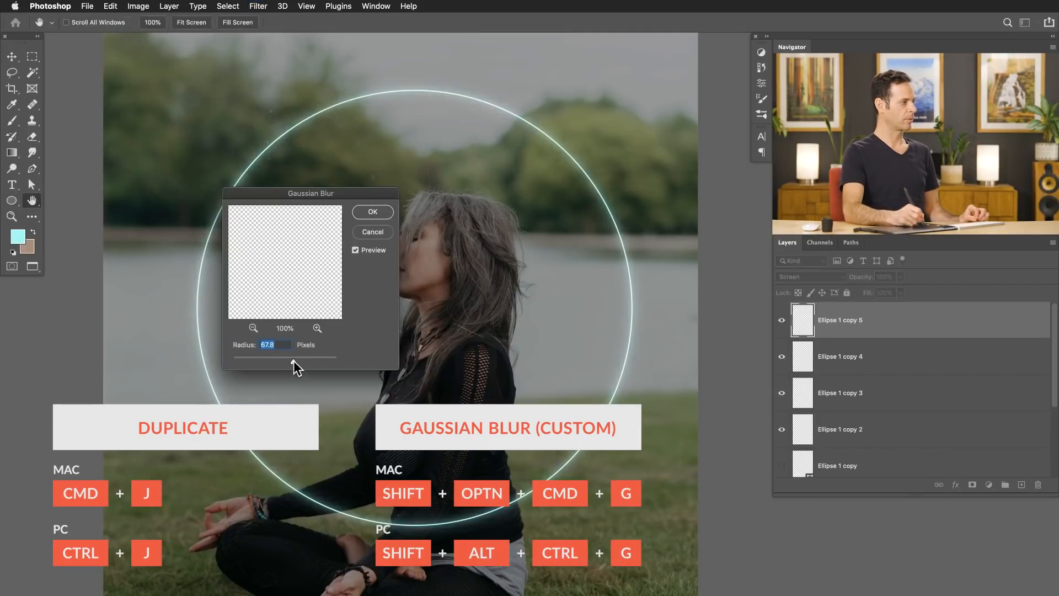
{"action": "left_click", "coordinate": [371, 211]}
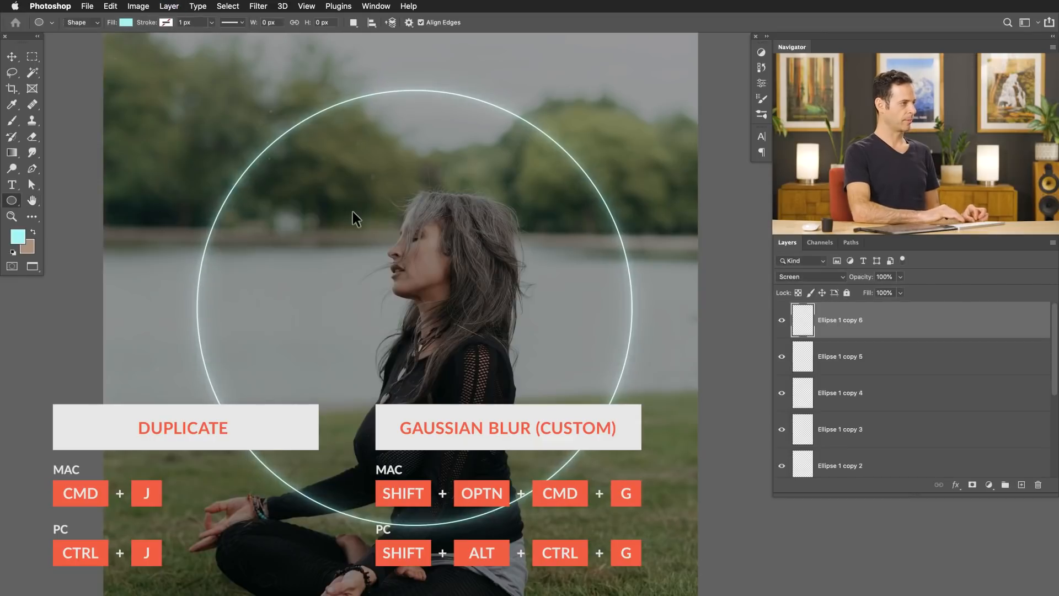
{"action": "key", "text": "shift+alt+super+g"}
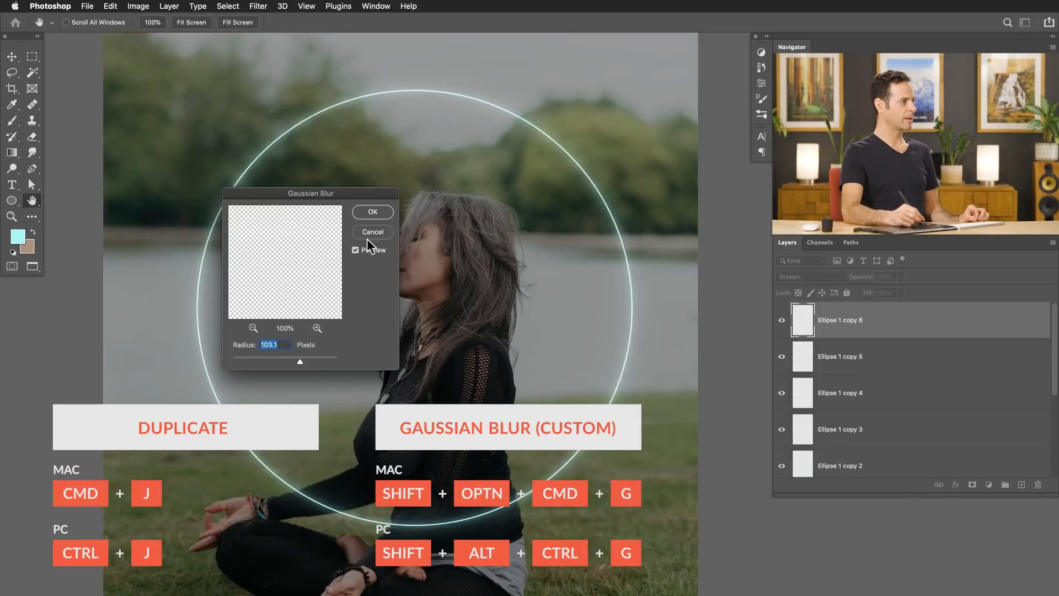
{"action": "left_click", "coordinate": [373, 212]}
Duplicate the top circle layer once more and apply a Gaussian Blur with a 161.8-pixel radius to the copy
{"action": "key", "text": "super+j"}
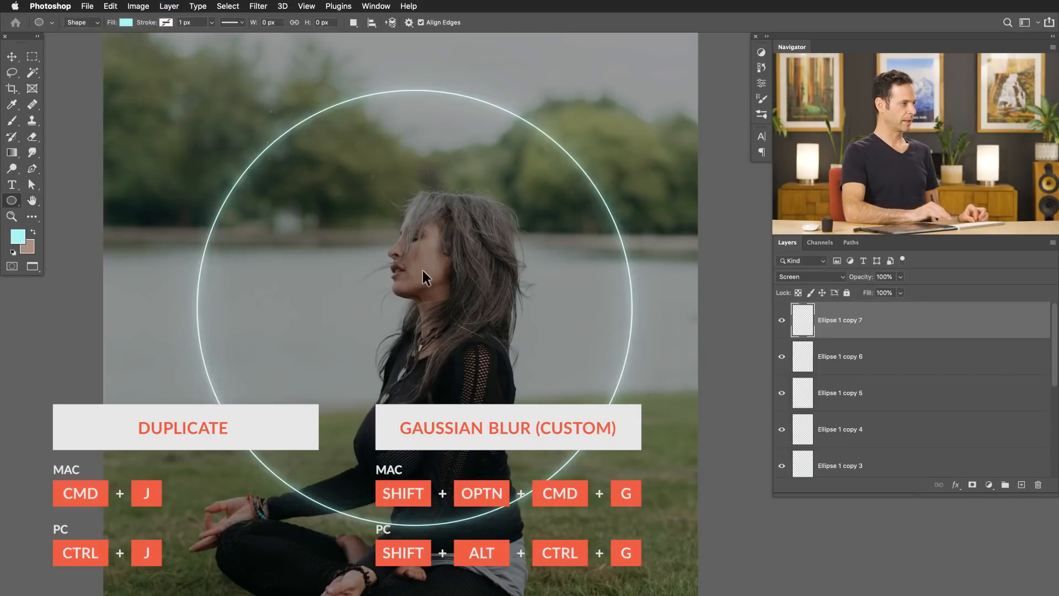
{"action": "key", "text": "shift+alt+super+g"}
{"action": "left_click_drag", "start_coordinate": [309, 357], "coordinate": [312, 358]}
{"action": "left_click", "coordinate": [374, 214]}
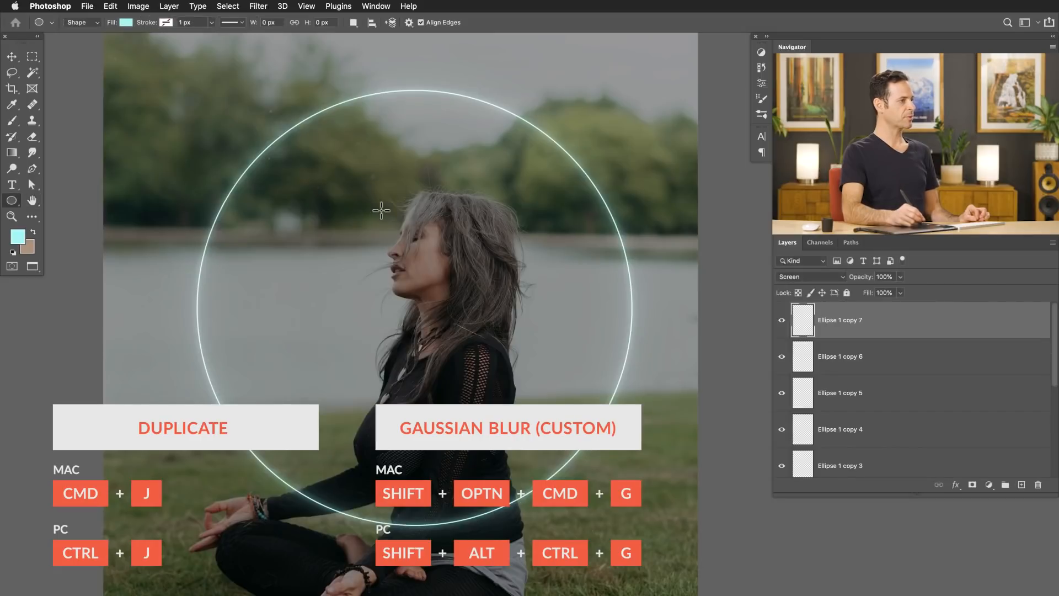
Compare the glow by toggling the visibility of the blurred copies and of the sharp Ellipse 1 copy 2 layer
{"action": "left_click_drag", "start_coordinate": [782, 320], "coordinate": [786, 439]}
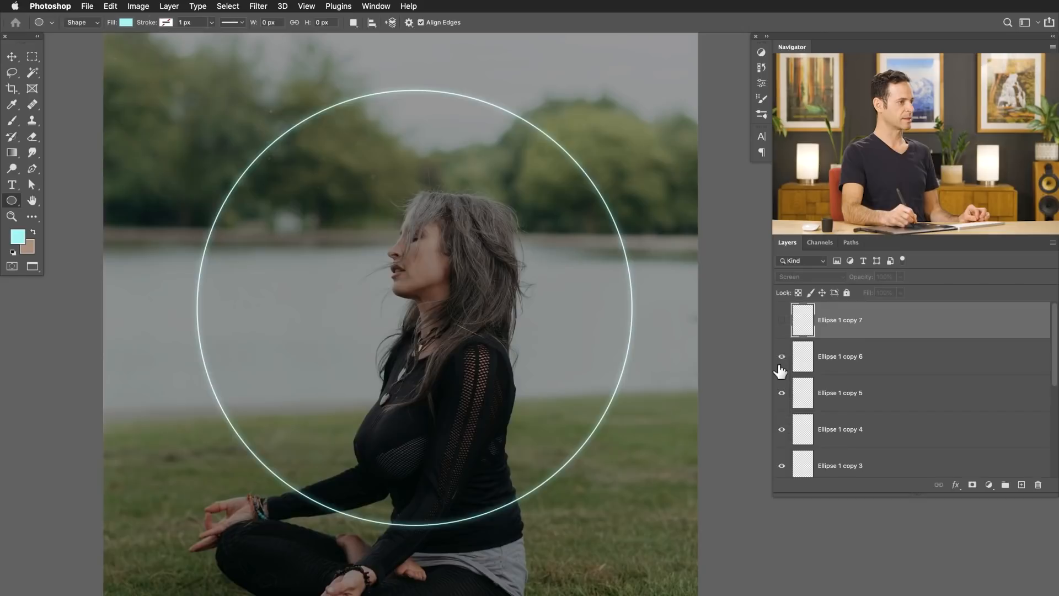
{"action": "left_click_drag", "start_coordinate": [1055, 351], "coordinate": [1054, 413]}
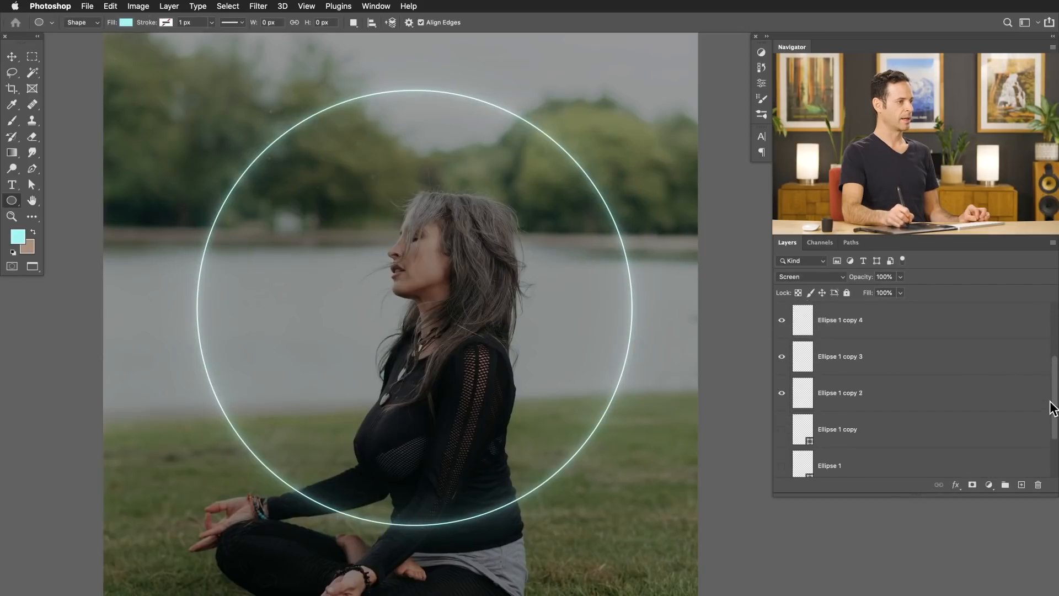
{"action": "left_click", "coordinate": [782, 359]}
{"action": "left_click", "coordinate": [782, 359]}
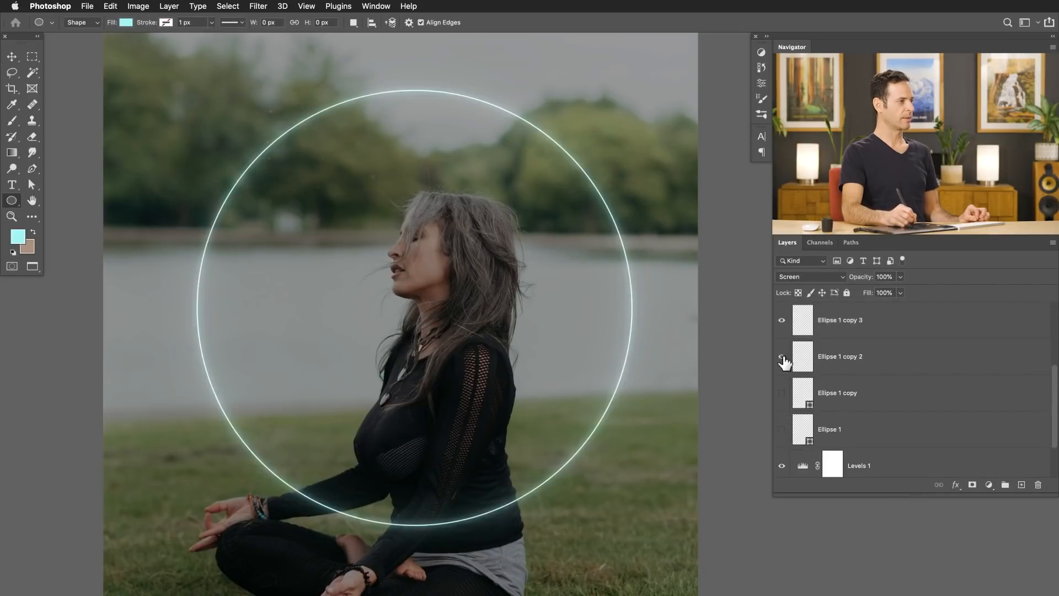
{"action": "left_click", "coordinate": [782, 359]}
Soften the sharp Ellipse 1 copy 2 layer with a 2.0-pixel Gaussian Blur and compare the image with and without it
{"action": "left_click", "coordinate": [826, 360]}
{"action": "key", "text": "alt+shift+super+g"}
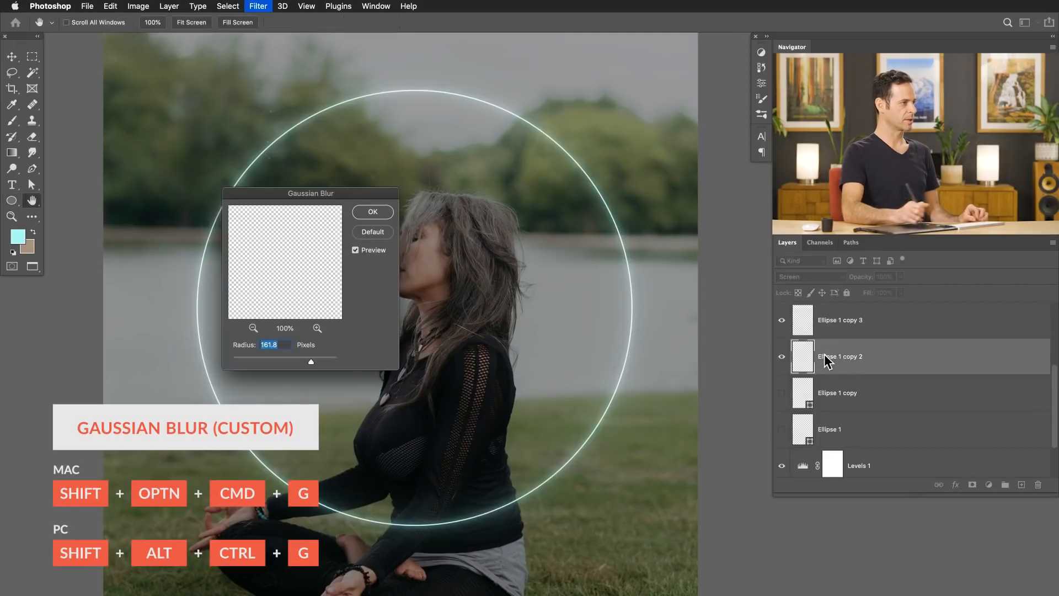
{"action": "left_click_drag", "start_coordinate": [236, 359], "coordinate": [238, 359]}
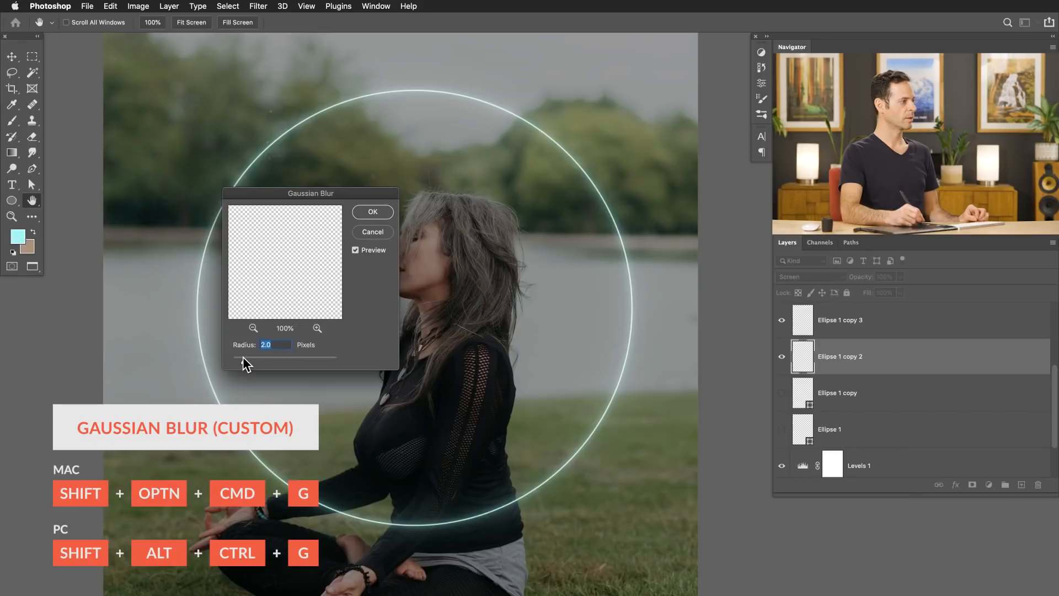
{"action": "left_click", "coordinate": [372, 213]}
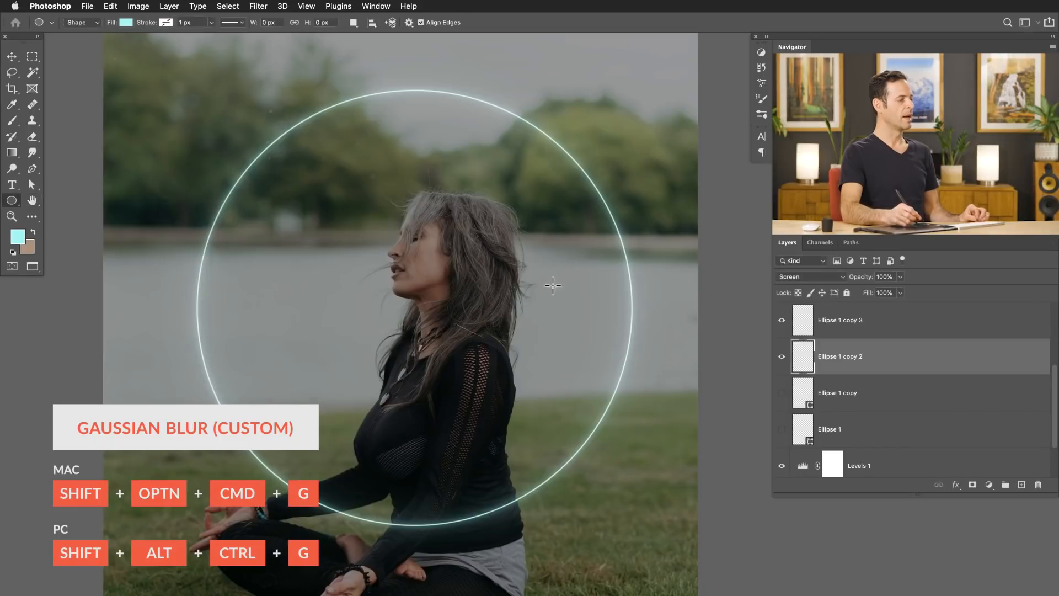
{"action": "left_click", "coordinate": [781, 358]}
{"action": "left_click", "coordinate": [782, 358]}
Group the Screen-mode circle layers from Ellipse 1 copy 2 through Ellipse 1 copy 7
{"action": "left_click_drag", "start_coordinate": [646, 407], "coordinate": [595, 401]}
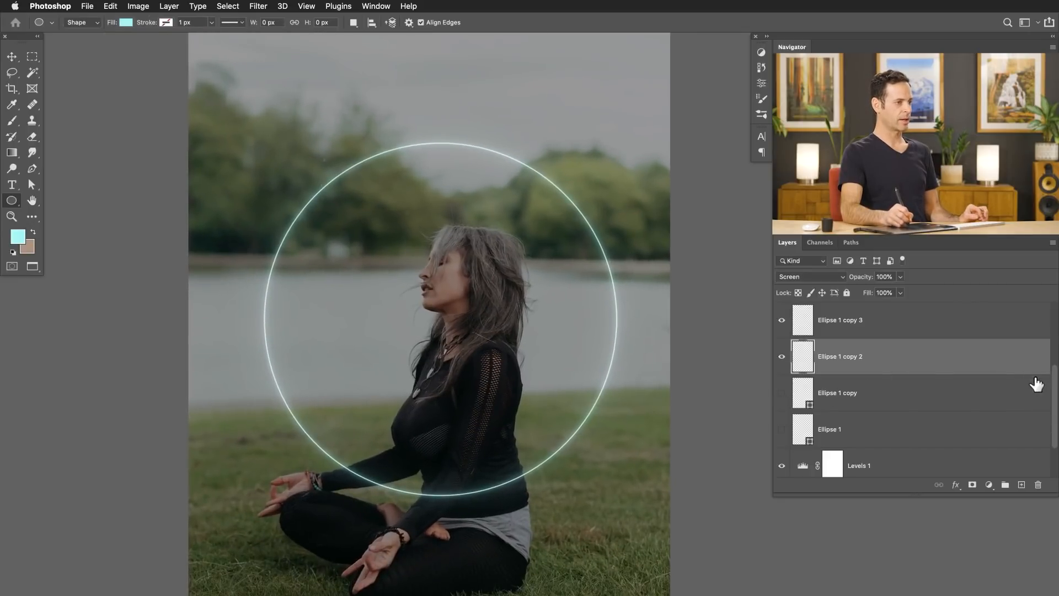
{"action": "left_click_drag", "start_coordinate": [1054, 383], "coordinate": [1054, 329]}
{"action": "left_click", "coordinate": [899, 315], "text": "shift"}
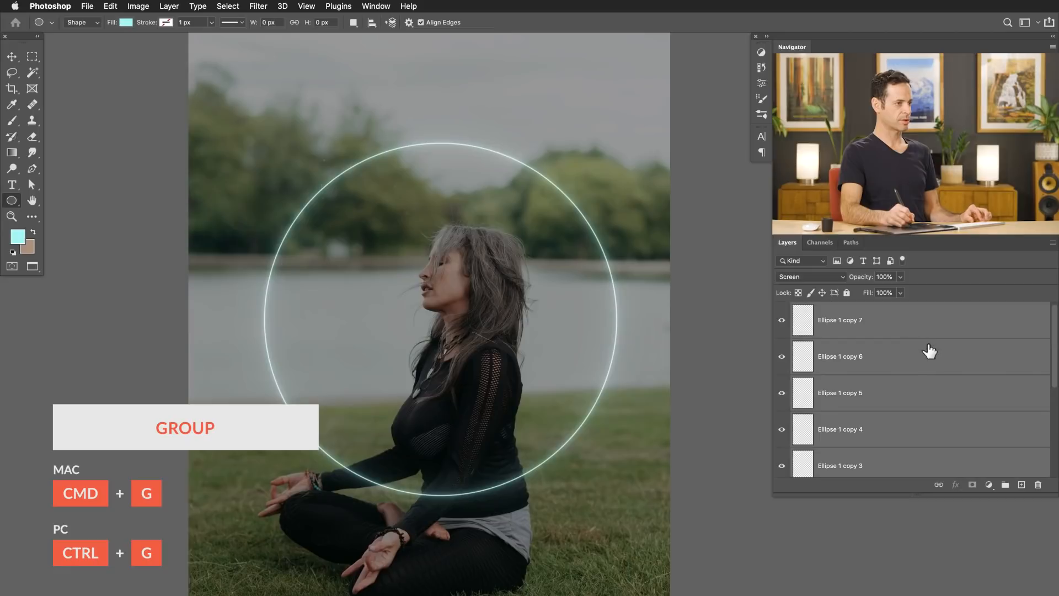
{"action": "key", "text": "super+g"}
Compare the grouped neon glow with the thick Ellipse 1 copy circle by toggling their visibility
{"action": "left_click", "coordinate": [781, 309]}
{"action": "left_click", "coordinate": [782, 309]}
{"action": "left_click", "coordinate": [780, 335]}
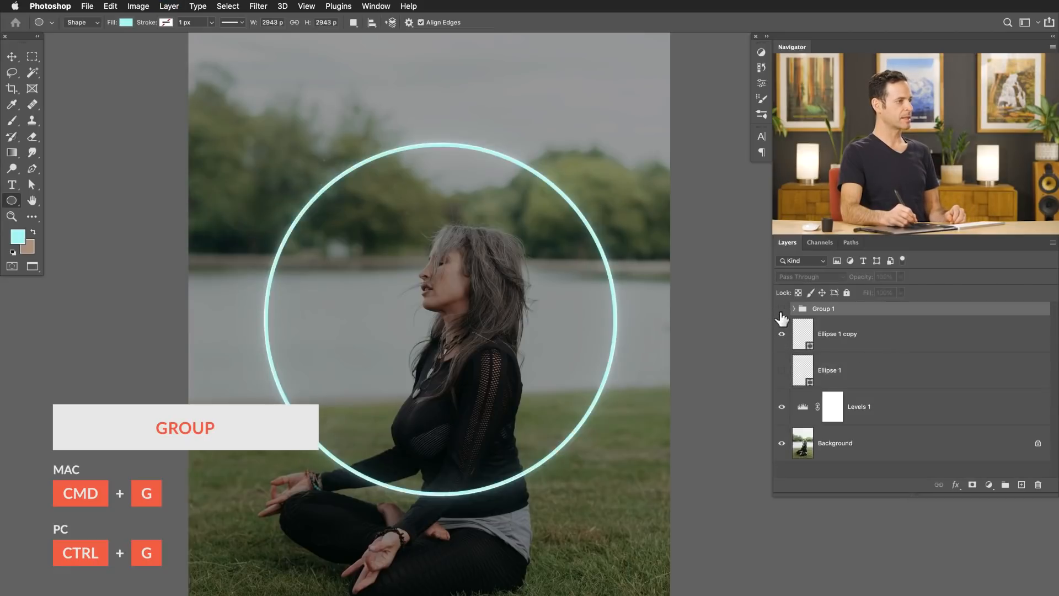
{"action": "left_click", "coordinate": [781, 335]}
{"action": "left_click", "coordinate": [781, 335]}
{"action": "left_click", "coordinate": [781, 335]}
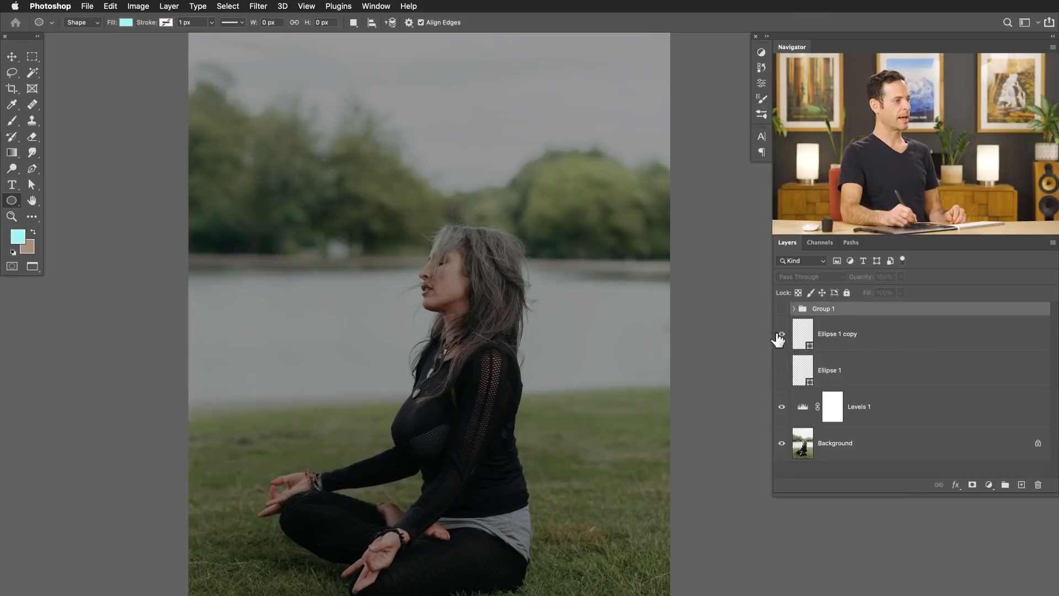
{"action": "left_click", "coordinate": [781, 335]}
Place a rasterized duplicate of the thick Ellipse 1 copy layer above its hidden original and show Group 1 again
{"action": "left_click", "coordinate": [853, 338]}
{"action": "key", "text": "super+j"}
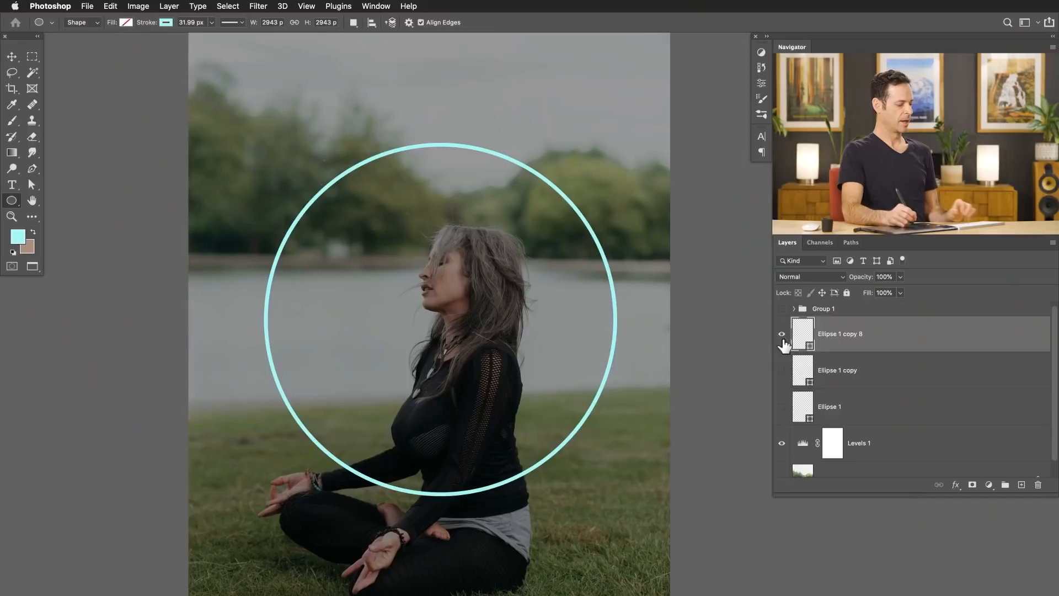
{"action": "right_click", "coordinate": [876, 341]}
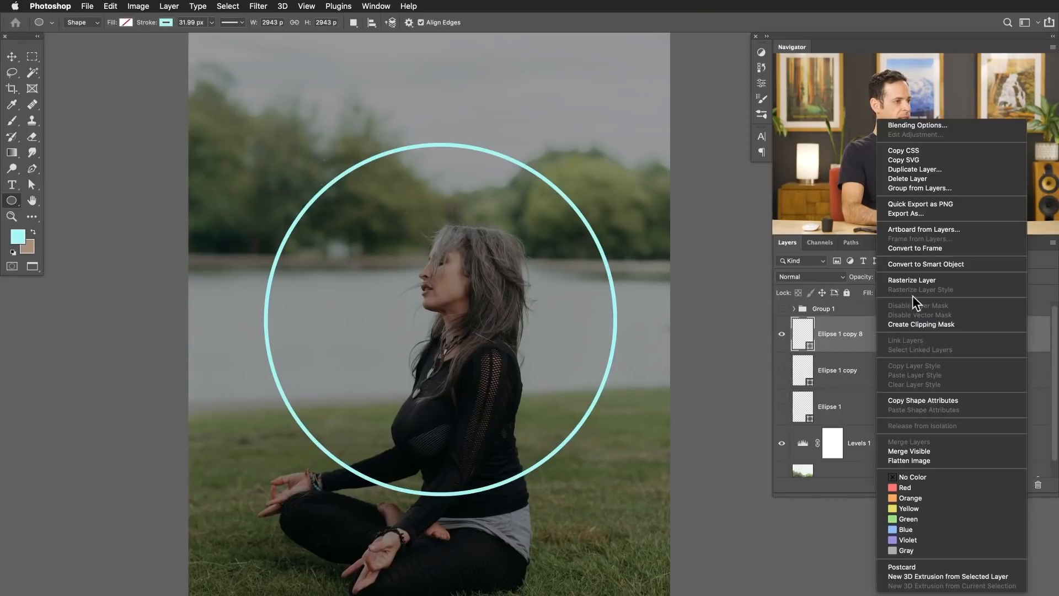
{"action": "left_click", "coordinate": [920, 283]}
{"action": "left_click", "coordinate": [782, 334]}
{"action": "left_click", "coordinate": [781, 334]}
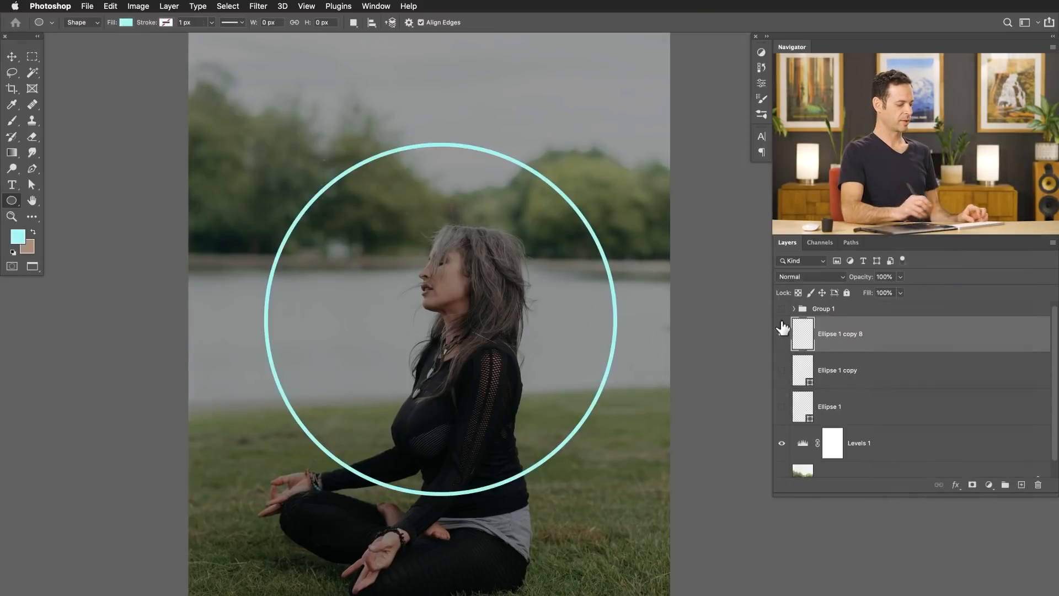
Apply a Gaussian Blur with a 40.2-pixel radius to the rasterized thick circle and set its blend mode to Screen
{"action": "key", "text": "shift+alt+super+g"}
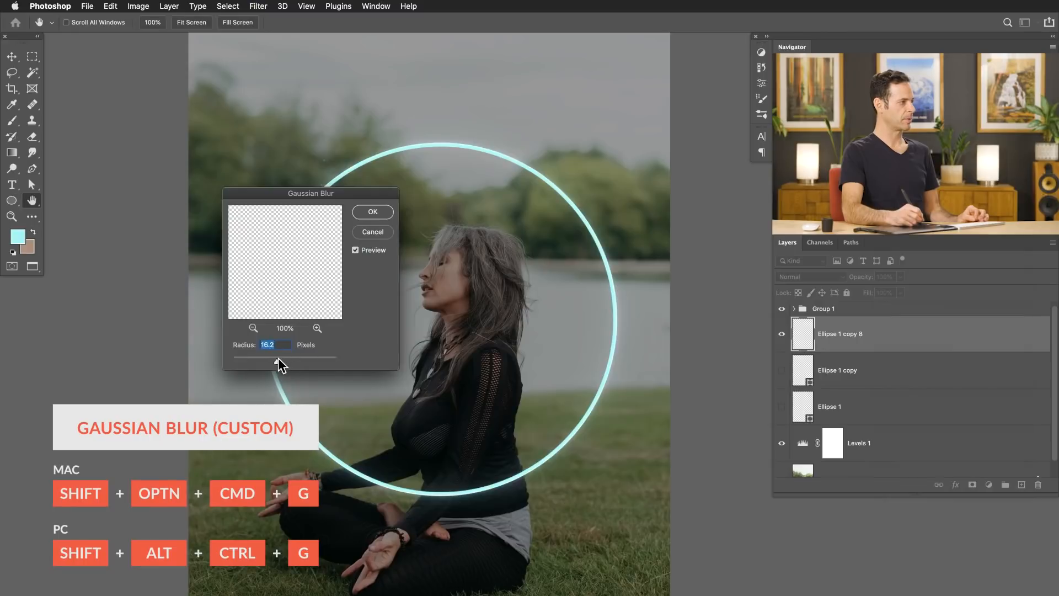
{"action": "left_click_drag", "start_coordinate": [289, 358], "coordinate": [297, 360]}
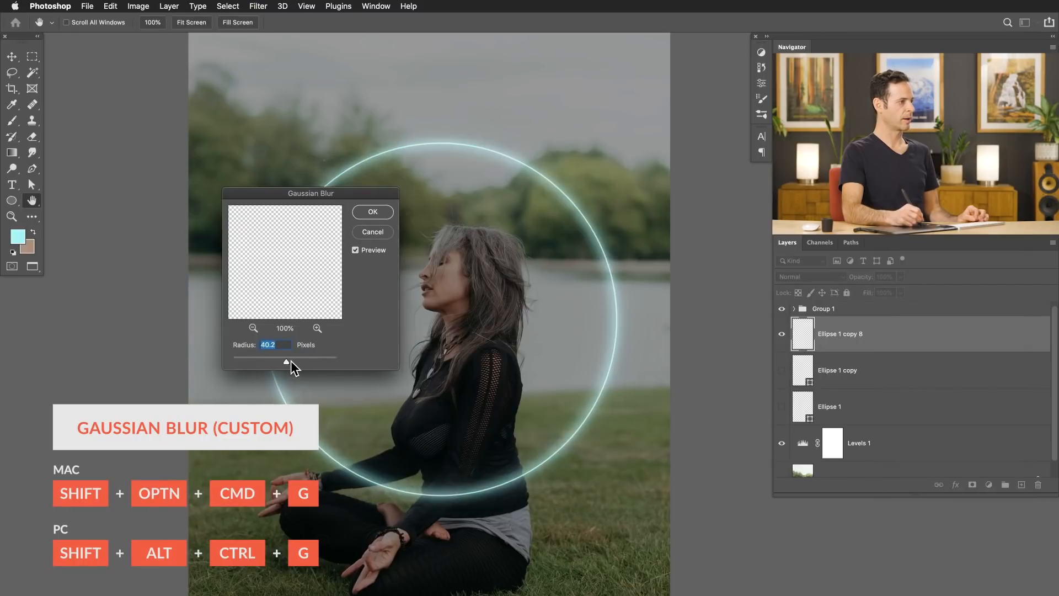
{"action": "left_click", "coordinate": [371, 213]}
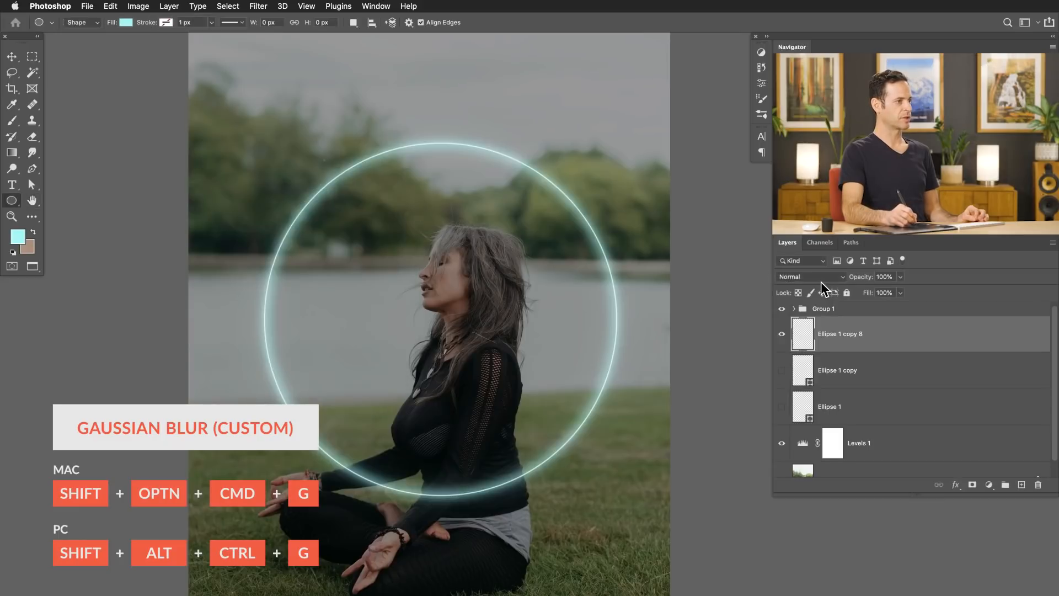
{"action": "left_click", "coordinate": [812, 277]}
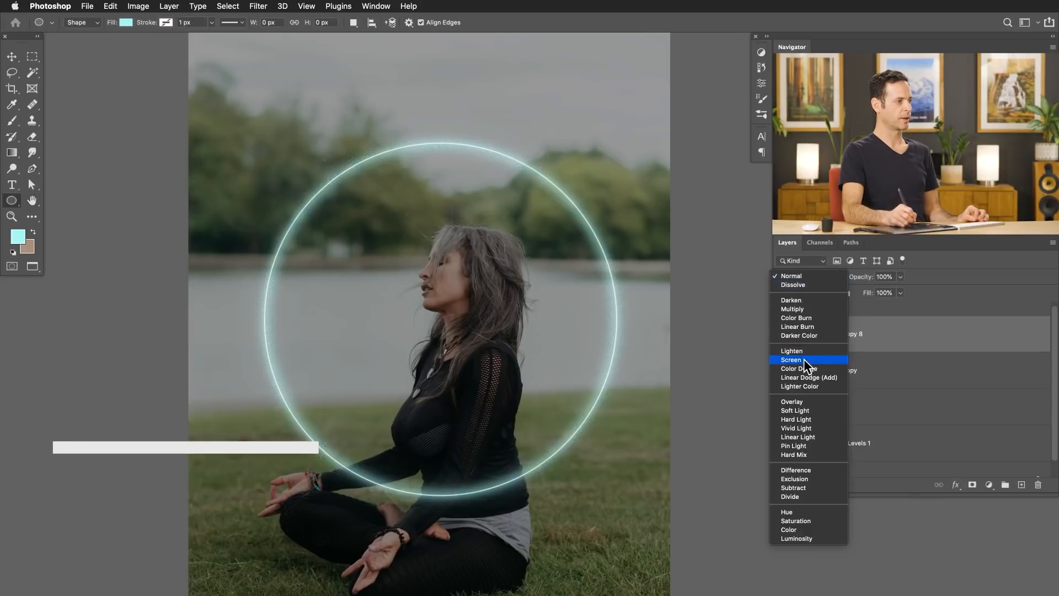
{"action": "left_click", "coordinate": [805, 362]}
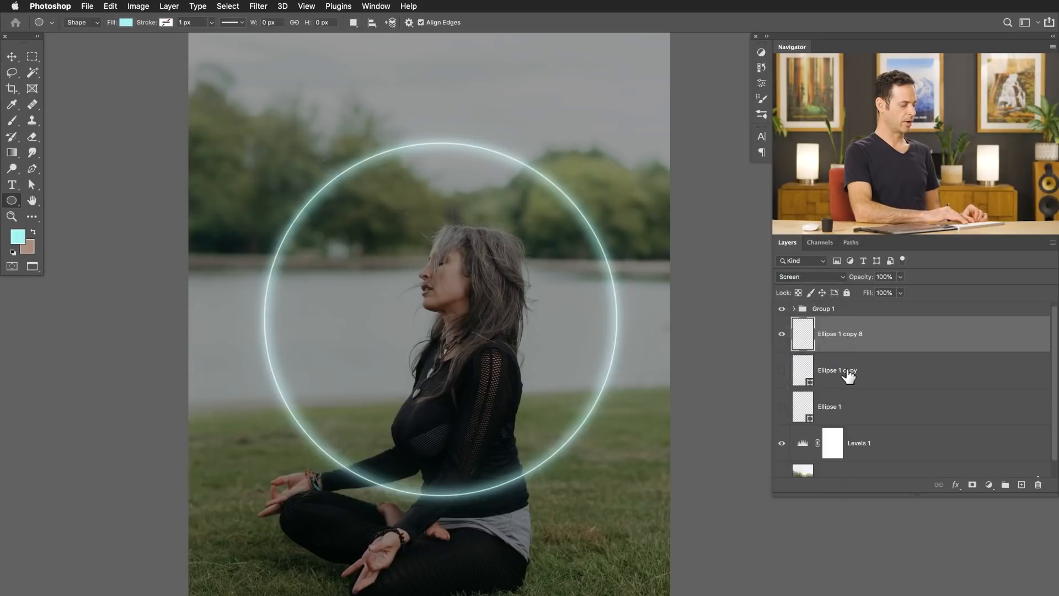
Duplicate the blurred thick circle layer and apply a Gaussian Blur with a 111.9-pixel radius to the copy
{"action": "key", "text": "super+j"}
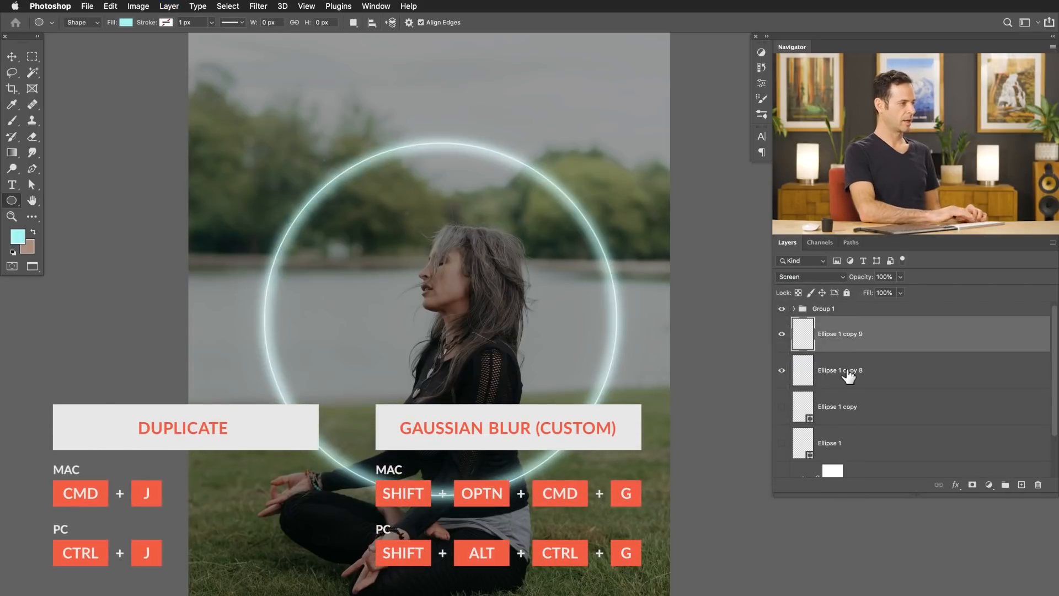
{"action": "key", "text": "shift+alt+super+g"}
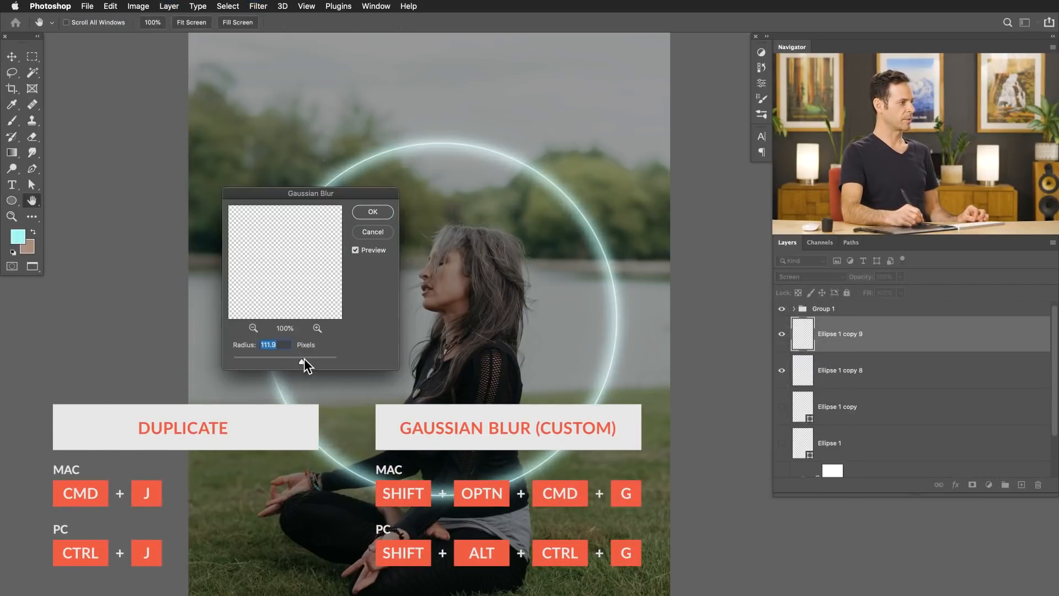
{"action": "left_click", "coordinate": [373, 211]}
Duplicate the thick circle layer again and apply a Gaussian Blur with a 188.3-pixel radius to the newest copy
{"action": "key", "text": "super+j"}
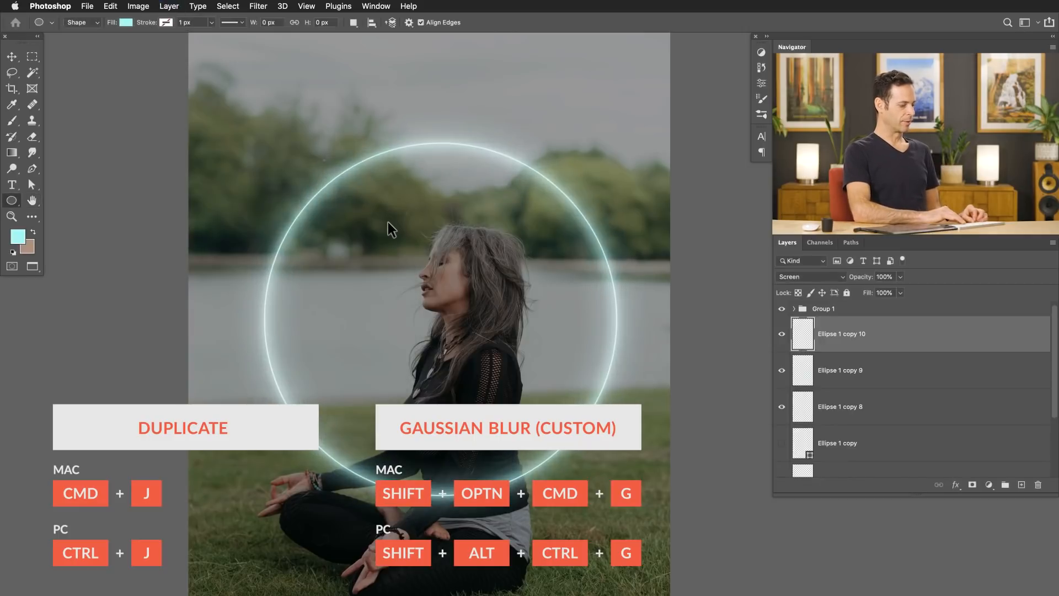
{"action": "key", "text": "shift+alt+super+g"}
{"action": "left_click", "coordinate": [315, 358]}
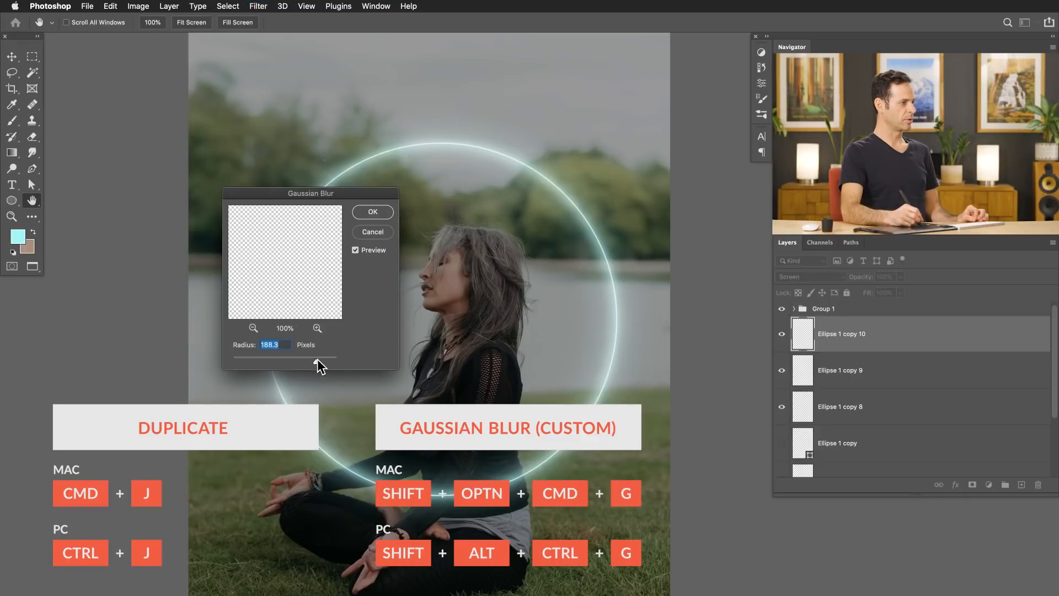
{"action": "left_click", "coordinate": [373, 211]}
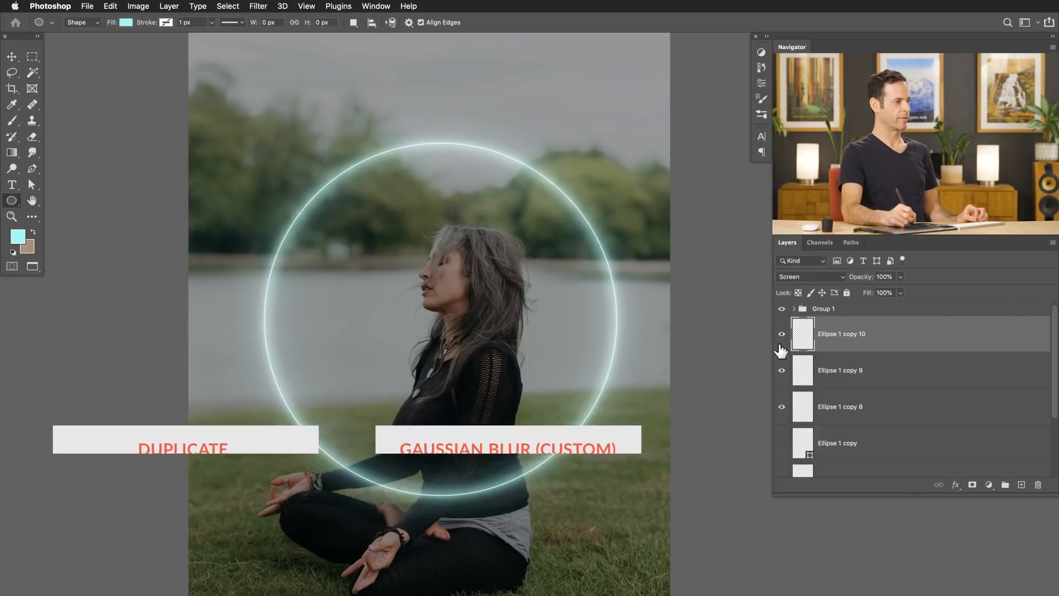
Group the three blurred thick circle layers and compare the image with and without the new group
{"action": "left_click", "coordinate": [854, 406], "text": "shift"}
{"action": "key", "text": "super+g"}
{"action": "left_click", "coordinate": [782, 323]}
{"action": "left_click", "coordinate": [783, 322]}
Select the Ellipse 1 copy 2 layer inside Group 1 and compare the glow with and without it
{"action": "left_click", "coordinate": [794, 309]}
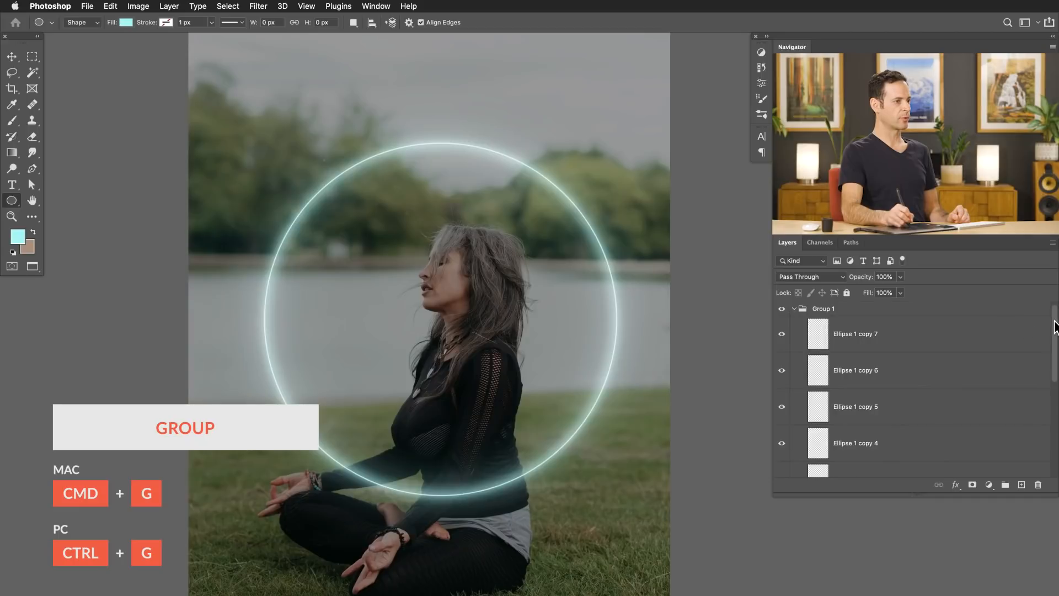
{"action": "left_click_drag", "start_coordinate": [1054, 326], "coordinate": [1053, 379]}
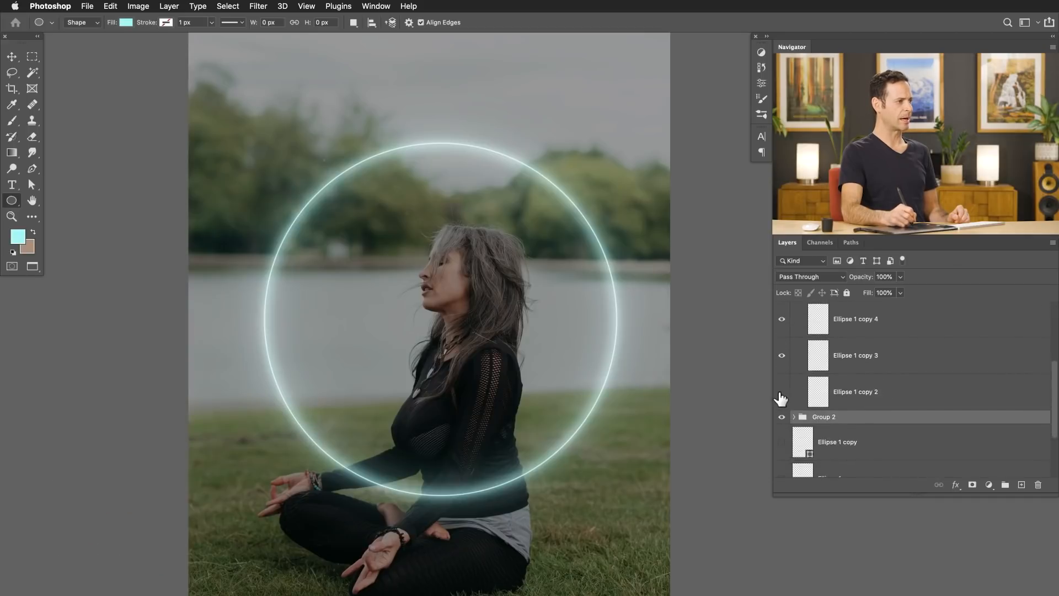
{"action": "left_click", "coordinate": [782, 392]}
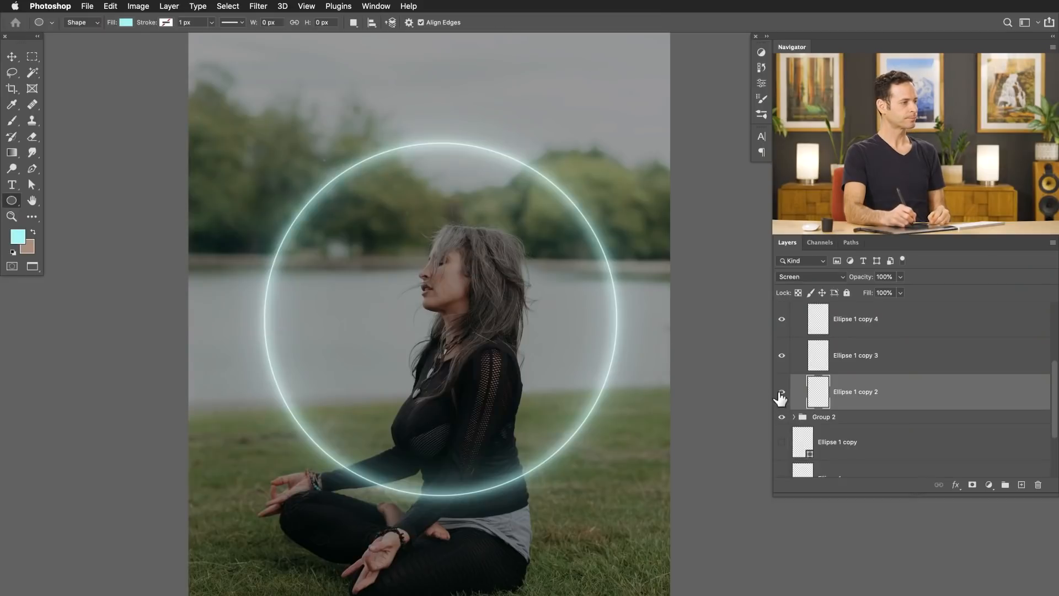
{"action": "left_click", "coordinate": [782, 392]}
{"action": "left_click", "coordinate": [782, 393]}
Add a layer mask to Ellipse 1 copy 2 and paint out parts of its glow around the ring in black at 30% flow
{"action": "key", "text": "b"}
{"action": "left_click_drag", "start_coordinate": [513, 375], "coordinate": [582, 374]}
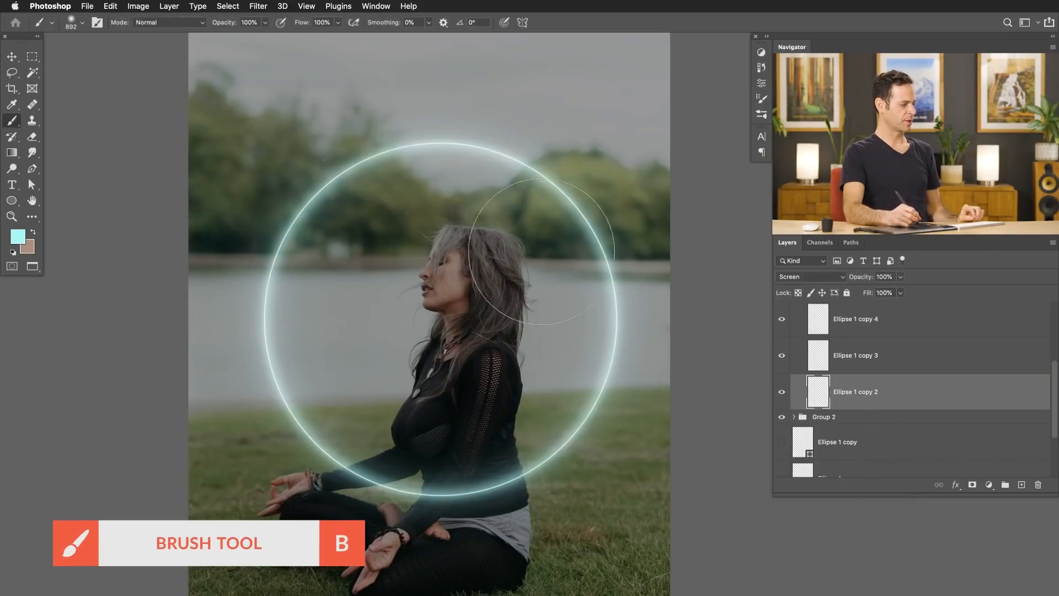
{"action": "left_click", "coordinate": [972, 484]}
{"action": "key", "text": "d"}
{"action": "key", "text": "shift+3"}
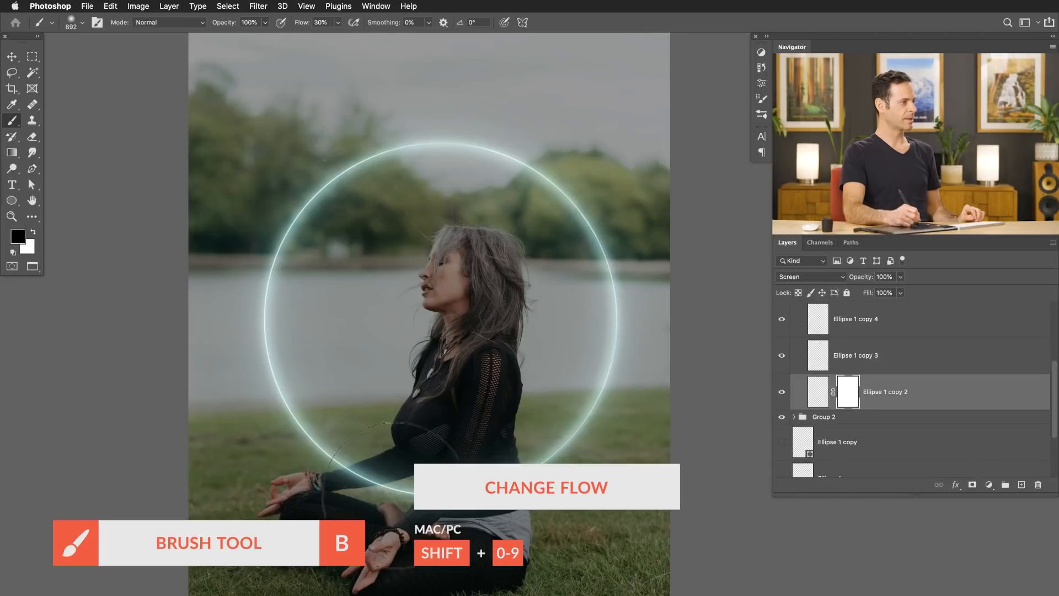
{"action": "left_click_drag", "start_coordinate": [263, 299], "coordinate": [299, 194]}
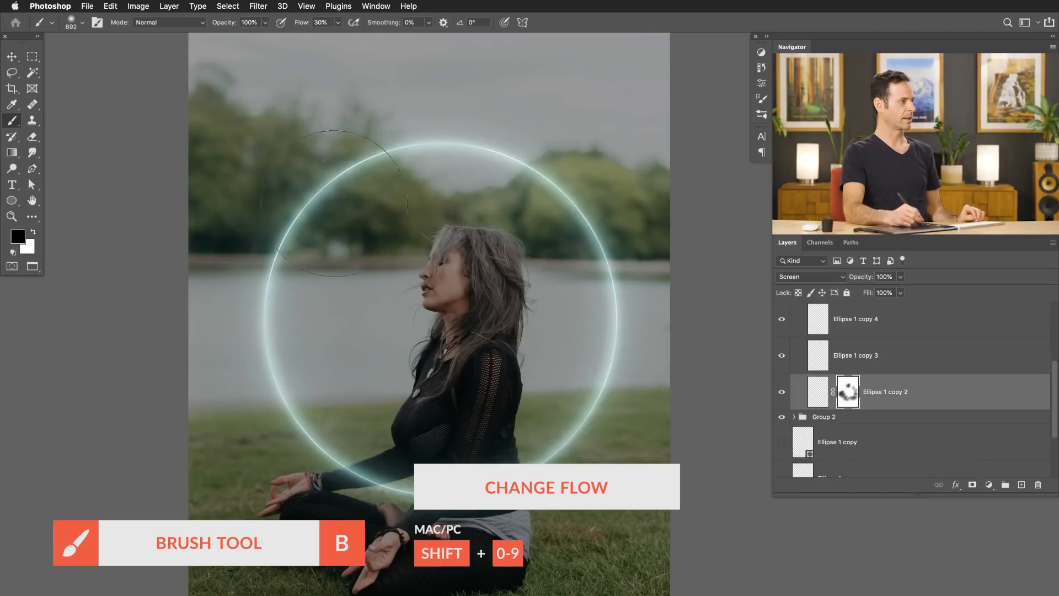
{"action": "left_click_drag", "start_coordinate": [414, 169], "coordinate": [465, 148]}
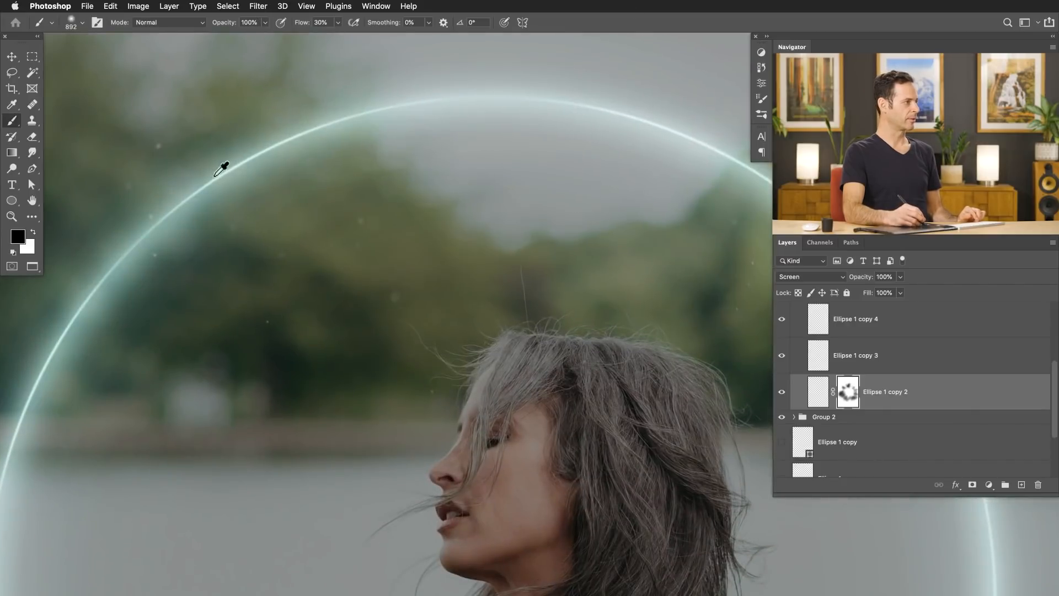
{"action": "left_click_drag", "start_coordinate": [493, 357], "coordinate": [430, 367]}
{"action": "left_click_drag", "start_coordinate": [473, 423], "coordinate": [431, 352]}
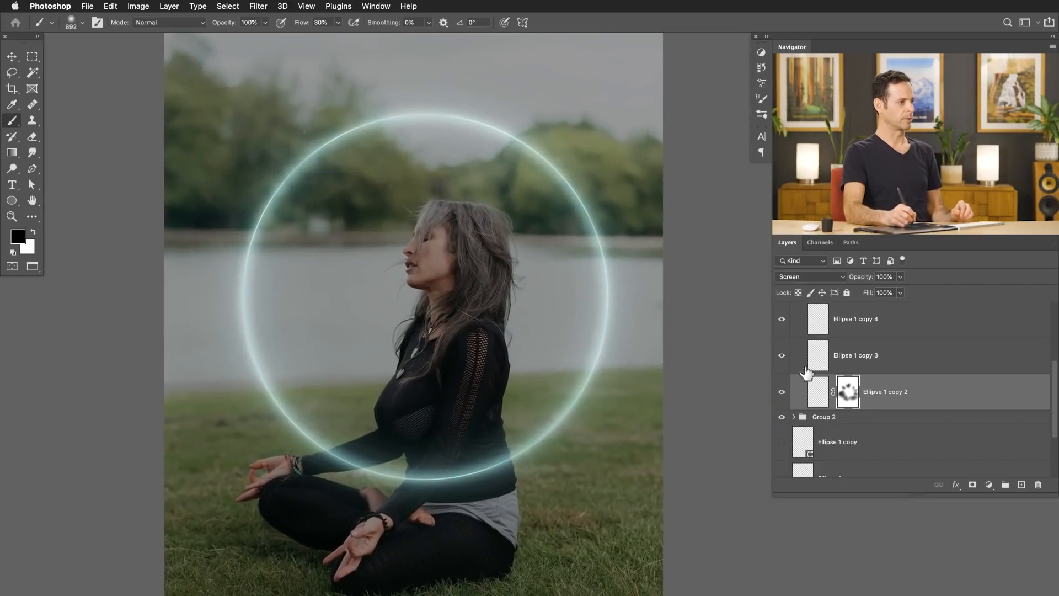
{"action": "left_click", "coordinate": [783, 392]}
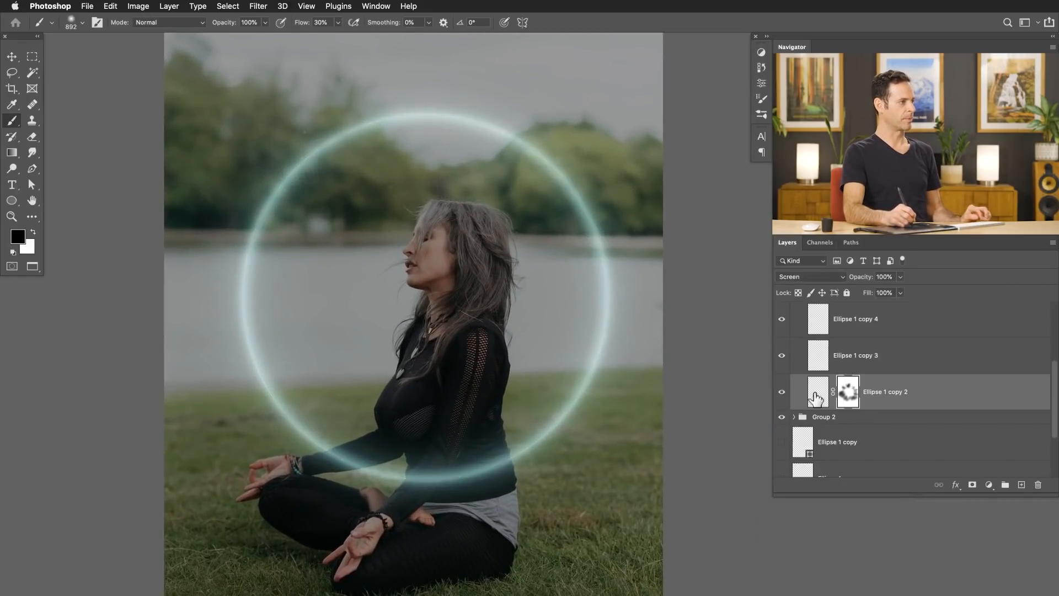
{"action": "left_click", "coordinate": [847, 394], "text": "shift"}
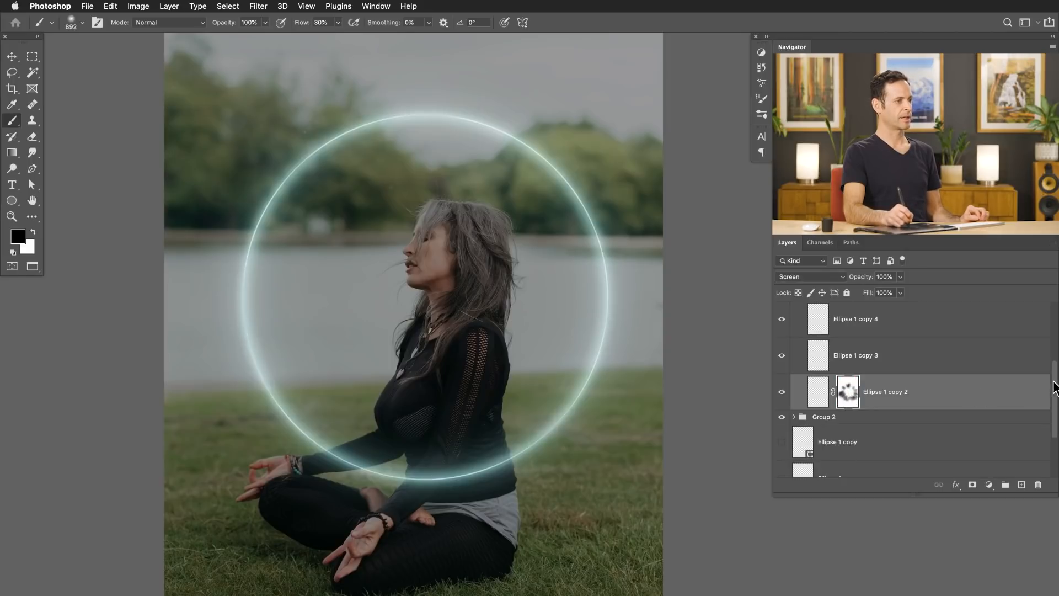
Collapse Group 1 and combine it with Group 2 in a new group
{"action": "left_click_drag", "start_coordinate": [1055, 386], "coordinate": [1058, 301]}
{"action": "left_click", "coordinate": [798, 312]}
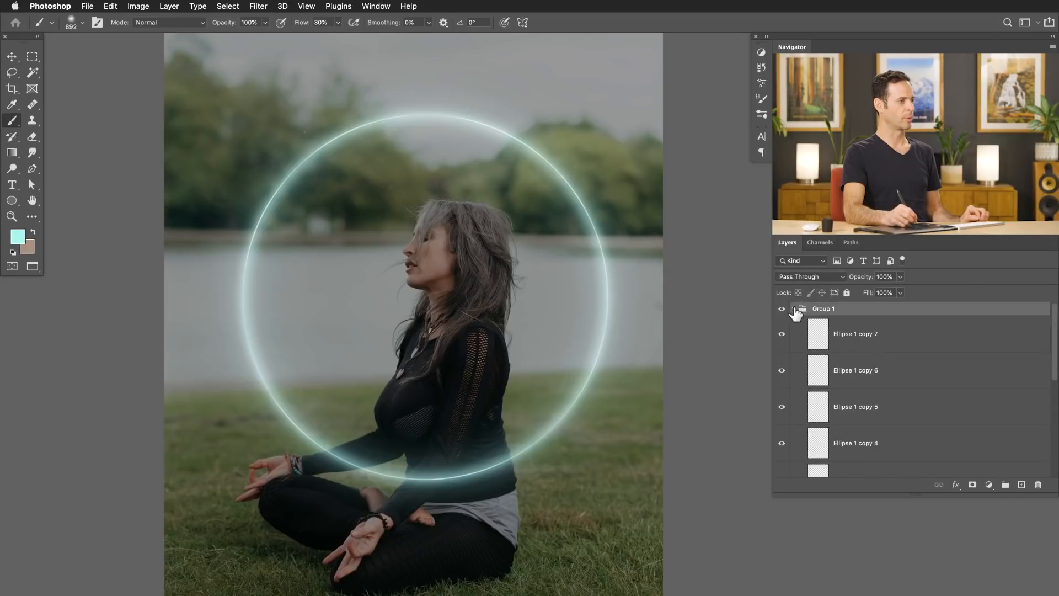
{"action": "left_click", "coordinate": [794, 309]}
{"action": "left_click", "coordinate": [782, 310]}
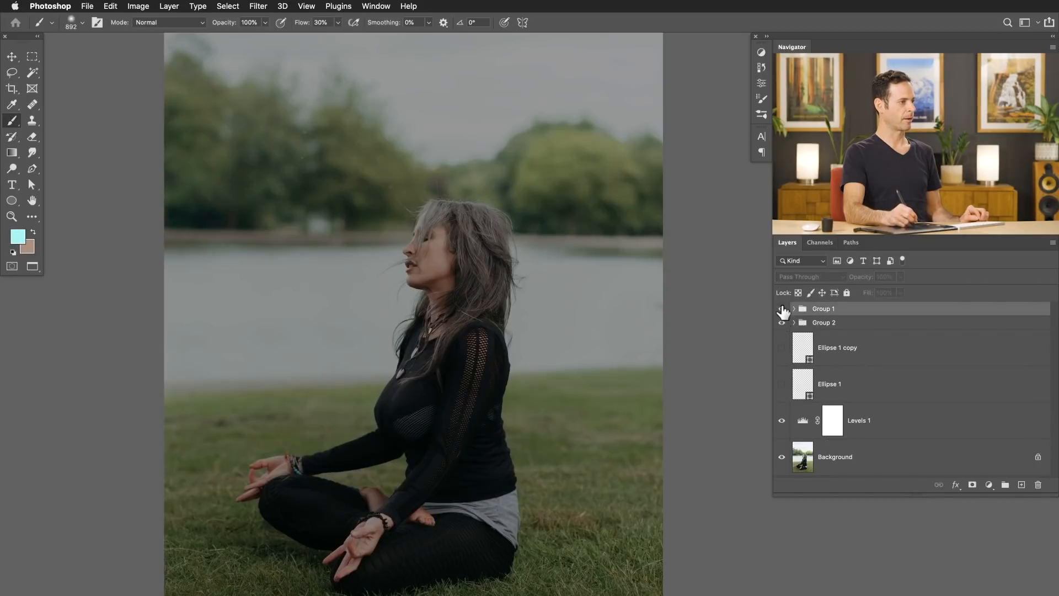
{"action": "left_click", "coordinate": [783, 310]}
{"action": "left_click", "coordinate": [828, 323], "text": "shift"}
{"action": "key", "text": "super+g"}
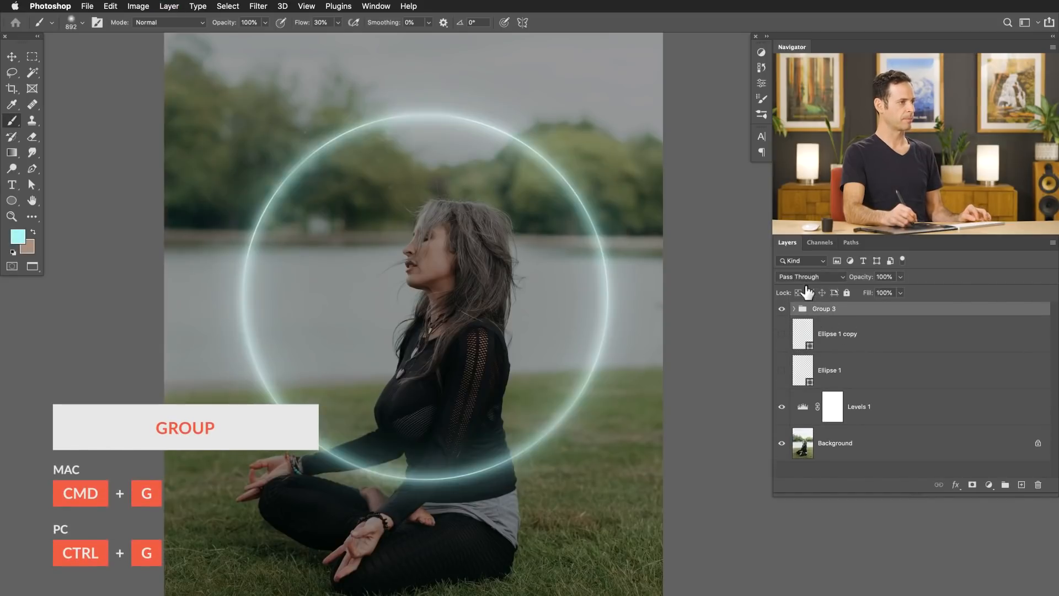
Duplicate Group 3 and merge the copy into a single layer
{"action": "key", "text": "super+j"}
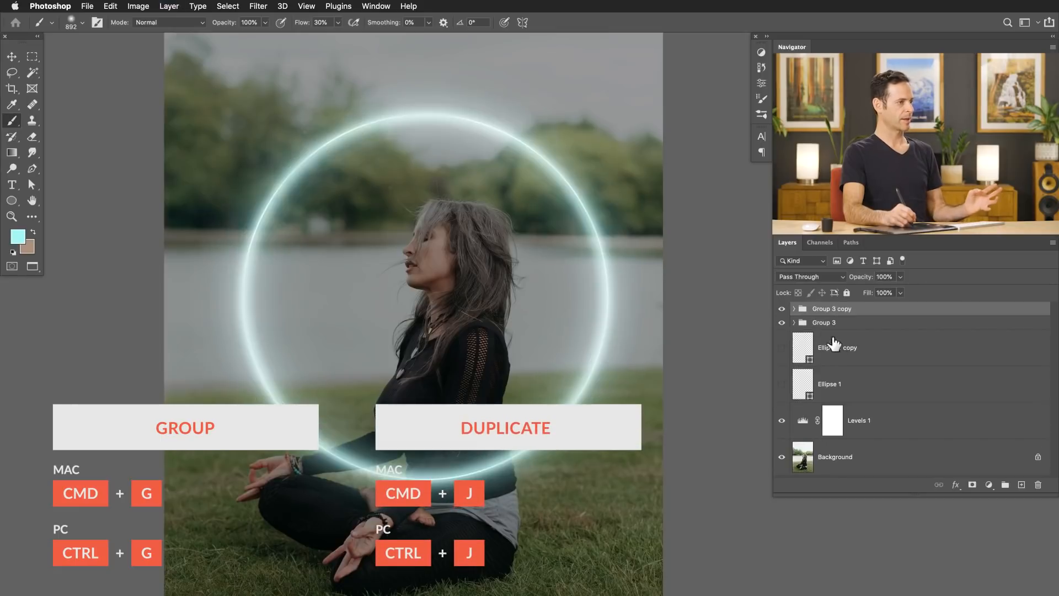
{"action": "left_click", "coordinate": [782, 309]}
{"action": "left_click", "coordinate": [782, 309]}
{"action": "key", "text": "super+e"}
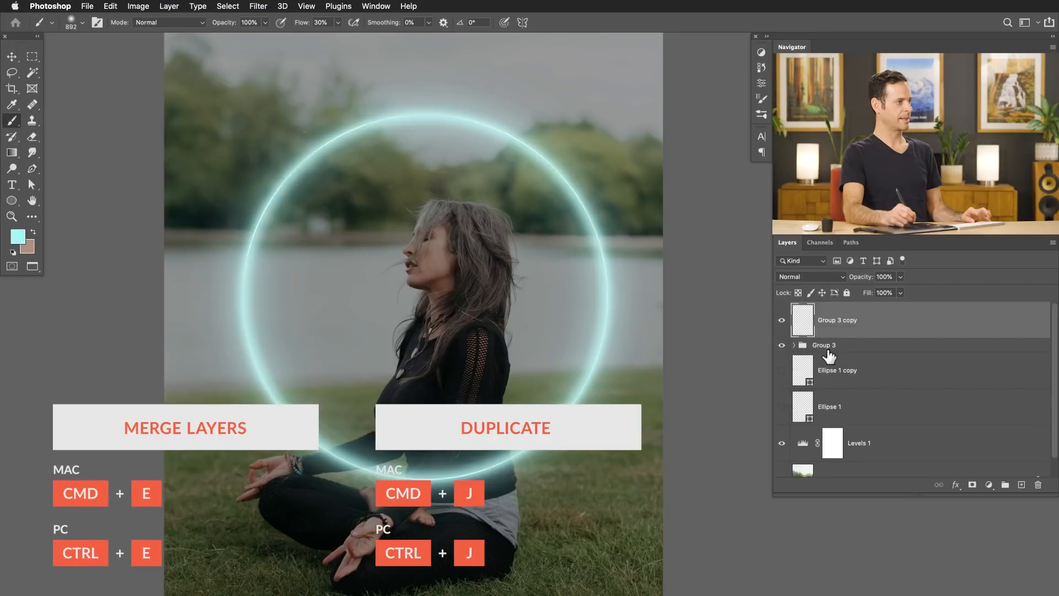
Set the blending mode of the merged Group 3 copy layer to Dissolve
{"action": "left_click", "coordinate": [809, 276]}
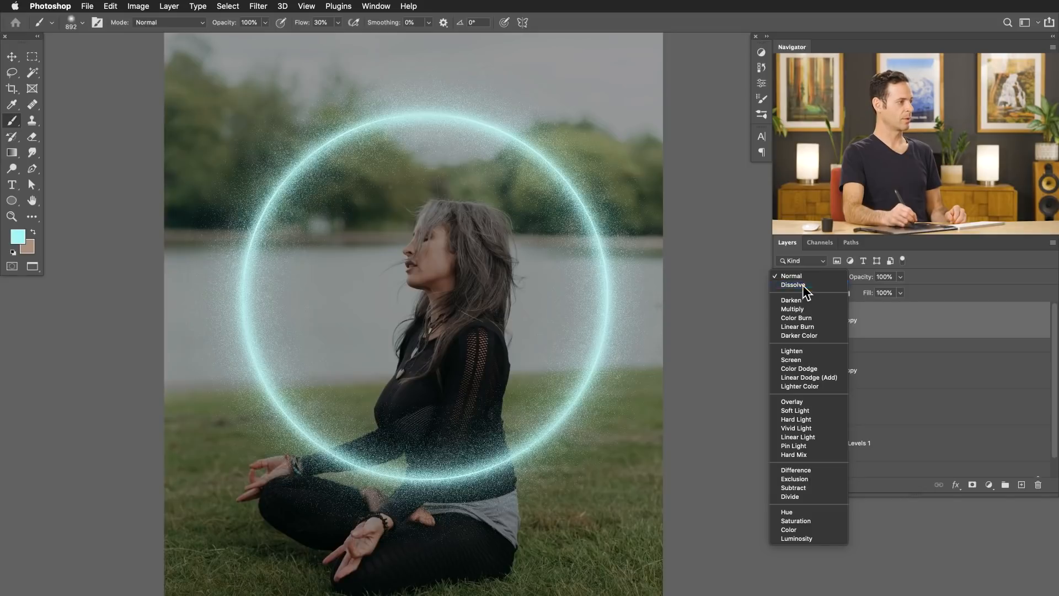
{"action": "left_click", "coordinate": [794, 285]}
{"action": "scroll", "coordinate": [611, 221], "scroll_direction": "up", "scroll_amount": 3}
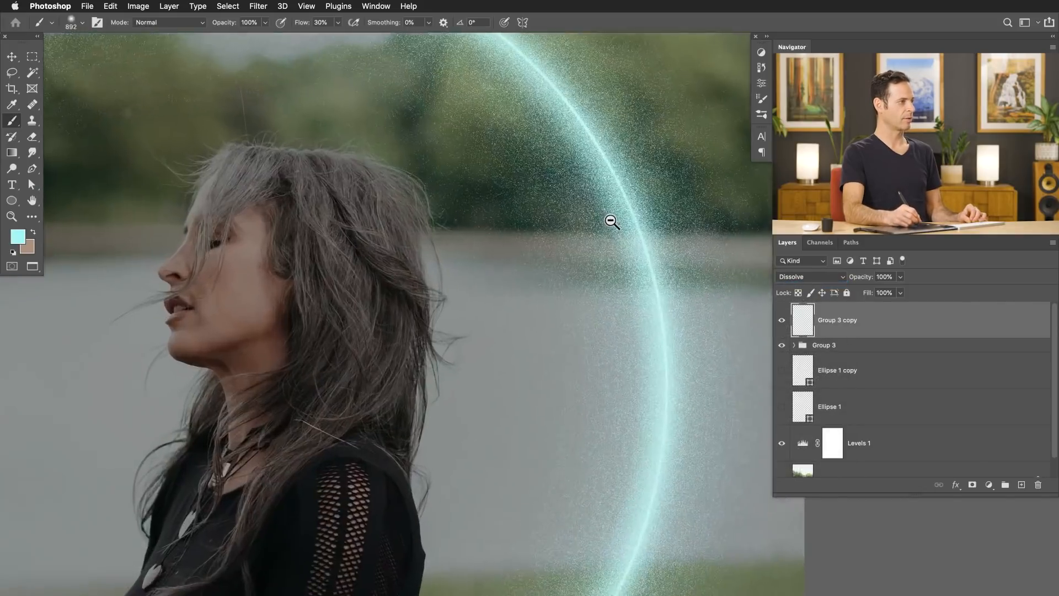
{"action": "left_click_drag", "start_coordinate": [611, 221], "coordinate": [595, 203]}
Compare the image with and without the Group 3 copy layer and review its blending mode
{"action": "left_click", "coordinate": [856, 346]}
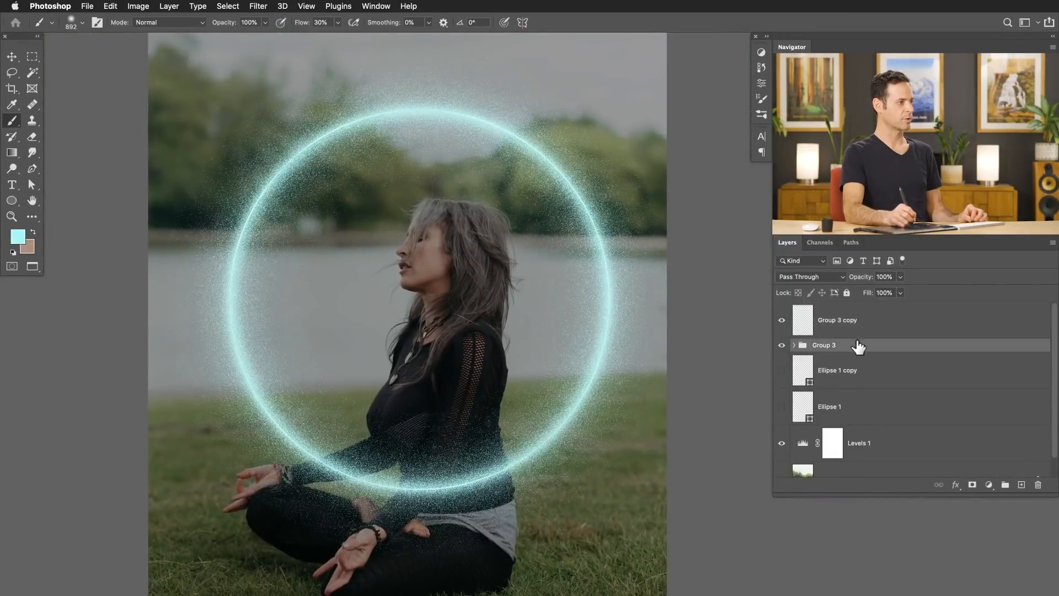
{"action": "left_click", "coordinate": [782, 320]}
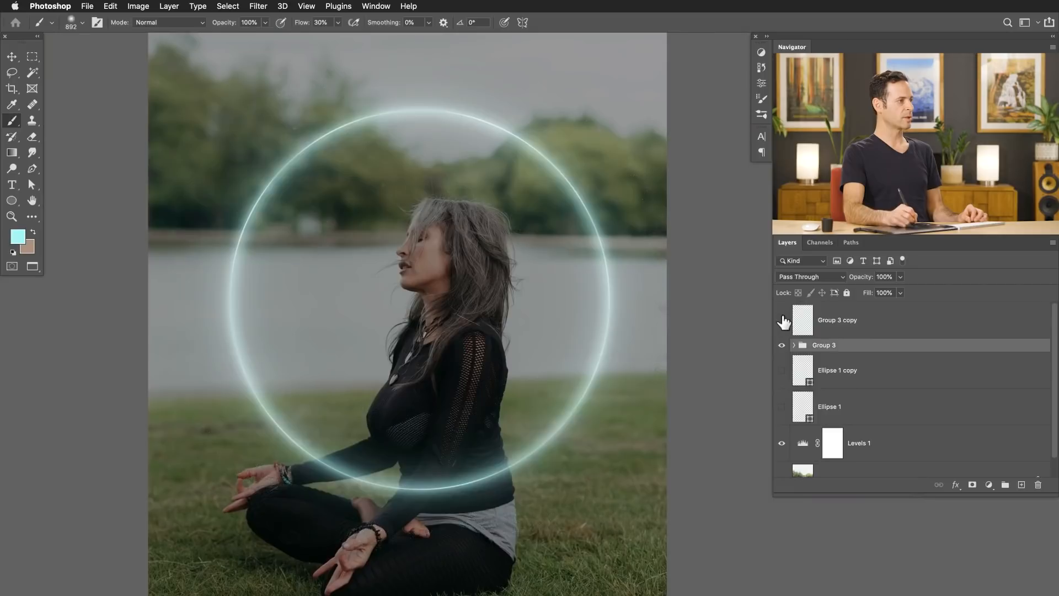
{"action": "left_click", "coordinate": [782, 321]}
{"action": "left_click", "coordinate": [782, 320]}
{"action": "left_click", "coordinate": [783, 321]}
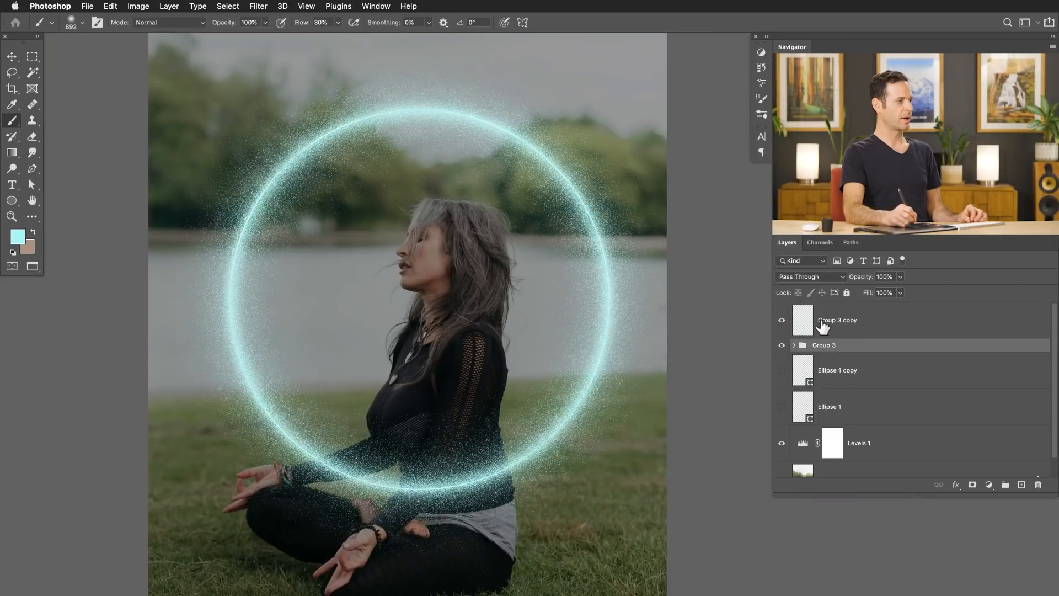
{"action": "left_click", "coordinate": [834, 326]}
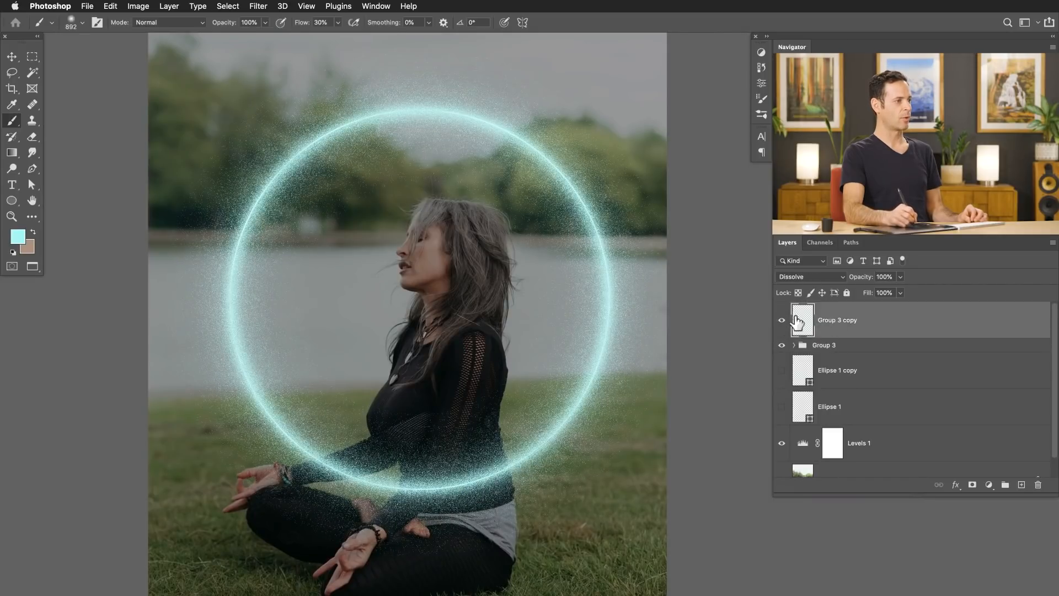
{"action": "left_click", "coordinate": [792, 279]}
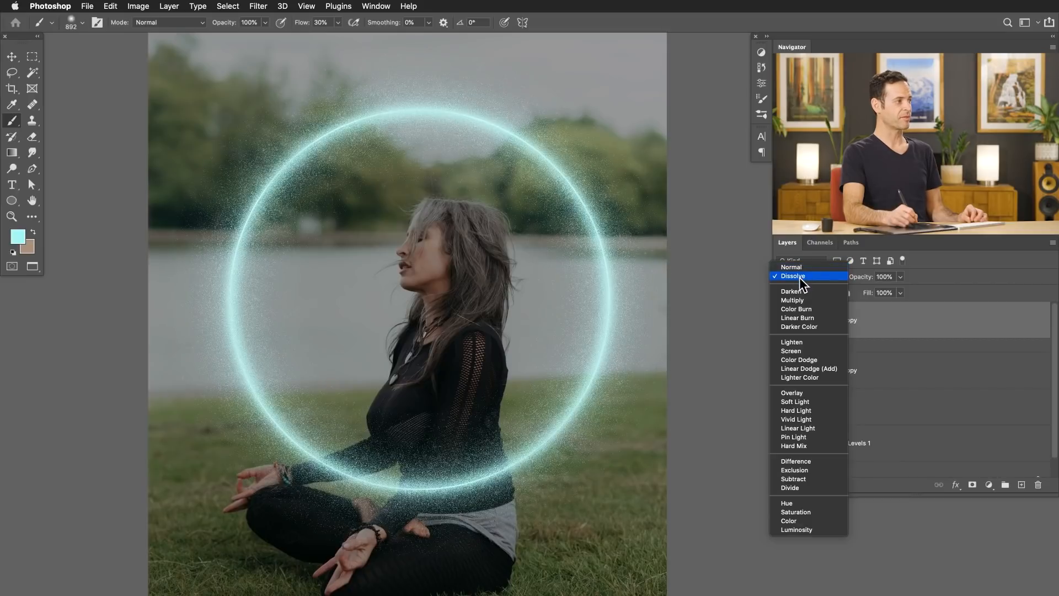
{"action": "left_click", "coordinate": [800, 277]}
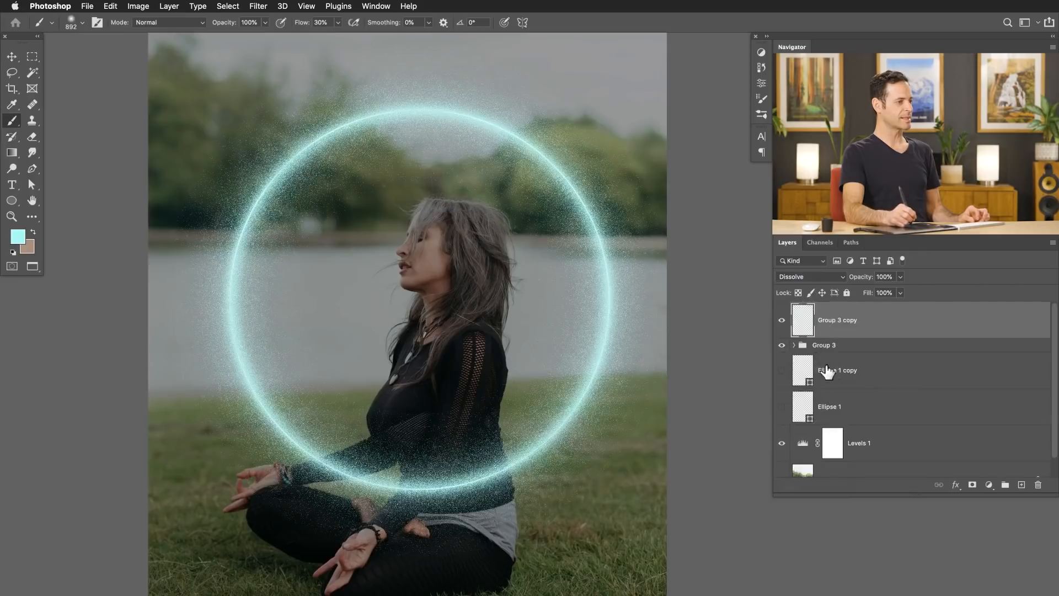
Try masking the Group 3 copy particles over the woman's waist in black at 70% flow, and delete the mask without applying it
{"action": "left_click", "coordinate": [972, 485]}
{"action": "key", "text": "d"}
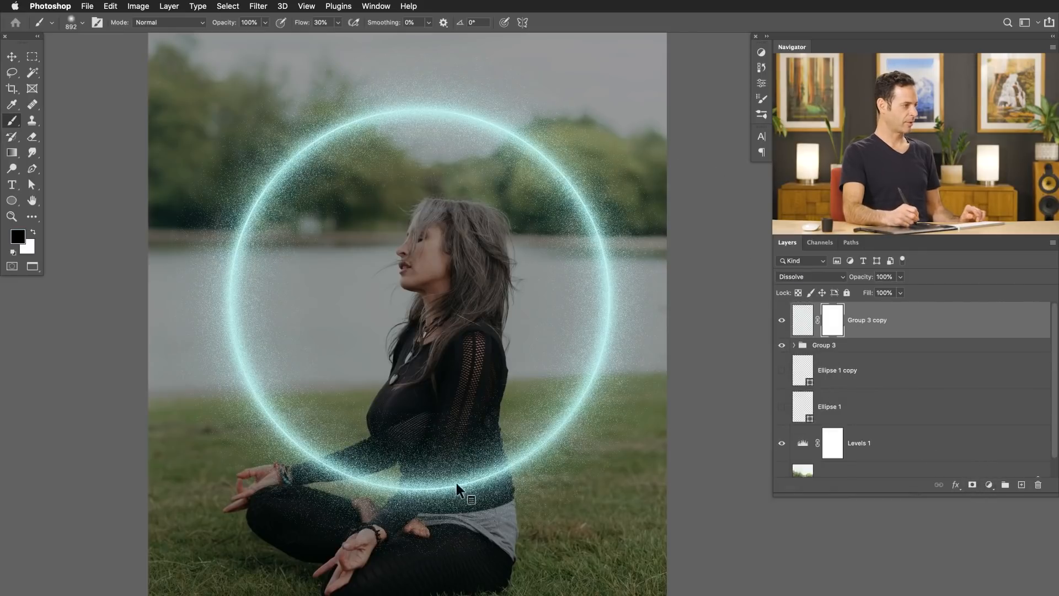
{"action": "mouse_move", "coordinate": [457, 481]}
{"action": "left_mouse_down"}
{"action": "mouse_move", "coordinate": [395, 479]}
{"action": "mouse_move", "coordinate": [470, 510]}
{"action": "left_mouse_up"}
{"action": "key", "text": "shift+7"}
{"action": "left_click_drag", "start_coordinate": [502, 476], "coordinate": [539, 347]}
{"action": "left_click_drag", "start_coordinate": [380, 321], "coordinate": [442, 318]}
{"action": "left_click_drag", "start_coordinate": [567, 338], "coordinate": [421, 350]}
{"action": "left_click_drag", "start_coordinate": [508, 296], "coordinate": [487, 392]}
{"action": "left_click_drag", "start_coordinate": [832, 322], "coordinate": [1038, 484]}
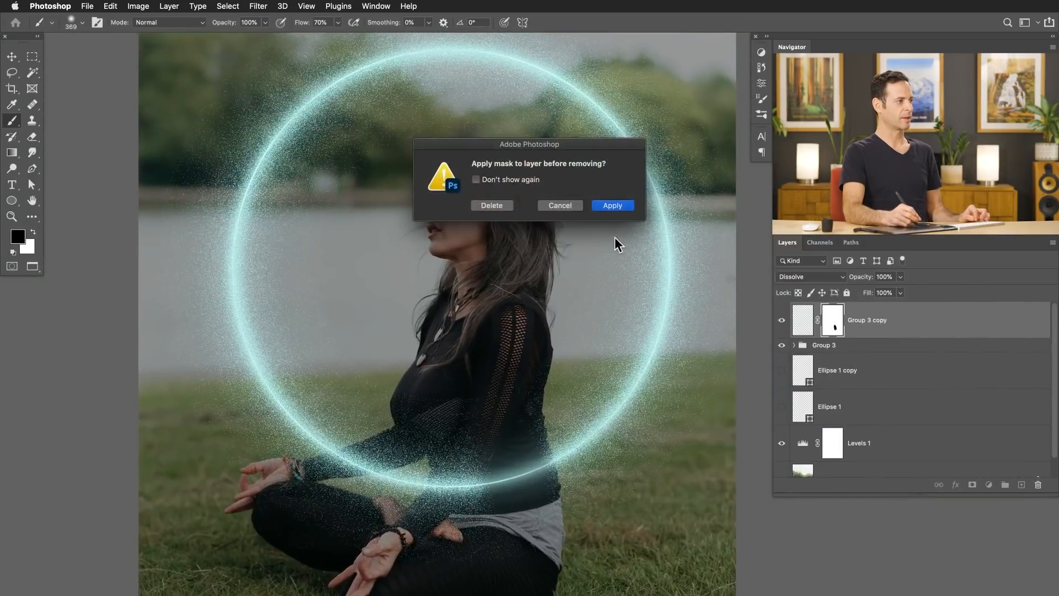
{"action": "left_click", "coordinate": [491, 205]}
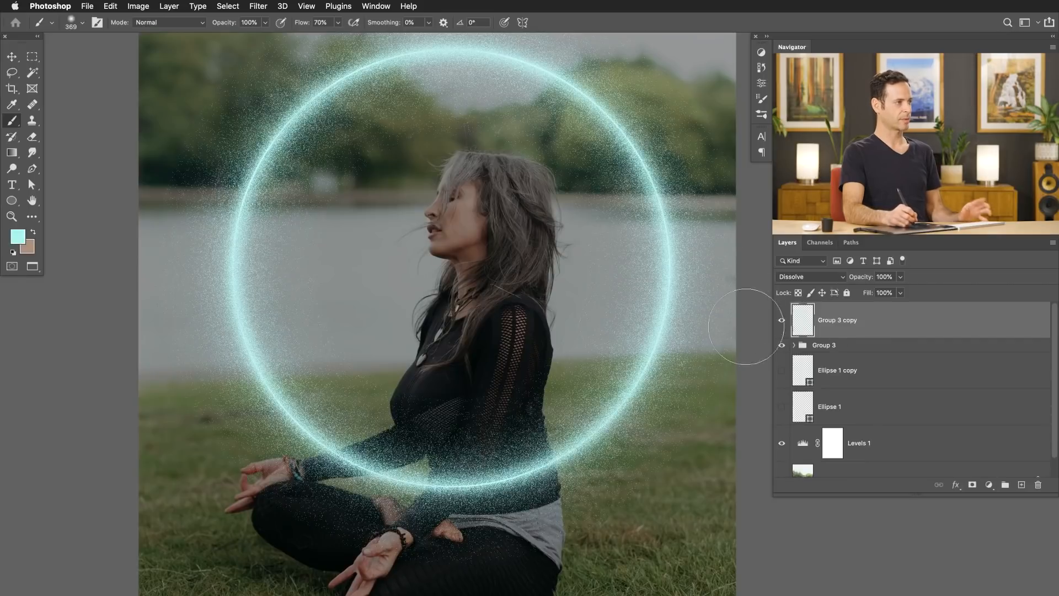
Add a solid black Color Fill layer directly above Group 3, beneath the Group 3 copy layer
{"action": "left_click", "coordinate": [876, 345]}
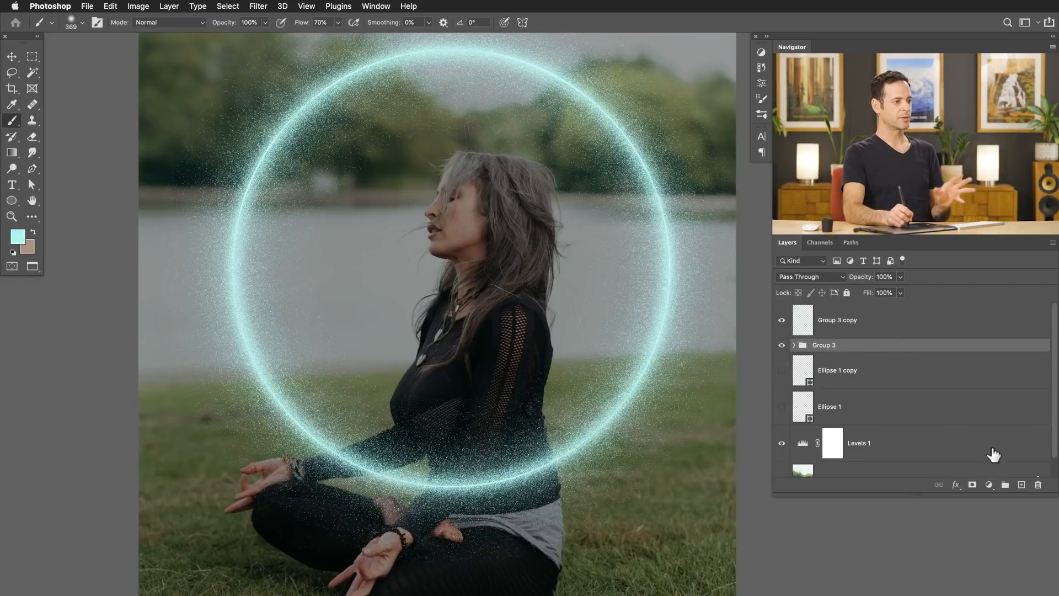
{"action": "left_click", "coordinate": [989, 485]}
{"action": "left_click", "coordinate": [994, 499]}
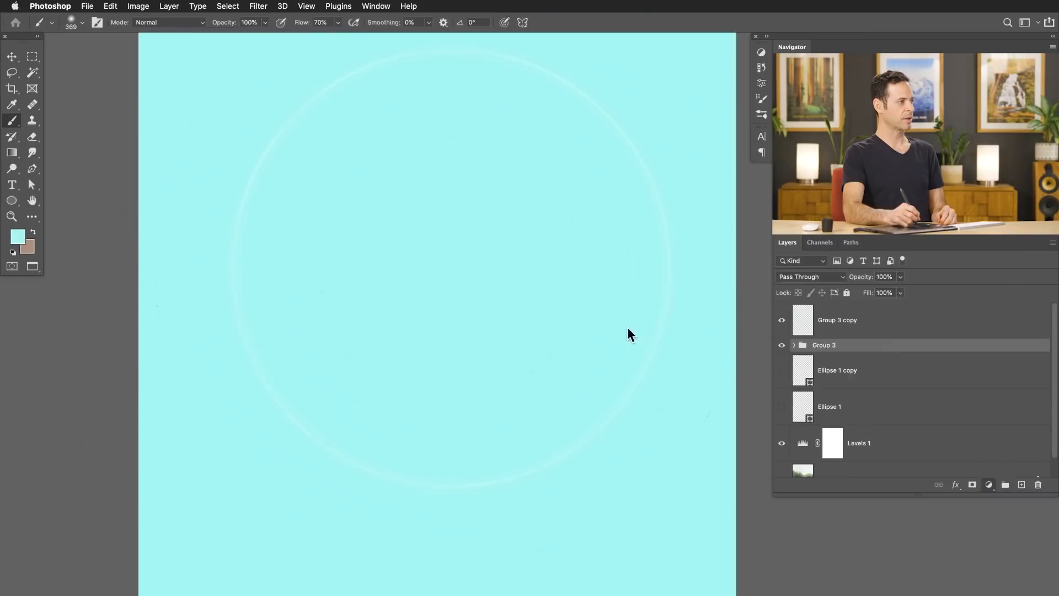
{"action": "left_click_drag", "start_coordinate": [206, 493], "coordinate": [31, 586]}
{"action": "left_click", "coordinate": [369, 385]}
{"action": "key", "text": "b"}
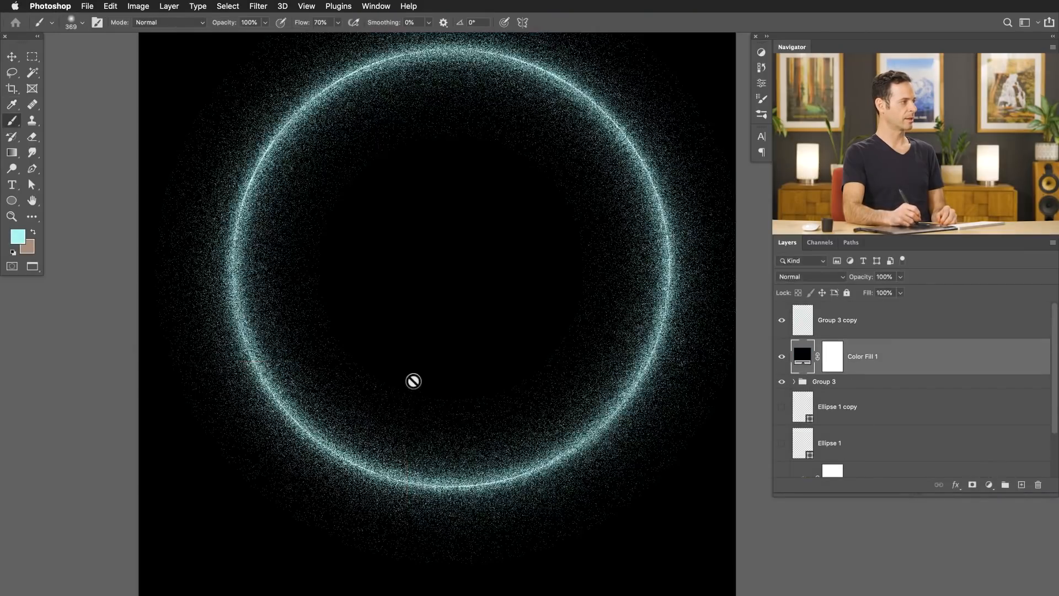
Add a blank layer above Group 3 copy and select the ring's cyan particles using Color Range with a fuzziness of 135
{"action": "mouse_move", "coordinate": [702, 300]}
{"action": "left_mouse_down"}
{"action": "mouse_move", "coordinate": [551, 382]}
{"action": "mouse_move", "coordinate": [571, 445]}
{"action": "mouse_move", "coordinate": [503, 386]}
{"action": "mouse_move", "coordinate": [510, 378]}
{"action": "mouse_move", "coordinate": [466, 331]}
{"action": "mouse_move", "coordinate": [478, 316]}
{"action": "left_mouse_up"}
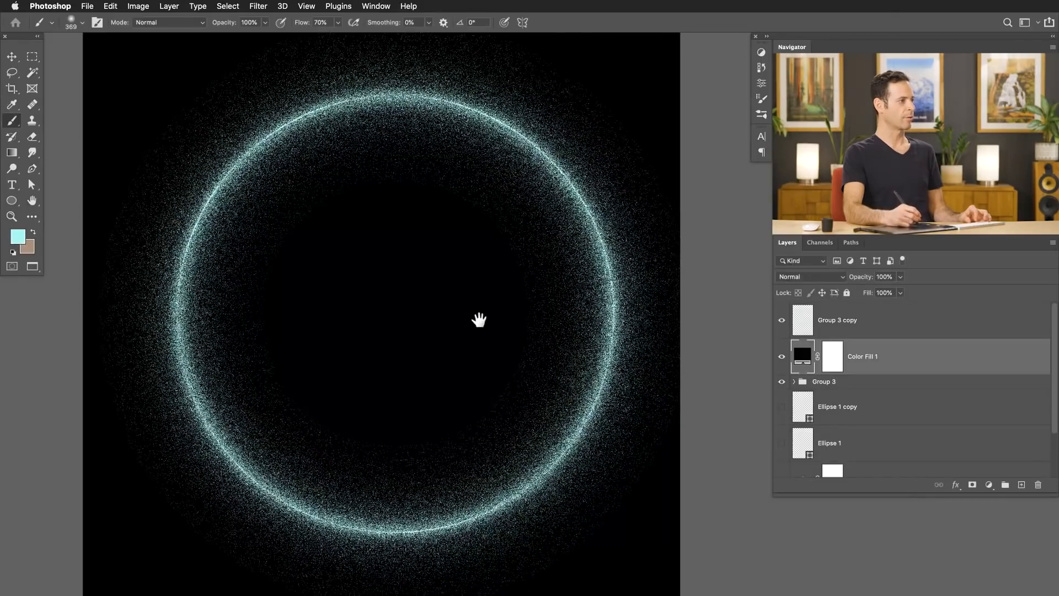
{"action": "left_click", "coordinate": [847, 330]}
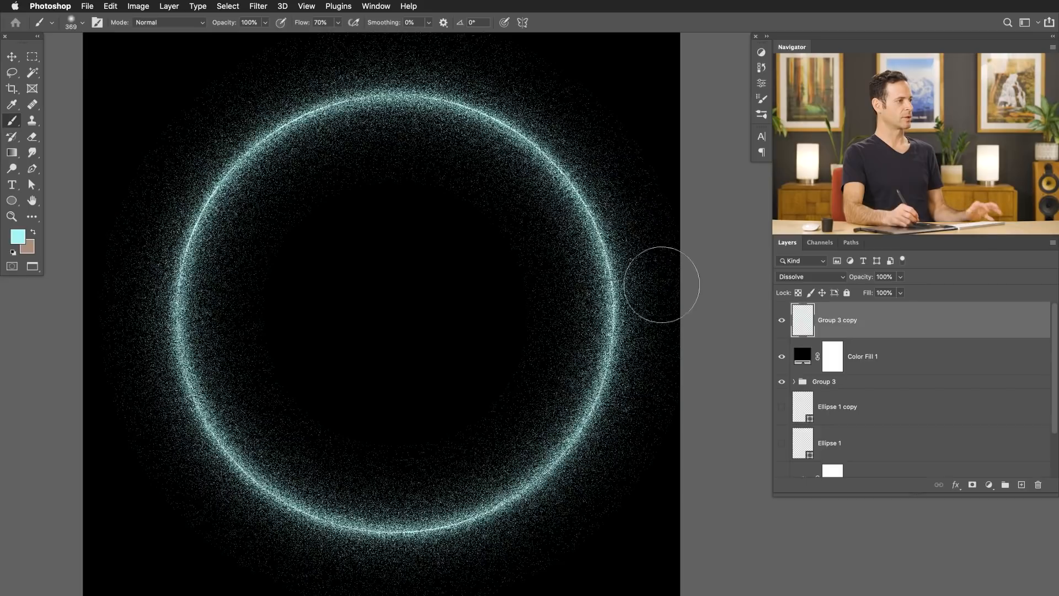
{"action": "left_click", "coordinate": [1020, 485]}
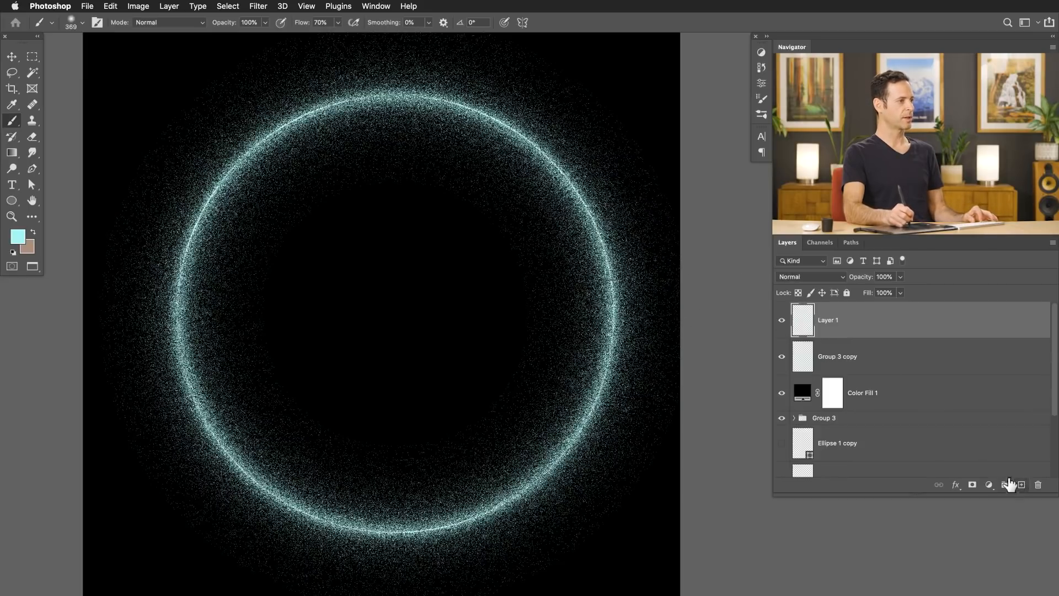
{"action": "left_click", "coordinate": [235, 6]}
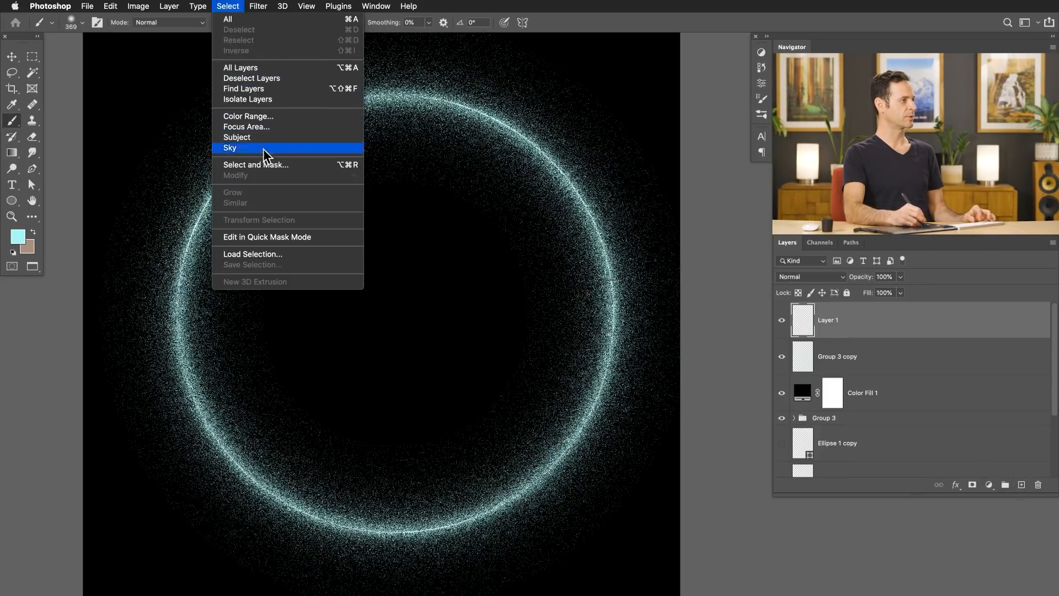
{"action": "left_click", "coordinate": [348, 118]}
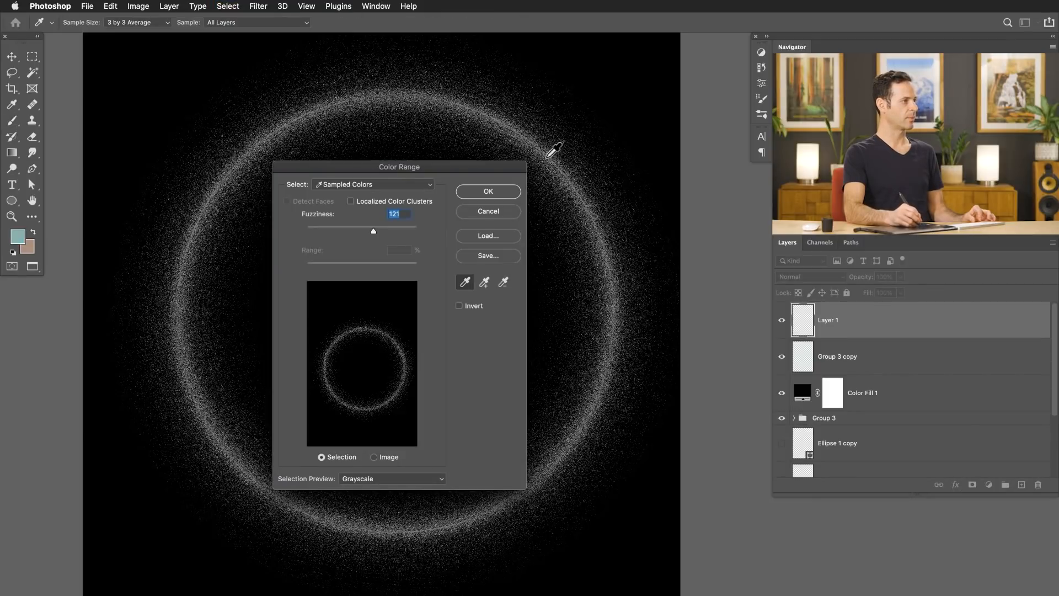
{"action": "left_click", "coordinate": [549, 161]}
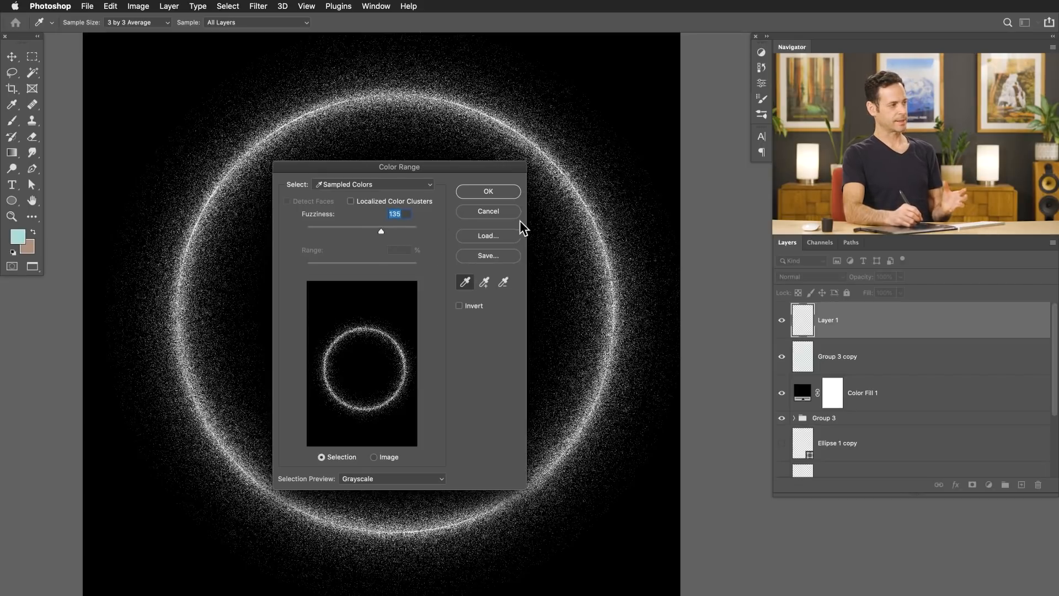
{"action": "left_click", "coordinate": [489, 192]}
{"action": "key", "text": "b"}
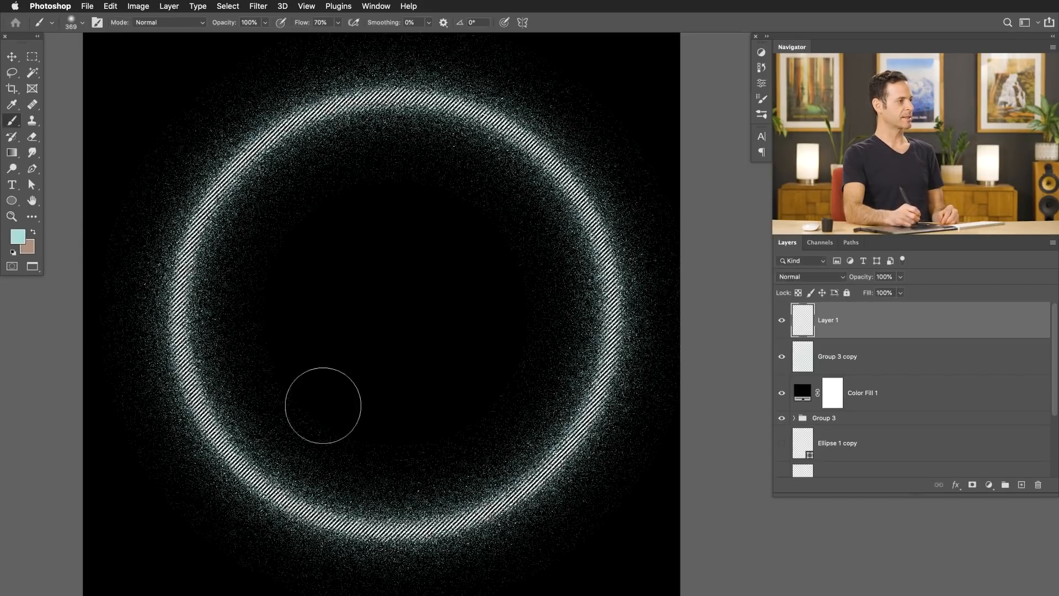
Add a new blank layer, fill the particle selection with the foreground color at 100% opacity, and deselect
{"action": "key", "text": "shift+alt+super+n"}
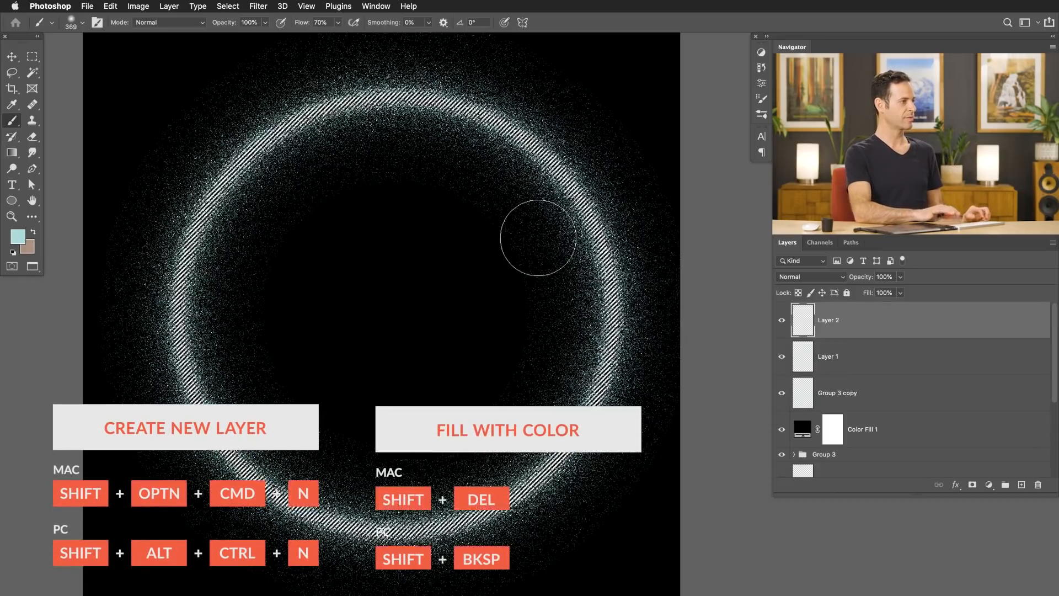
{"action": "key", "text": "shift+BackSpace"}
{"action": "left_click", "coordinate": [457, 226]}
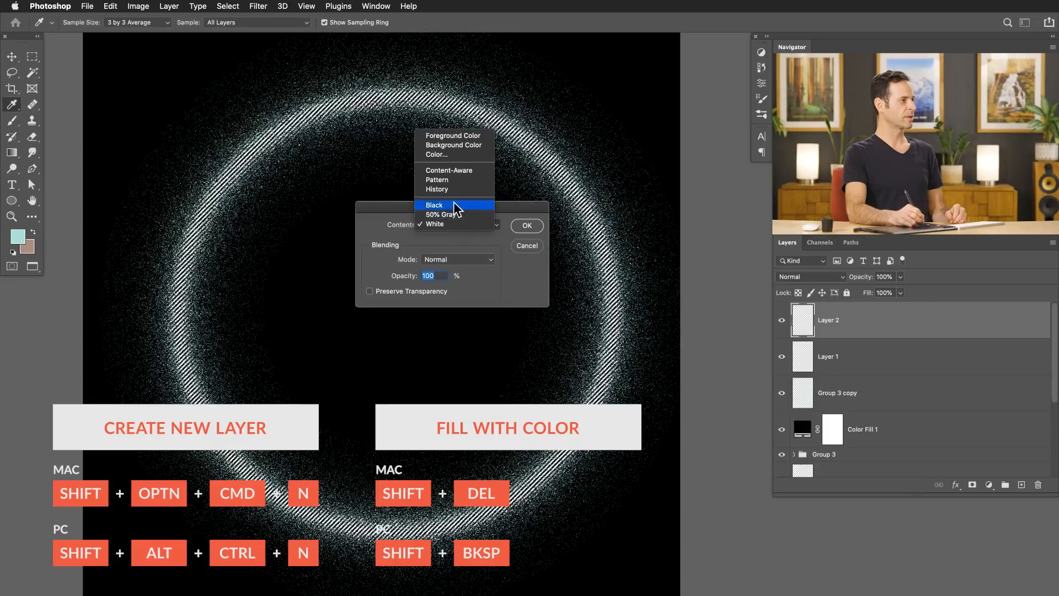
{"action": "left_click", "coordinate": [448, 137]}
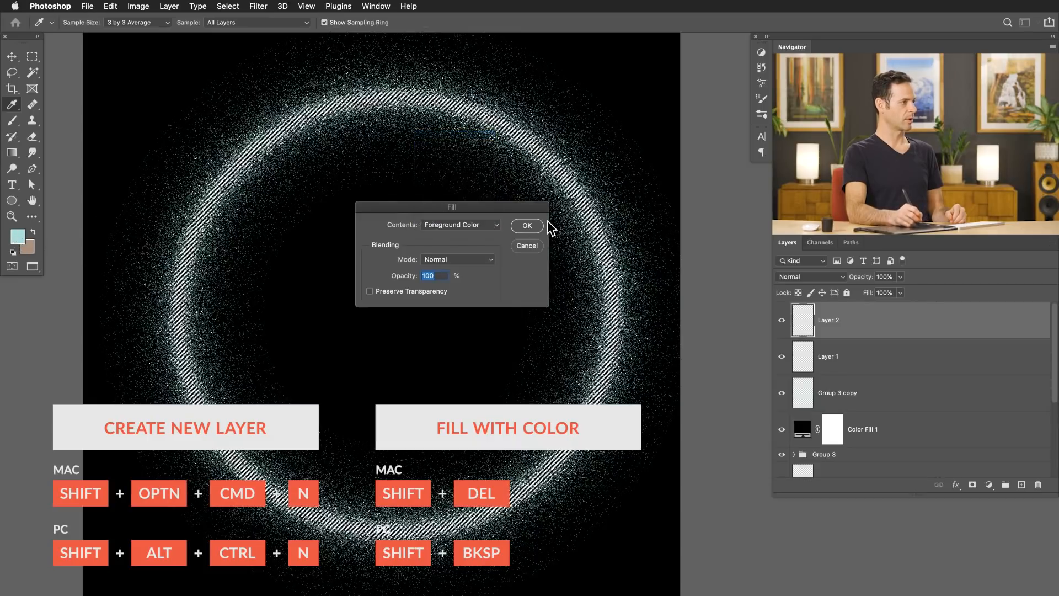
{"action": "left_click", "coordinate": [527, 225]}
{"action": "key", "text": "b"}
{"action": "key", "text": "super+d"}
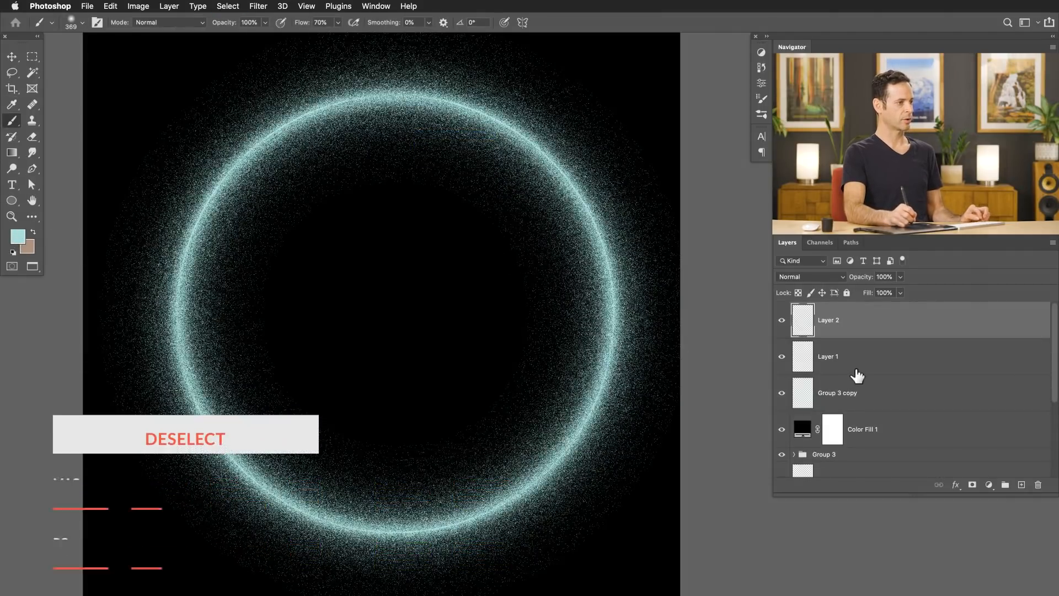
Delete the Layer 1, Group 3 copy and Color Fill 1 layers
{"action": "left_click", "coordinate": [839, 367]}
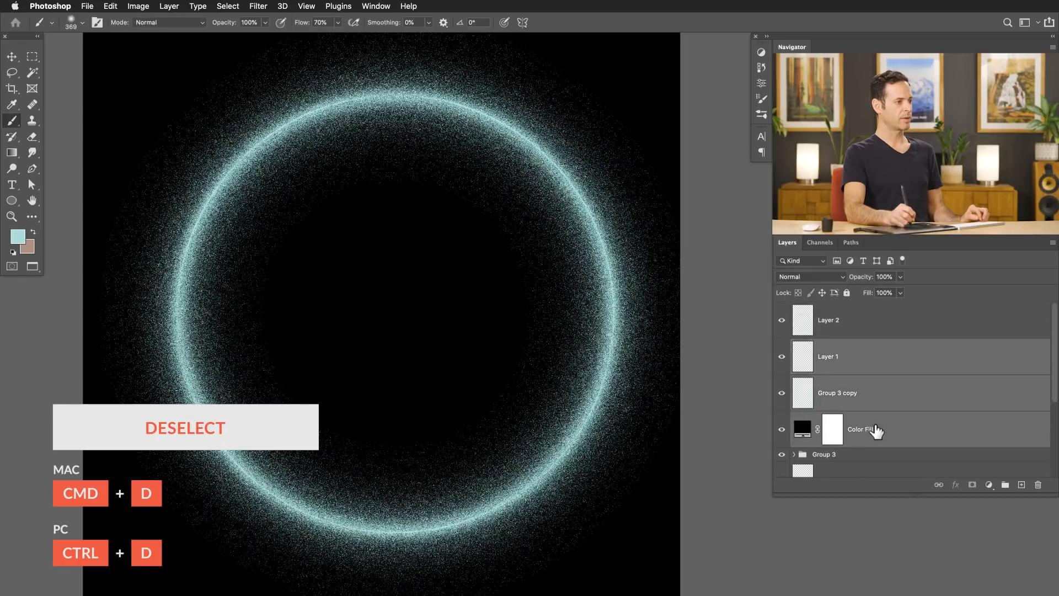
{"action": "left_click", "coordinate": [863, 433], "text": "shift"}
{"action": "key", "text": "BackSpace"}
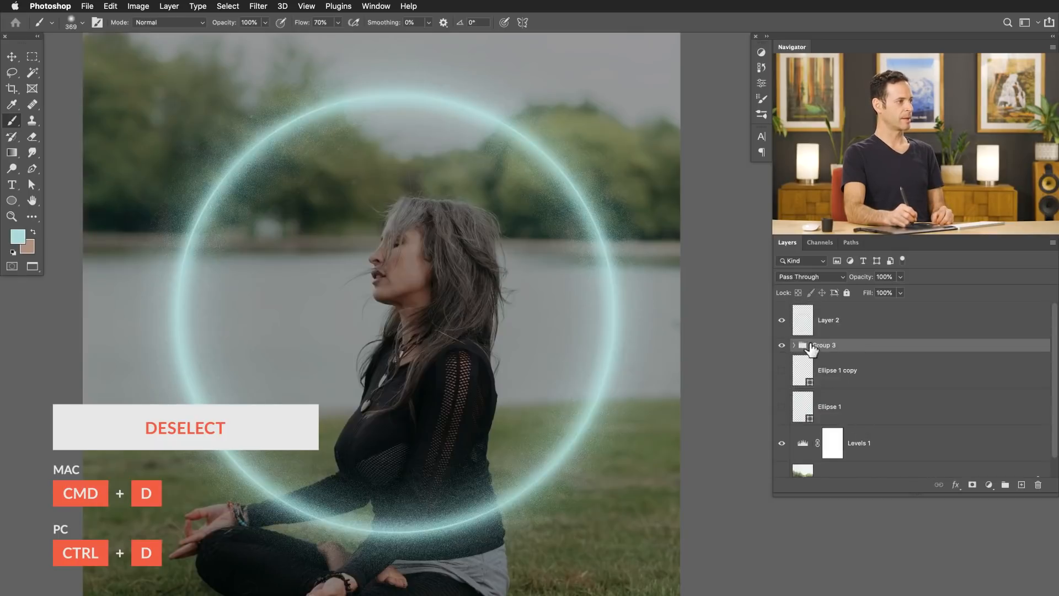
Select Layer 2 and examine its particles around the ring, comparing the image with and without the layer
{"action": "left_click", "coordinate": [783, 324]}
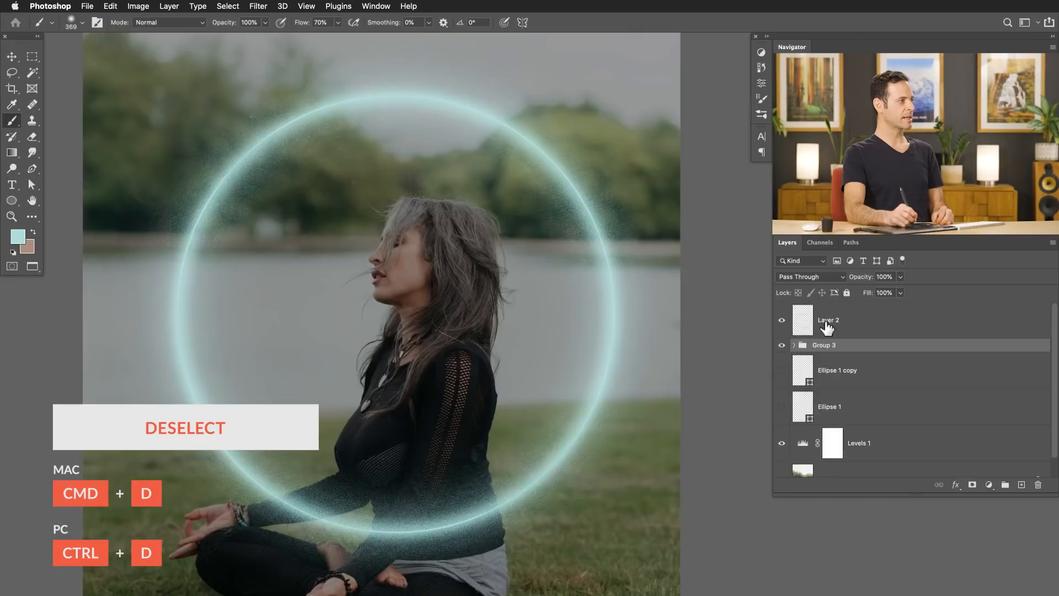
{"action": "left_click", "coordinate": [847, 320]}
{"action": "key", "text": "v"}
{"action": "left_click_drag", "start_coordinate": [594, 202], "coordinate": [677, 151]}
{"action": "left_click", "coordinate": [783, 322]}
{"action": "left_click", "coordinate": [781, 325]}
{"action": "left_click_drag", "start_coordinate": [695, 334], "coordinate": [622, 353]}
{"action": "left_click_drag", "start_coordinate": [617, 411], "coordinate": [633, 326]}
{"action": "left_click_drag", "start_coordinate": [637, 327], "coordinate": [595, 333]}
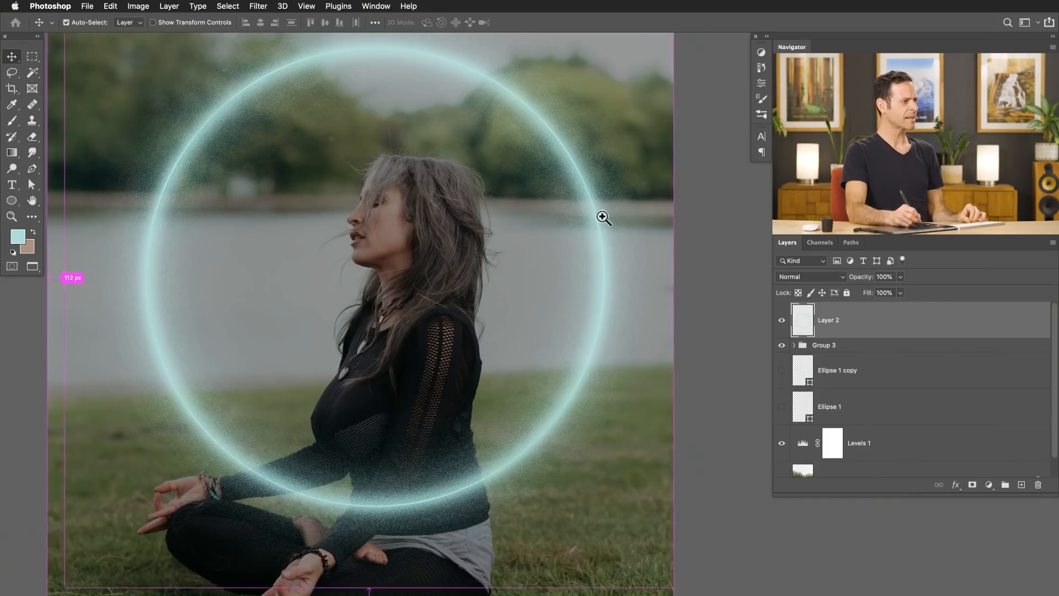
Apply a Gaussian Blur with a radius of 0.4 pixels to the Layer 2 particles, checking the effect on and off first
{"action": "key", "text": "super+plus"}
{"action": "key", "text": "super+plus"}
{"action": "key", "text": "super+plus"}
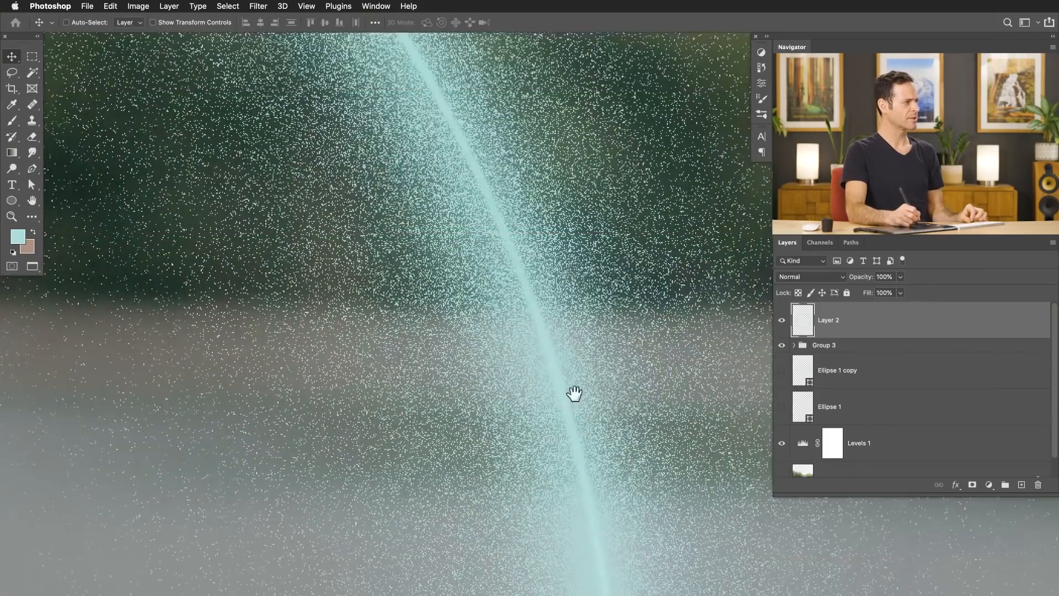
{"action": "left_click_drag", "start_coordinate": [365, 249], "coordinate": [348, 202]}
{"action": "key", "text": "shift+alt+super+g"}
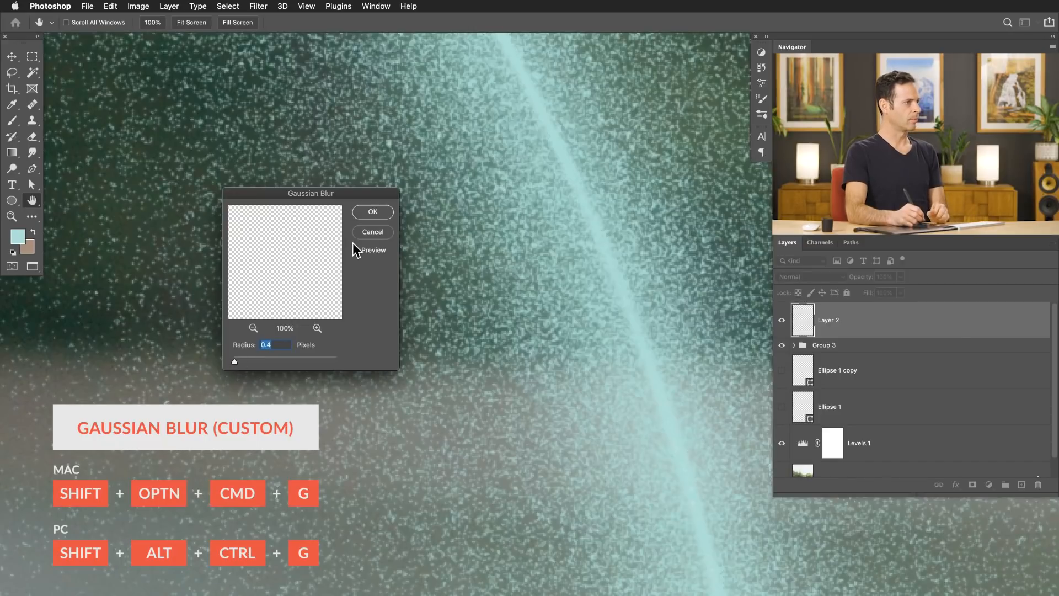
{"action": "left_click", "coordinate": [356, 251]}
{"action": "left_click", "coordinate": [356, 251]}
{"action": "left_click", "coordinate": [373, 212]}
{"action": "key", "text": "v"}
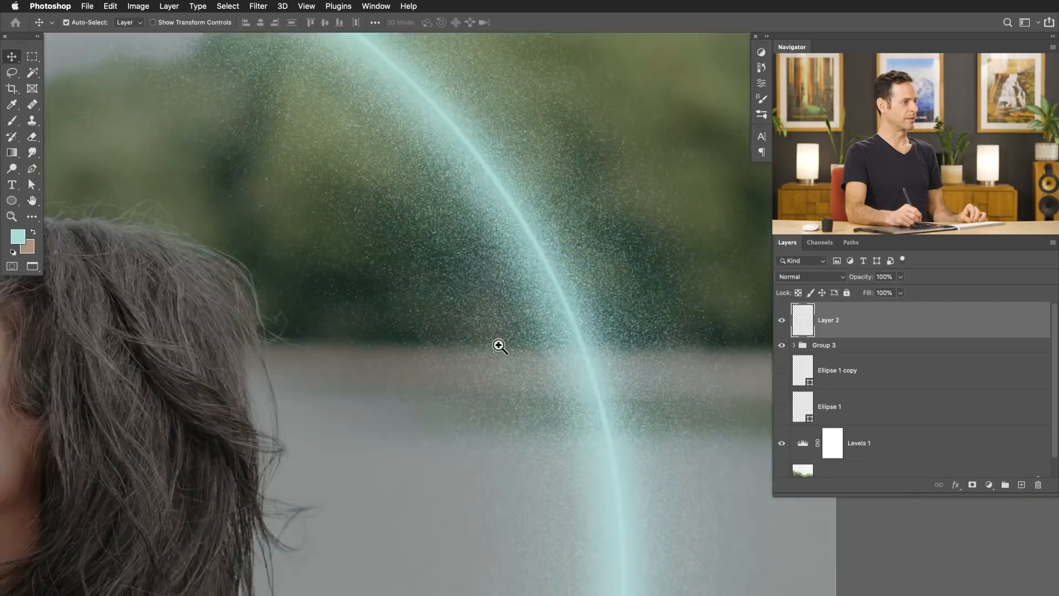
Duplicate Layer 2 and scale the copy up to about 105.9% around its center
{"action": "left_click_drag", "start_coordinate": [499, 345], "coordinate": [433, 347]}
{"action": "left_click_drag", "start_coordinate": [437, 359], "coordinate": [483, 320]}
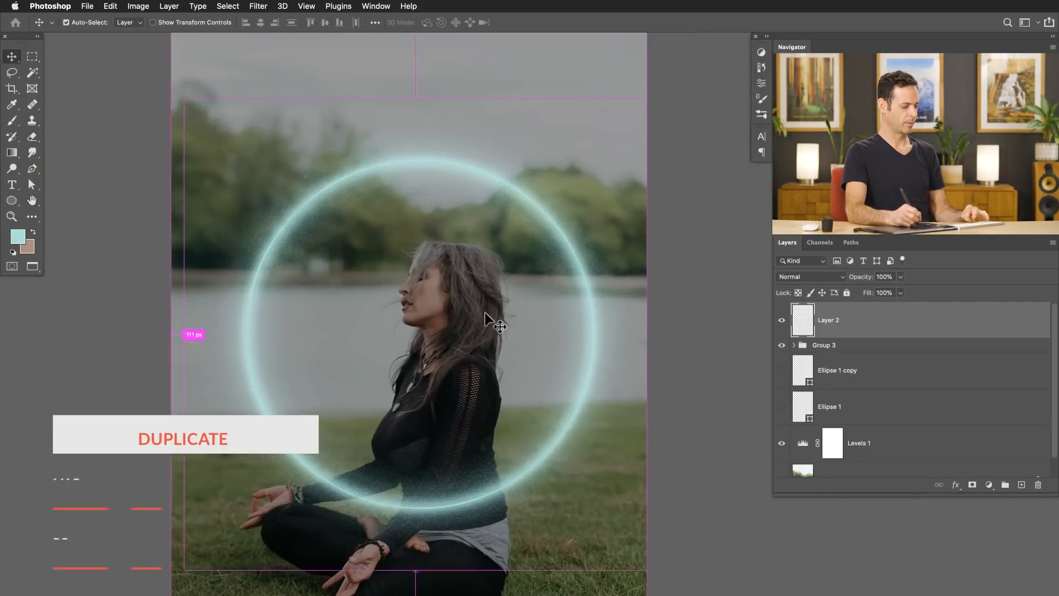
{"action": "key", "text": "super+j"}
{"action": "key", "text": "super+t"}
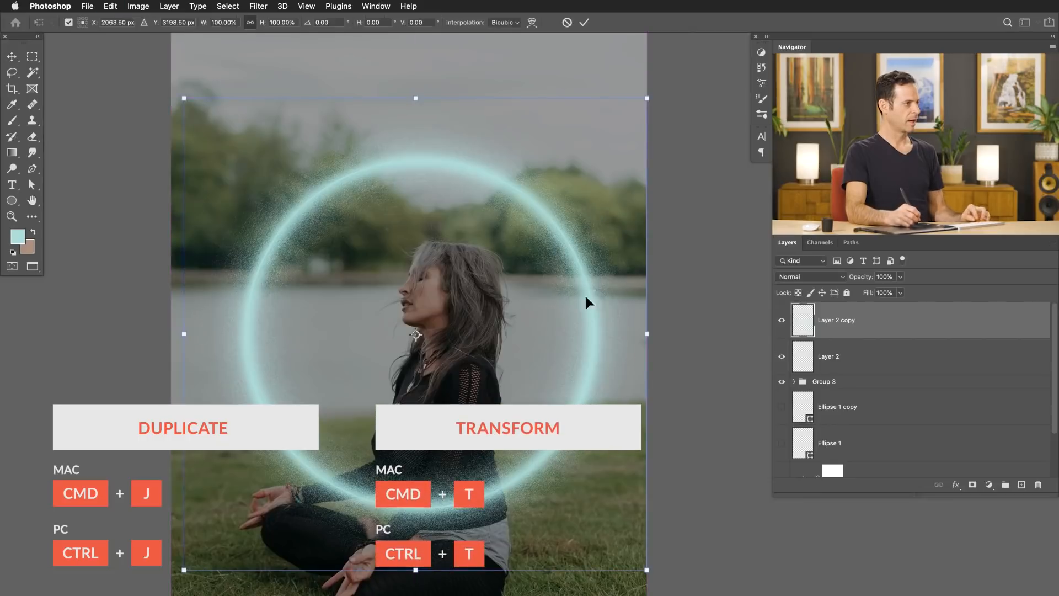
{"action": "left_click_drag", "start_coordinate": [651, 97], "coordinate": [662, 85]}
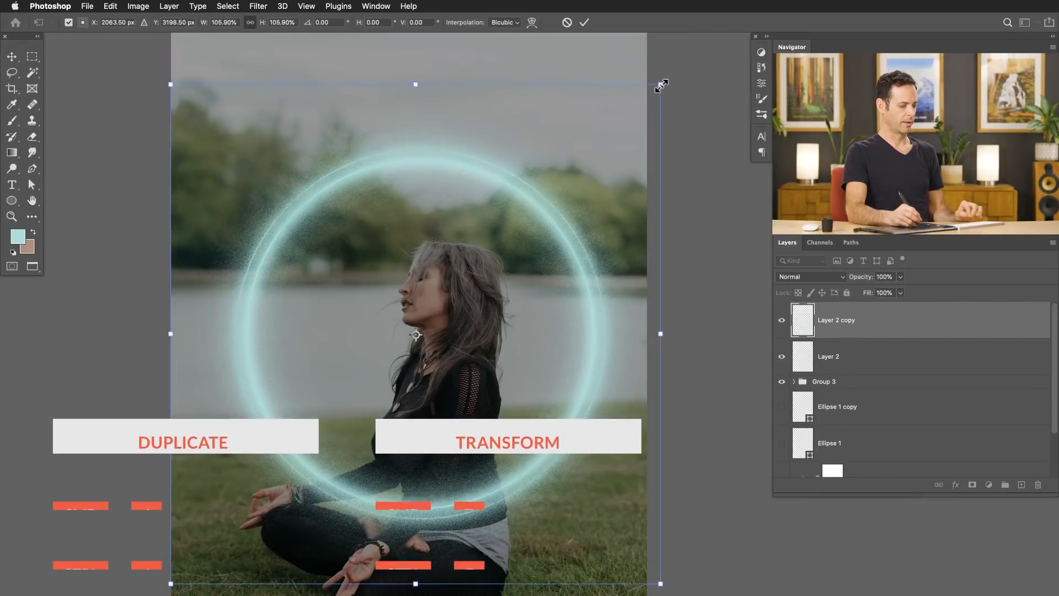
{"action": "key", "text": "Return"}
Apply a 37.4-pixel Gaussian Blur to Layer 2 copy and scale it down to about 94.8% to match the ring
{"action": "key", "text": "shift+alt+super+g"}
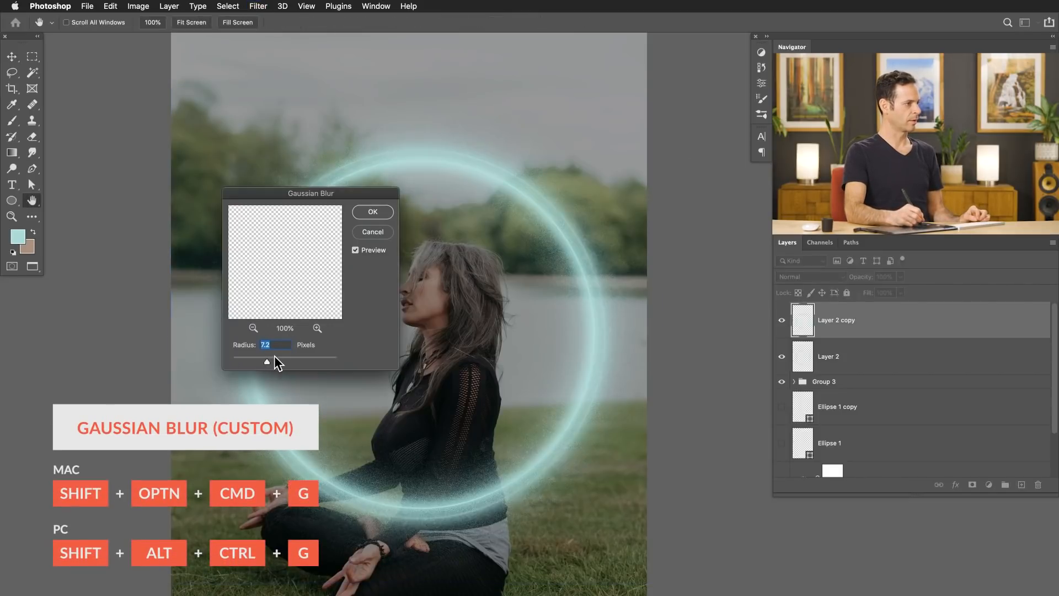
{"action": "left_click_drag", "start_coordinate": [284, 354], "coordinate": [288, 353]}
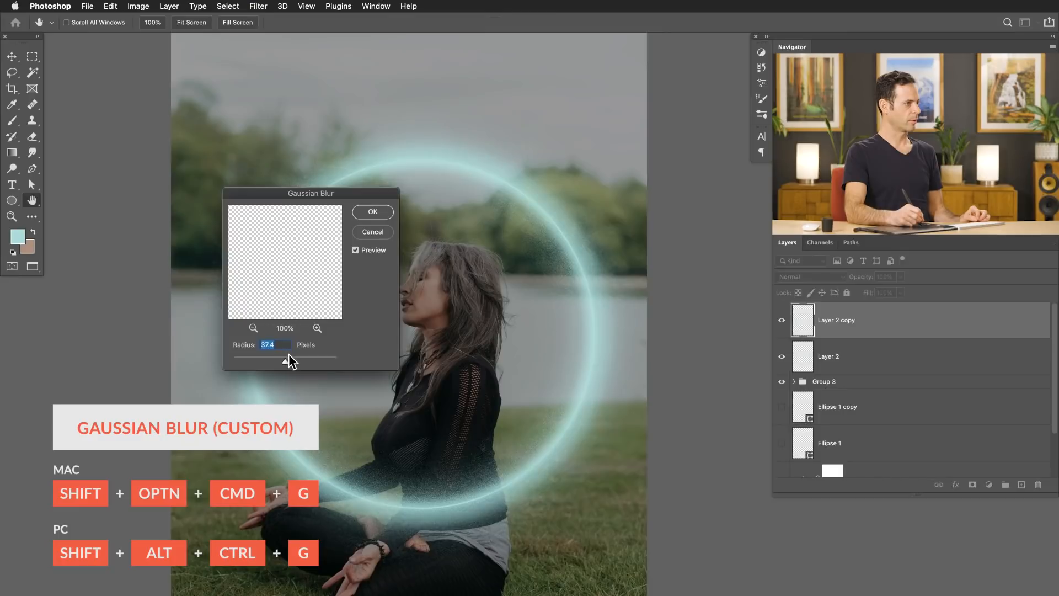
{"action": "left_click", "coordinate": [373, 211]}
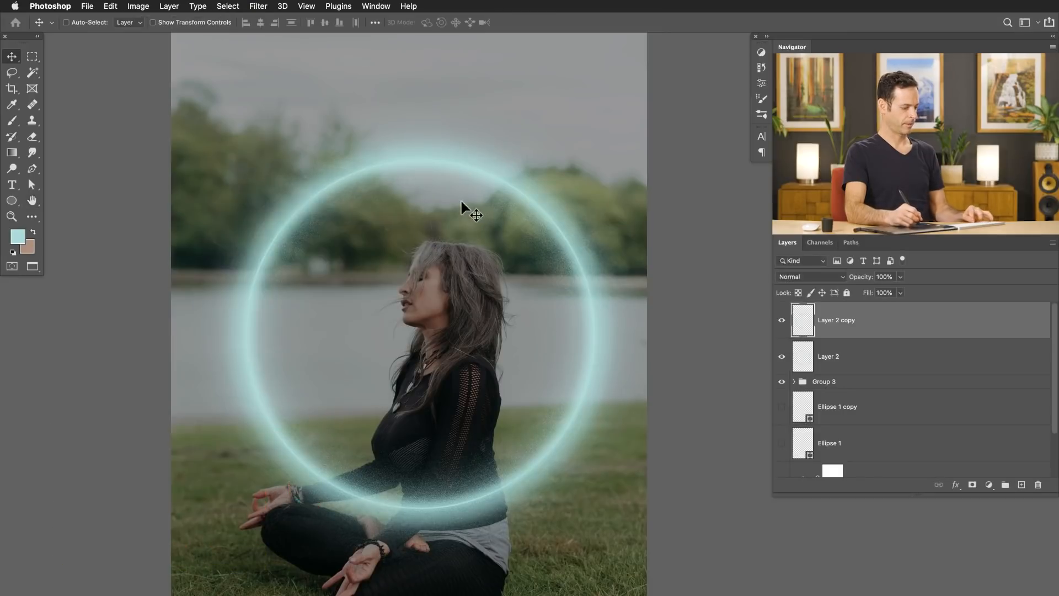
{"action": "key", "text": "super+t"}
{"action": "left_click_drag", "start_coordinate": [657, 97], "coordinate": [645, 118]}
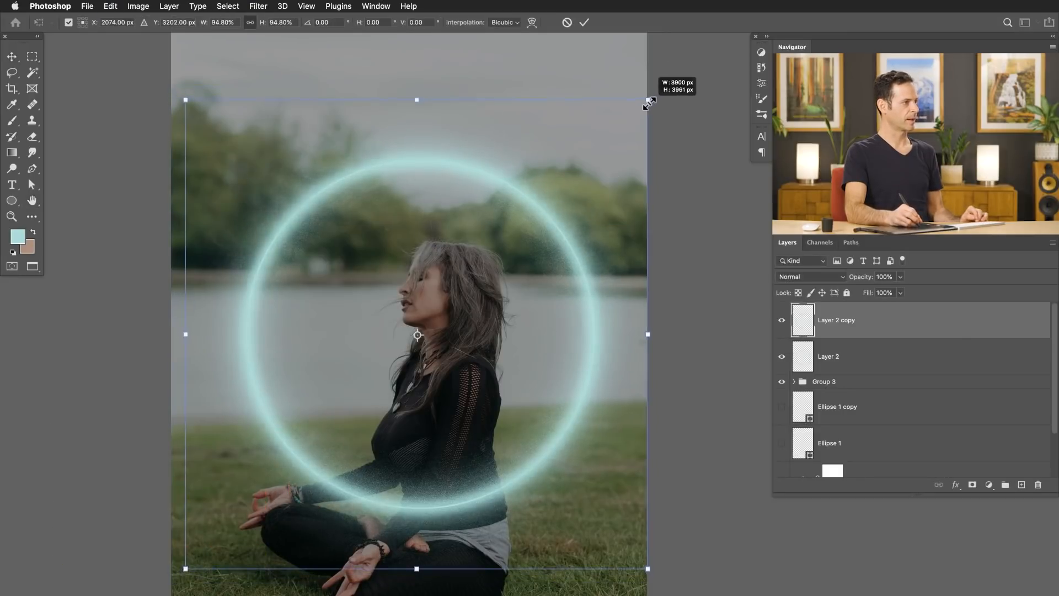
{"action": "key", "text": "Return"}
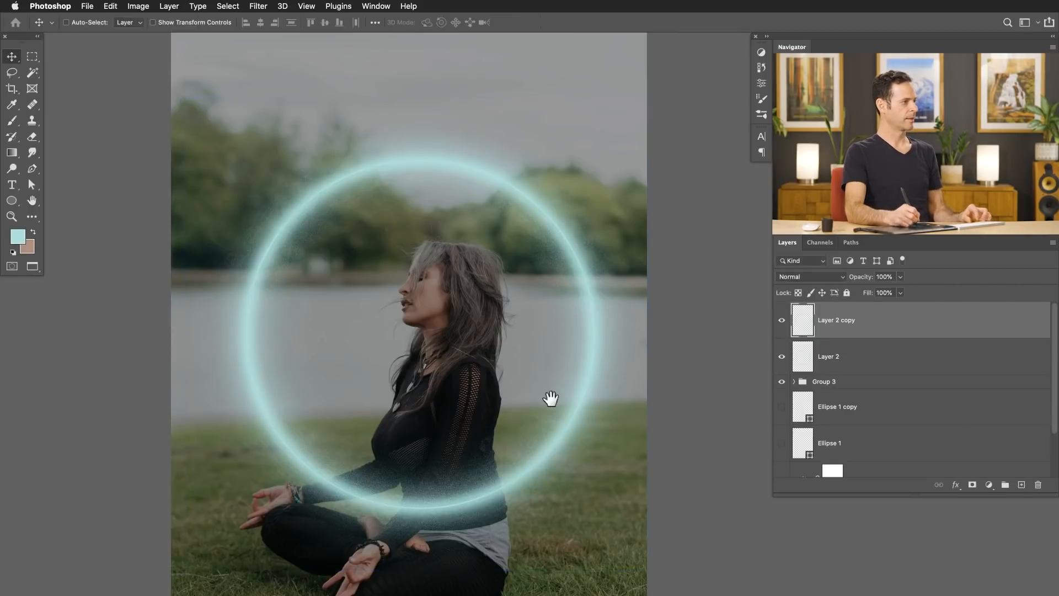
Group Layer 2 copy, Layer 2 and Group 3, and move the new group beneath both ellipse layers, directly above Levels 1
{"action": "left_click_drag", "start_coordinate": [550, 397], "coordinate": [539, 366]}
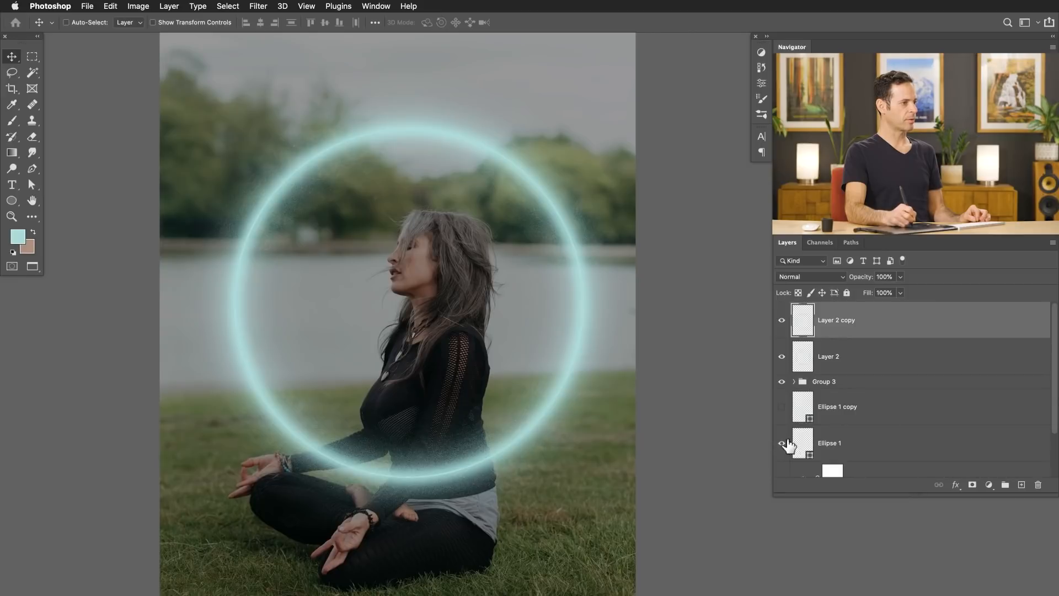
{"action": "left_click", "coordinate": [887, 380], "text": "shift"}
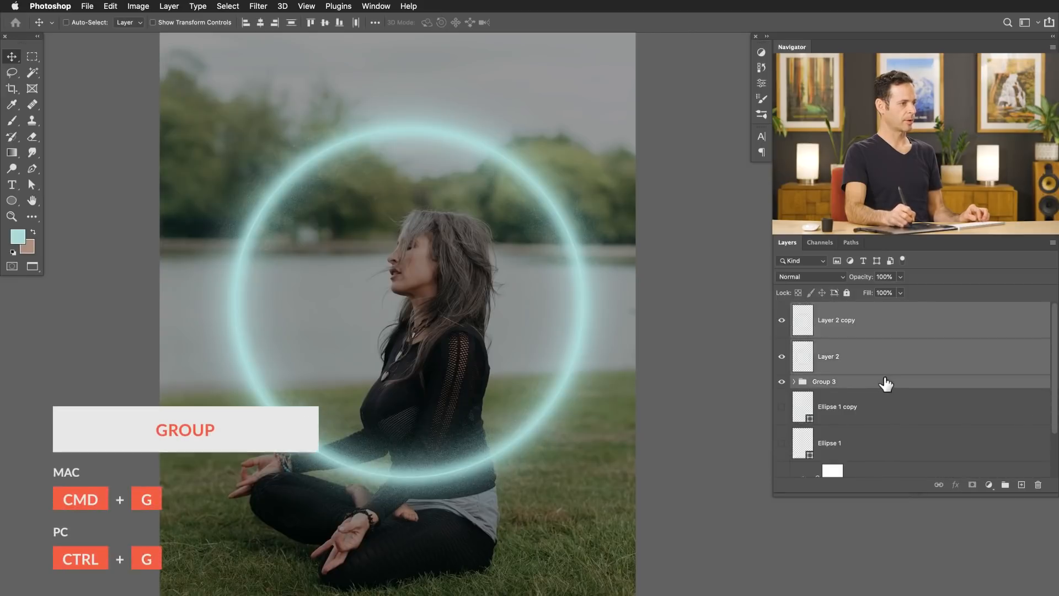
{"action": "key", "text": "super+g"}
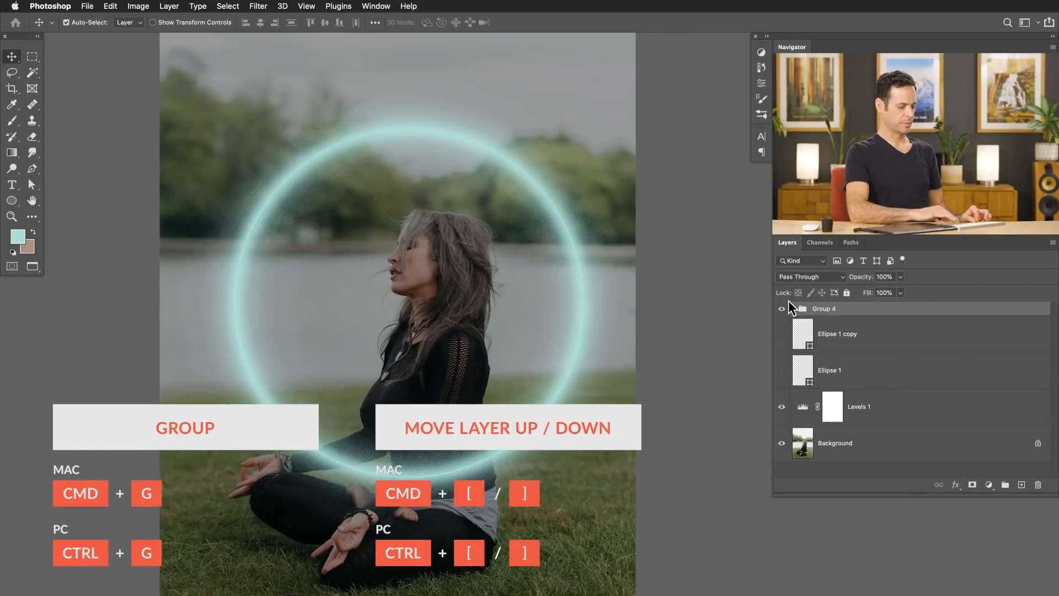
{"action": "key", "text": "super+bracketleft"}
{"action": "key", "text": "super+bracketleft"}
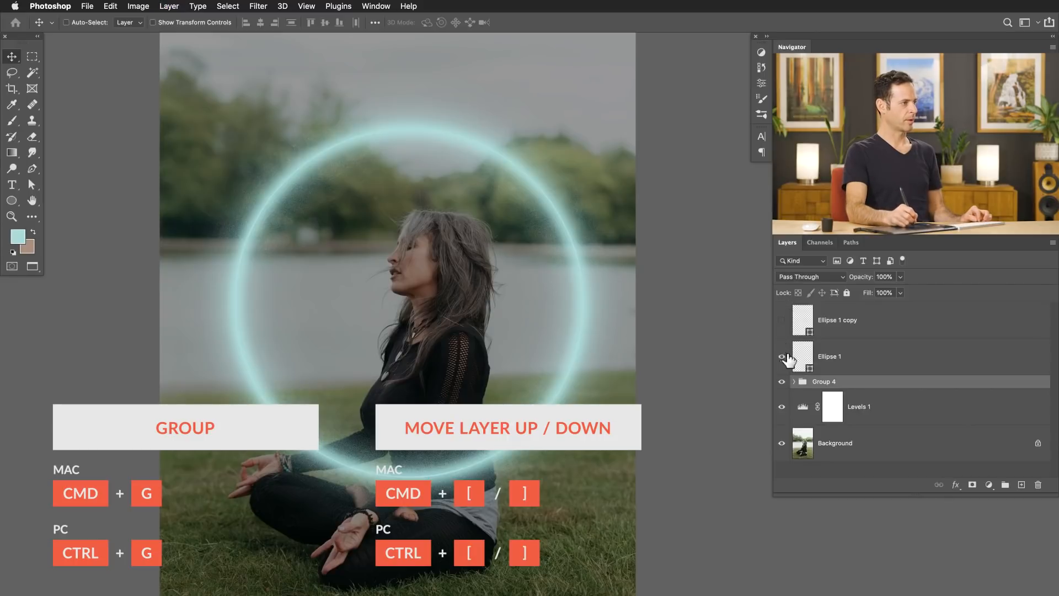
Set the blending mode of the visible Ellipse 1 layer to Screen
{"action": "left_click", "coordinate": [817, 357]}
{"action": "left_click", "coordinate": [811, 277]}
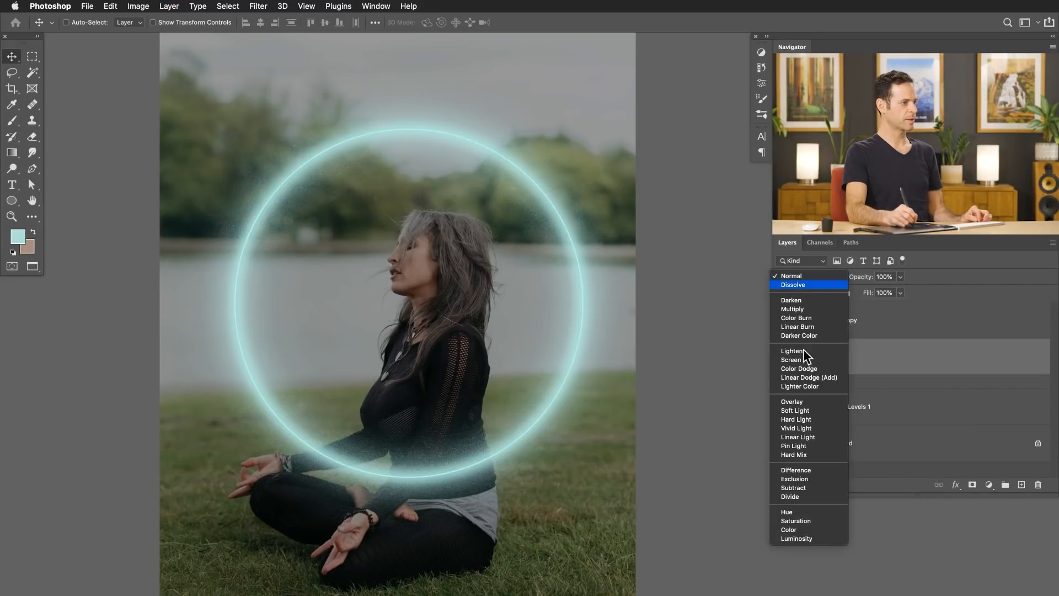
{"action": "left_click", "coordinate": [803, 360]}
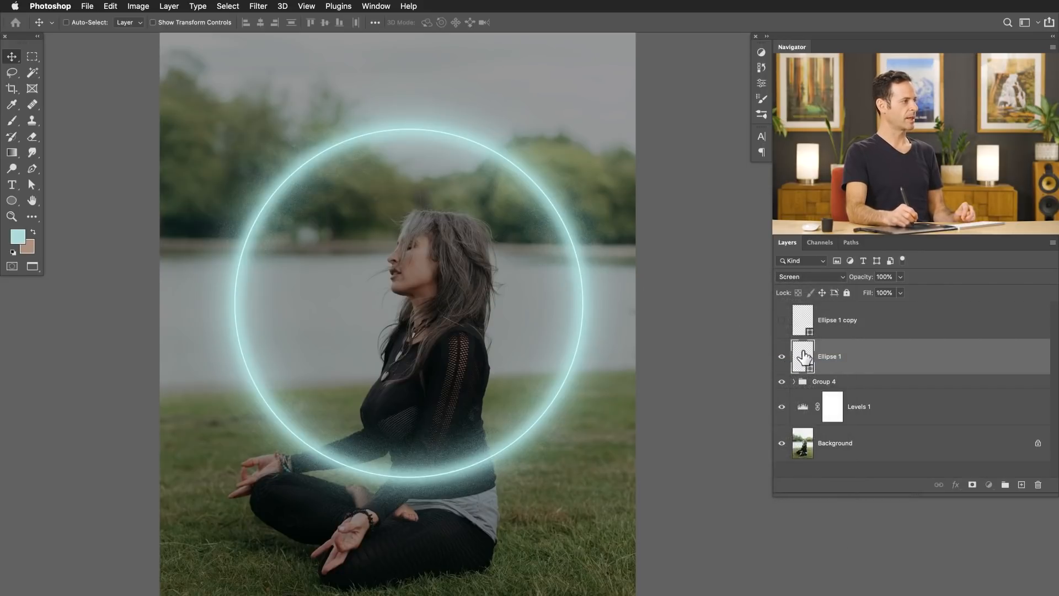
Set the stroke width of the Ellipse 1 shape to 6.99 px and compare the image with and without it
{"action": "key", "text": "u"}
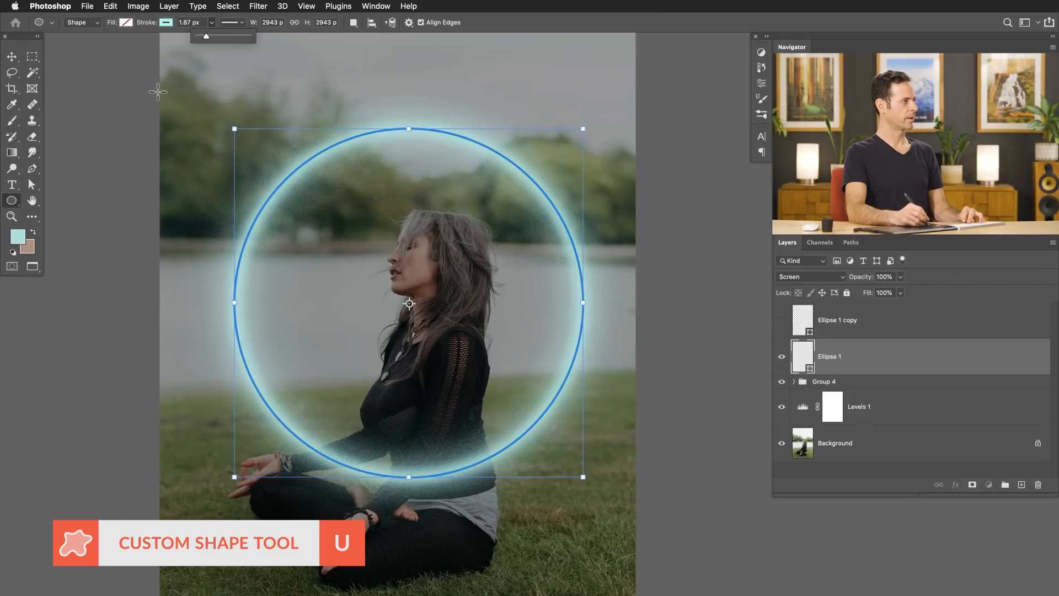
{"action": "left_click", "coordinate": [136, 67]}
{"action": "key", "text": "Escape"}
{"action": "key", "text": "Escape"}
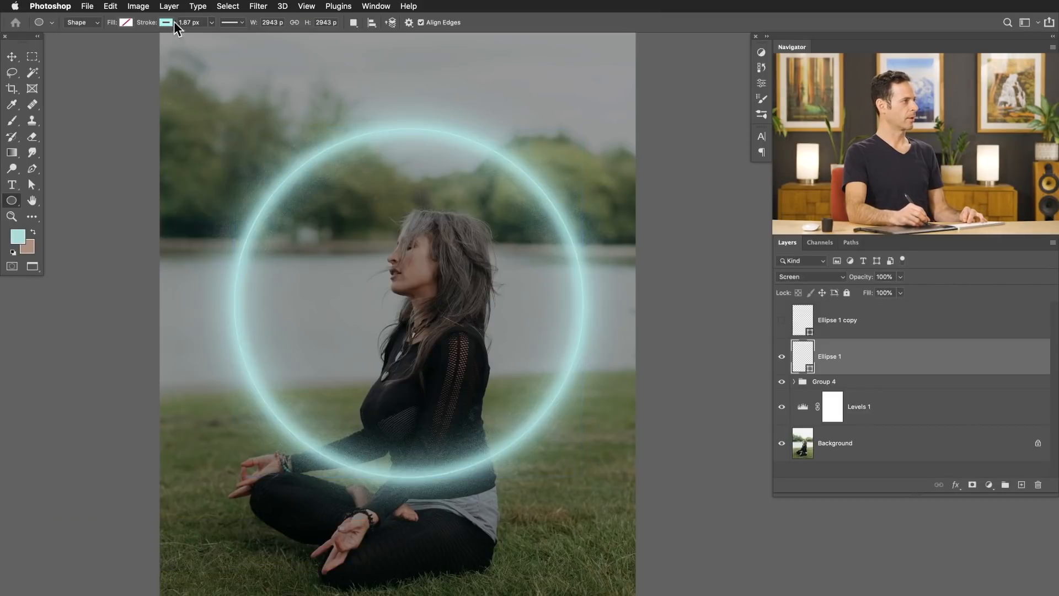
{"action": "mouse_move", "coordinate": [213, 34]}
{"action": "left_mouse_down"}
{"action": "mouse_move", "coordinate": [226, 35]}
{"action": "mouse_move", "coordinate": [212, 33]}
{"action": "left_mouse_up"}
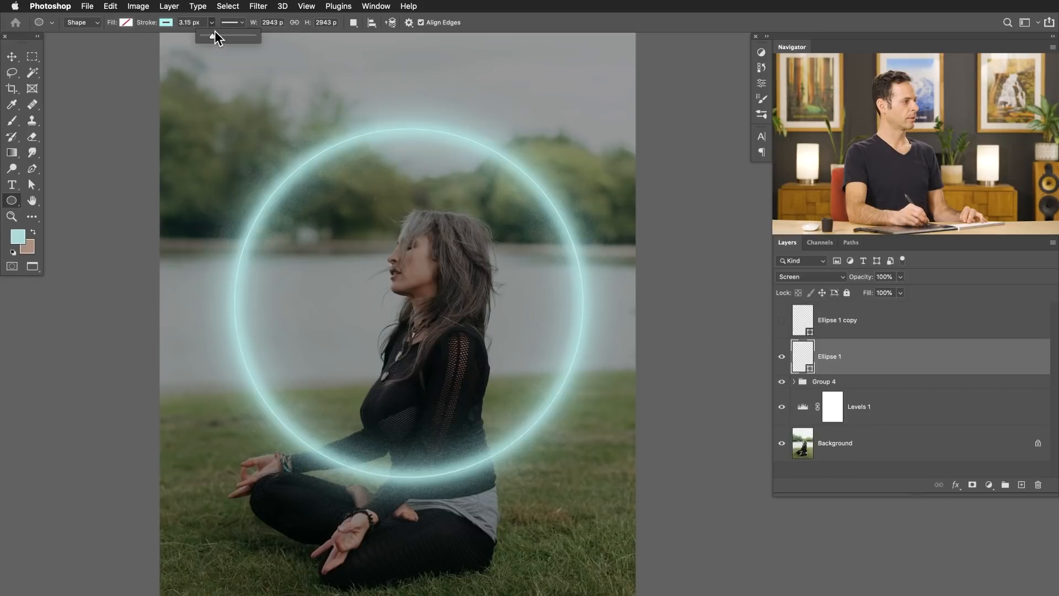
{"action": "left_click_drag", "start_coordinate": [217, 27], "coordinate": [215, 29]}
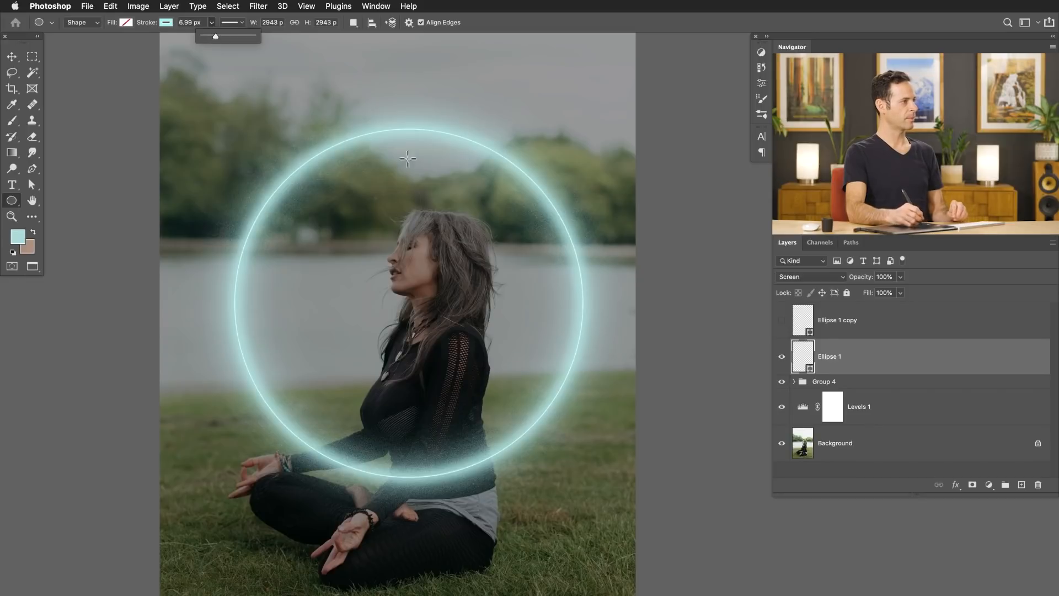
{"action": "left_click", "coordinate": [782, 357]}
{"action": "left_click", "coordinate": [783, 357]}
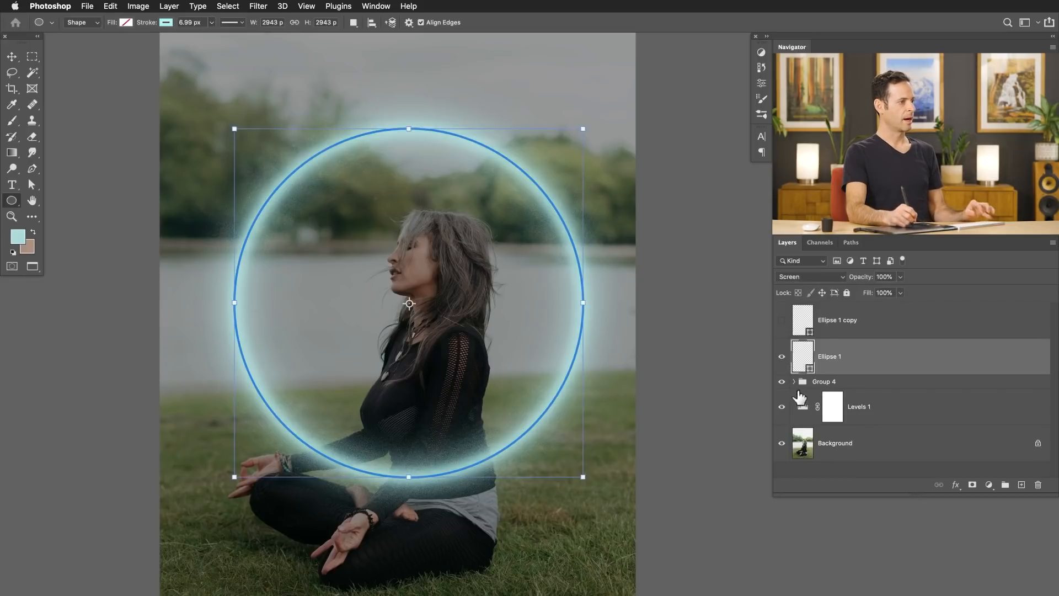
Compare the image with and without Group 4, duplicate the group, and merge the copy into a single layer
{"action": "left_click", "coordinate": [782, 385]}
{"action": "left_click", "coordinate": [782, 382]}
{"action": "left_click", "coordinate": [782, 381]}
{"action": "left_click", "coordinate": [782, 382]}
{"action": "key", "text": "super+j"}
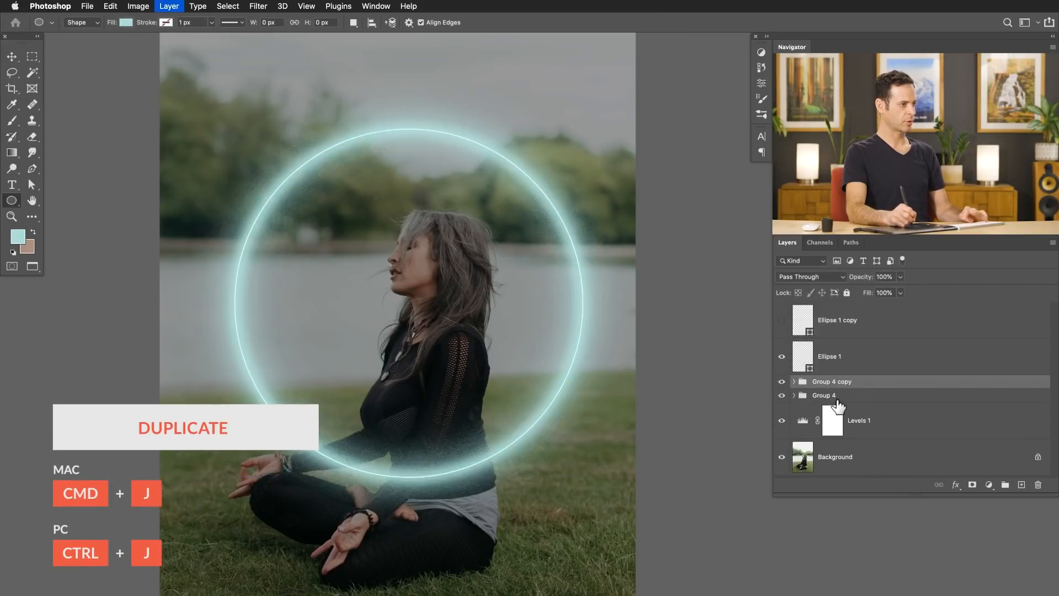
{"action": "key", "text": "super+e"}
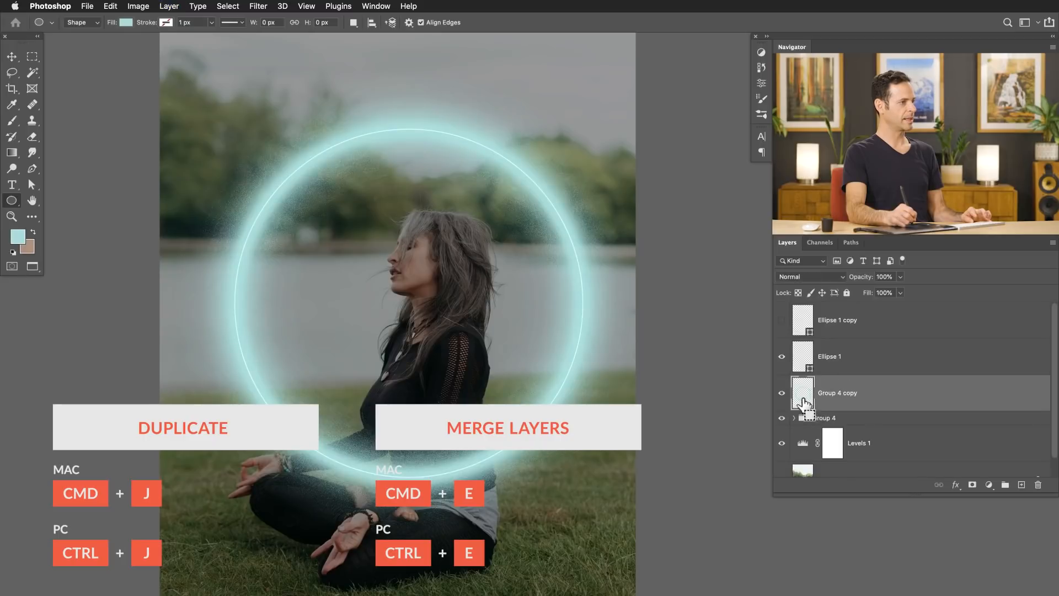
Try moving the merged Group 4 copy layer away from the ring, and undo the move
{"action": "key", "text": "v"}
{"action": "left_click_drag", "start_coordinate": [611, 375], "coordinate": [643, 449]}
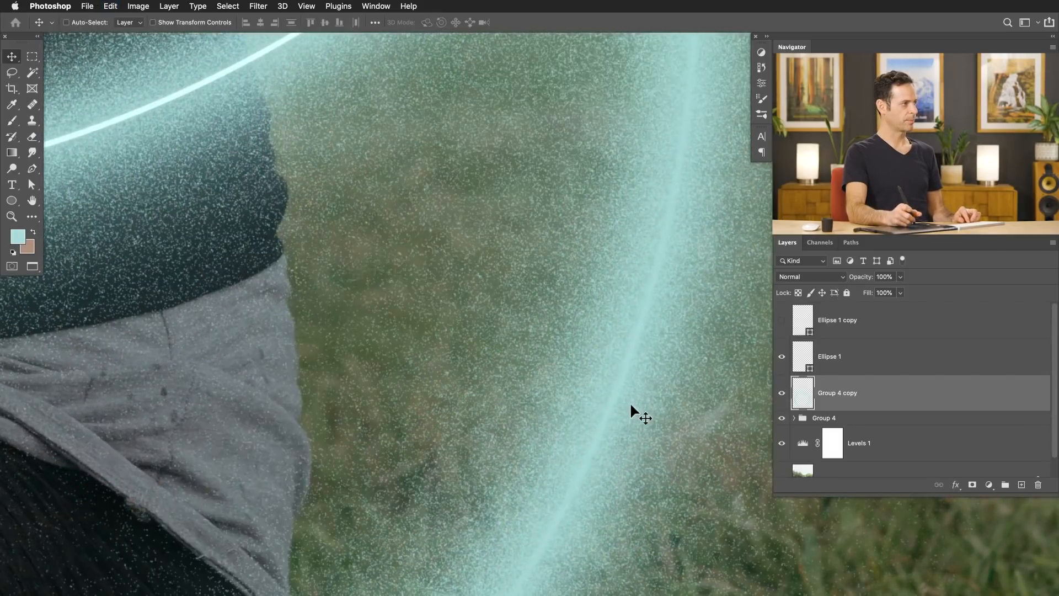
{"action": "key", "text": "super+z"}
Set the blending mode of the Group 4 copy layer to Vivid Light, and hide the layer to compare the glow
{"action": "left_click_drag", "start_coordinate": [660, 359], "coordinate": [526, 353]}
{"action": "left_click_drag", "start_coordinate": [597, 335], "coordinate": [556, 427]}
{"action": "left_click", "coordinate": [809, 276]}
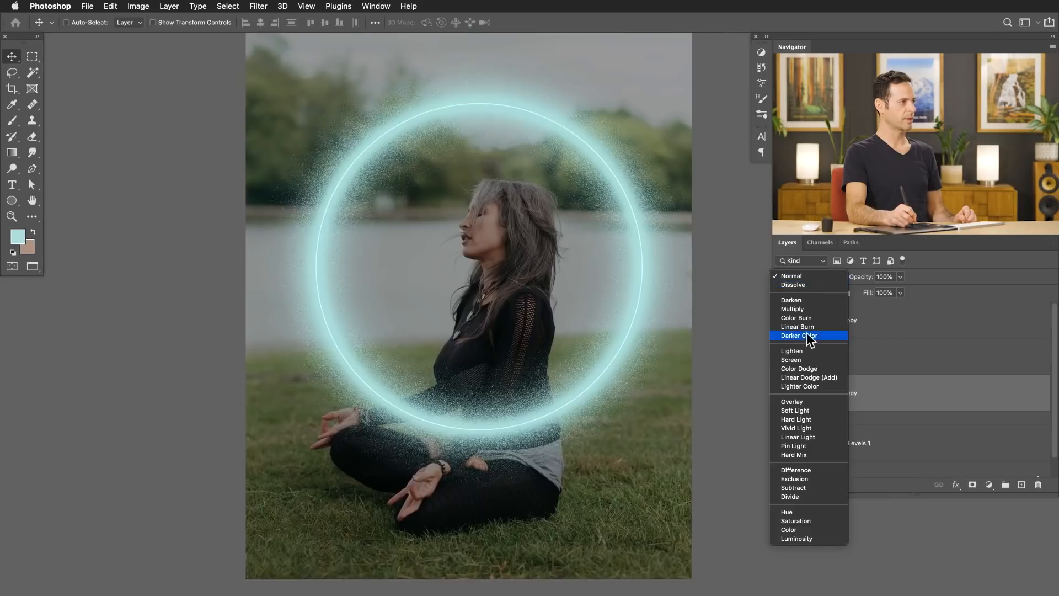
{"action": "left_click", "coordinate": [812, 428]}
{"action": "left_click", "coordinate": [782, 393]}
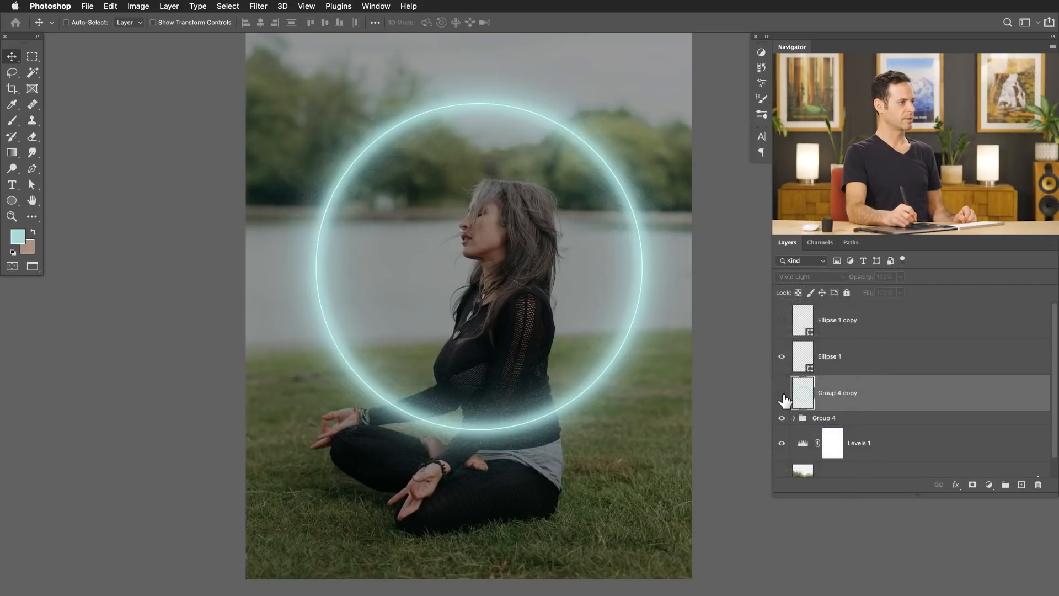
Show the Group 4 copy layer and use Hue/Saturation to set its saturation to +32 and lightness to -44
{"action": "left_click", "coordinate": [782, 393]}
{"action": "left_click", "coordinate": [782, 393]}
{"action": "left_click", "coordinate": [782, 393]}
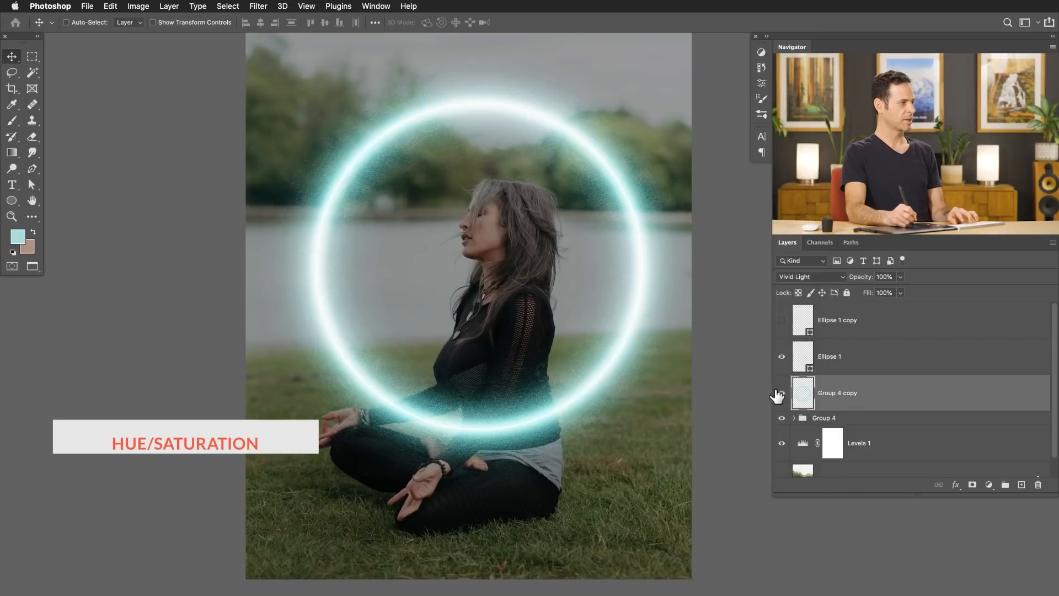
{"action": "key", "text": "ctrl+u"}
{"action": "left_click_drag", "start_coordinate": [555, 142], "coordinate": [317, 298]}
{"action": "left_click_drag", "start_coordinate": [263, 425], "coordinate": [246, 425]}
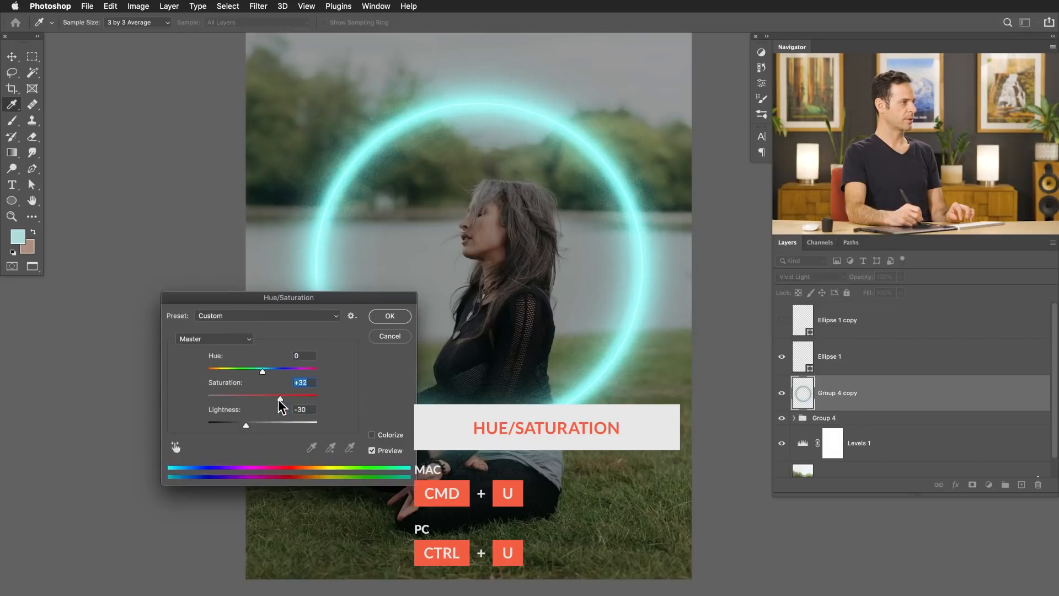
{"action": "left_click_drag", "start_coordinate": [246, 425], "coordinate": [237, 425]}
{"action": "left_click", "coordinate": [241, 423]}
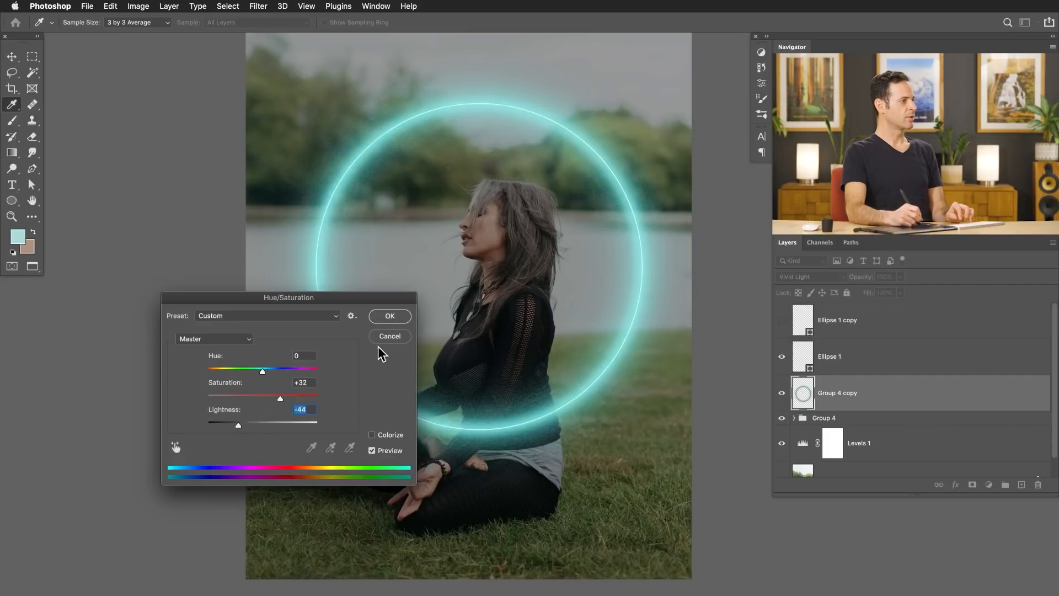
{"action": "left_click", "coordinate": [390, 316]}
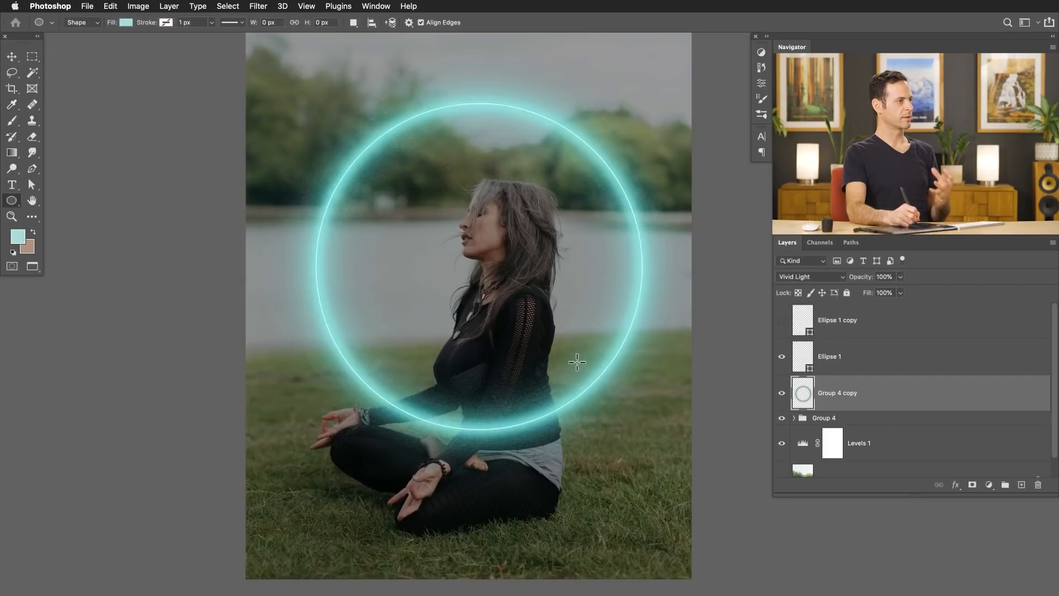
In the Levels 1 adjustment, lower the Red channel's white output level to 212
{"action": "left_click", "coordinate": [802, 448]}
{"action": "left_click_drag", "start_coordinate": [562, 392], "coordinate": [473, 392]}
{"action": "double_click", "coordinate": [803, 444]}
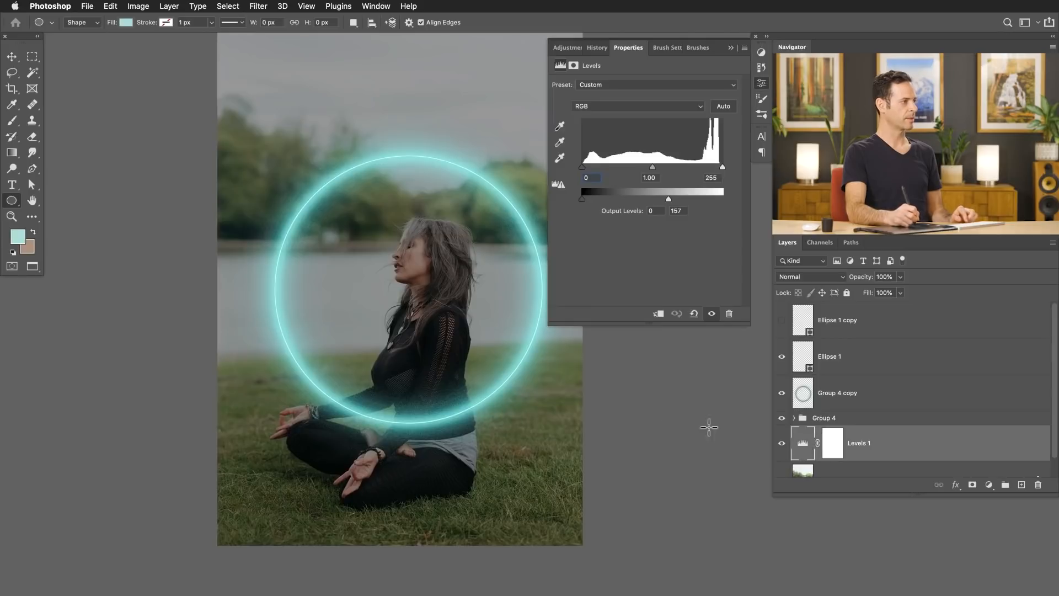
{"action": "left_click_drag", "start_coordinate": [473, 393], "coordinate": [482, 389]}
{"action": "left_click_drag", "start_coordinate": [478, 389], "coordinate": [419, 428]}
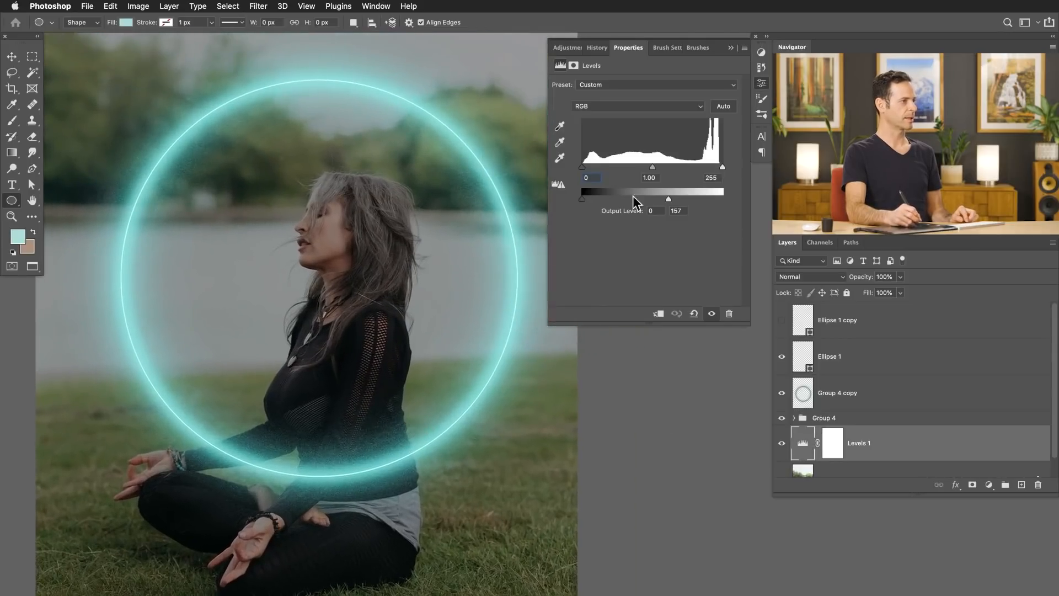
{"action": "left_click", "coordinate": [655, 110]}
{"action": "left_click", "coordinate": [652, 115]}
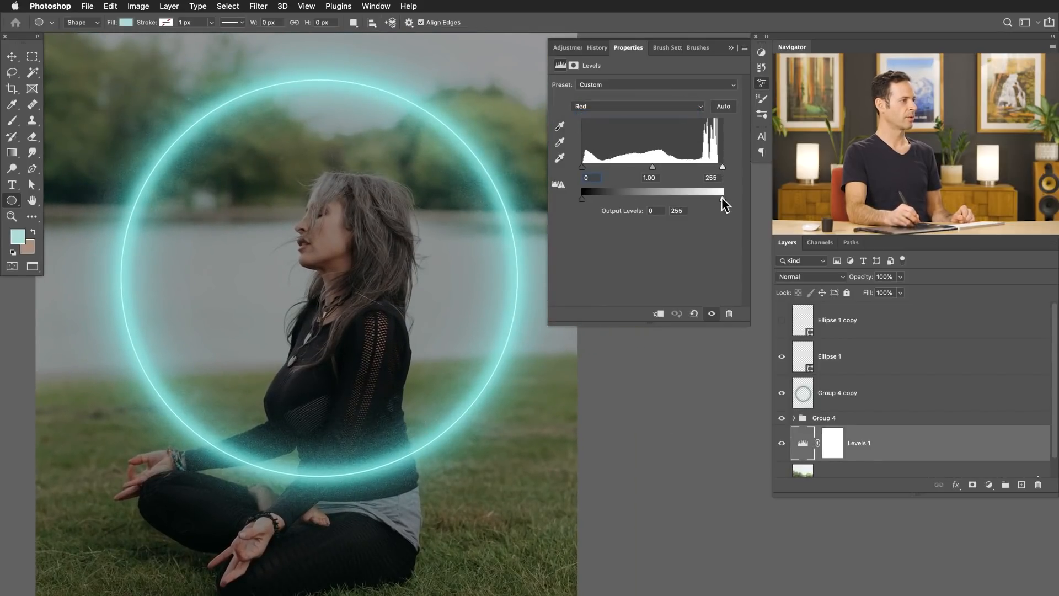
{"action": "left_click_drag", "start_coordinate": [707, 198], "coordinate": [697, 197]}
{"action": "left_click_drag", "start_coordinate": [481, 323], "coordinate": [488, 293]}
In the Levels 1 adjustment, lower the combined RGB channel's white output level to 141
{"action": "left_click", "coordinate": [619, 106]}
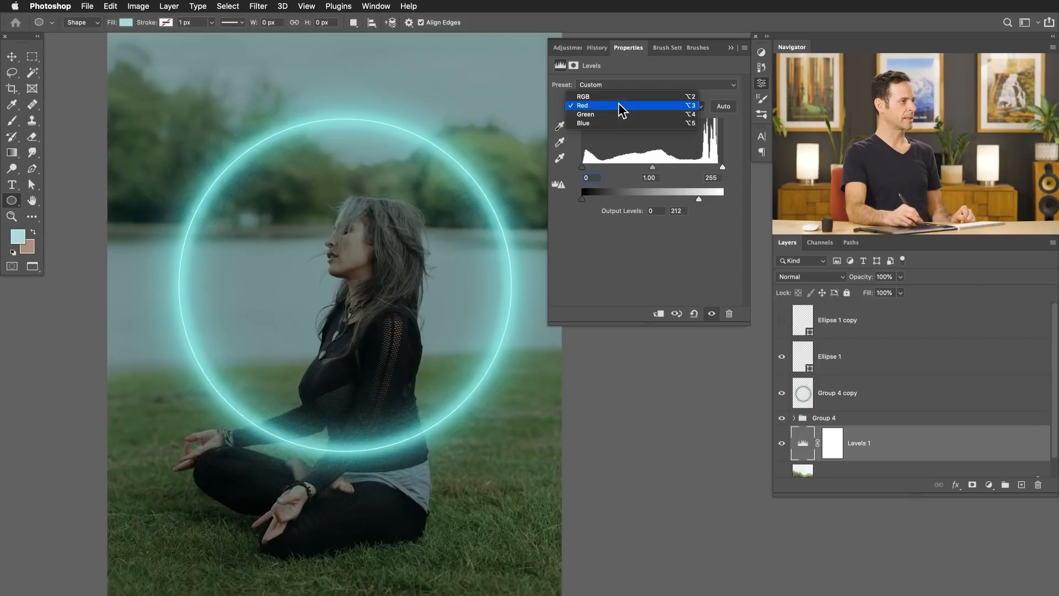
{"action": "left_click", "coordinate": [620, 97]}
{"action": "left_click_drag", "start_coordinate": [663, 197], "coordinate": [657, 196]}
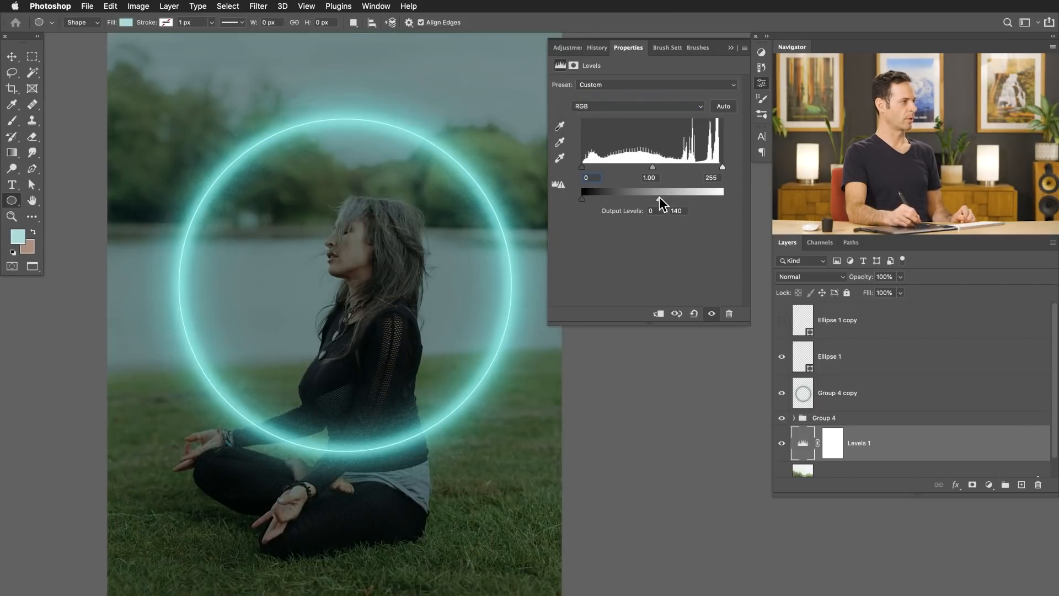
Compare the image with and without the Levels 1 adjustment, leaving the adjustment visible
{"action": "left_click", "coordinate": [782, 443]}
{"action": "left_click", "coordinate": [782, 443]}
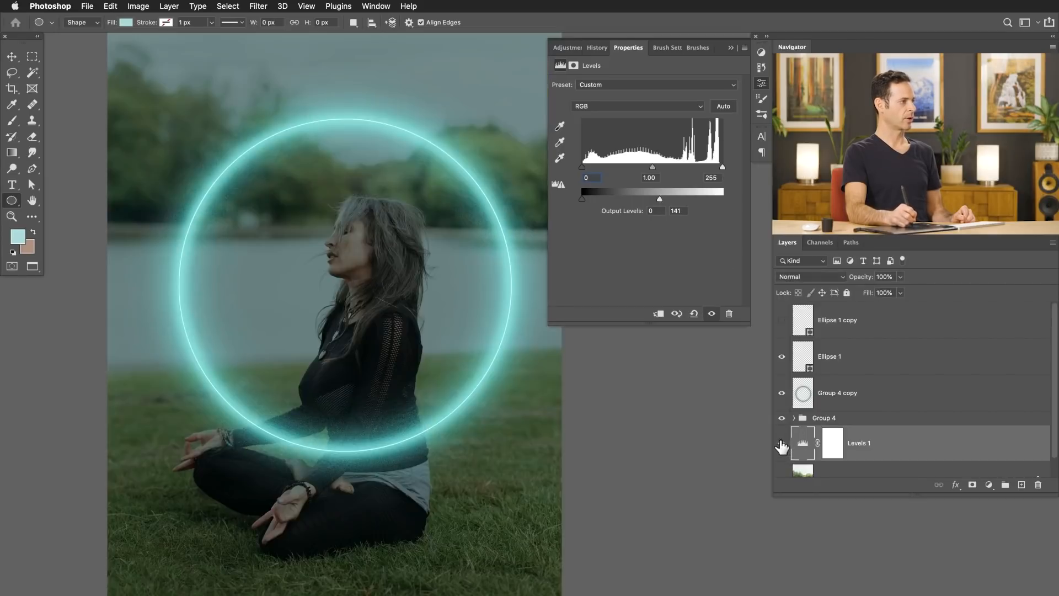
{"action": "left_click", "coordinate": [782, 444]}
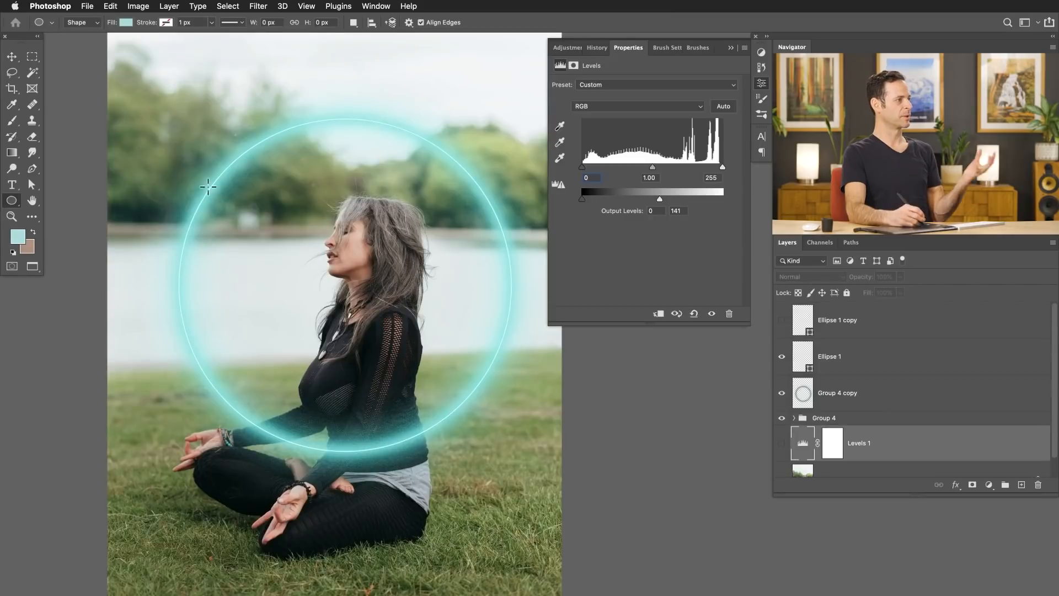
{"action": "left_click", "coordinate": [782, 444]}
{"action": "left_click", "coordinate": [782, 445]}
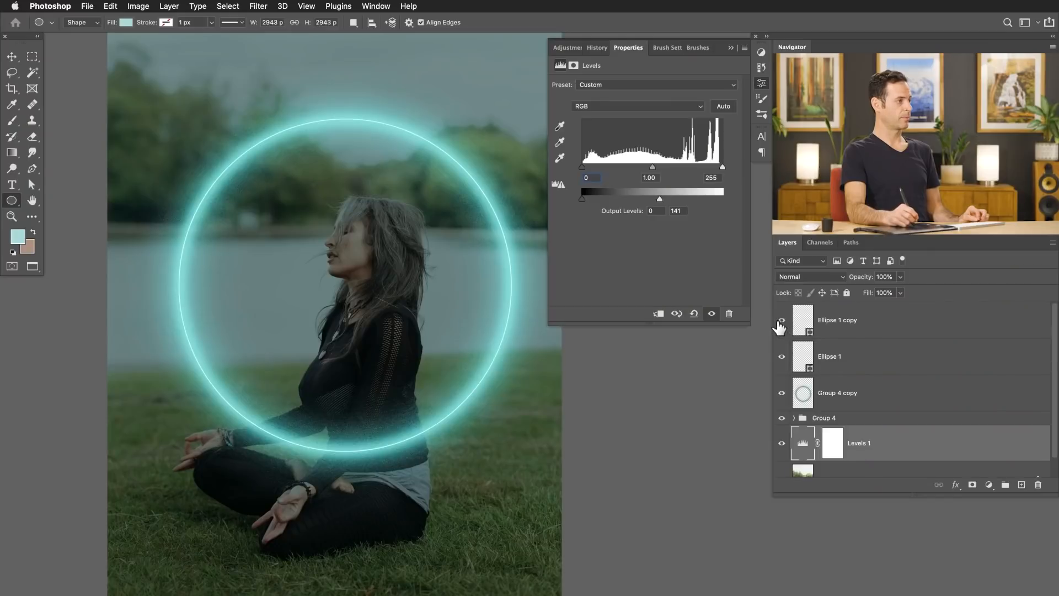
Hide Ellipse 1 copy, group all the ring layers from Group 4 up to Ellipse 1 copy, and name the group Glow Ring
{"action": "left_click", "coordinate": [780, 321]}
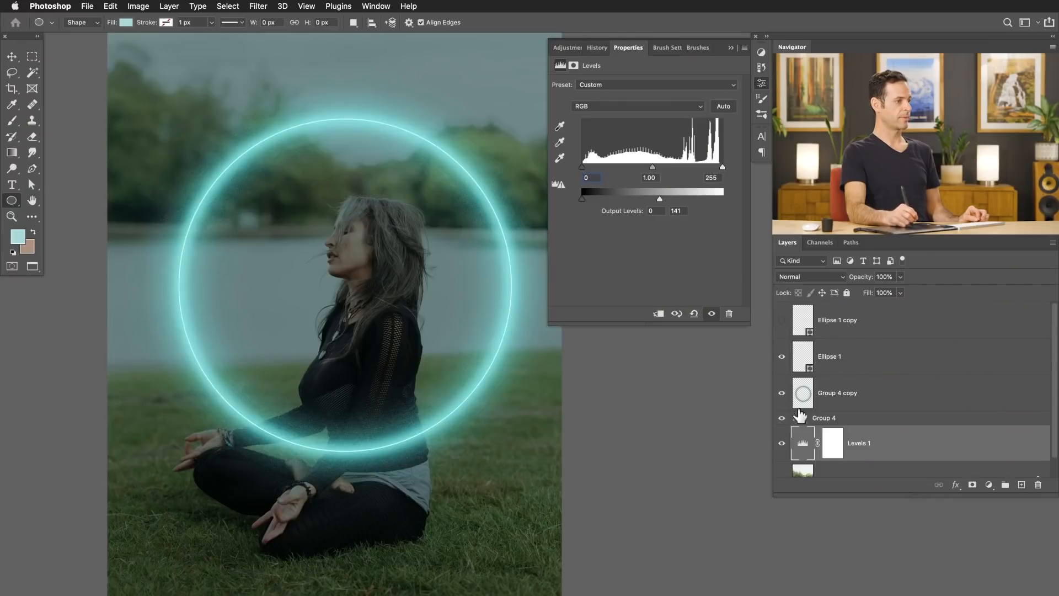
{"action": "left_click", "coordinate": [838, 419]}
{"action": "left_click", "coordinate": [855, 345], "text": "shift"}
{"action": "left_click", "coordinate": [858, 327], "text": "shift"}
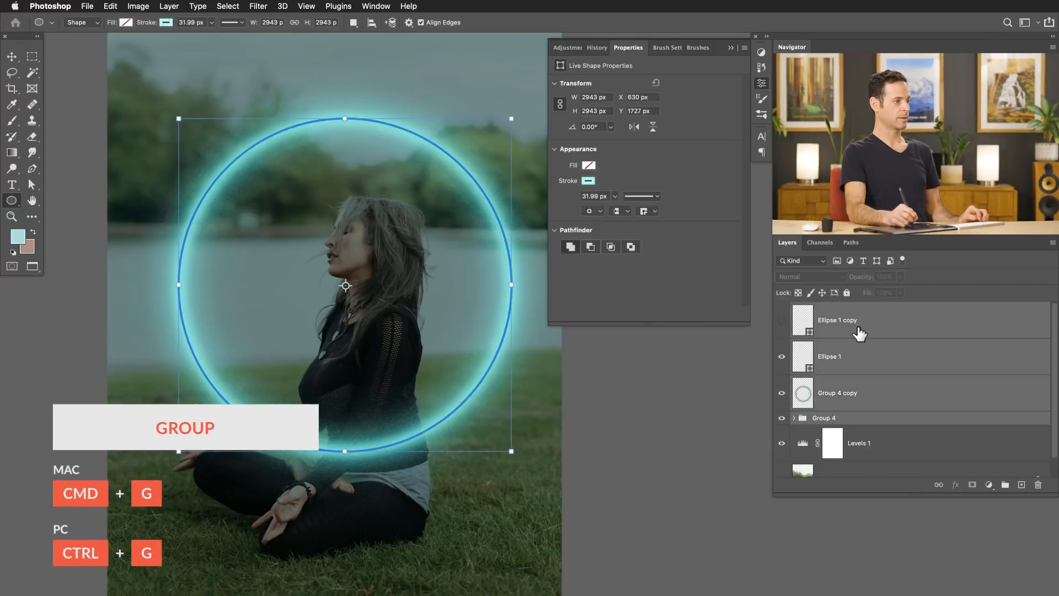
{"action": "key", "text": "super+g"}
{"action": "left_click", "coordinate": [782, 309]}
{"action": "double_click", "coordinate": [818, 310]}
{"action": "type", "text": "G"}
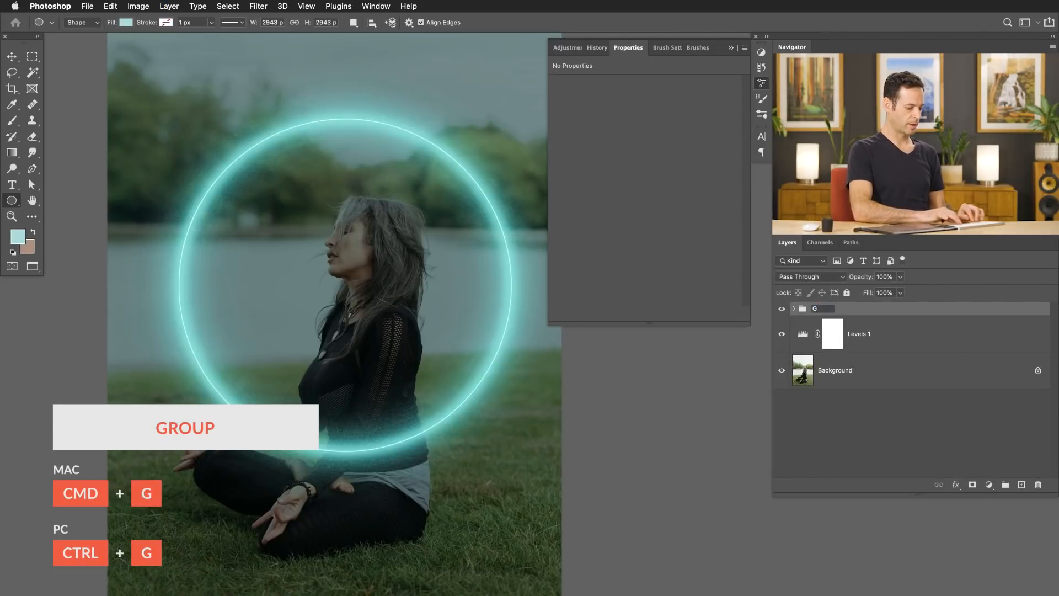
{"action": "type", "text": "low Ring"}
{"action": "key", "text": "Return"}
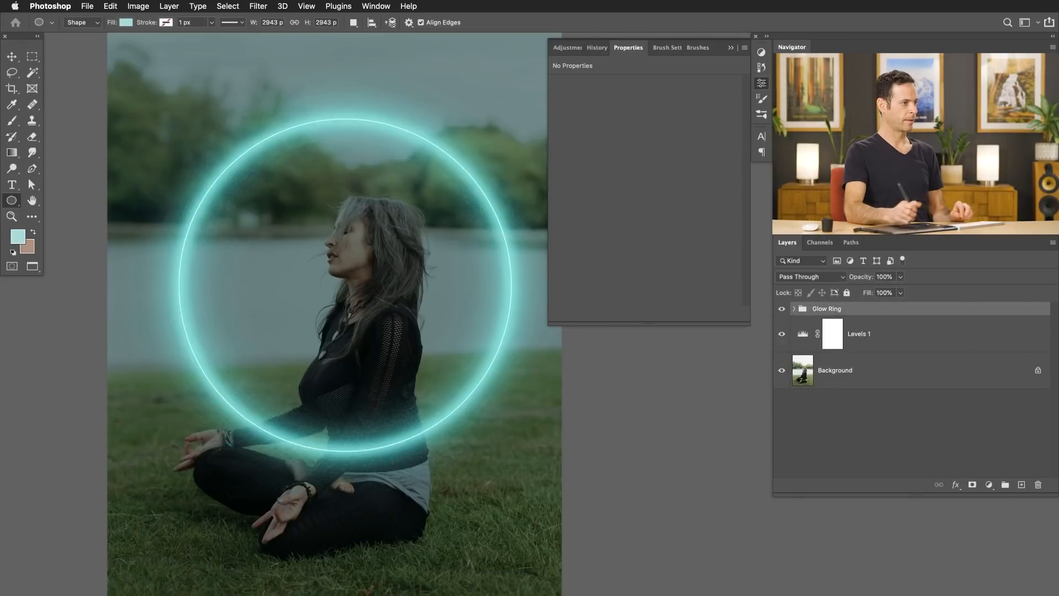
Compare the image with and without the Glow Ring group, and leave both that group and the Levels 1 adjustment hidden
{"action": "left_click", "coordinate": [781, 310]}
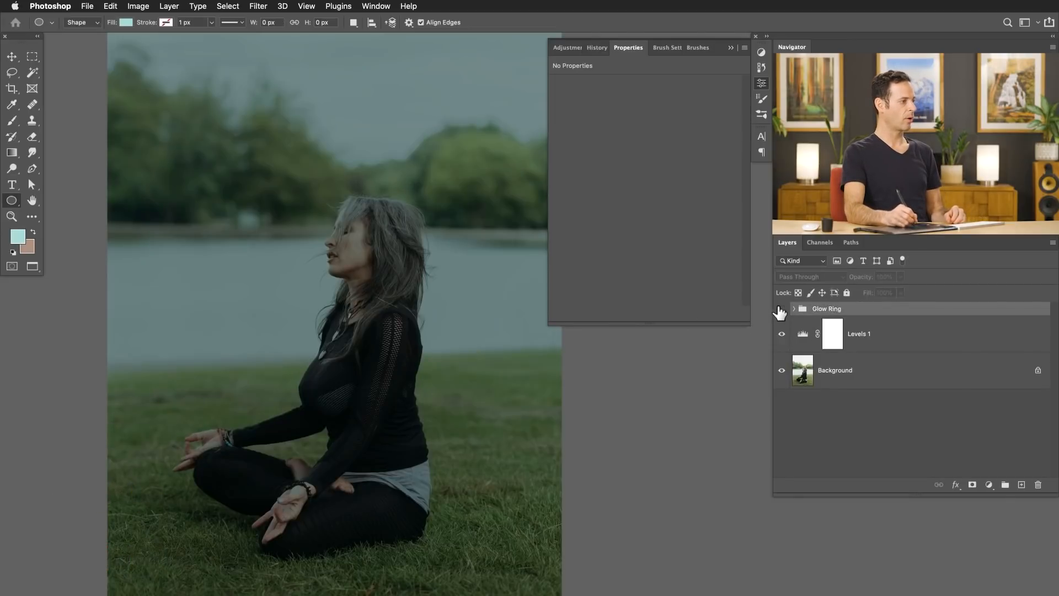
{"action": "left_click", "coordinate": [780, 310]}
{"action": "left_click_drag", "start_coordinate": [366, 434], "coordinate": [405, 427]}
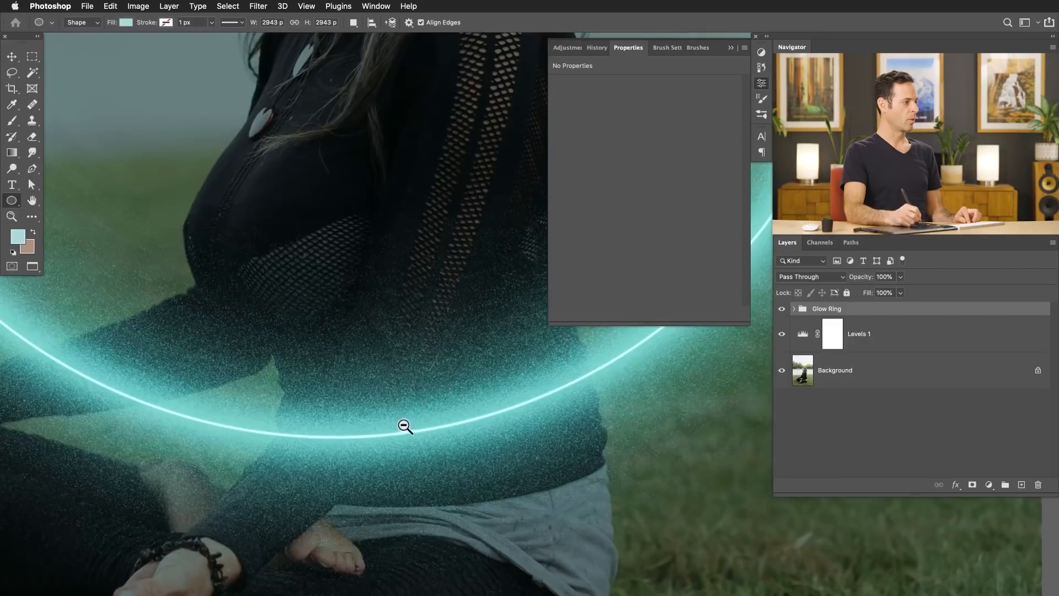
{"action": "left_click", "coordinate": [782, 310]}
{"action": "left_click_drag", "start_coordinate": [487, 454], "coordinate": [493, 468]}
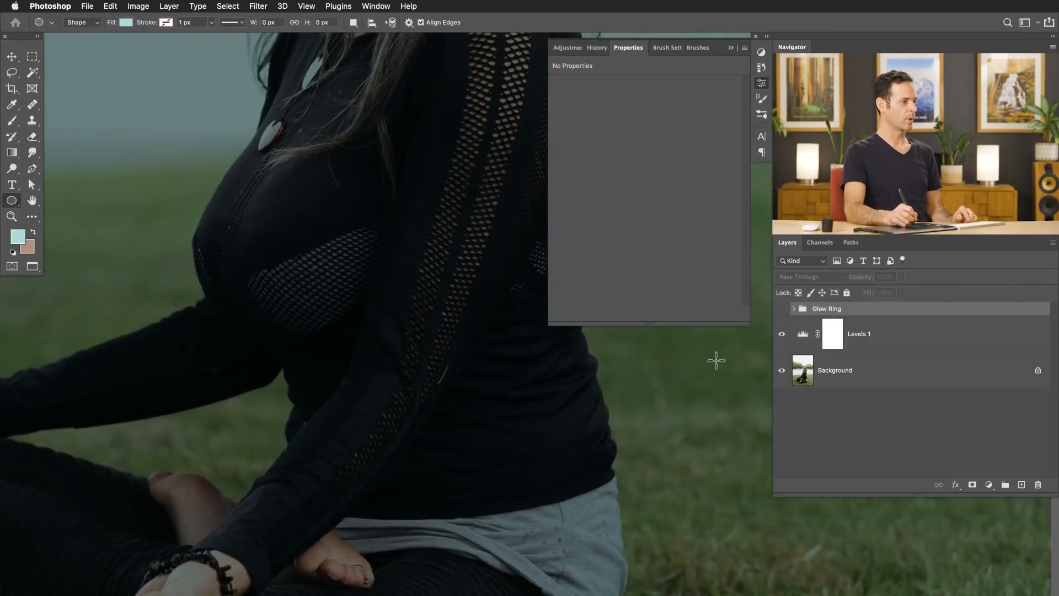
{"action": "left_click", "coordinate": [782, 334]}
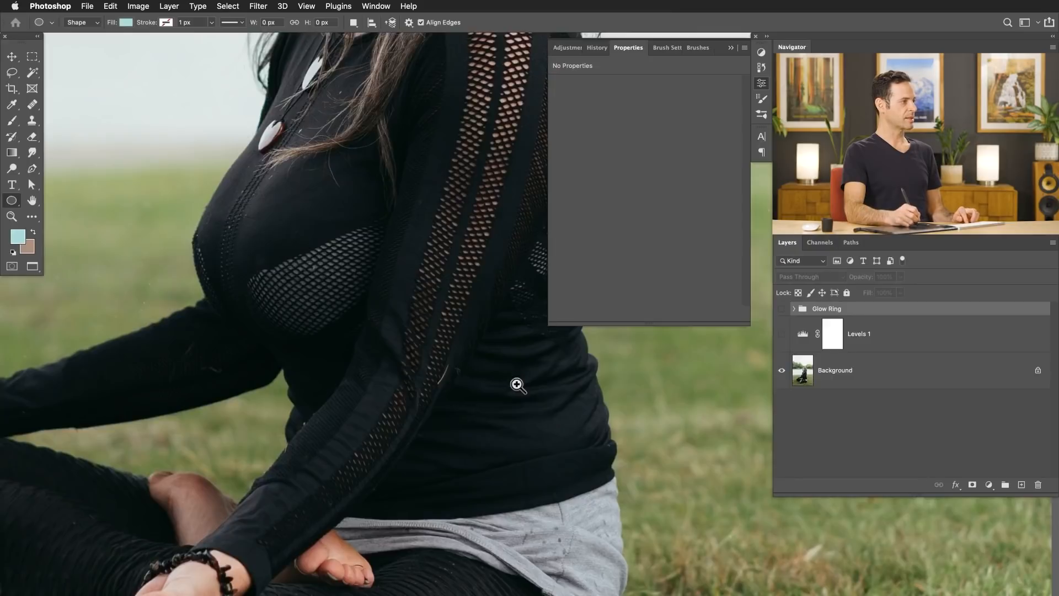
{"action": "left_click_drag", "start_coordinate": [517, 384], "coordinate": [485, 385]}
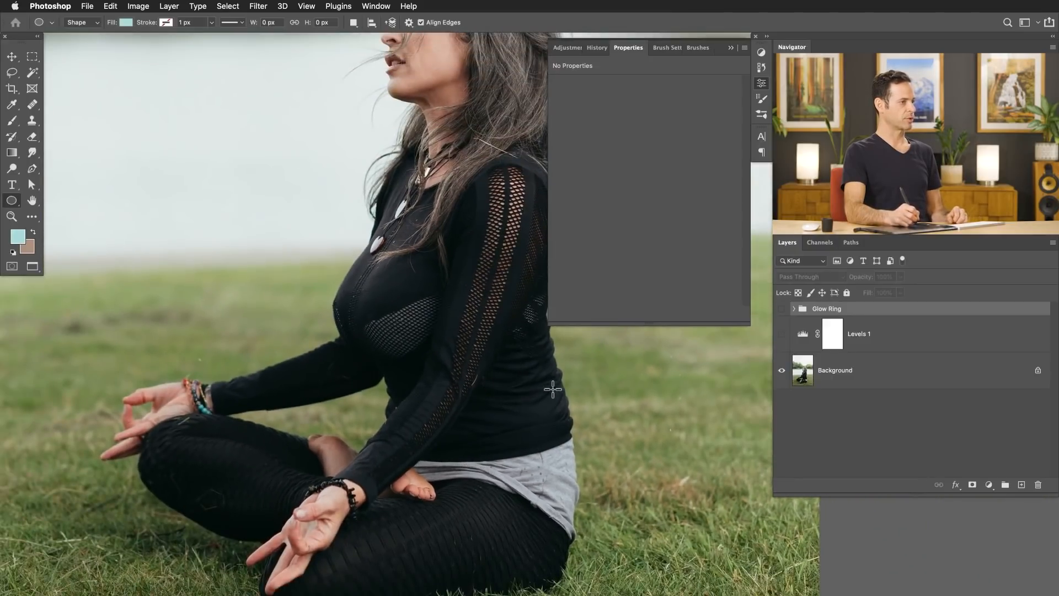
Create a new empty layer above the Glow Ring group and sample the woman's black top with Color Range
{"action": "key", "text": "shift+alt+super+n"}
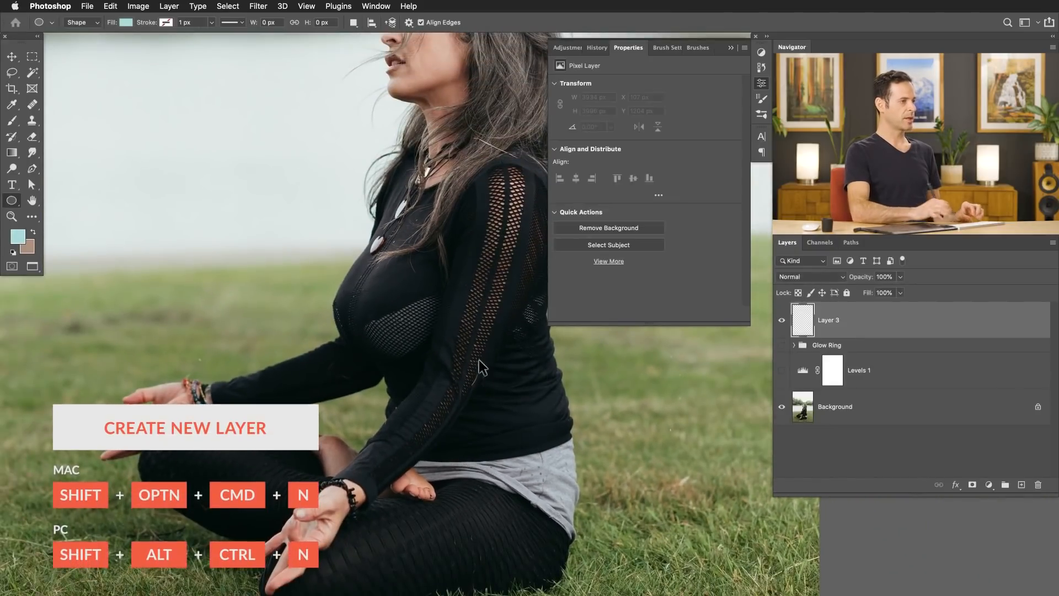
{"action": "left_click", "coordinate": [228, 8]}
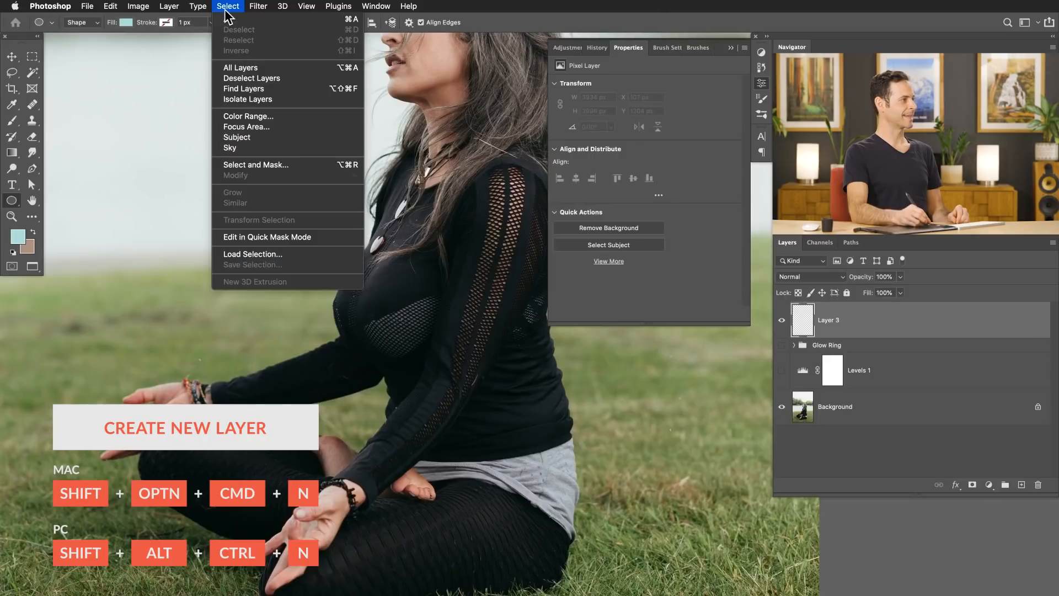
{"action": "left_click", "coordinate": [261, 118]}
{"action": "left_click", "coordinate": [549, 369]}
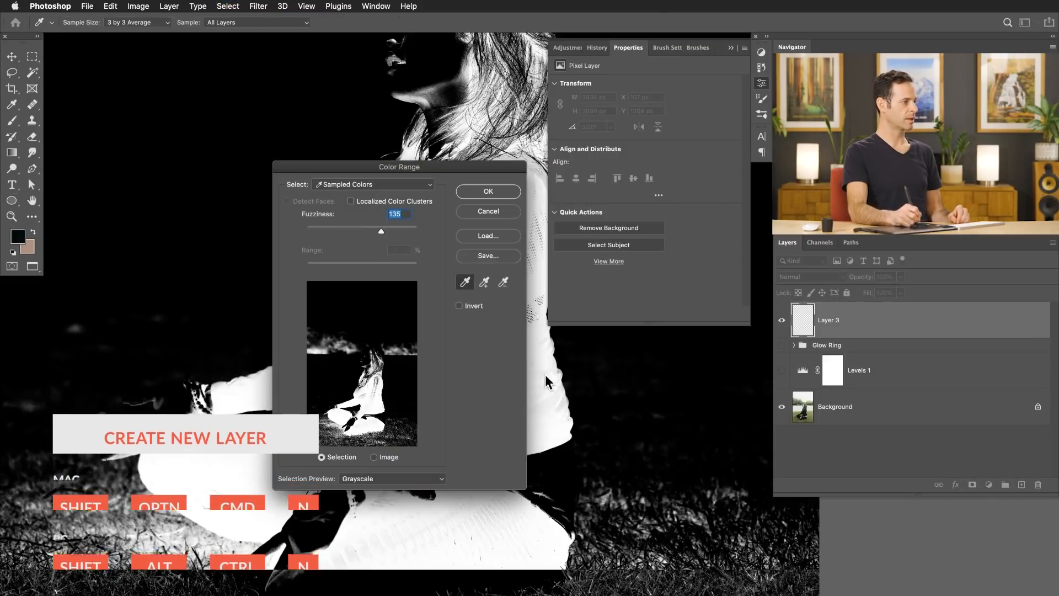
{"action": "left_click_drag", "start_coordinate": [459, 167], "coordinate": [210, 199]}
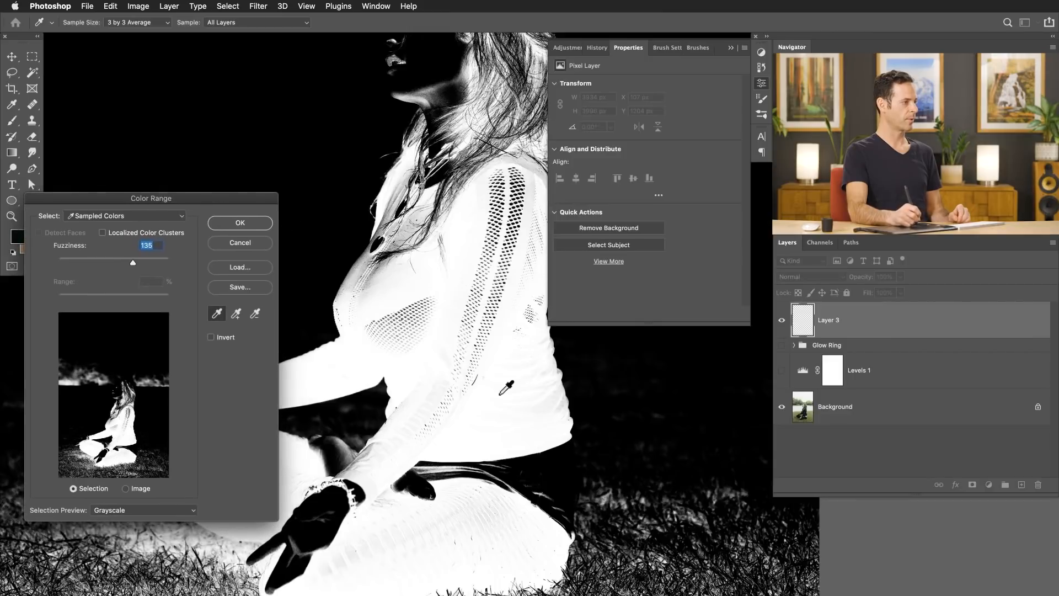
Add another shade of the black top to the Color Range sample, set the fuzziness to 102, and apply the selection
{"action": "left_click", "coordinate": [237, 314]}
{"action": "left_click", "coordinate": [554, 395]}
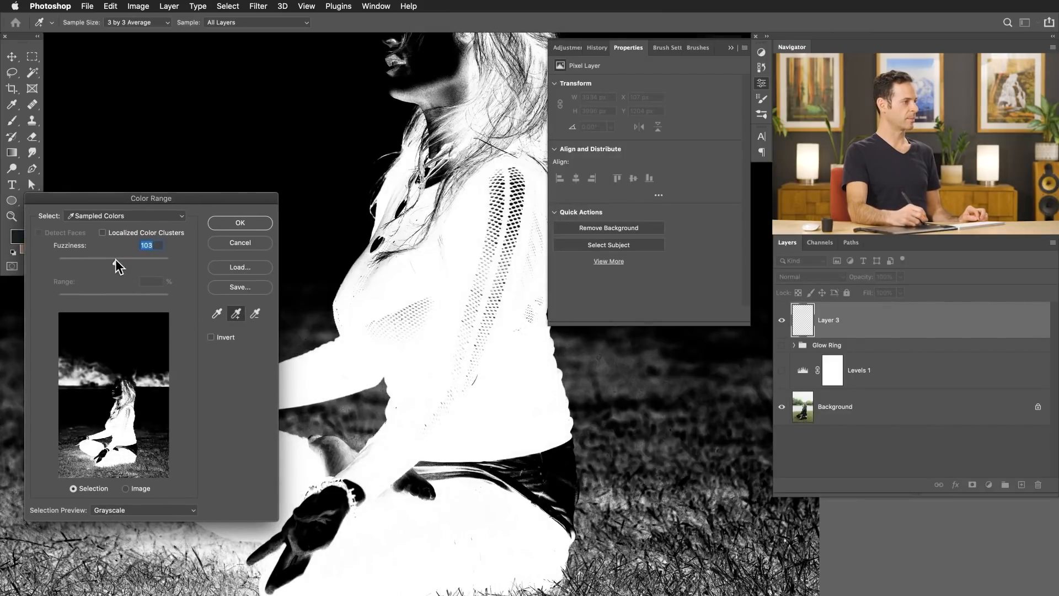
{"action": "left_click_drag", "start_coordinate": [114, 259], "coordinate": [115, 257]}
{"action": "left_click_drag", "start_coordinate": [216, 199], "coordinate": [474, 452]}
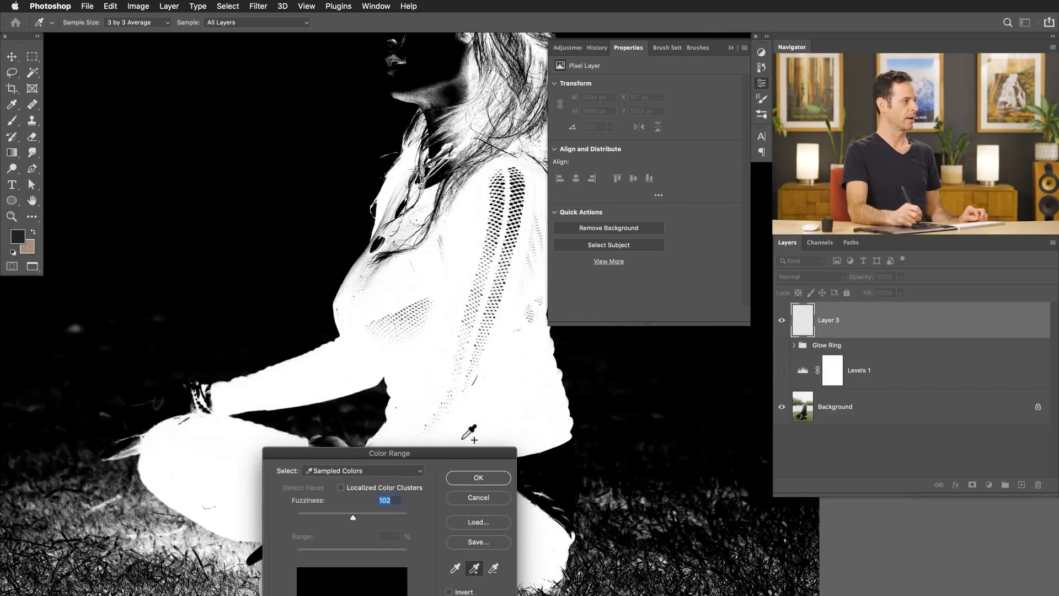
{"action": "left_click_drag", "start_coordinate": [457, 455], "coordinate": [283, 149]}
{"action": "left_click", "coordinate": [305, 171]}
{"action": "key", "text": "u"}
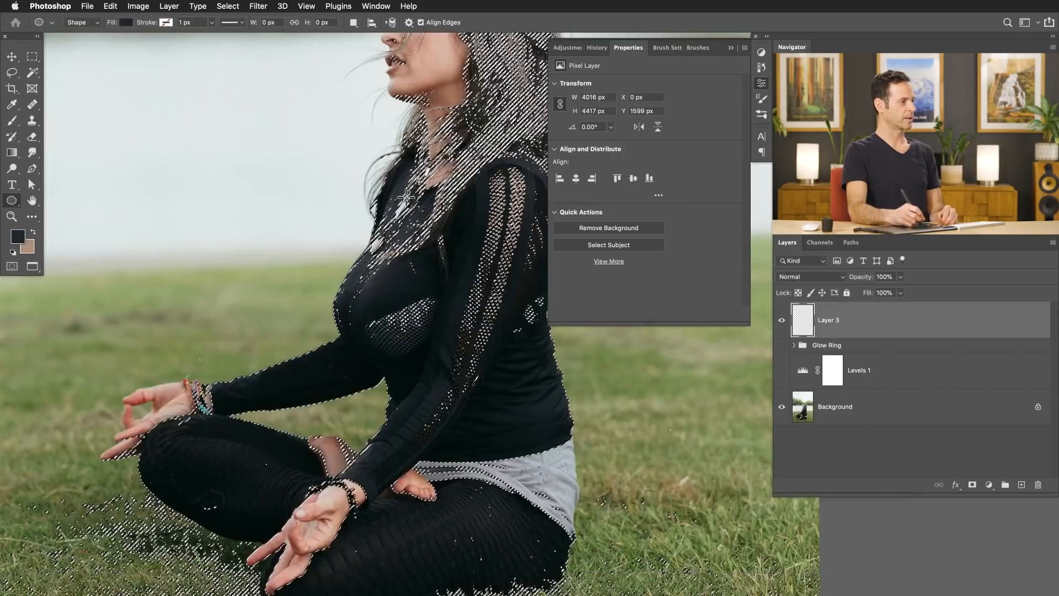
Hide Layer 3, show and select the Glow Ring group, and check the selection where the ring crosses the woman's body
{"action": "left_click", "coordinate": [782, 320]}
{"action": "left_click", "coordinate": [782, 346]}
{"action": "left_click", "coordinate": [851, 347]}
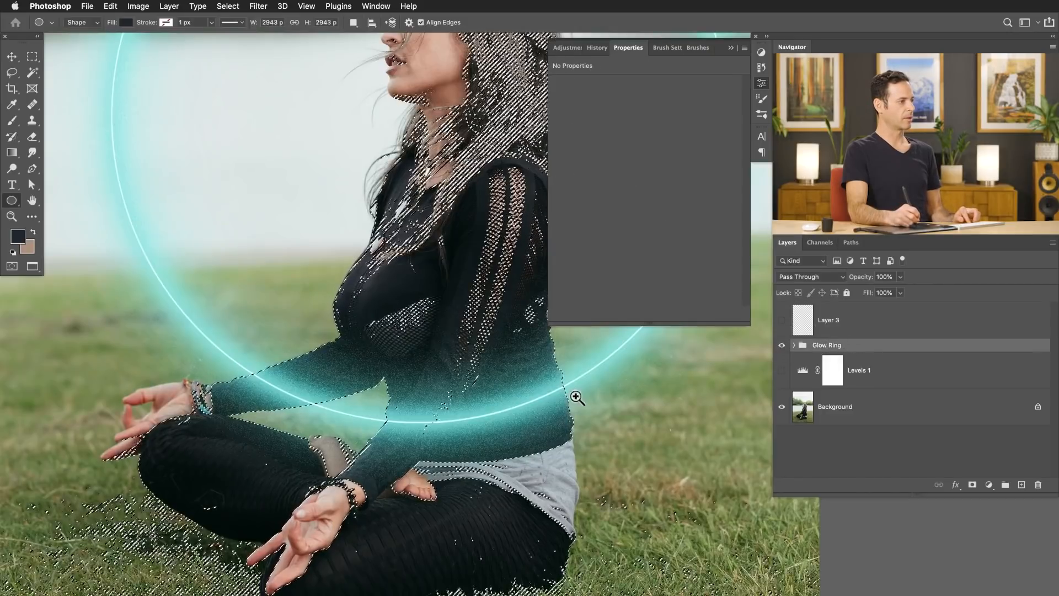
{"action": "key", "text": "super+0"}
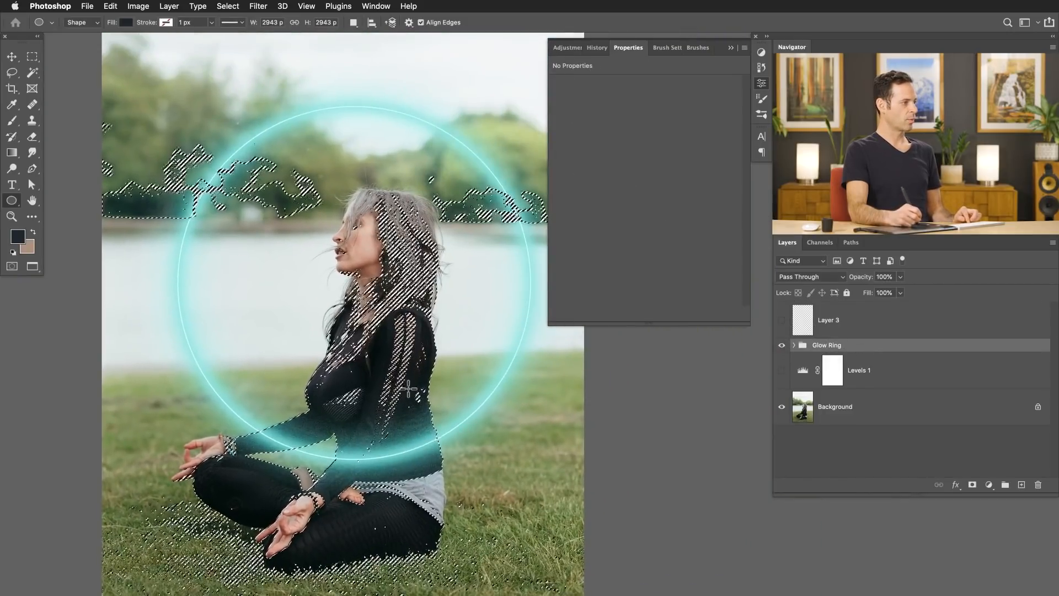
{"action": "left_click", "coordinate": [393, 463], "text": "super"}
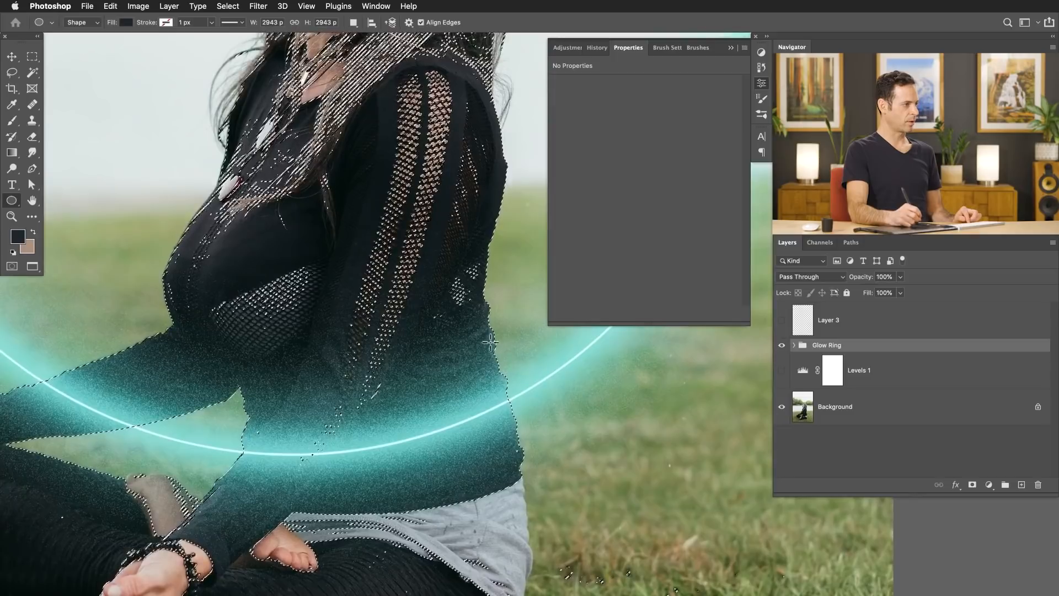
{"action": "left_click_drag", "start_coordinate": [225, 421], "coordinate": [188, 428]}
{"action": "left_click_drag", "start_coordinate": [199, 407], "coordinate": [262, 452]}
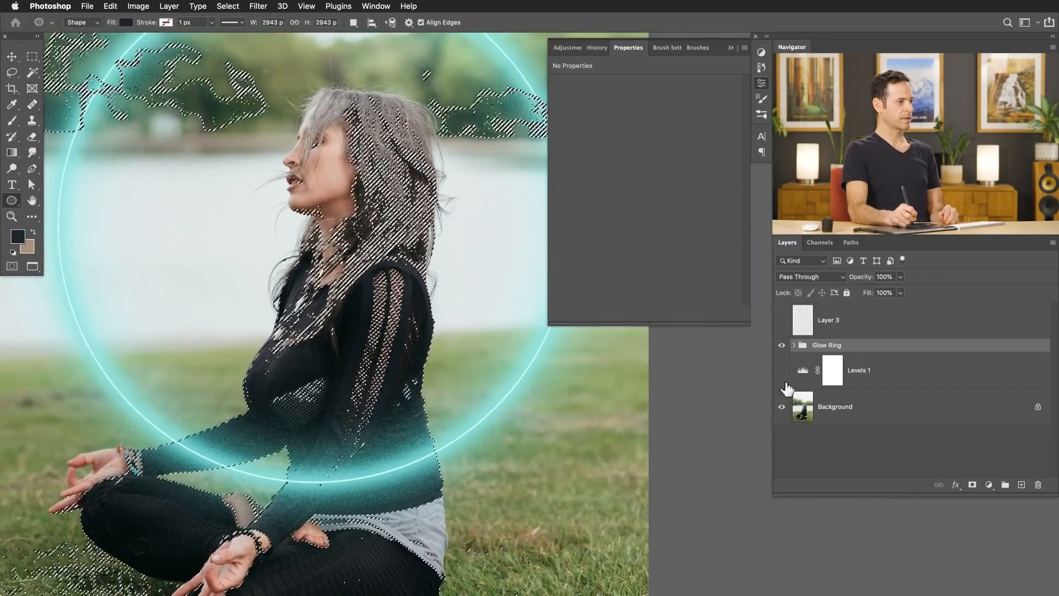
{"action": "left_click", "coordinate": [782, 348]}
{"action": "left_click", "coordinate": [783, 347]}
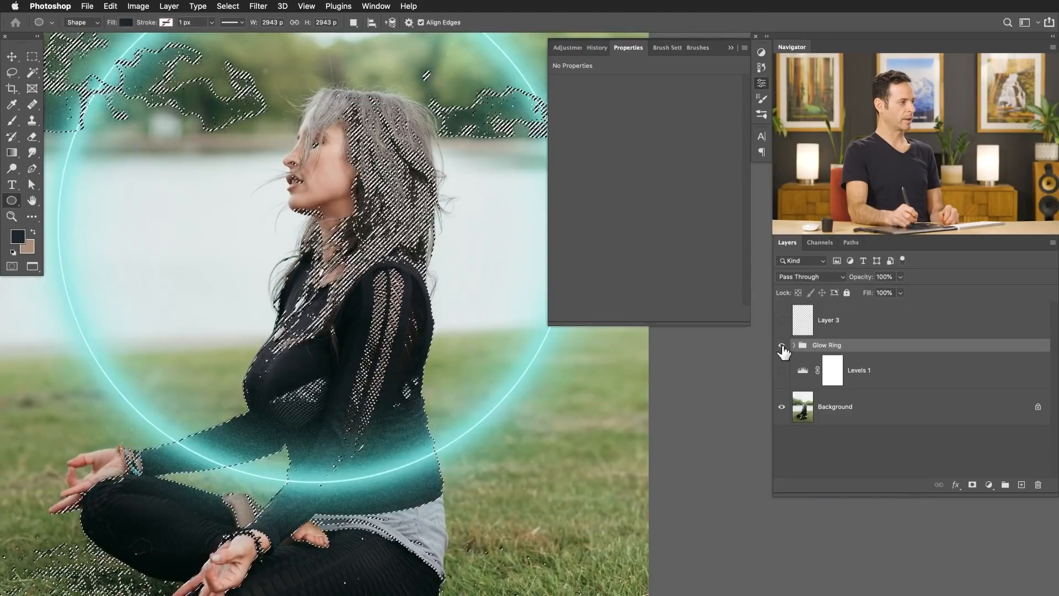
Add a layer mask from the active selection to the Glow Ring group, plus a vector mask
{"action": "left_click", "coordinate": [972, 484]}
{"action": "left_click", "coordinate": [972, 485]}
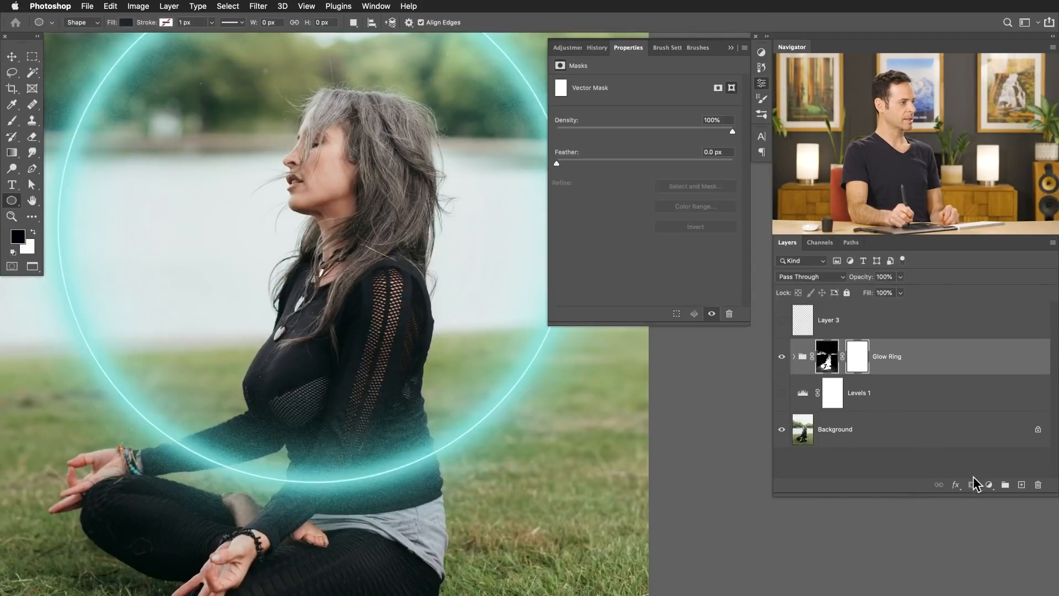
{"action": "left_click_drag", "start_coordinate": [490, 429], "coordinate": [442, 436]}
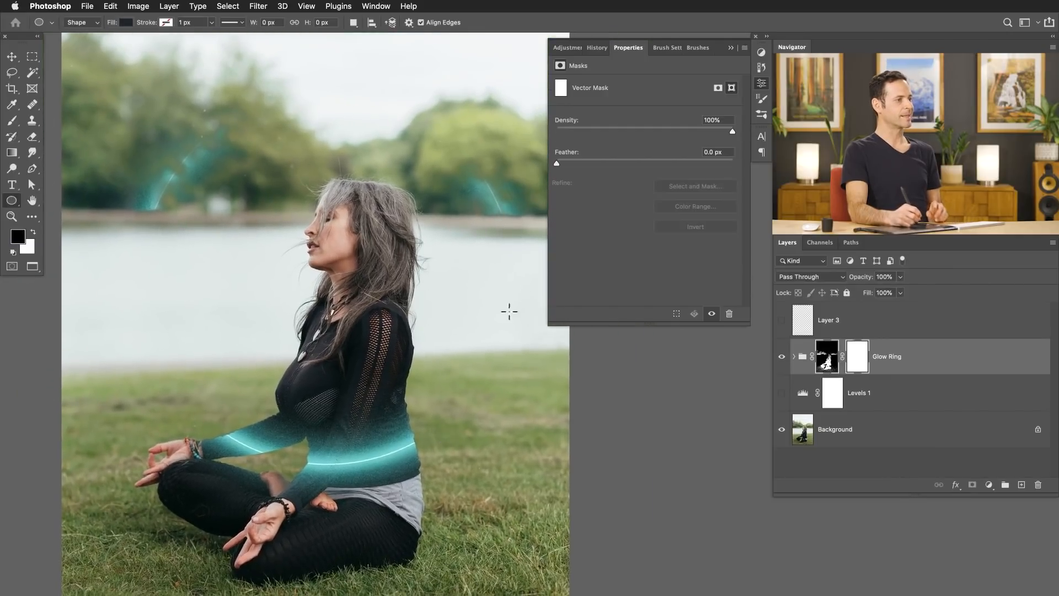
Undo the added vector mask and invert the Glow Ring group's layer mask
{"action": "key", "text": "super+z"}
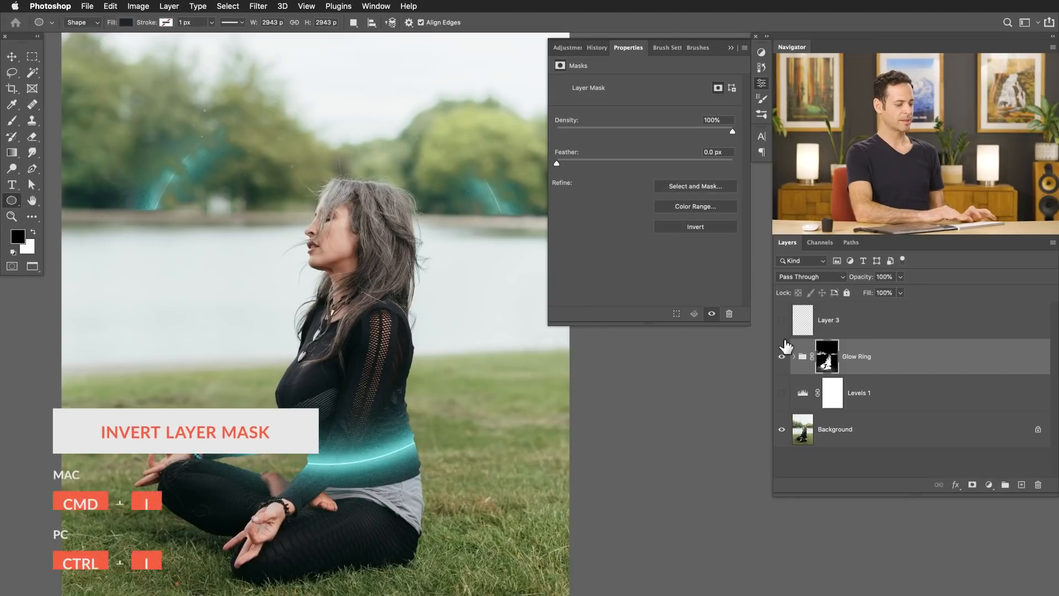
{"action": "key", "text": "super+i"}
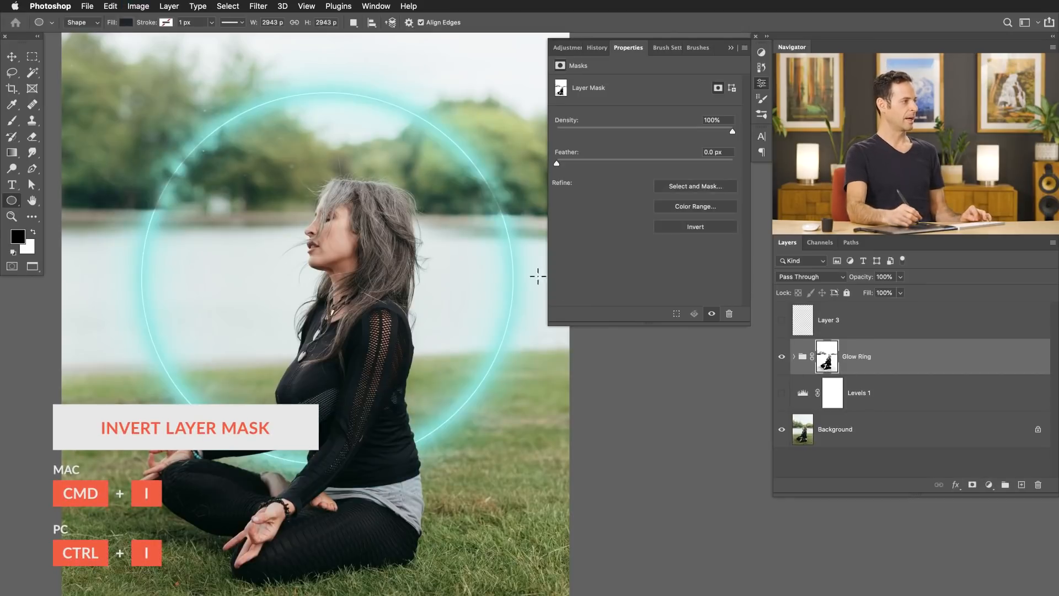
View the Glow Ring layer mask alone and paint its tree background white with a brush at 100% flow, then return to the image
{"action": "left_click", "coordinate": [837, 362], "text": "alt"}
{"action": "key", "text": "b"}
{"action": "left_click_drag", "start_coordinate": [403, 217], "coordinate": [428, 212]}
{"action": "key", "text": "x"}
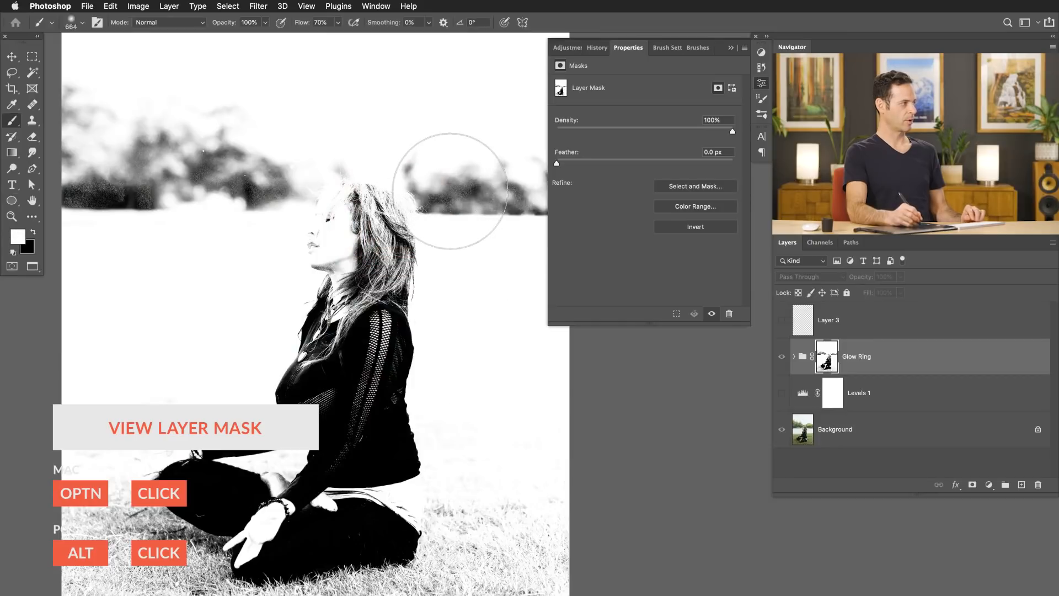
{"action": "key", "text": "shift+0"}
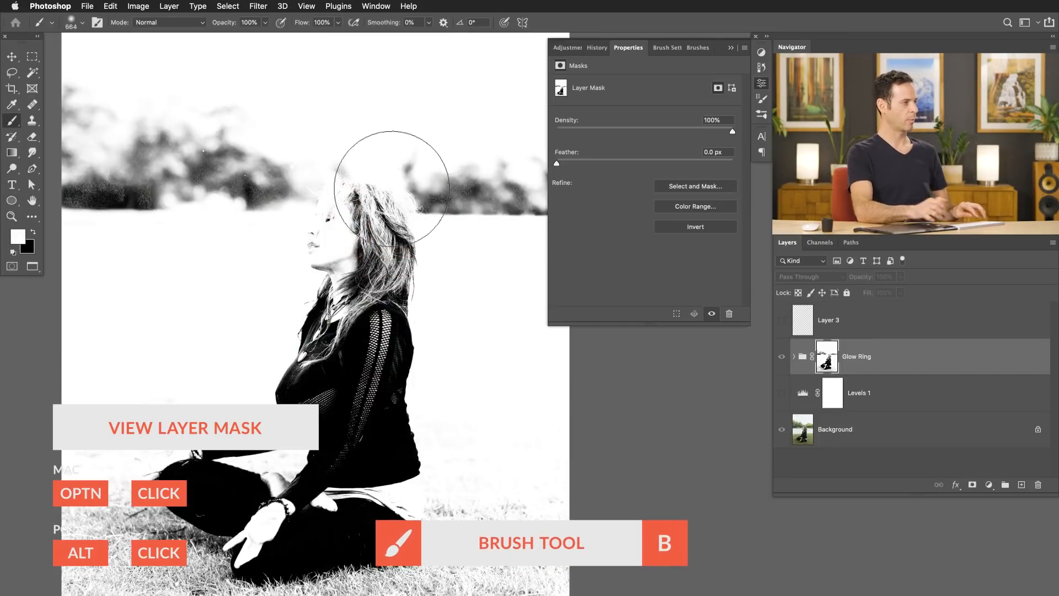
{"action": "left_click_drag", "start_coordinate": [436, 194], "coordinate": [427, 167]}
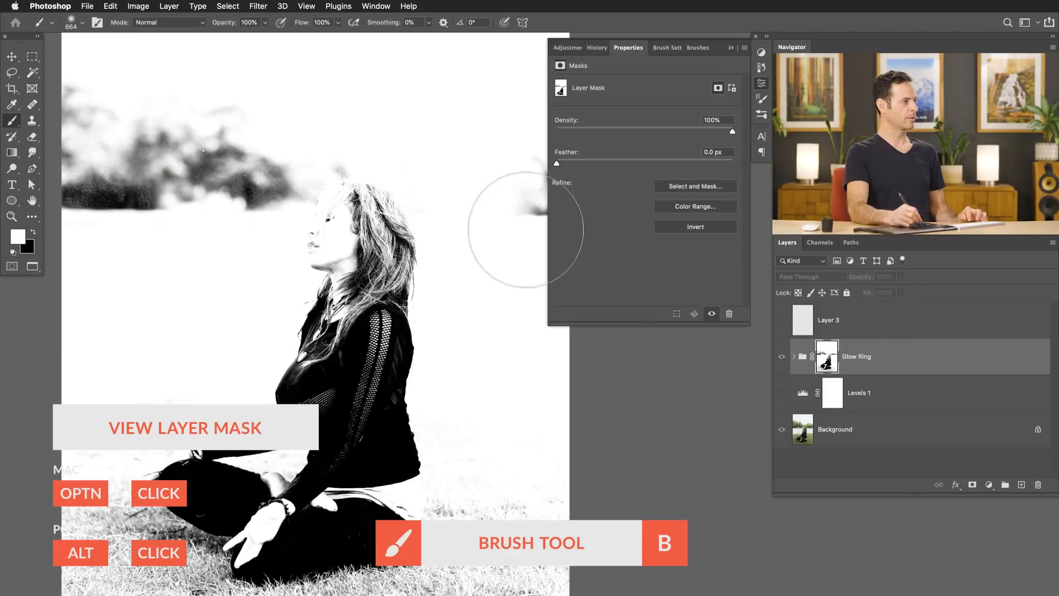
{"action": "mouse_move", "coordinate": [343, 130]}
{"action": "left_mouse_down"}
{"action": "mouse_move", "coordinate": [278, 183]}
{"action": "mouse_move", "coordinate": [303, 123]}
{"action": "mouse_move", "coordinate": [154, 229]}
{"action": "mouse_move", "coordinate": [123, 99]}
{"action": "mouse_move", "coordinate": [63, 157]}
{"action": "left_mouse_up"}
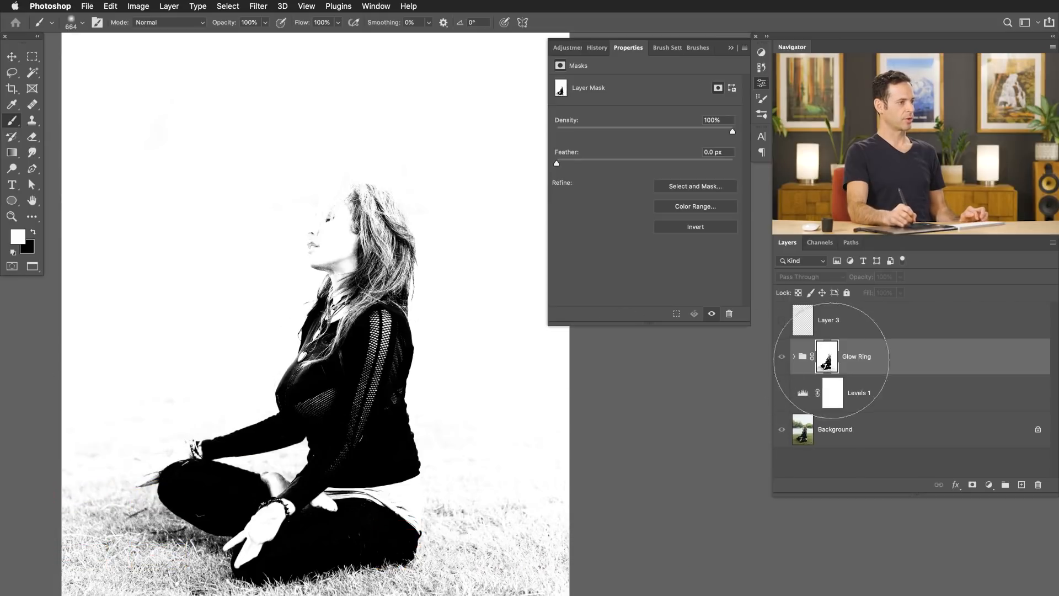
{"action": "left_click", "coordinate": [828, 362], "text": "shift"}
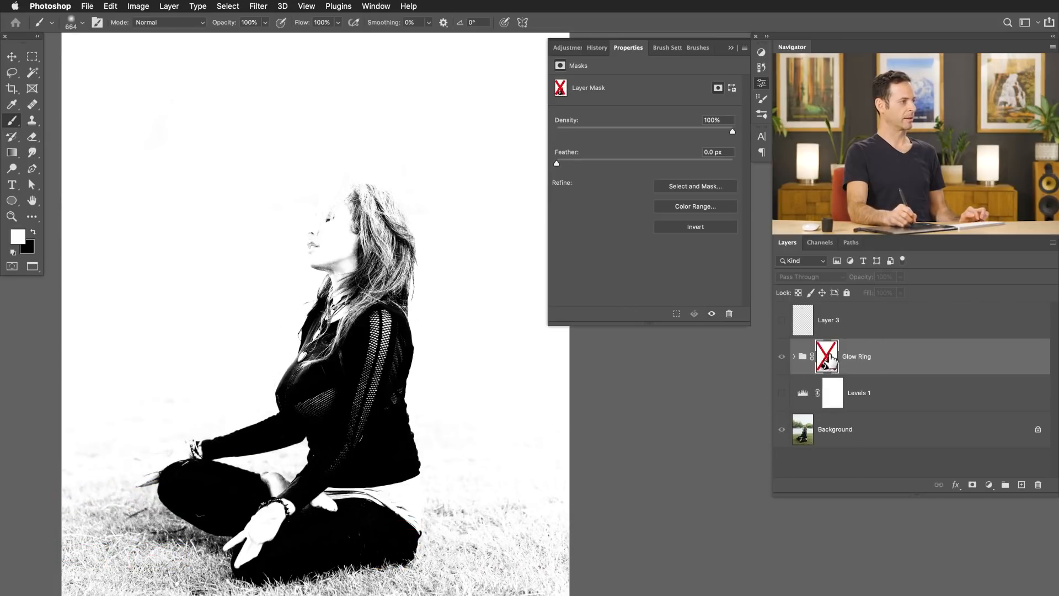
{"action": "left_click", "coordinate": [826, 360], "text": "shift"}
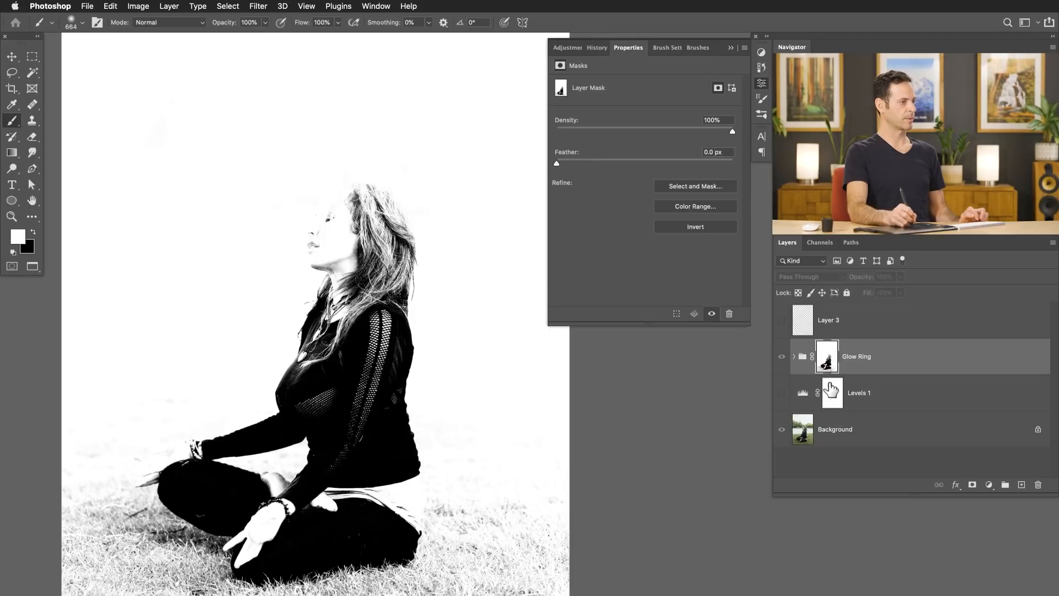
{"action": "left_click", "coordinate": [830, 362], "text": "alt"}
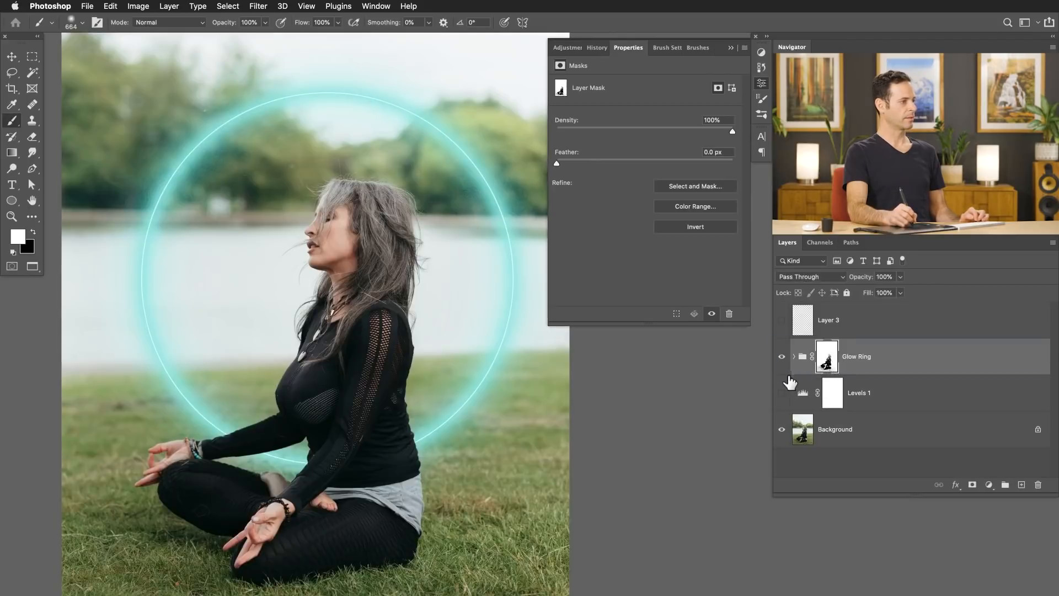
Show the Levels 1 adjustment and compare the photo with the Glow Ring group hidden and shown
{"action": "left_click", "coordinate": [782, 394]}
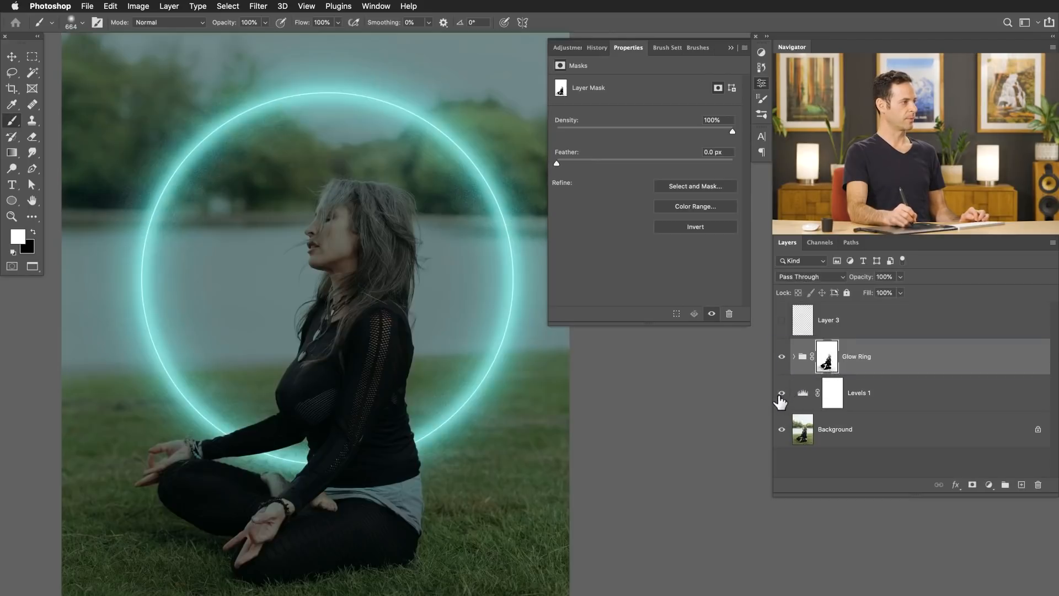
{"action": "left_click", "coordinate": [782, 357]}
{"action": "left_click", "coordinate": [781, 357]}
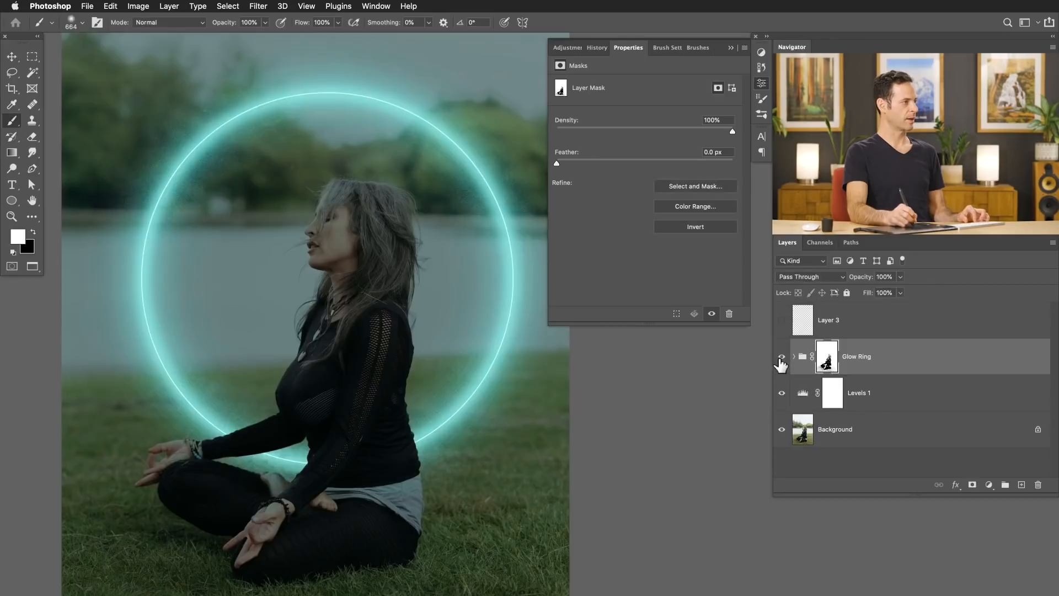
{"action": "left_click_drag", "start_coordinate": [508, 370], "coordinate": [490, 373]}
{"action": "left_click_drag", "start_coordinate": [480, 426], "coordinate": [453, 387]}
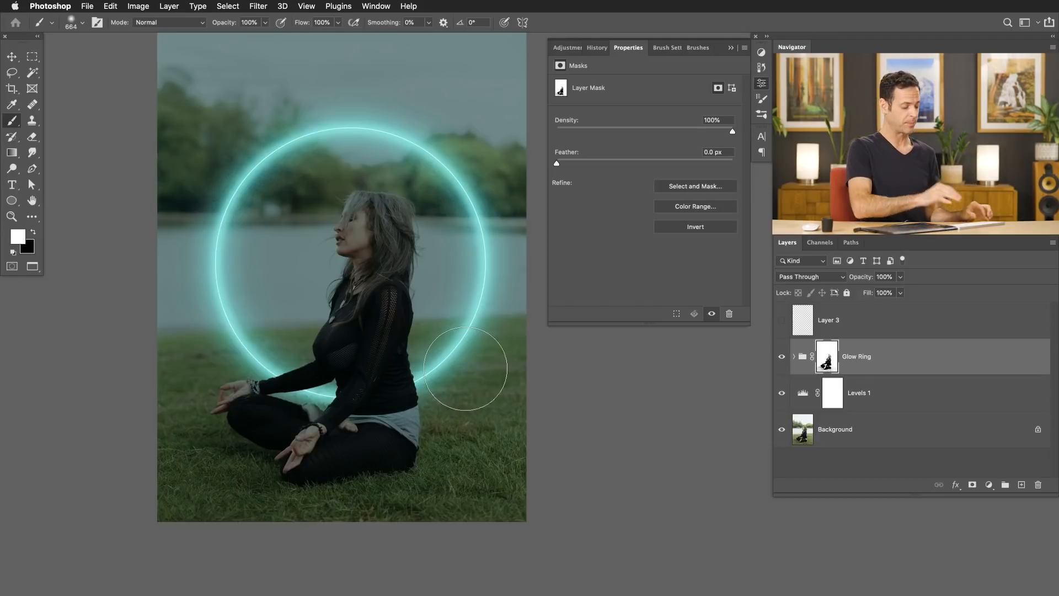
Create a new layer above the Glow Ring group and sample the ring's pale cyan for an 11 px soft brush
{"action": "key", "text": "shift+alt+super+n"}
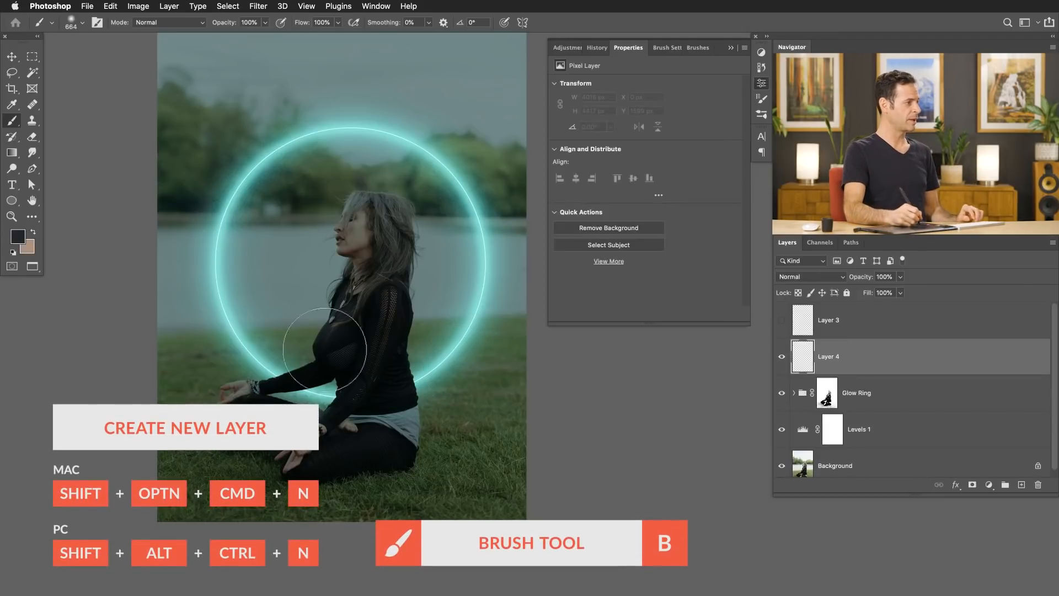
{"action": "mouse_move", "coordinate": [406, 383]}
{"action": "left_mouse_down"}
{"action": "mouse_move", "coordinate": [490, 350]}
{"action": "mouse_move", "coordinate": [197, 349]}
{"action": "left_mouse_up"}
{"action": "left_click_drag", "start_coordinate": [499, 366], "coordinate": [485, 366]}
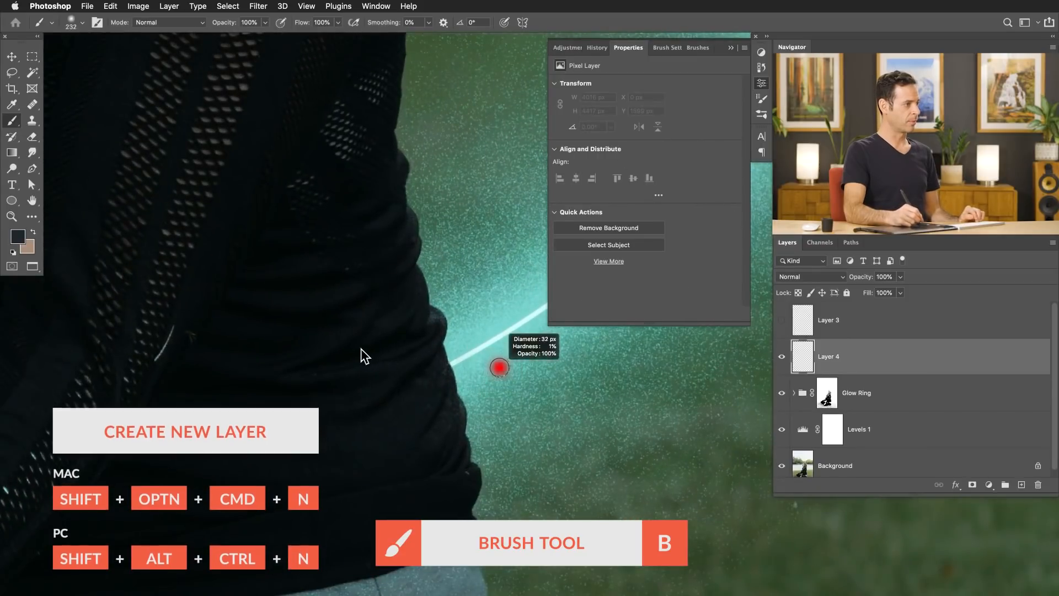
{"action": "left_click", "coordinate": [500, 334], "text": "alt"}
{"action": "mouse_move", "coordinate": [440, 362]}
{"action": "left_mouse_down"}
{"action": "mouse_move", "coordinate": [480, 342]}
{"action": "mouse_move", "coordinate": [460, 367]}
{"action": "mouse_move", "coordinate": [440, 368]}
{"action": "mouse_move", "coordinate": [518, 354]}
{"action": "mouse_move", "coordinate": [460, 366]}
{"action": "left_mouse_up"}
{"action": "key", "text": "super+z"}
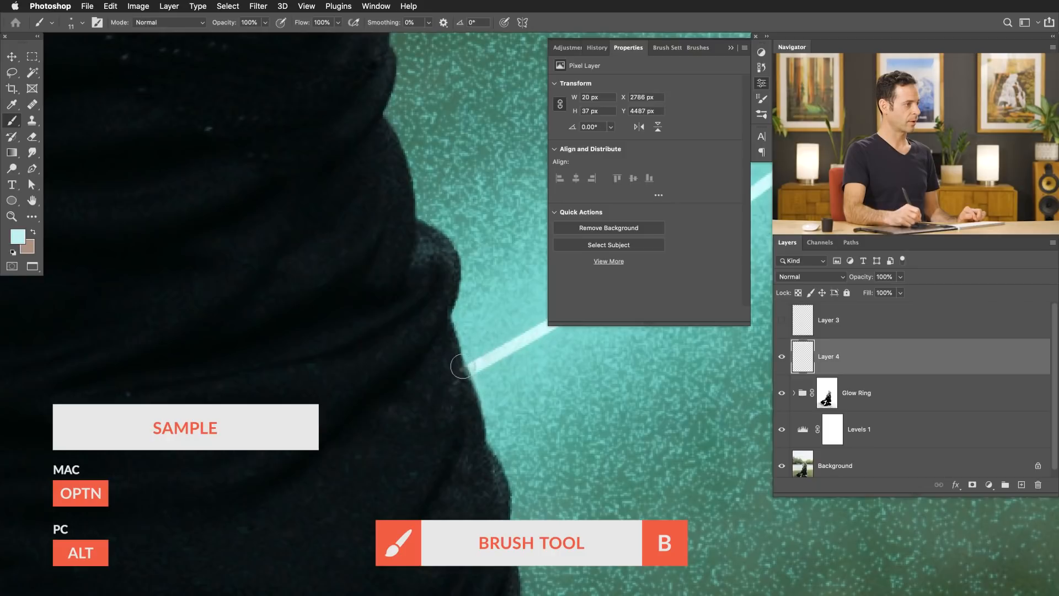
Paint a thin pale cyan rim light along the back edge of the black top, from the ring down past the hem
{"action": "left_click_drag", "start_coordinate": [478, 402], "coordinate": [480, 442]}
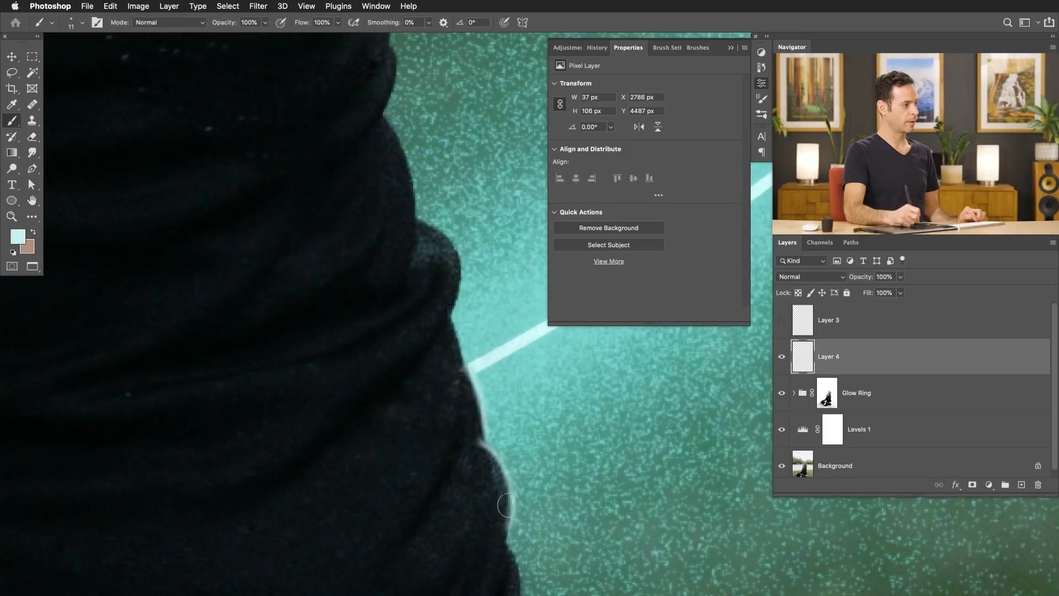
{"action": "scroll", "coordinate": [467, 436], "scroll_direction": "down", "scroll_amount": 5}
{"action": "scroll", "coordinate": [467, 436], "scroll_direction": "right", "scroll_amount": 2}
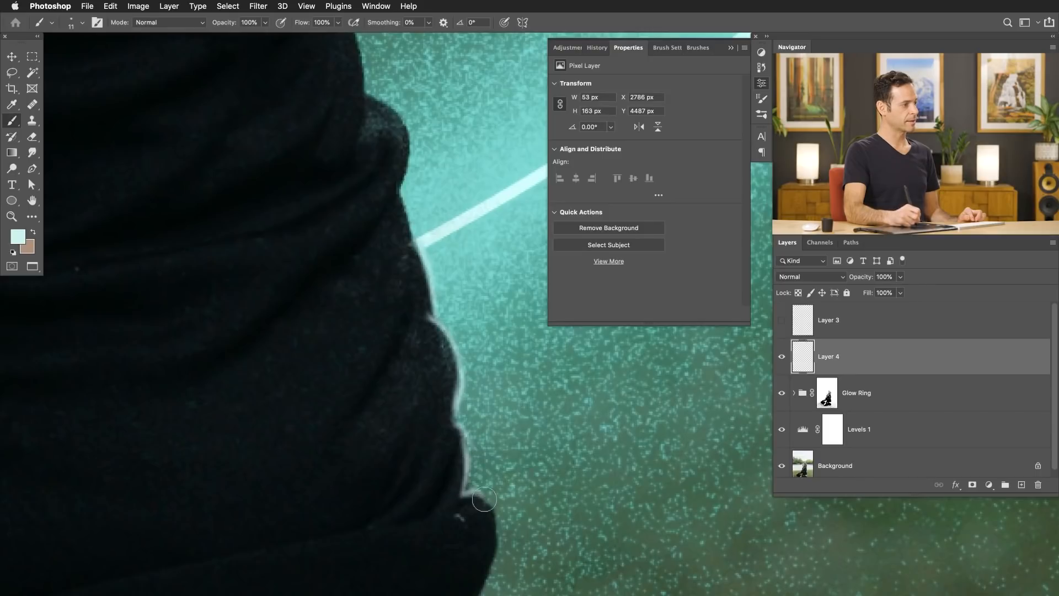
{"action": "mouse_move", "coordinate": [491, 510]}
{"action": "left_mouse_down"}
{"action": "mouse_move", "coordinate": [496, 548]}
{"action": "mouse_move", "coordinate": [486, 559]}
{"action": "mouse_move", "coordinate": [475, 511]}
{"action": "left_mouse_up"}
{"action": "left_click_drag", "start_coordinate": [509, 445], "coordinate": [452, 378]}
{"action": "left_click_drag", "start_coordinate": [442, 491], "coordinate": [425, 335]}
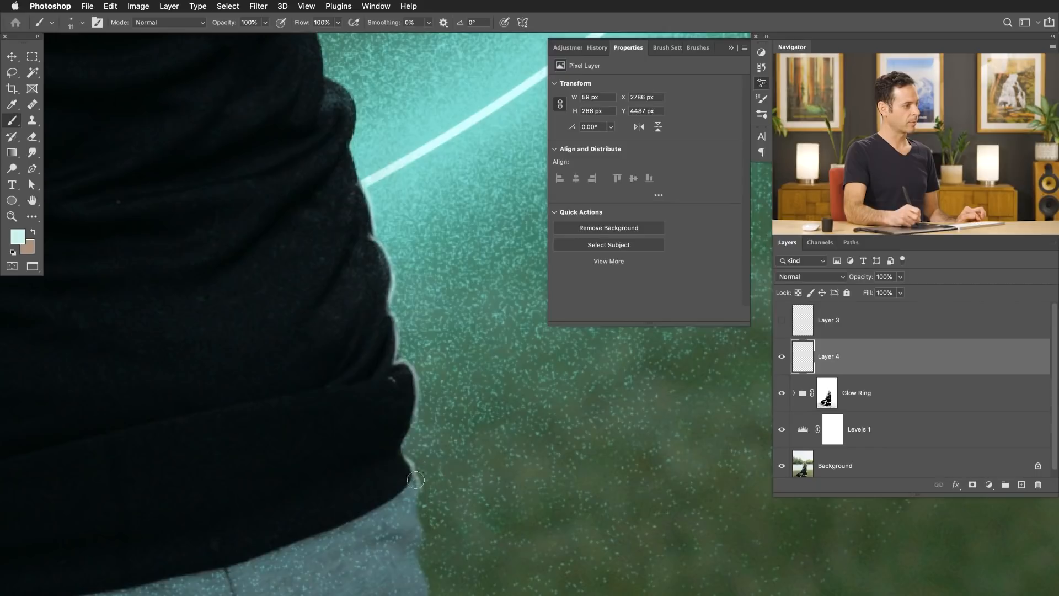
{"action": "left_click_drag", "start_coordinate": [421, 543], "coordinate": [422, 548]}
{"action": "left_click_drag", "start_coordinate": [454, 449], "coordinate": [406, 473]}
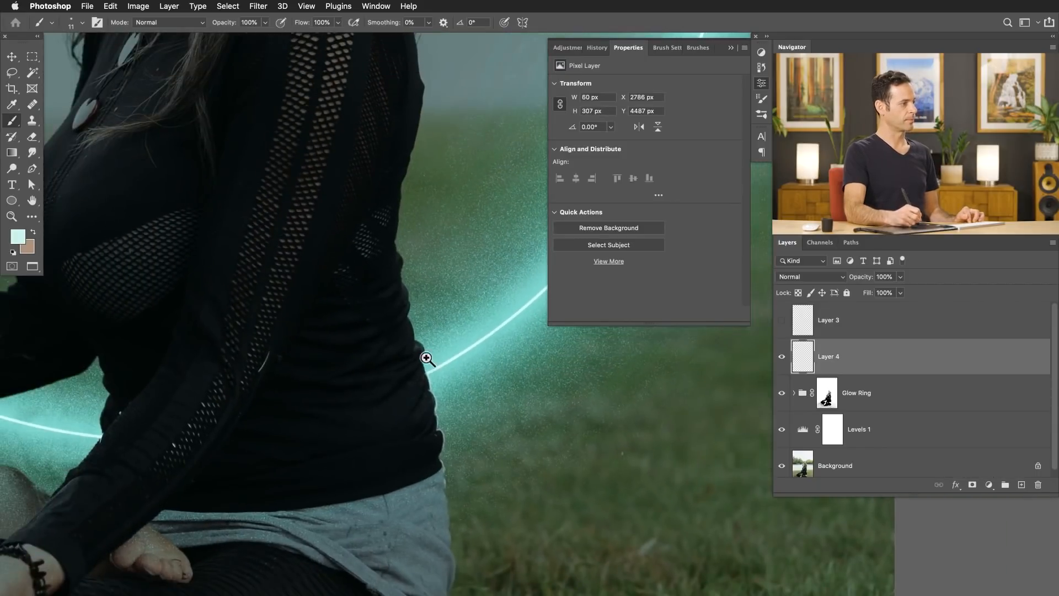
Paint a rim light on the fold just above the ring with a more saturated cyan, and erase its excess inner edge
{"action": "left_click_drag", "start_coordinate": [424, 358], "coordinate": [482, 297]}
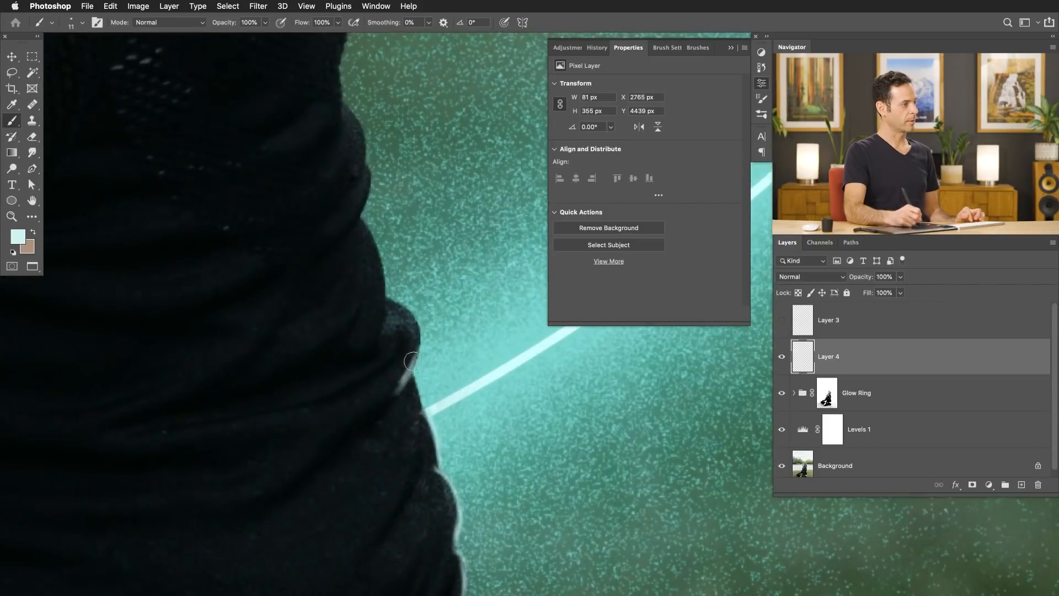
{"action": "left_click_drag", "start_coordinate": [414, 344], "coordinate": [415, 332]}
{"action": "left_click", "coordinate": [19, 235]}
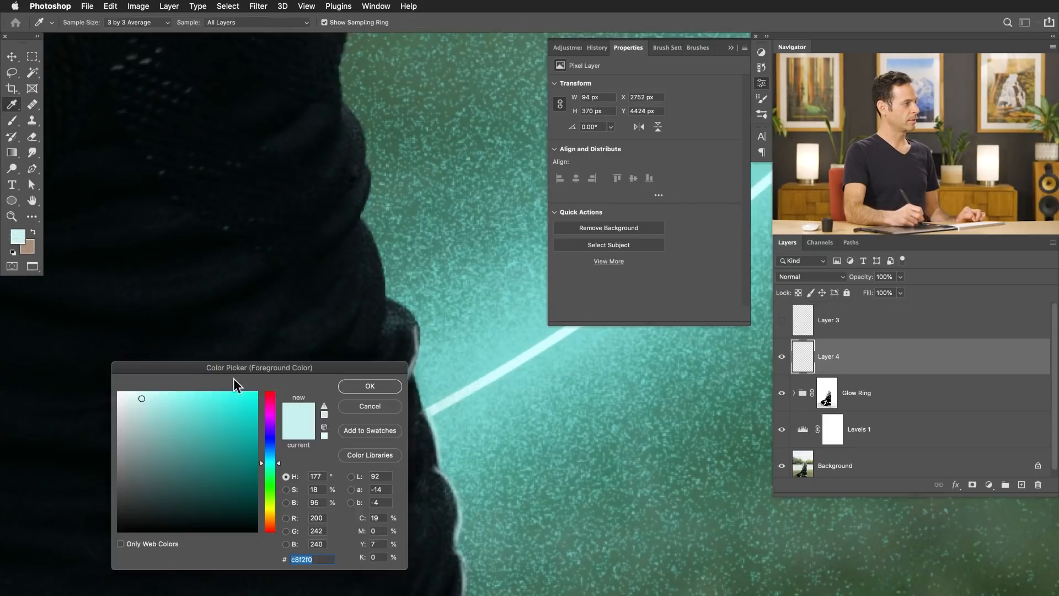
{"action": "left_click", "coordinate": [394, 387]}
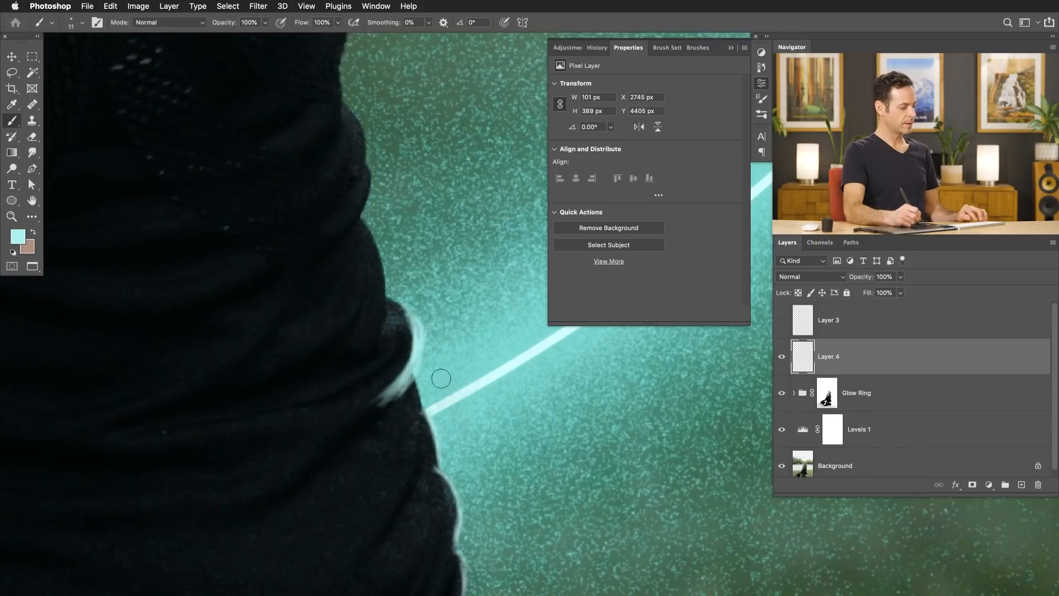
{"action": "key", "text": "e"}
{"action": "left_click_drag", "start_coordinate": [413, 404], "coordinate": [348, 404]}
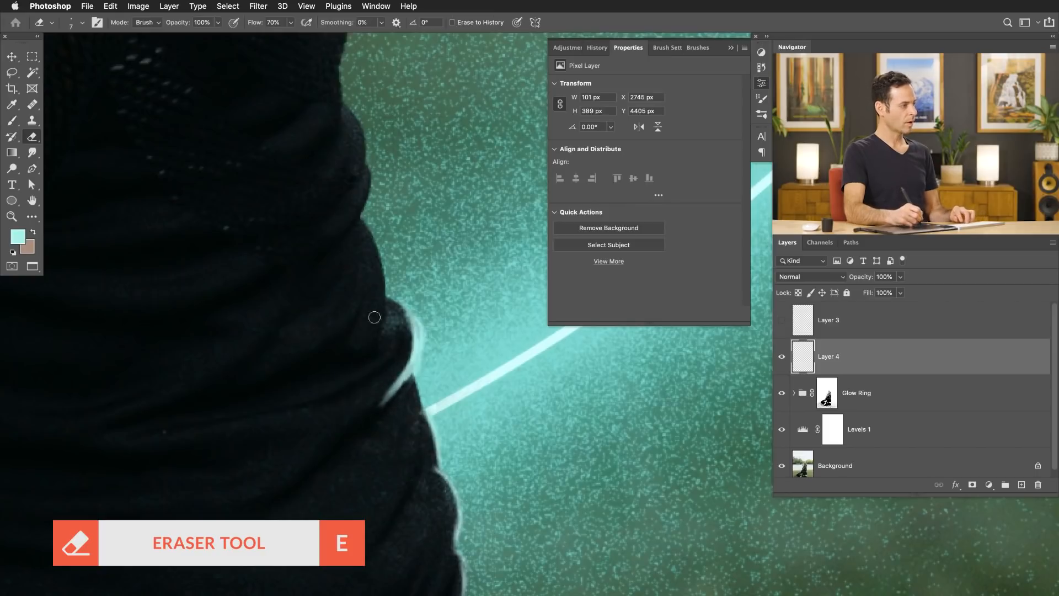
Extend the cyan rim light up the folds along the woman's back, erasing stray paint on the fabric
{"action": "key", "text": "b"}
{"action": "left_click_drag", "start_coordinate": [383, 316], "coordinate": [377, 258]}
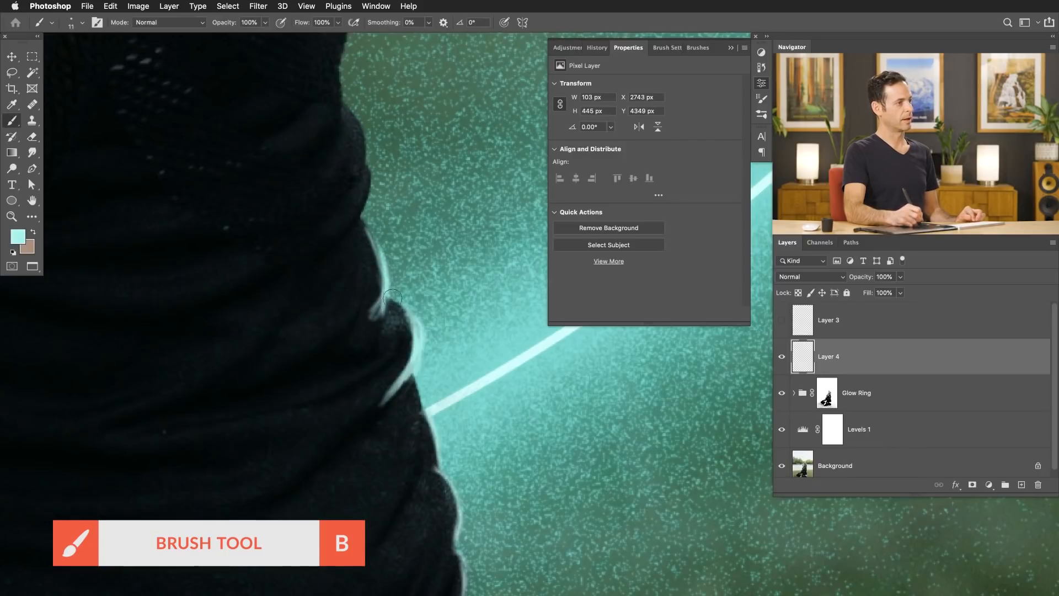
{"action": "key", "text": "e"}
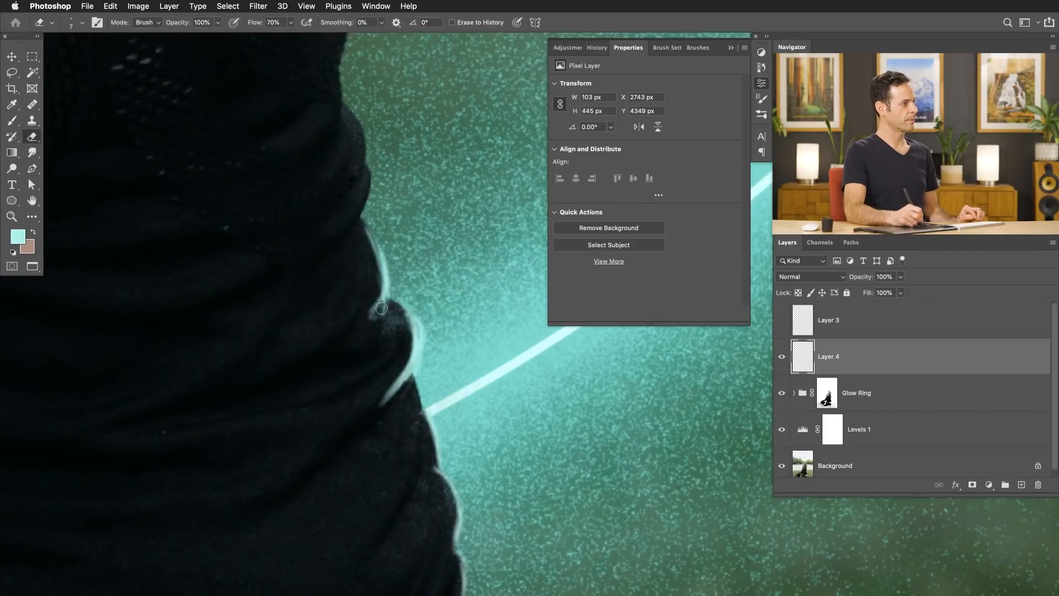
{"action": "left_click_drag", "start_coordinate": [323, 308], "coordinate": [333, 404]}
{"action": "key", "text": "b"}
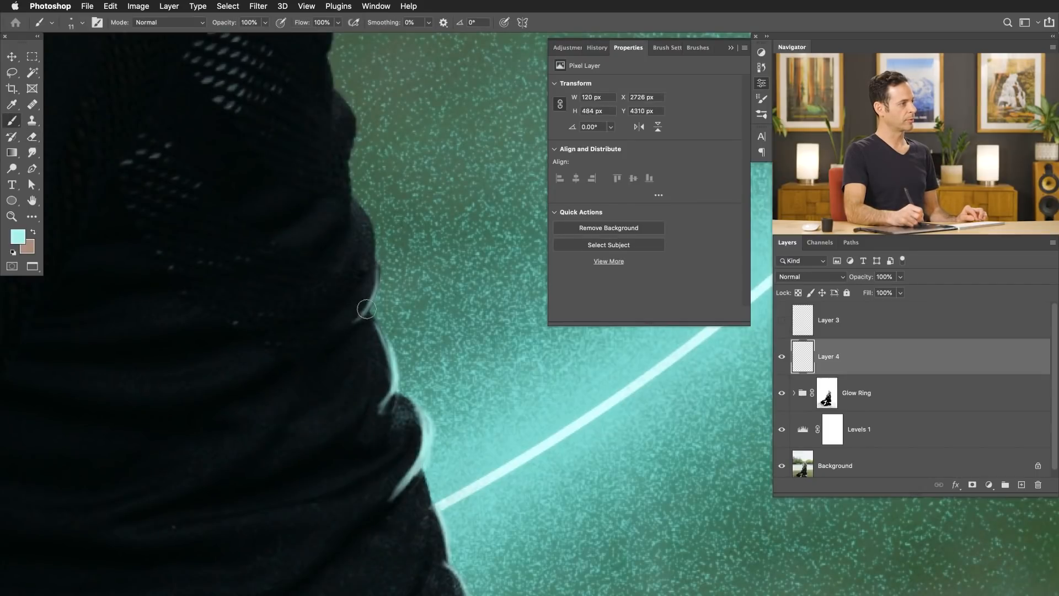
{"action": "left_click_drag", "start_coordinate": [359, 279], "coordinate": [357, 278]}
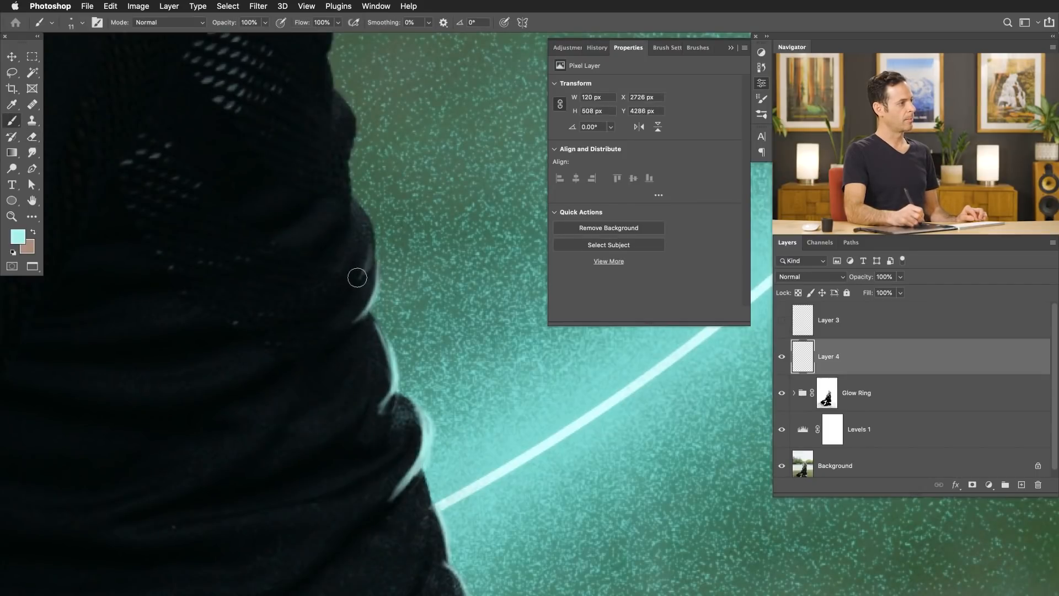
{"action": "mouse_move", "coordinate": [370, 228]}
{"action": "left_mouse_down"}
{"action": "mouse_move", "coordinate": [337, 218]}
{"action": "mouse_move", "coordinate": [342, 288]}
{"action": "left_mouse_up"}
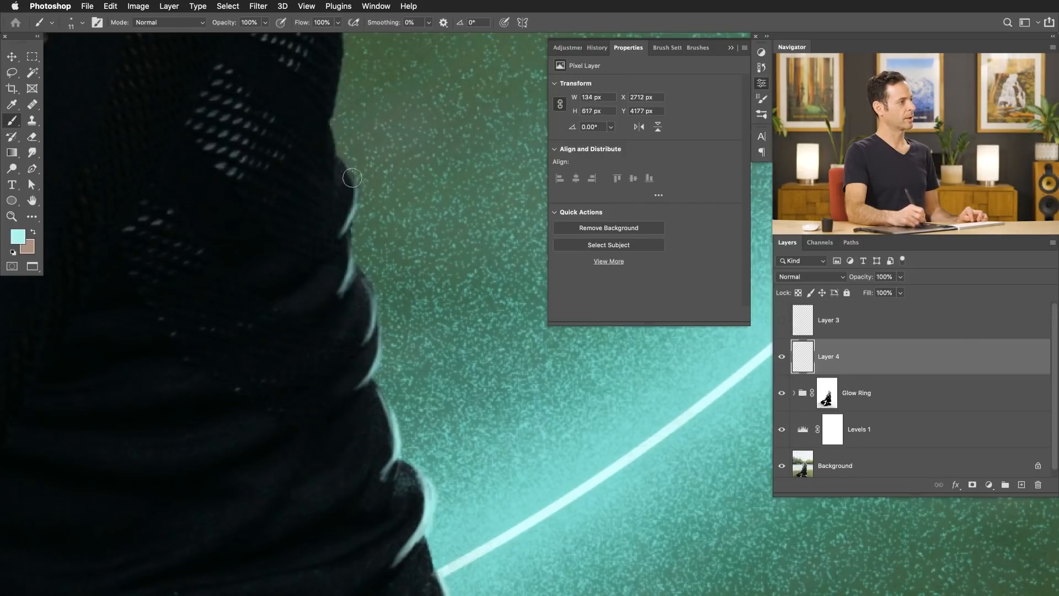
Compare the image with Layer 4 hidden and shown, and add rim light to the fold just below the ring
{"action": "scroll", "coordinate": [436, 270], "scroll_direction": "down", "scroll_amount": 4}
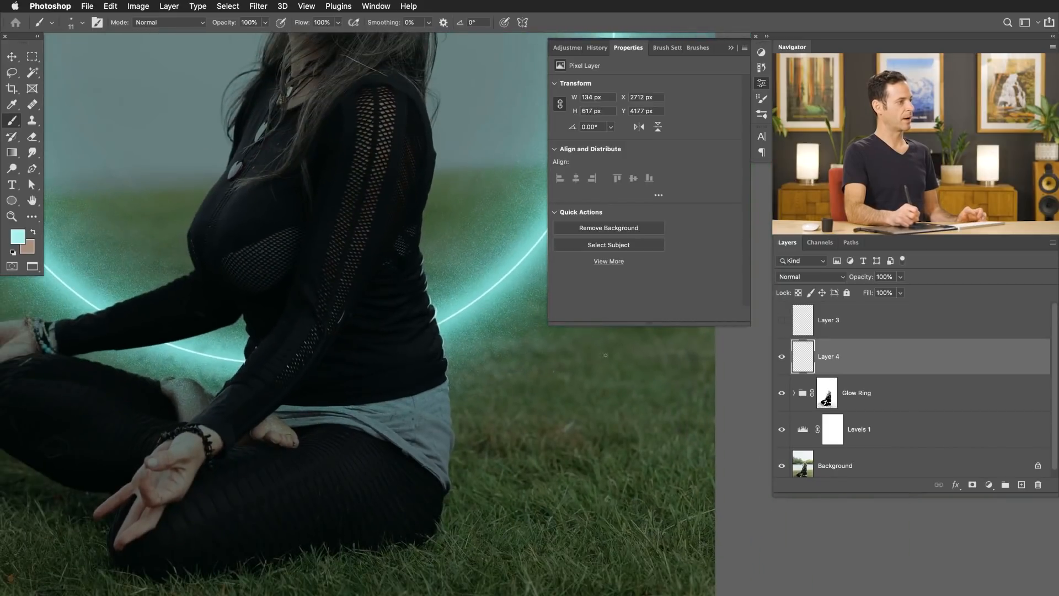
{"action": "left_click", "coordinate": [782, 358]}
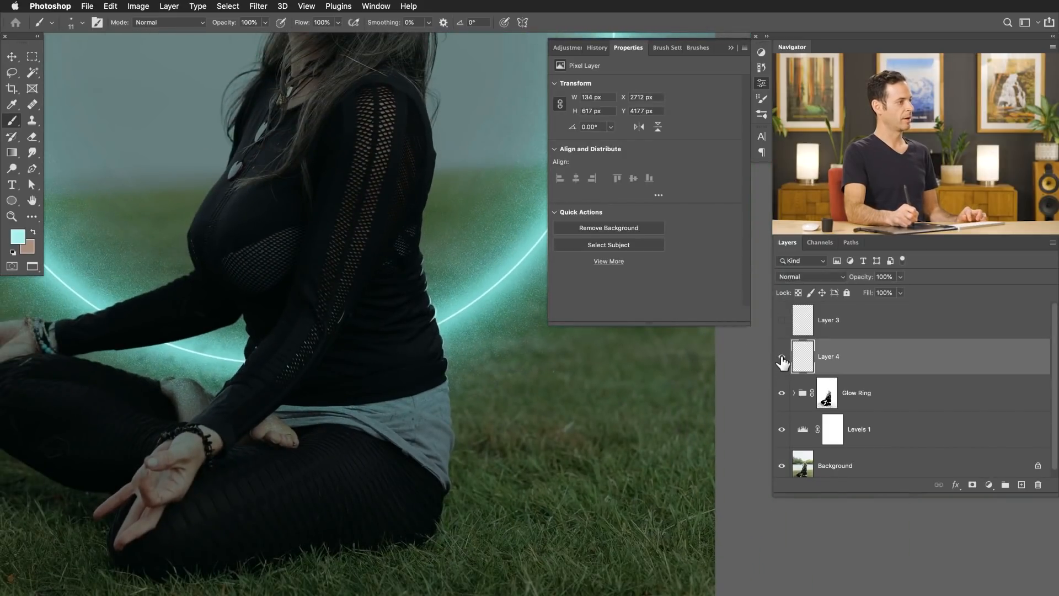
{"action": "left_click_drag", "start_coordinate": [455, 328], "coordinate": [525, 306]}
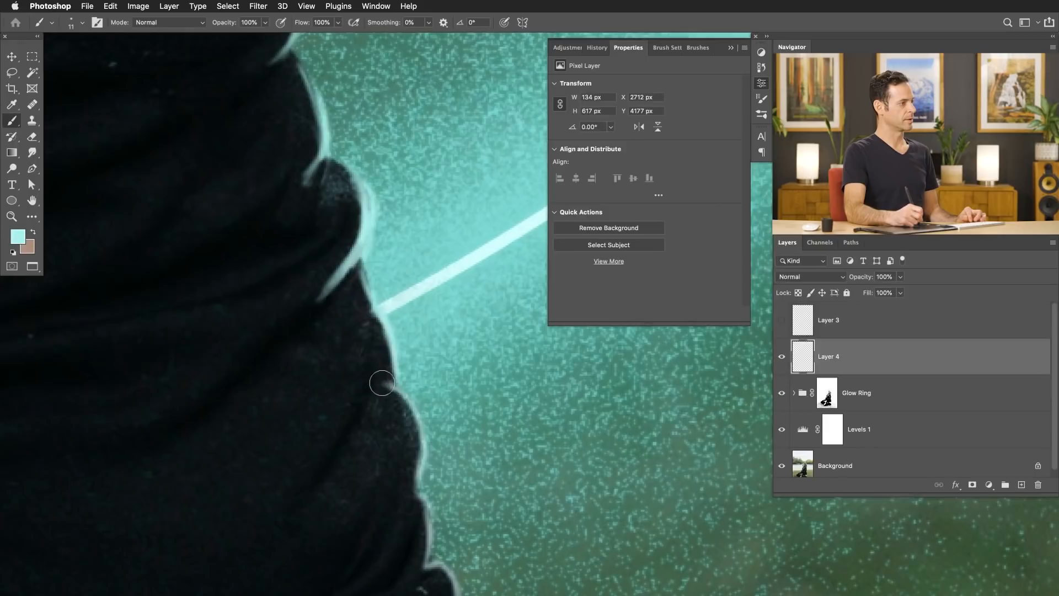
{"action": "left_click_drag", "start_coordinate": [402, 406], "coordinate": [426, 463]}
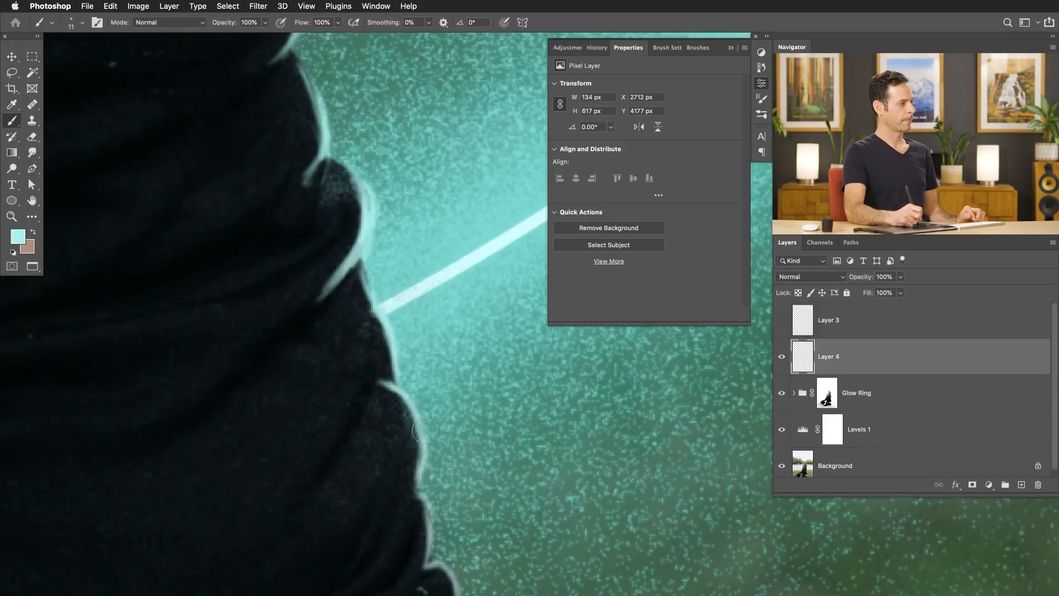
{"action": "left_click_drag", "start_coordinate": [362, 266], "coordinate": [378, 309]}
Paint a thin pale cyan rim light along the upper edge of the near sleeve, on both sides of the ring
{"action": "mouse_move", "coordinate": [365, 347]}
{"action": "left_mouse_down"}
{"action": "mouse_move", "coordinate": [263, 367]}
{"action": "mouse_move", "coordinate": [356, 342]}
{"action": "mouse_move", "coordinate": [399, 301]}
{"action": "left_mouse_up"}
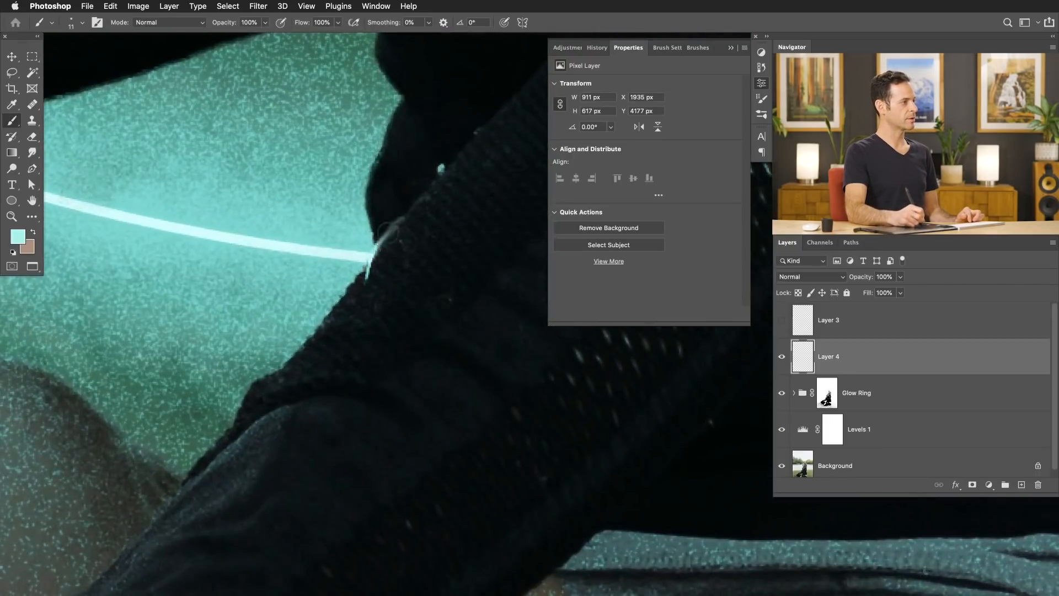
{"action": "left_click_drag", "start_coordinate": [411, 205], "coordinate": [425, 186]}
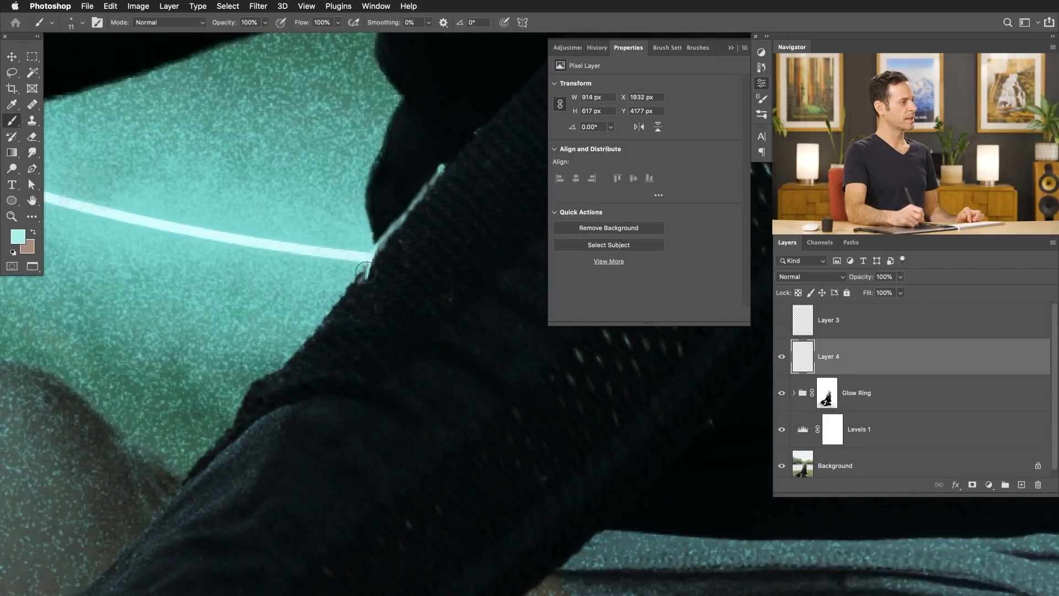
{"action": "left_click_drag", "start_coordinate": [346, 288], "coordinate": [352, 285]}
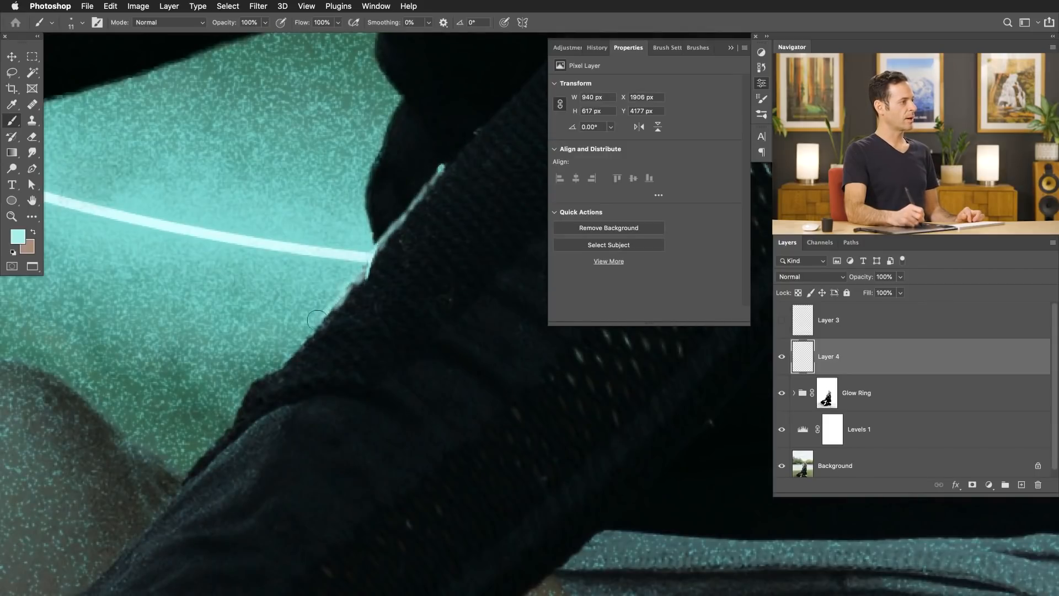
{"action": "mouse_move", "coordinate": [298, 347]}
{"action": "left_mouse_down"}
{"action": "mouse_move", "coordinate": [285, 369]}
{"action": "mouse_move", "coordinate": [243, 385]}
{"action": "left_mouse_up"}
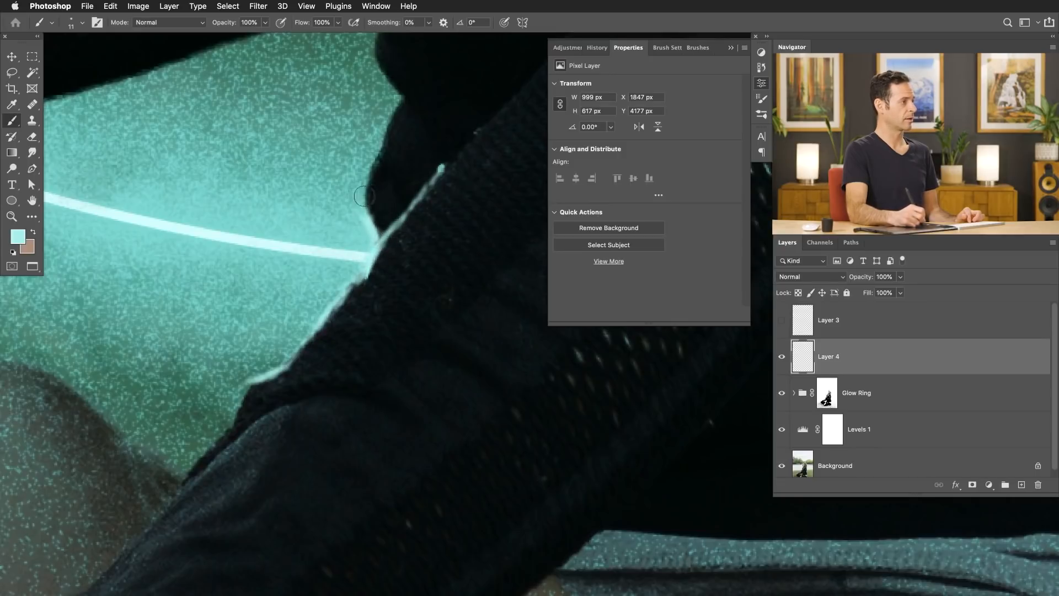
Paint the cyan rim light up the front edge of the torso, from the ring to where the far arm begins
{"action": "left_click_drag", "start_coordinate": [365, 185], "coordinate": [372, 176]}
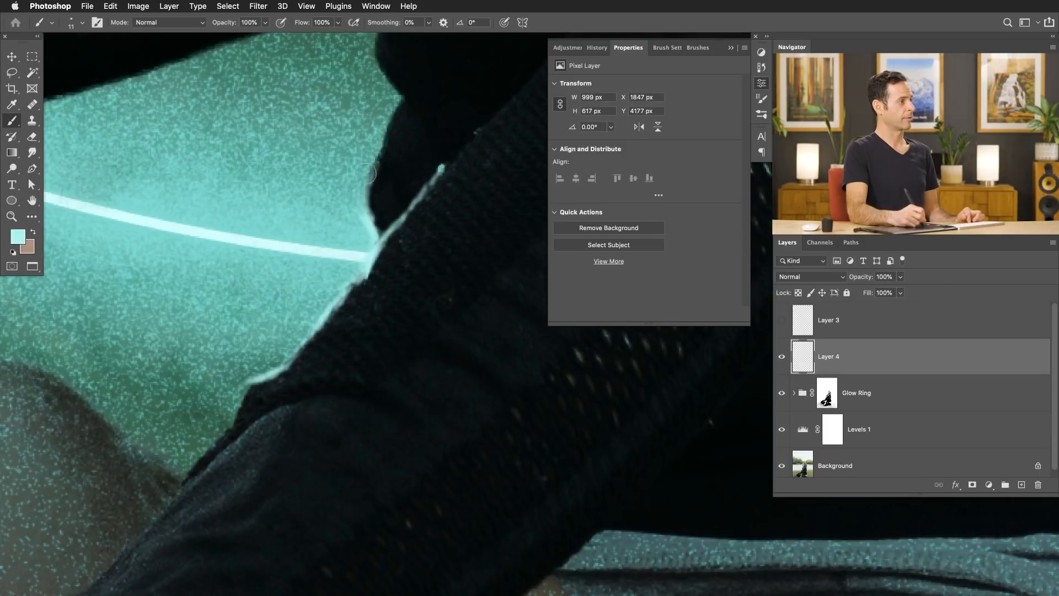
{"action": "scroll", "coordinate": [365, 174], "scroll_direction": "up", "scroll_amount": 4}
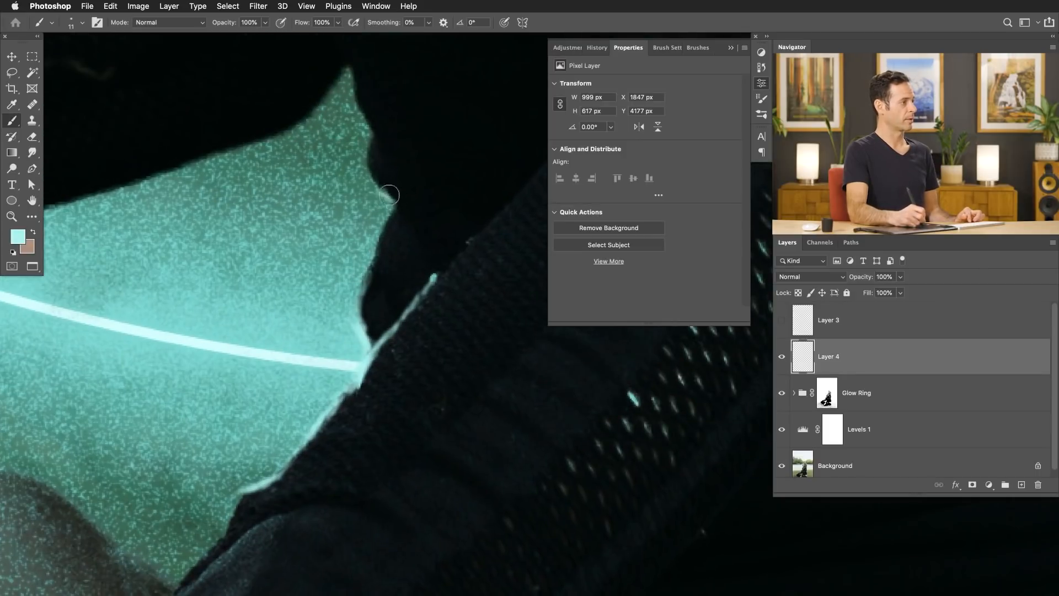
{"action": "left_click_drag", "start_coordinate": [369, 167], "coordinate": [371, 150]}
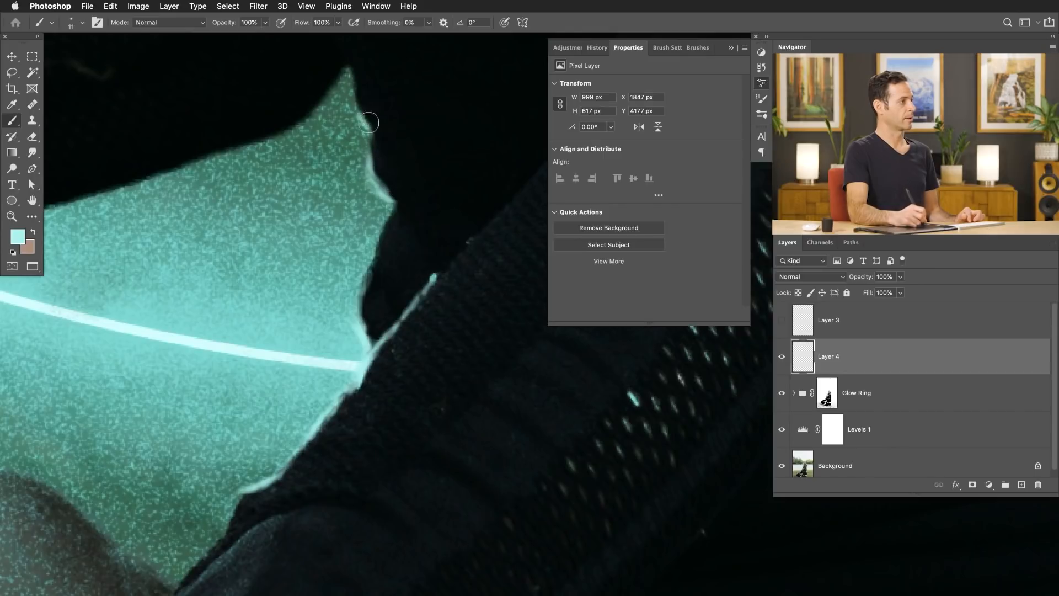
Paint a cyan rim light along the underside of the far arm, brightest around the ring, toward the wrist
{"action": "mouse_move", "coordinate": [359, 101]}
{"action": "left_mouse_down"}
{"action": "mouse_move", "coordinate": [326, 98]}
{"action": "mouse_move", "coordinate": [324, 86]}
{"action": "mouse_move", "coordinate": [310, 117]}
{"action": "mouse_move", "coordinate": [143, 187]}
{"action": "mouse_move", "coordinate": [145, 202]}
{"action": "mouse_move", "coordinate": [330, 188]}
{"action": "mouse_move", "coordinate": [317, 171]}
{"action": "mouse_move", "coordinate": [325, 161]}
{"action": "mouse_move", "coordinate": [96, 223]}
{"action": "left_mouse_up"}
{"action": "key", "text": "space"}
{"action": "key", "text": "space"}
{"action": "mouse_move", "coordinate": [207, 199]}
{"action": "left_mouse_down"}
{"action": "mouse_move", "coordinate": [101, 222]}
{"action": "mouse_move", "coordinate": [276, 219]}
{"action": "mouse_move", "coordinate": [80, 259]}
{"action": "mouse_move", "coordinate": [340, 280]}
{"action": "mouse_move", "coordinate": [232, 290]}
{"action": "left_mouse_up"}
{"action": "key", "text": "space"}
{"action": "mouse_move", "coordinate": [304, 274]}
{"action": "left_mouse_down"}
{"action": "mouse_move", "coordinate": [200, 297]}
{"action": "mouse_move", "coordinate": [324, 278]}
{"action": "mouse_move", "coordinate": [235, 279]}
{"action": "mouse_move", "coordinate": [285, 282]}
{"action": "mouse_move", "coordinate": [124, 303]}
{"action": "left_mouse_up"}
{"action": "mouse_move", "coordinate": [204, 291]}
{"action": "left_mouse_down"}
{"action": "mouse_move", "coordinate": [58, 315]}
{"action": "mouse_move", "coordinate": [120, 309]}
{"action": "left_mouse_up"}
{"action": "left_click_drag", "start_coordinate": [336, 266], "coordinate": [240, 285]}
{"action": "left_click_drag", "start_coordinate": [373, 264], "coordinate": [278, 277]}
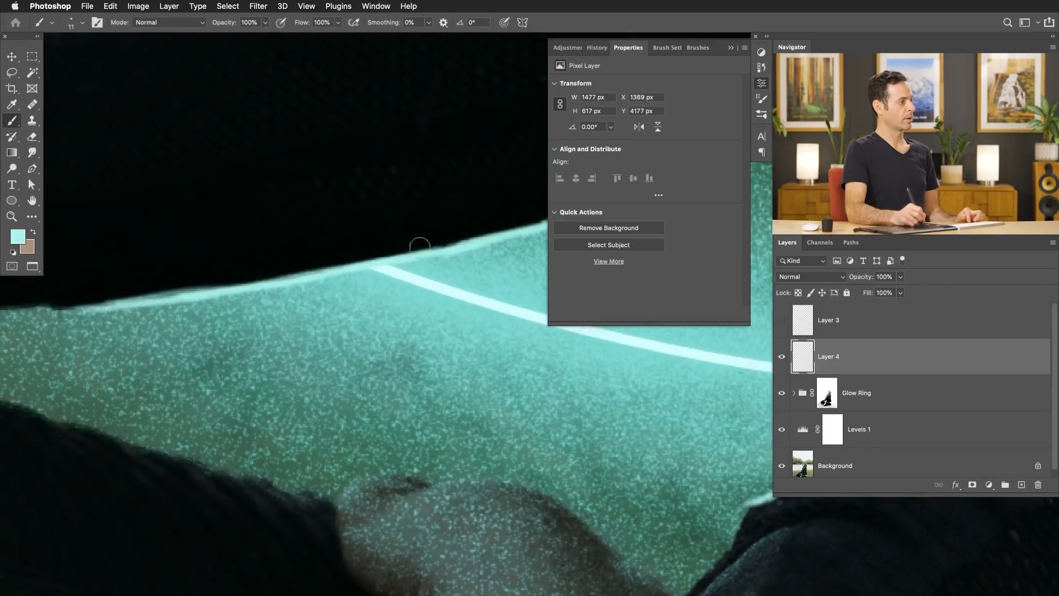
{"action": "left_click_drag", "start_coordinate": [461, 239], "coordinate": [350, 269]}
{"action": "left_click_drag", "start_coordinate": [460, 307], "coordinate": [355, 317]}
{"action": "mouse_move", "coordinate": [292, 324]}
{"action": "left_mouse_down"}
{"action": "mouse_move", "coordinate": [380, 285]}
{"action": "mouse_move", "coordinate": [179, 309]}
{"action": "left_mouse_up"}
{"action": "left_click_drag", "start_coordinate": [333, 286], "coordinate": [105, 313]}
Paint a cyan rim light along the folds on the top edge of the far sleeve, from the ring toward the cuff
{"action": "left_click_drag", "start_coordinate": [440, 320], "coordinate": [272, 336]}
{"action": "left_click_drag", "start_coordinate": [279, 286], "coordinate": [339, 246]}
{"action": "mouse_move", "coordinate": [86, 328]}
{"action": "left_mouse_down"}
{"action": "mouse_move", "coordinate": [208, 325]}
{"action": "mouse_move", "coordinate": [184, 318]}
{"action": "mouse_move", "coordinate": [381, 244]}
{"action": "mouse_move", "coordinate": [289, 293]}
{"action": "left_mouse_up"}
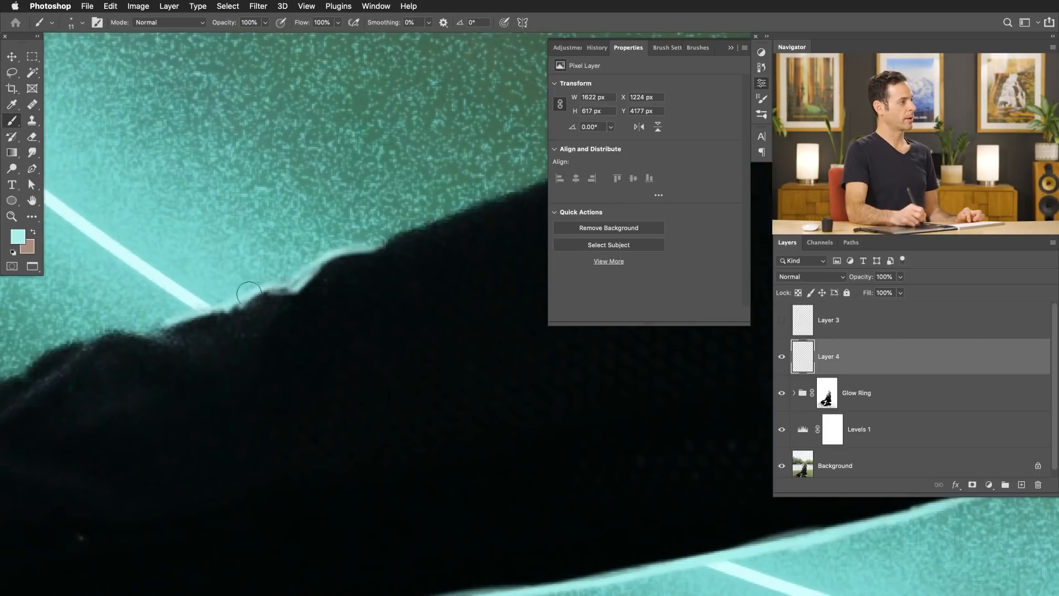
{"action": "mouse_move", "coordinate": [218, 313]}
{"action": "left_mouse_down"}
{"action": "mouse_move", "coordinate": [155, 333]}
{"action": "mouse_move", "coordinate": [110, 331]}
{"action": "mouse_move", "coordinate": [30, 369]}
{"action": "mouse_move", "coordinate": [225, 311]}
{"action": "mouse_move", "coordinate": [157, 316]}
{"action": "mouse_move", "coordinate": [119, 344]}
{"action": "left_mouse_up"}
{"action": "mouse_move", "coordinate": [116, 347]}
{"action": "left_mouse_down"}
{"action": "mouse_move", "coordinate": [293, 335]}
{"action": "mouse_move", "coordinate": [218, 331]}
{"action": "mouse_move", "coordinate": [169, 299]}
{"action": "left_mouse_up"}
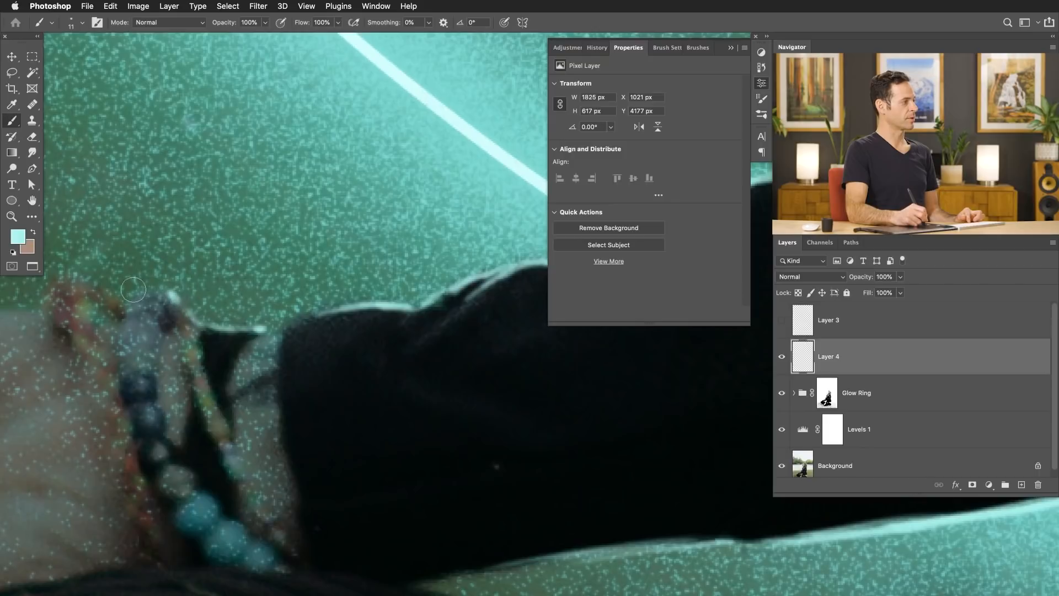
Add rim light to the bracelets and the far hand's upper edge, and compare the image with Layer 4 hidden and shown
{"action": "left_click_drag", "start_coordinate": [108, 291], "coordinate": [55, 274]}
{"action": "mouse_move", "coordinate": [53, 306]}
{"action": "left_mouse_down"}
{"action": "mouse_move", "coordinate": [265, 334]}
{"action": "mouse_move", "coordinate": [150, 344]}
{"action": "mouse_move", "coordinate": [130, 367]}
{"action": "mouse_move", "coordinate": [353, 304]}
{"action": "left_mouse_up"}
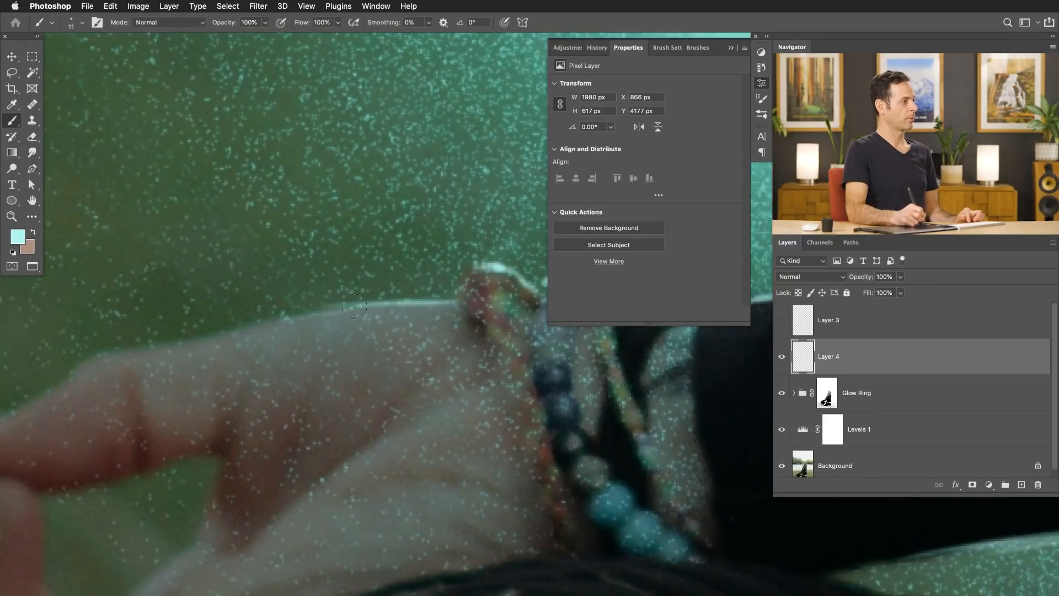
{"action": "mouse_move", "coordinate": [260, 326]}
{"action": "left_mouse_down"}
{"action": "mouse_move", "coordinate": [103, 351]}
{"action": "mouse_move", "coordinate": [37, 396]}
{"action": "left_mouse_up"}
{"action": "left_click_drag", "start_coordinate": [279, 381], "coordinate": [149, 373]}
{"action": "mouse_move", "coordinate": [436, 344]}
{"action": "left_mouse_down"}
{"action": "mouse_move", "coordinate": [247, 353]}
{"action": "mouse_move", "coordinate": [347, 352]}
{"action": "left_mouse_up"}
{"action": "left_click", "coordinate": [782, 356]}
{"action": "left_click", "coordinate": [782, 357]}
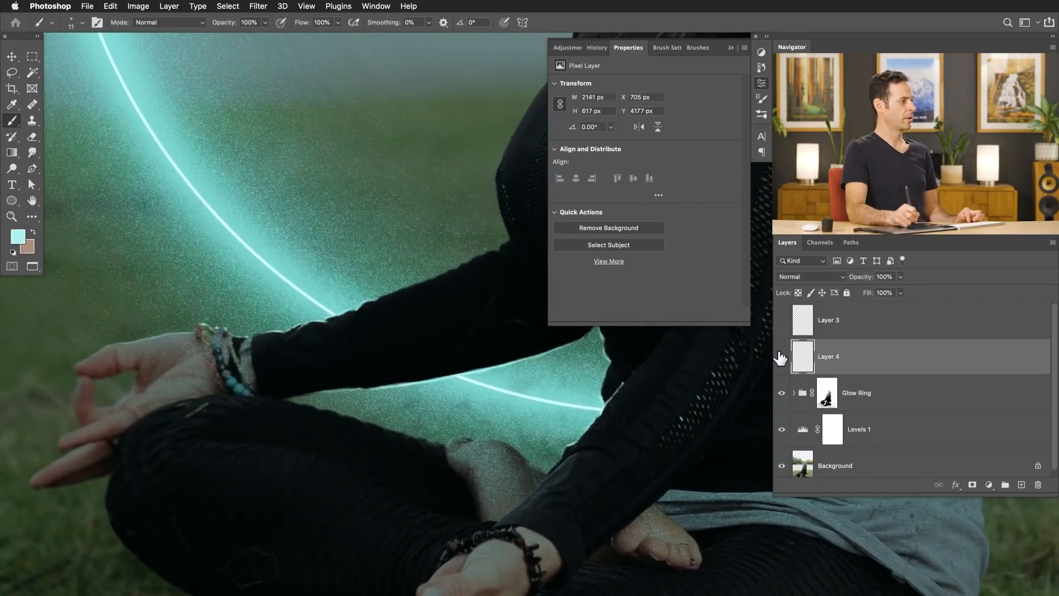
Paint a cyan rim light along the top edge of the bare foot below the ring, collapsing the Properties panel for room
{"action": "left_click_drag", "start_coordinate": [506, 457], "coordinate": [526, 451]}
{"action": "left_click_drag", "start_coordinate": [604, 396], "coordinate": [440, 431]}
{"action": "mouse_move", "coordinate": [490, 378]}
{"action": "left_mouse_down"}
{"action": "mouse_move", "coordinate": [581, 414]}
{"action": "mouse_move", "coordinate": [537, 395]}
{"action": "mouse_move", "coordinate": [607, 444]}
{"action": "mouse_move", "coordinate": [571, 424]}
{"action": "mouse_move", "coordinate": [611, 455]}
{"action": "mouse_move", "coordinate": [622, 481]}
{"action": "mouse_move", "coordinate": [616, 472]}
{"action": "mouse_move", "coordinate": [659, 489]}
{"action": "mouse_move", "coordinate": [638, 491]}
{"action": "mouse_move", "coordinate": [691, 512]}
{"action": "mouse_move", "coordinate": [660, 494]}
{"action": "mouse_move", "coordinate": [697, 525]}
{"action": "left_mouse_up"}
{"action": "left_click_drag", "start_coordinate": [674, 526], "coordinate": [477, 477]}
{"action": "left_click_drag", "start_coordinate": [276, 444], "coordinate": [538, 452]}
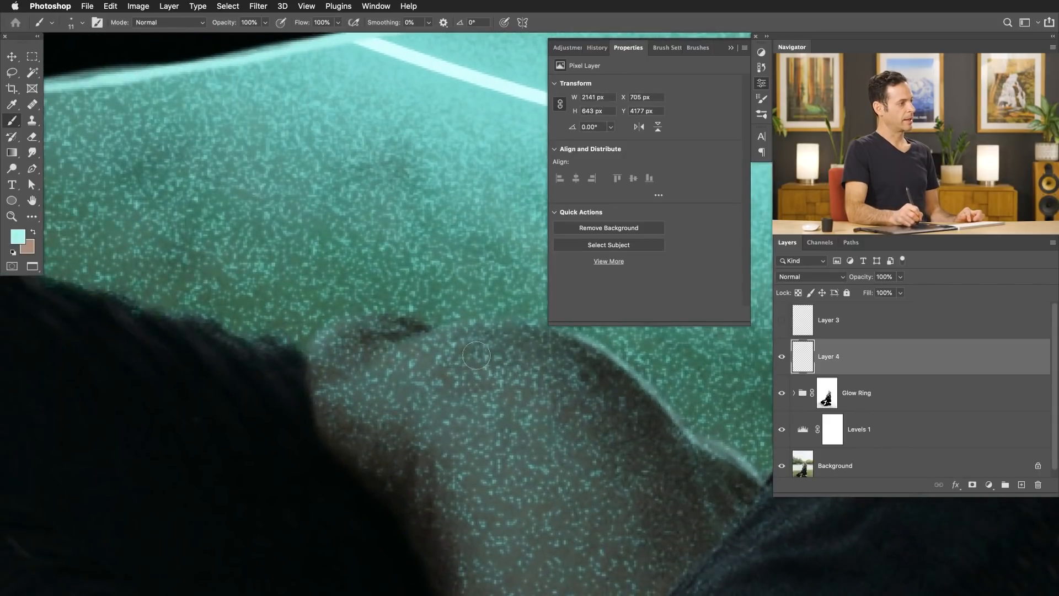
{"action": "left_click_drag", "start_coordinate": [548, 325], "coordinate": [468, 322]}
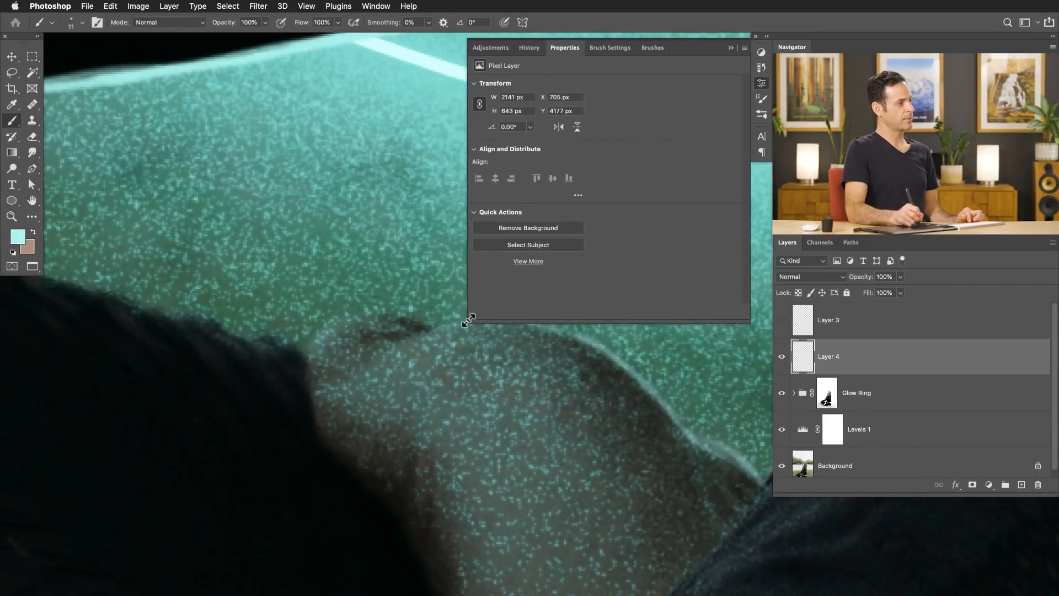
{"action": "left_click", "coordinate": [761, 83]}
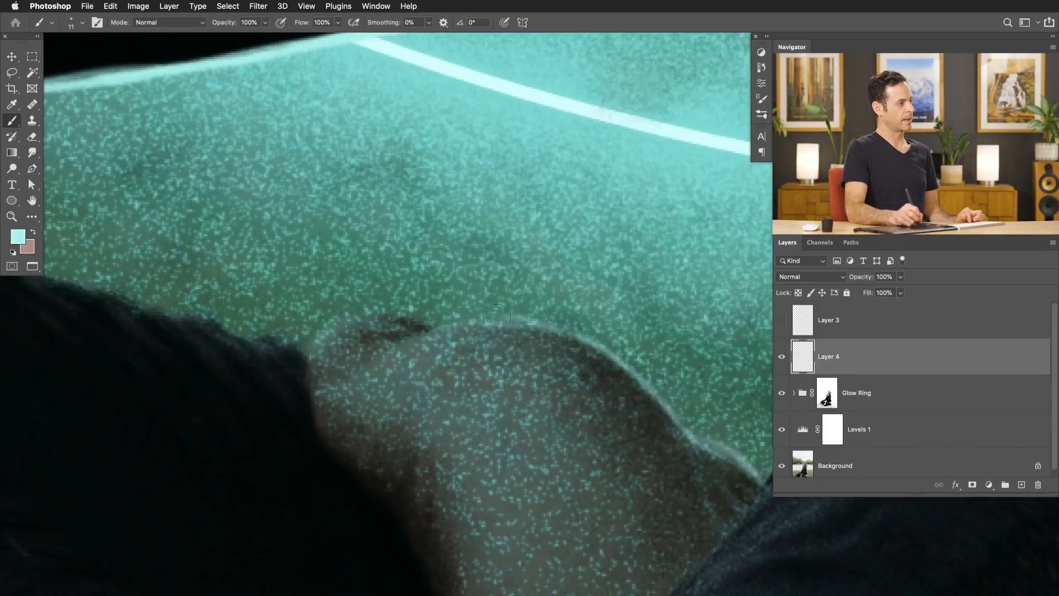
{"action": "mouse_move", "coordinate": [524, 327]}
{"action": "left_mouse_down"}
{"action": "mouse_move", "coordinate": [592, 343]}
{"action": "mouse_move", "coordinate": [629, 374]}
{"action": "left_mouse_up"}
{"action": "mouse_move", "coordinate": [423, 329]}
{"action": "left_mouse_down"}
{"action": "mouse_move", "coordinate": [388, 318]}
{"action": "mouse_move", "coordinate": [319, 325]}
{"action": "left_mouse_up"}
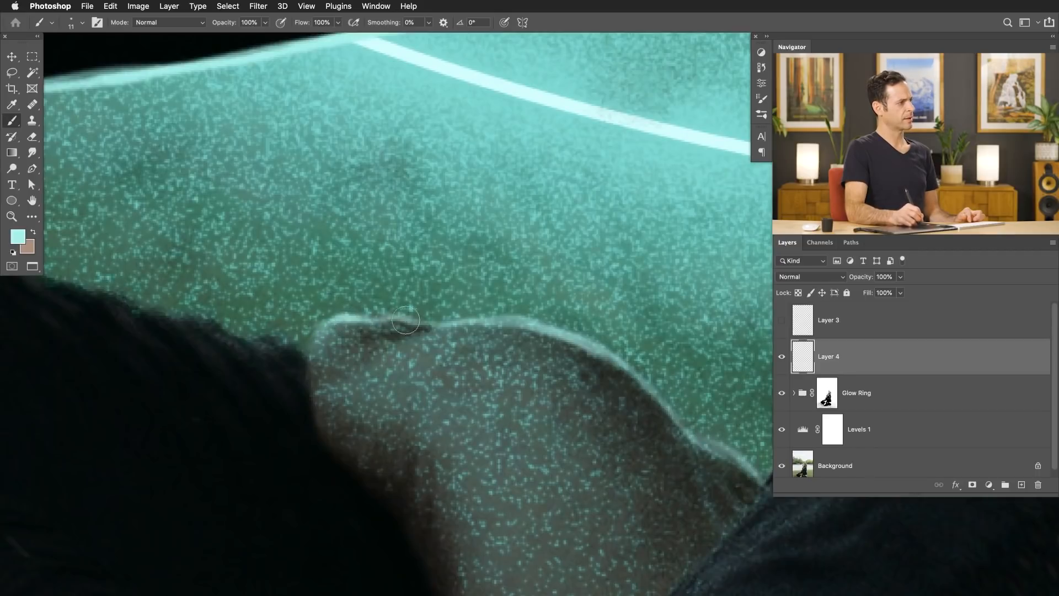
Paint a short cyan rim light on the black trouser leg where it meets the foot
{"action": "mouse_move", "coordinate": [304, 362]}
{"action": "left_mouse_down"}
{"action": "mouse_move", "coordinate": [265, 333]}
{"action": "mouse_move", "coordinate": [255, 337]}
{"action": "mouse_move", "coordinate": [287, 347]}
{"action": "mouse_move", "coordinate": [220, 330]}
{"action": "left_mouse_up"}
{"action": "key", "text": "r"}
{"action": "mouse_move", "coordinate": [208, 378]}
{"action": "left_mouse_down"}
{"action": "mouse_move", "coordinate": [473, 445]}
{"action": "mouse_move", "coordinate": [462, 437]}
{"action": "left_mouse_up"}
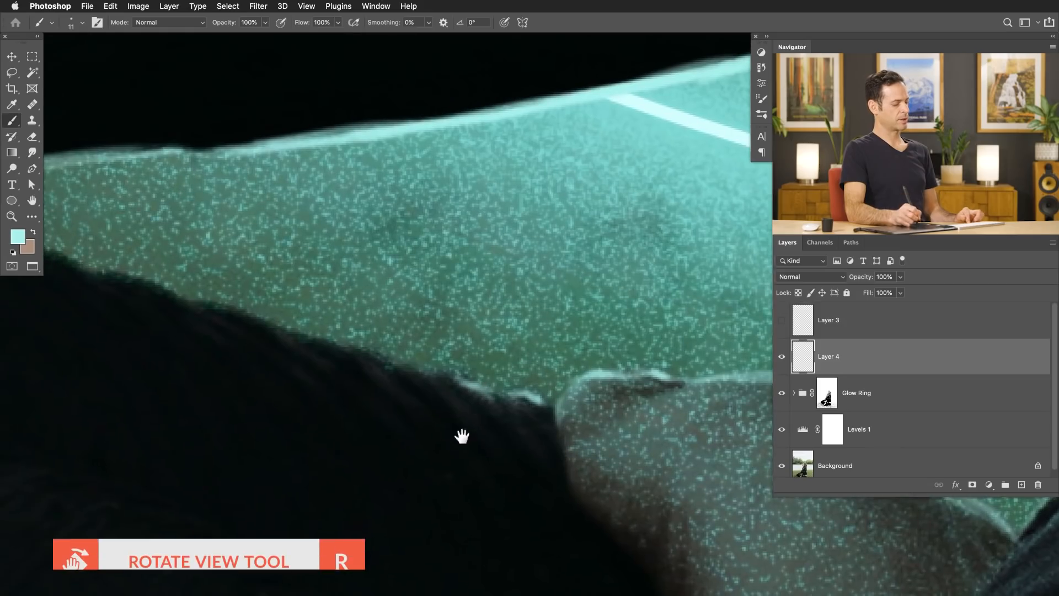
Rotate the canvas view to -52° and extend the cyan rim light along the trouser leg's upper edge toward the far sleeve
{"action": "key", "text": "r"}
{"action": "left_click_drag", "start_coordinate": [333, 309], "coordinate": [343, 430]}
{"action": "mouse_move", "coordinate": [455, 309]}
{"action": "left_mouse_down"}
{"action": "mouse_move", "coordinate": [407, 348]}
{"action": "mouse_move", "coordinate": [491, 447]}
{"action": "mouse_move", "coordinate": [548, 287]}
{"action": "mouse_move", "coordinate": [475, 308]}
{"action": "mouse_move", "coordinate": [485, 295]}
{"action": "left_mouse_up"}
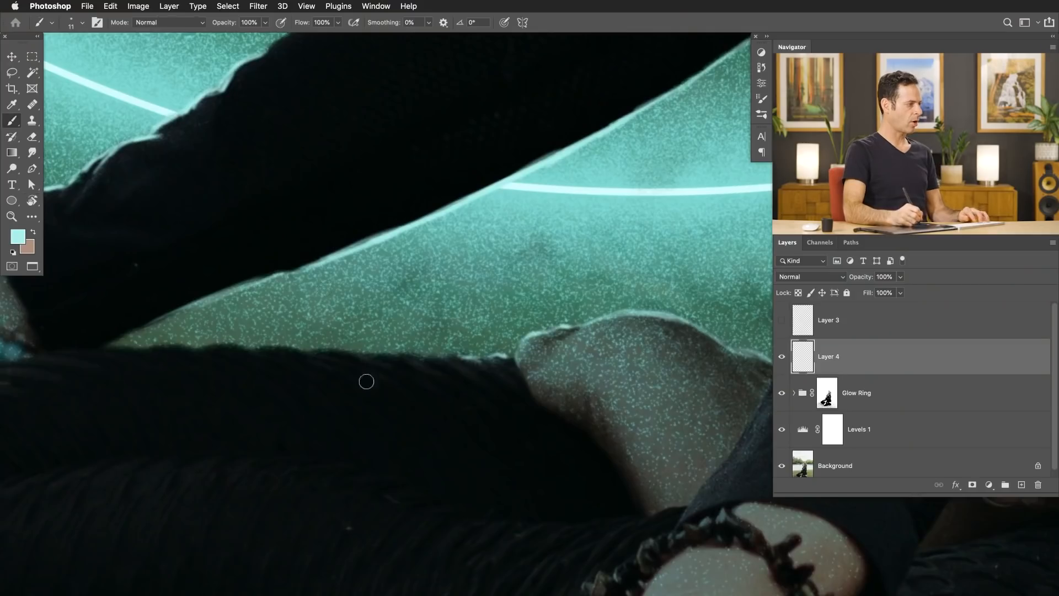
{"action": "left_click_drag", "start_coordinate": [367, 378], "coordinate": [393, 369]}
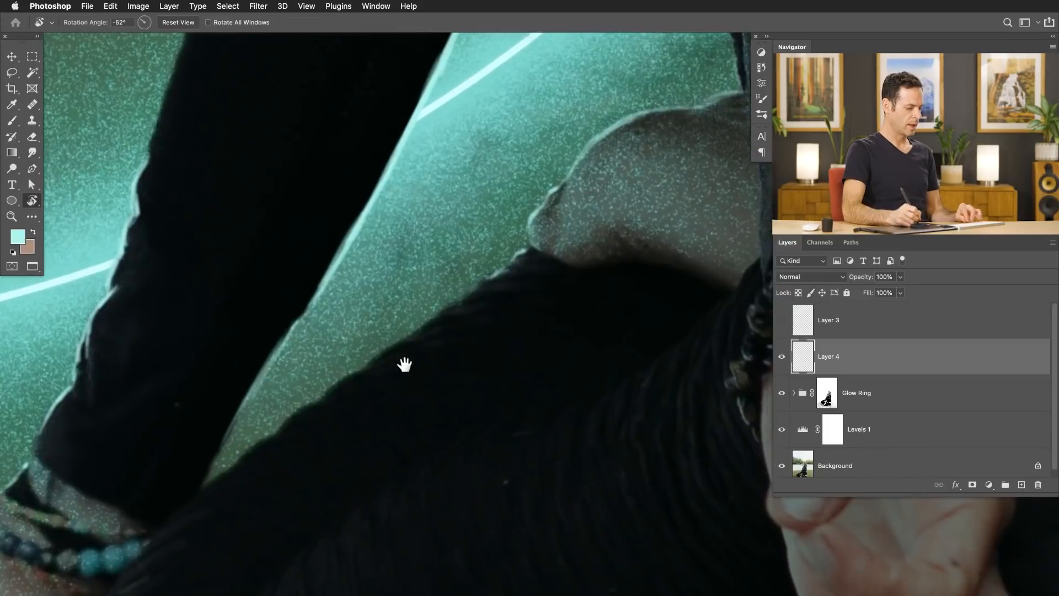
{"action": "key", "text": "b"}
{"action": "left_click_drag", "start_coordinate": [479, 290], "coordinate": [505, 285]}
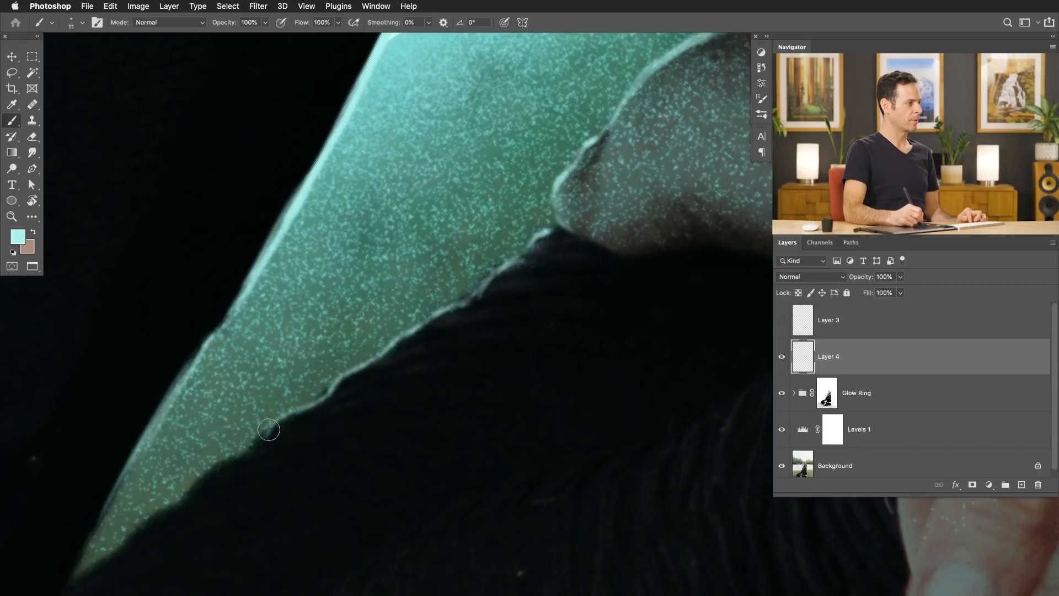
{"action": "left_click_drag", "start_coordinate": [241, 454], "coordinate": [229, 459]}
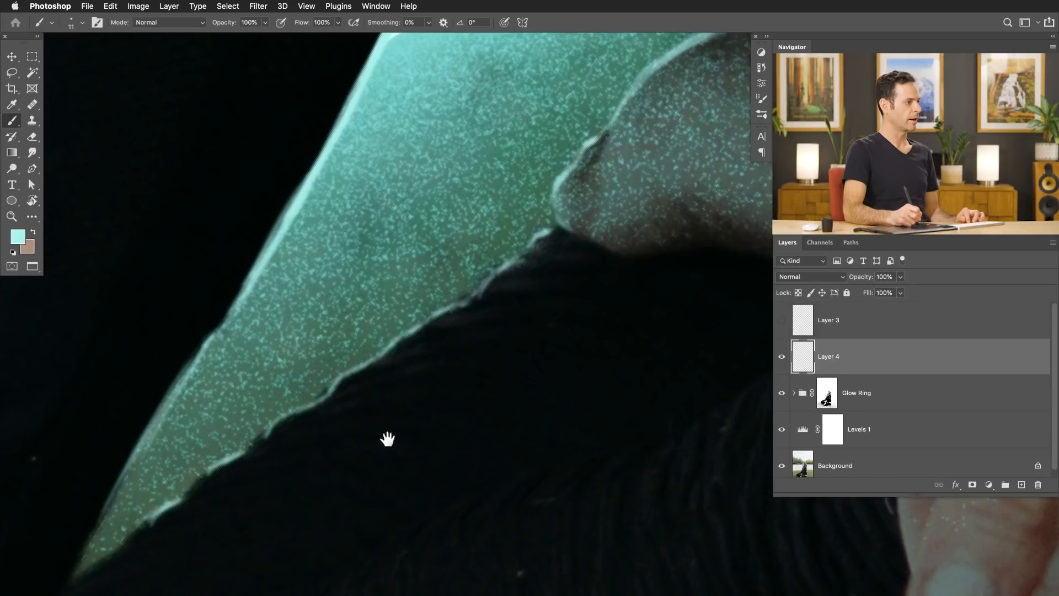
{"action": "left_click_drag", "start_coordinate": [422, 427], "coordinate": [360, 450]}
{"action": "left_click_drag", "start_coordinate": [459, 455], "coordinate": [366, 480]}
{"action": "left_click_drag", "start_coordinate": [490, 447], "coordinate": [455, 445]}
Rotate the canvas view back to 0° and show the whole image
{"action": "key", "text": "r"}
{"action": "left_click_drag", "start_coordinate": [598, 331], "coordinate": [542, 449]}
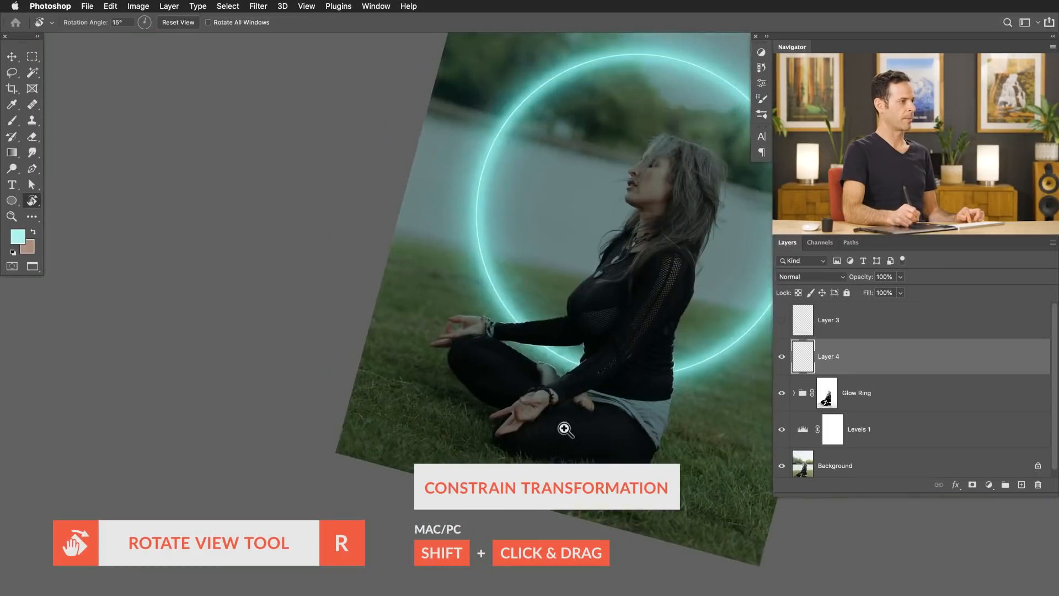
{"action": "left_click_drag", "start_coordinate": [563, 428], "coordinate": [534, 422]}
{"action": "key", "text": "Escape"}
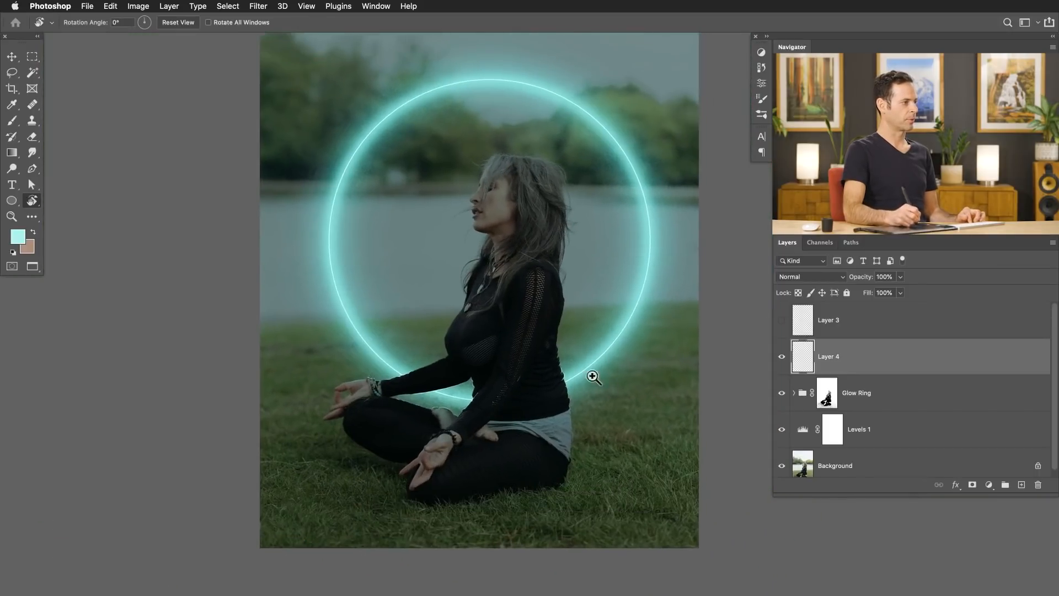
Rotate the canvas view to 74° and paint a thin cyan rim light along the front contour of the chest
{"action": "left_click", "coordinate": [594, 377]}
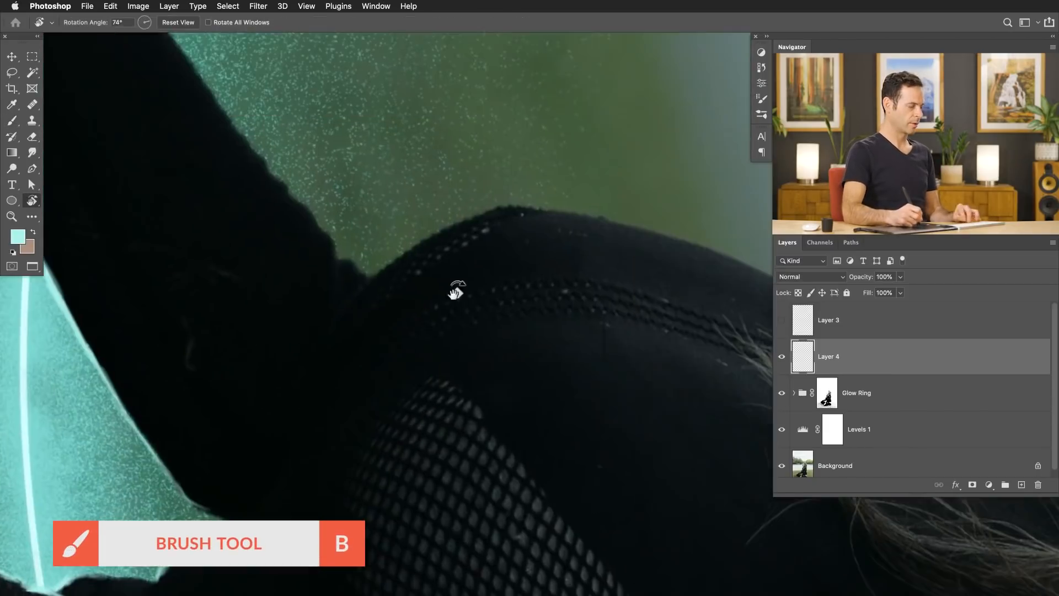
{"action": "key", "text": "b"}
{"action": "left_click_drag", "start_coordinate": [391, 263], "coordinate": [468, 215]}
{"action": "left_click_drag", "start_coordinate": [331, 314], "coordinate": [543, 196]}
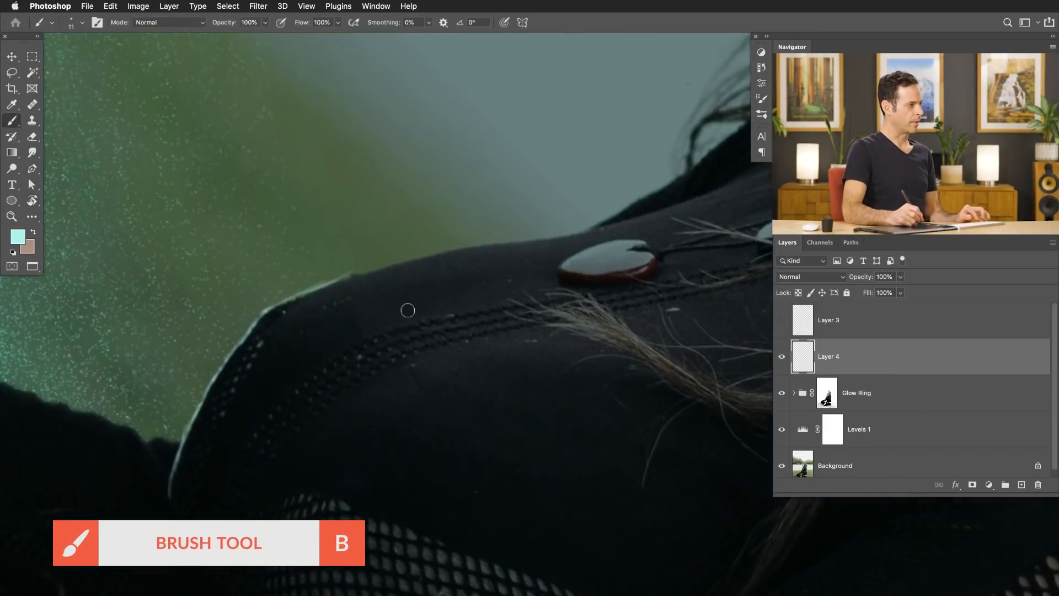
{"action": "mouse_move", "coordinate": [331, 284]}
{"action": "left_mouse_down"}
{"action": "mouse_move", "coordinate": [605, 219]}
{"action": "mouse_move", "coordinate": [684, 175]}
{"action": "left_mouse_up"}
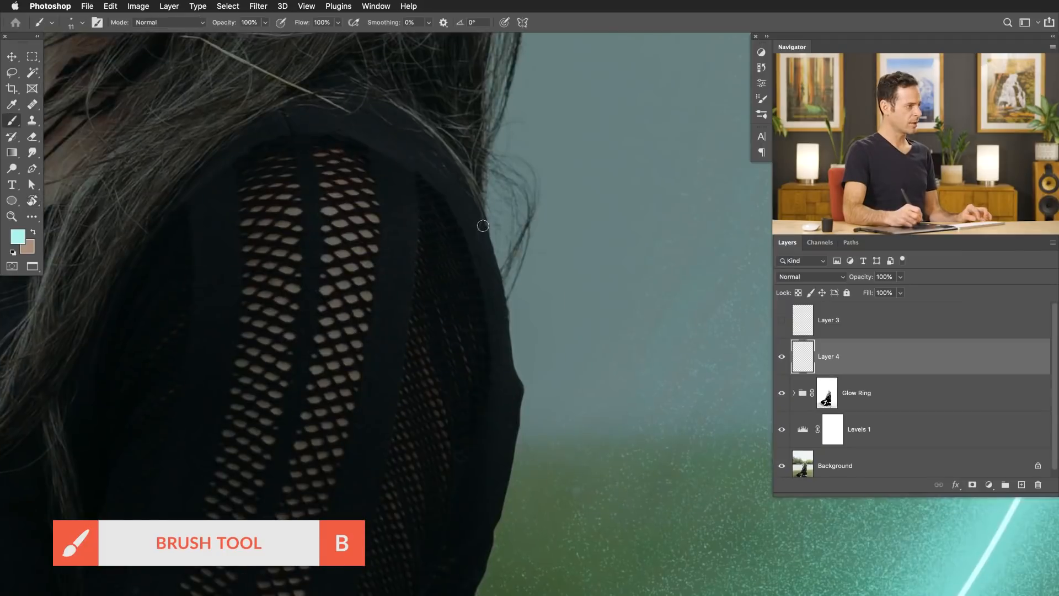
Paint a cyan rim light down the back edge of the near shoulder and upper sleeve
{"action": "left_click_drag", "start_coordinate": [478, 221], "coordinate": [527, 419]}
{"action": "key", "text": "e"}
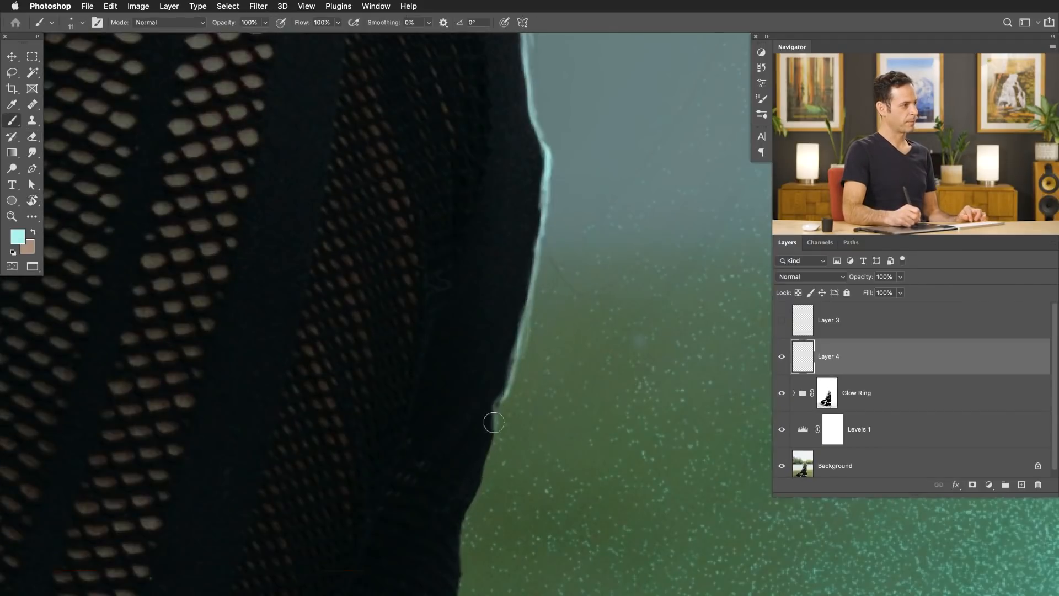
{"action": "key", "text": "b"}
{"action": "left_click_drag", "start_coordinate": [497, 430], "coordinate": [416, 409]}
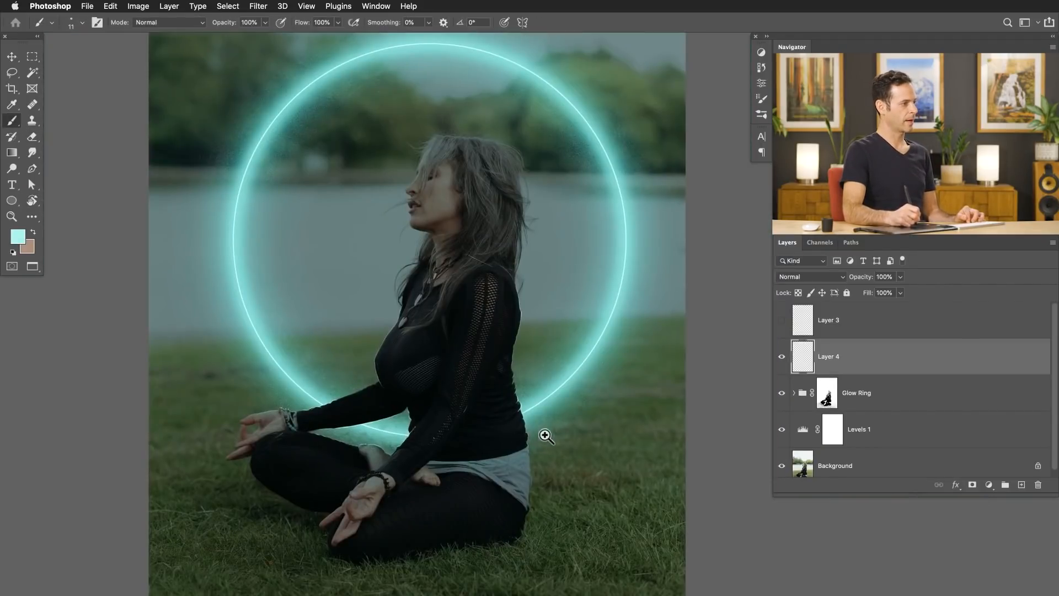
Paint fine cyan highlights on the hair strands below the chin and in front of the neck with a 9 px brush
{"action": "left_click_drag", "start_coordinate": [530, 439], "coordinate": [388, 357]}
{"action": "left_click_drag", "start_coordinate": [452, 151], "coordinate": [435, 298]}
{"action": "left_click_drag", "start_coordinate": [388, 247], "coordinate": [434, 226]}
{"action": "left_click_drag", "start_coordinate": [454, 259], "coordinate": [433, 333]}
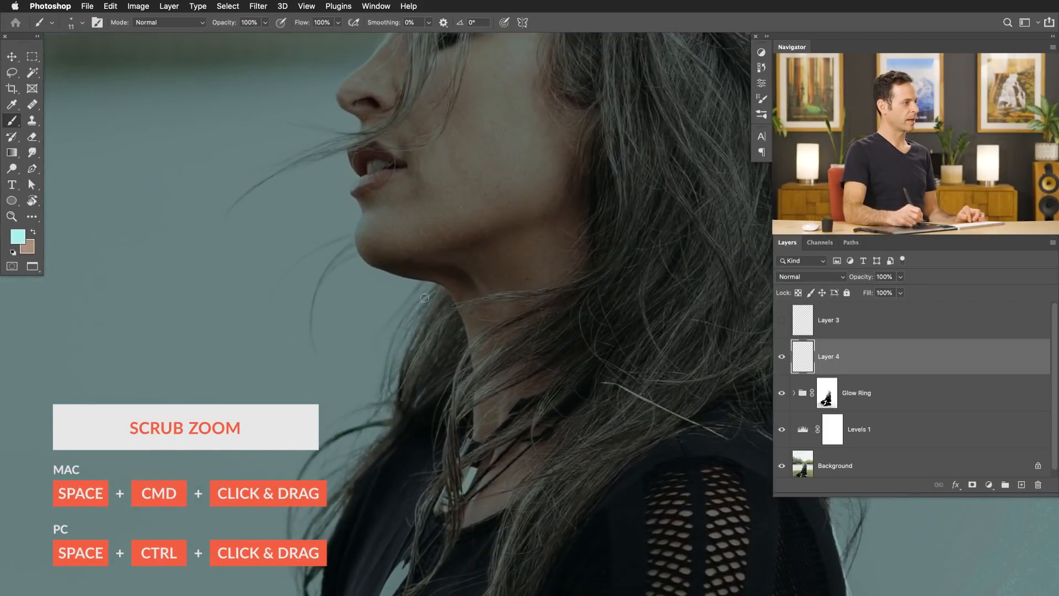
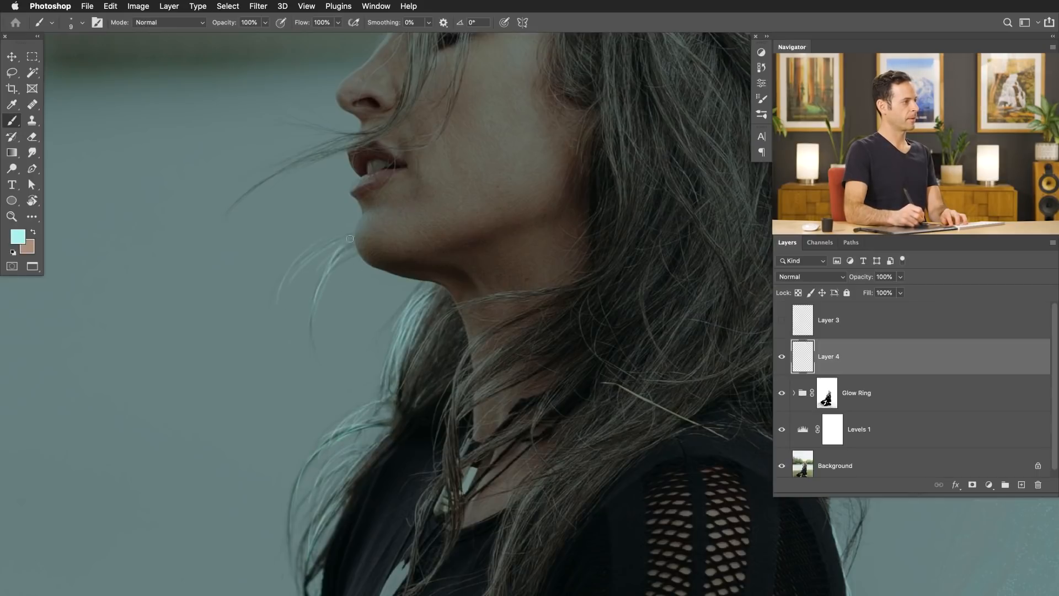
Paint cyan highlights on the strands blowing in front of the mouth, and clean them up with a 20 px eraser
{"action": "scroll", "coordinate": [272, 323], "scroll_direction": "up", "scroll_amount": 3}
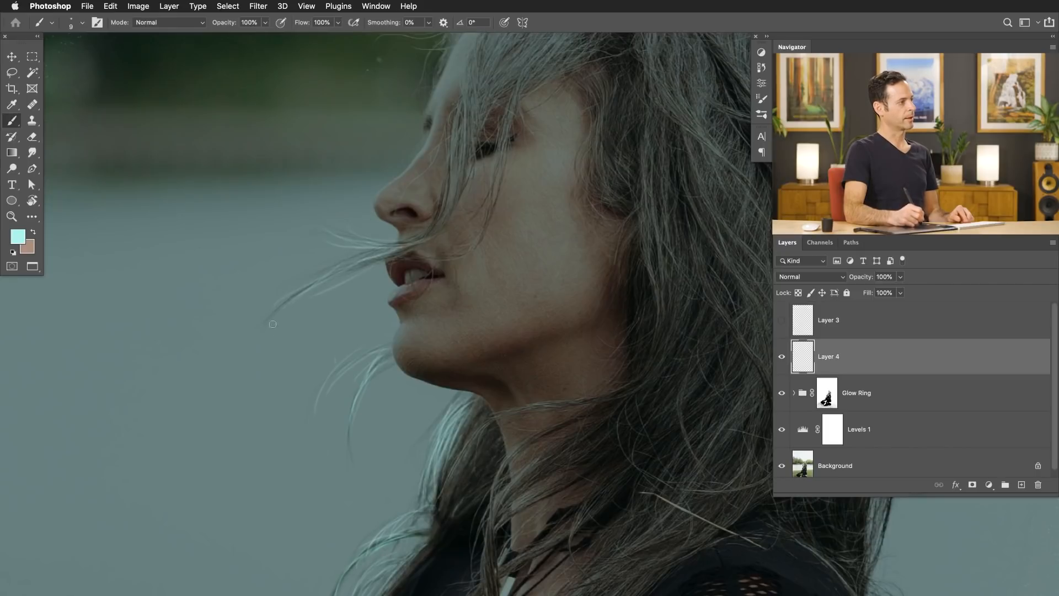
{"action": "key", "text": "e"}
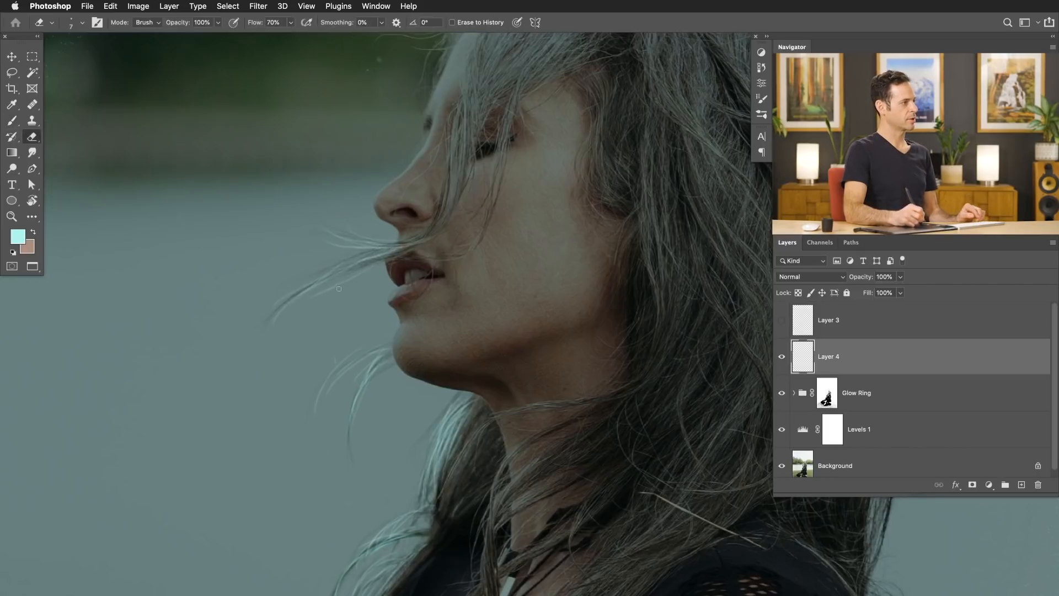
{"action": "left_click_drag", "start_coordinate": [338, 300], "coordinate": [345, 300]}
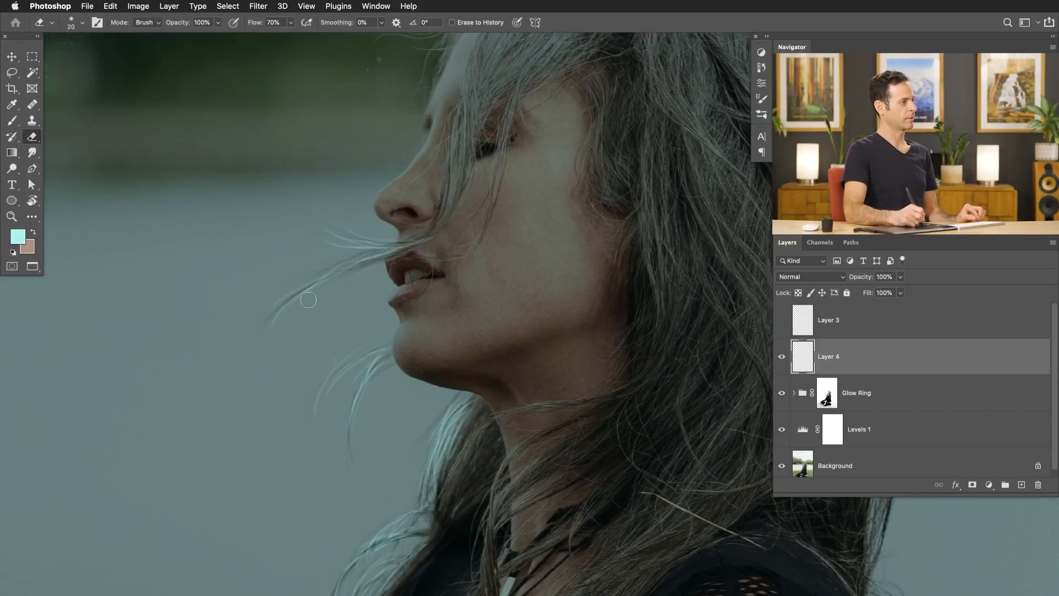
Paint fine cyan highlights on the flyaway hair strands at the top of the head
{"action": "scroll", "coordinate": [286, 283], "scroll_direction": "up", "scroll_amount": 5}
{"action": "key", "text": "b"}
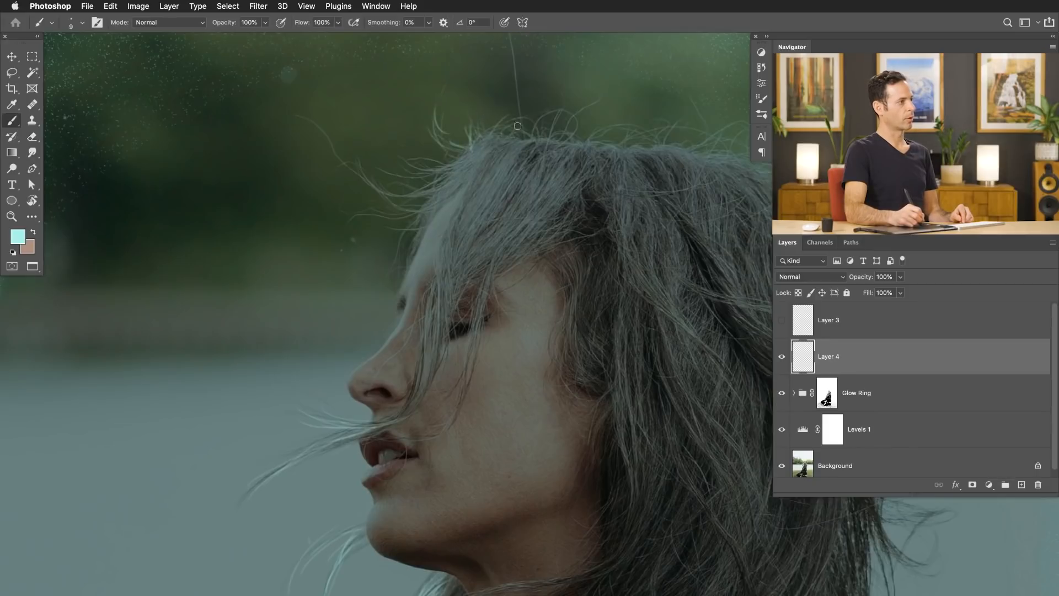
{"action": "left_click_drag", "start_coordinate": [565, 166], "coordinate": [433, 303]}
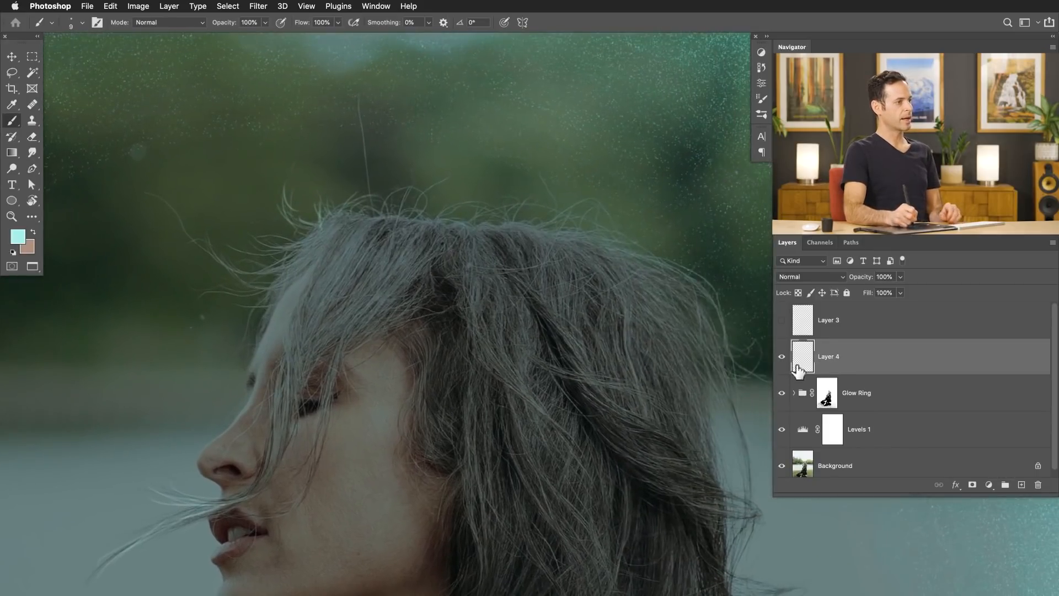
Show only the Background, add a new layer above Layer 4, and select the light hair strands using Color Range with fuzziness 63
{"action": "left_click", "coordinate": [782, 428]}
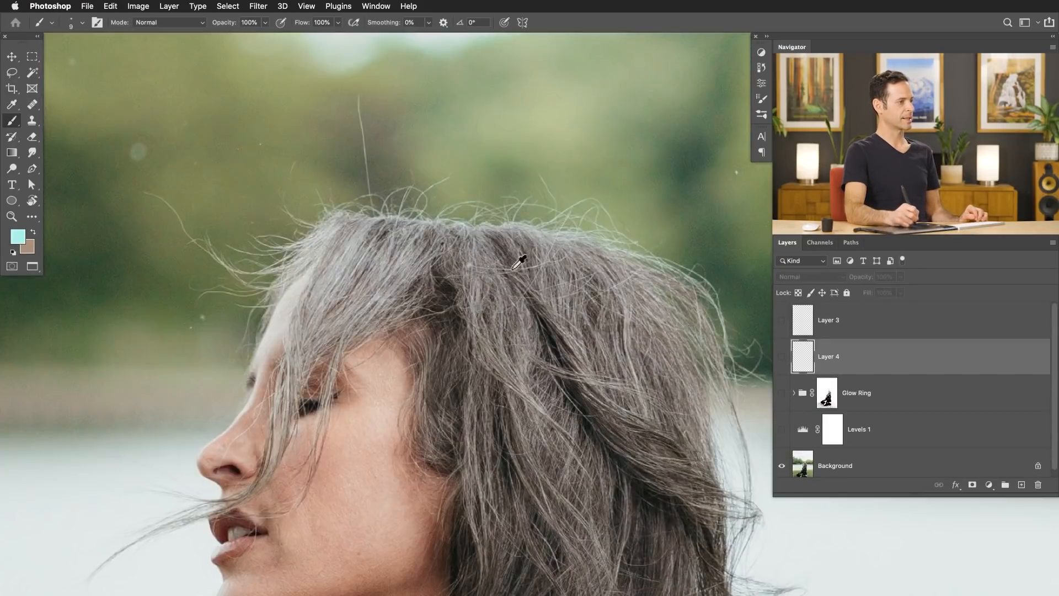
{"action": "key", "text": "alt+shift+super+n"}
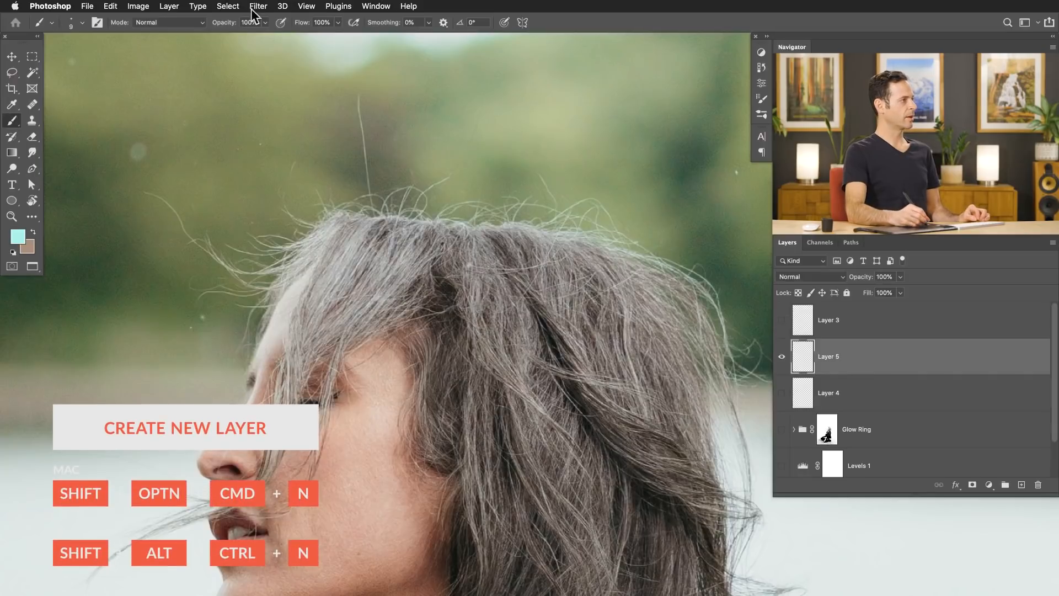
{"action": "left_click", "coordinate": [227, 6]}
{"action": "left_click", "coordinate": [254, 114]}
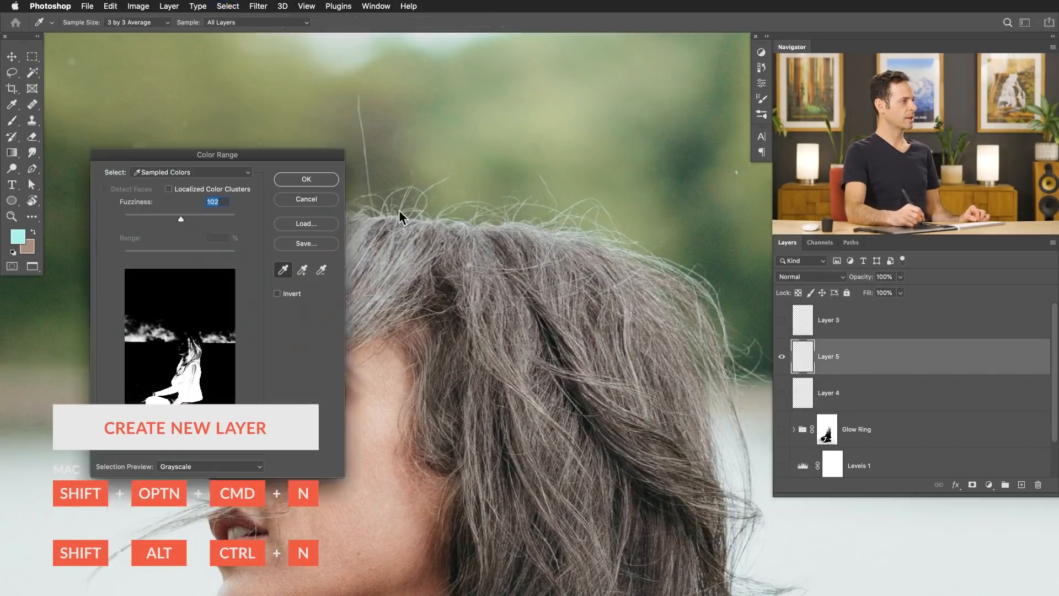
{"action": "left_click", "coordinate": [388, 216]}
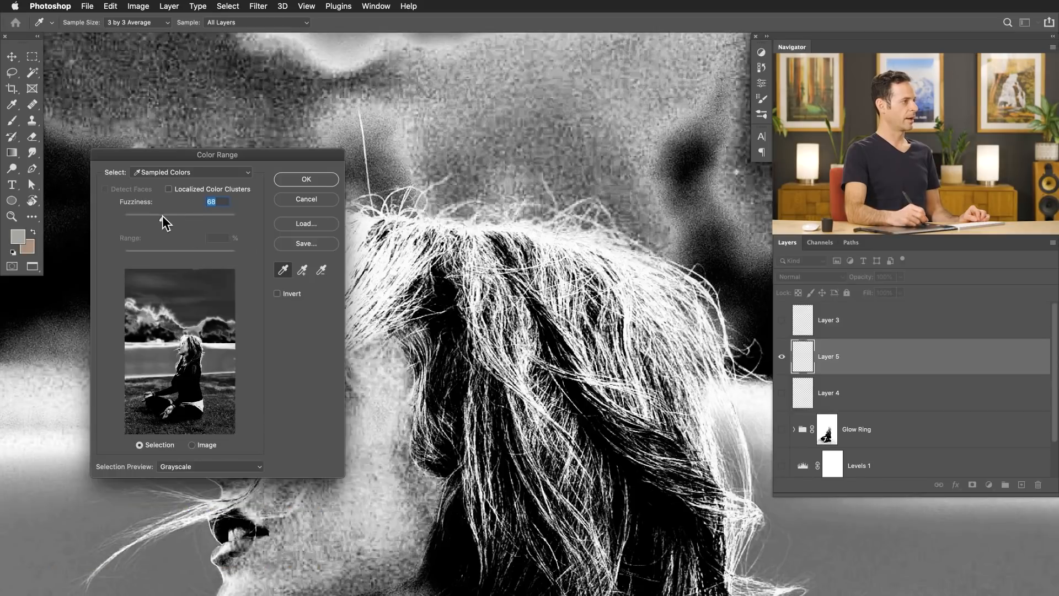
{"action": "left_click", "coordinate": [160, 219]}
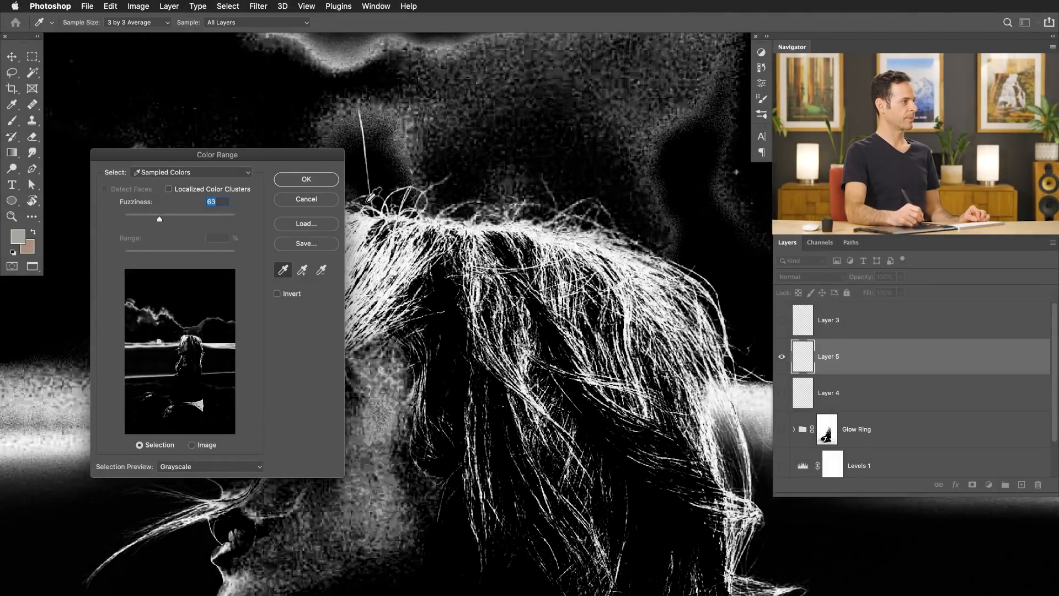
{"action": "left_click", "coordinate": [306, 180]}
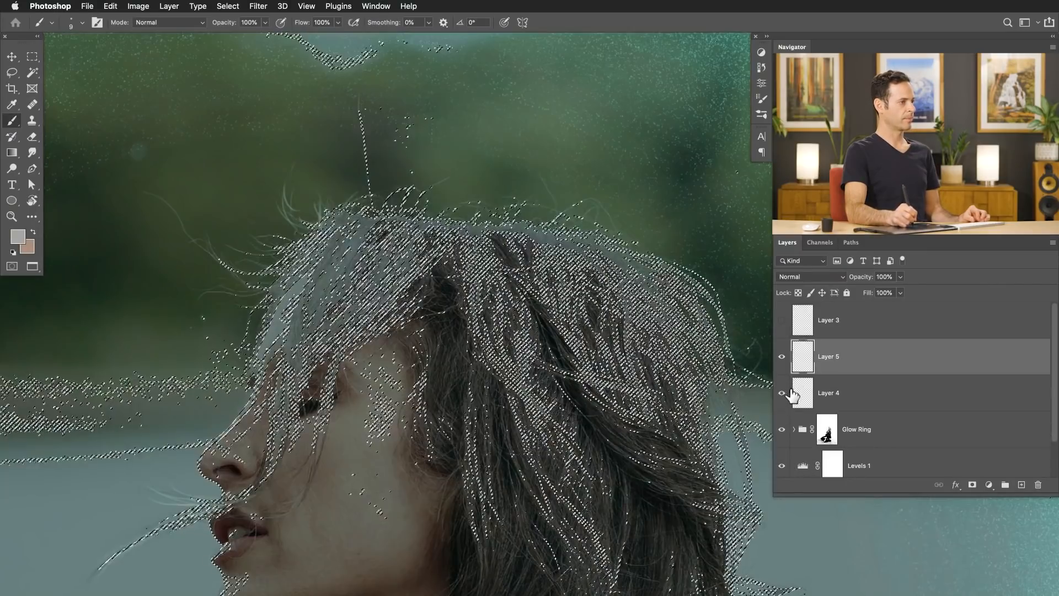
On another new layer, paint sampled cyan over the flyaway hair inside the hidden selection with a 65 px brush, and erase the spill behind the head
{"action": "key", "text": "alt+shift+super+n"}
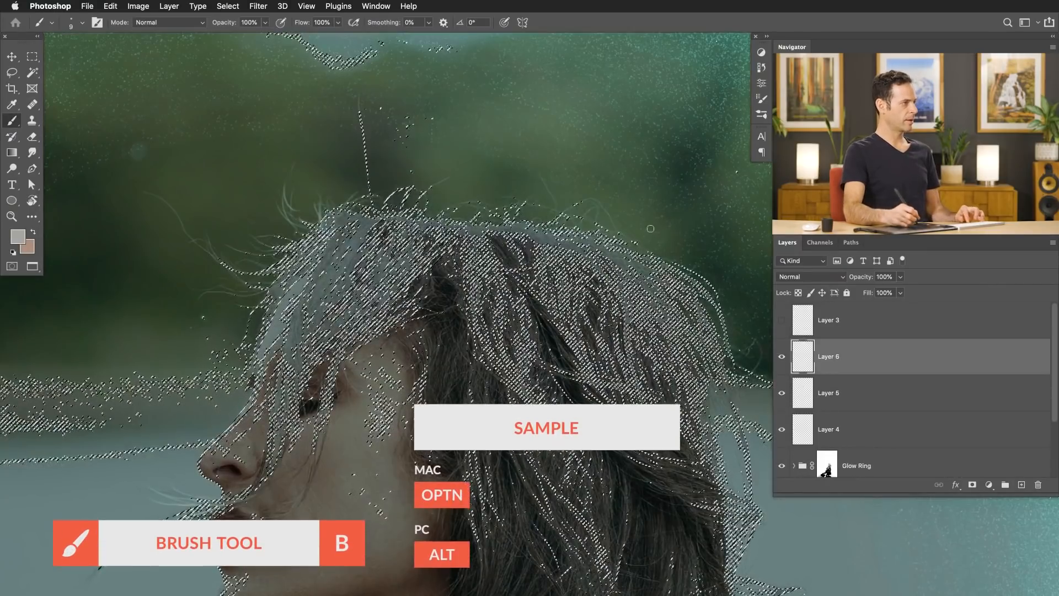
{"action": "left_click_drag", "start_coordinate": [434, 170], "coordinate": [387, 166]}
{"action": "left_click", "coordinate": [568, 81], "text": "alt"}
{"action": "left_click_drag", "start_coordinate": [490, 166], "coordinate": [518, 188]}
{"action": "key", "text": "super+h"}
{"action": "left_click_drag", "start_coordinate": [432, 169], "coordinate": [464, 163]}
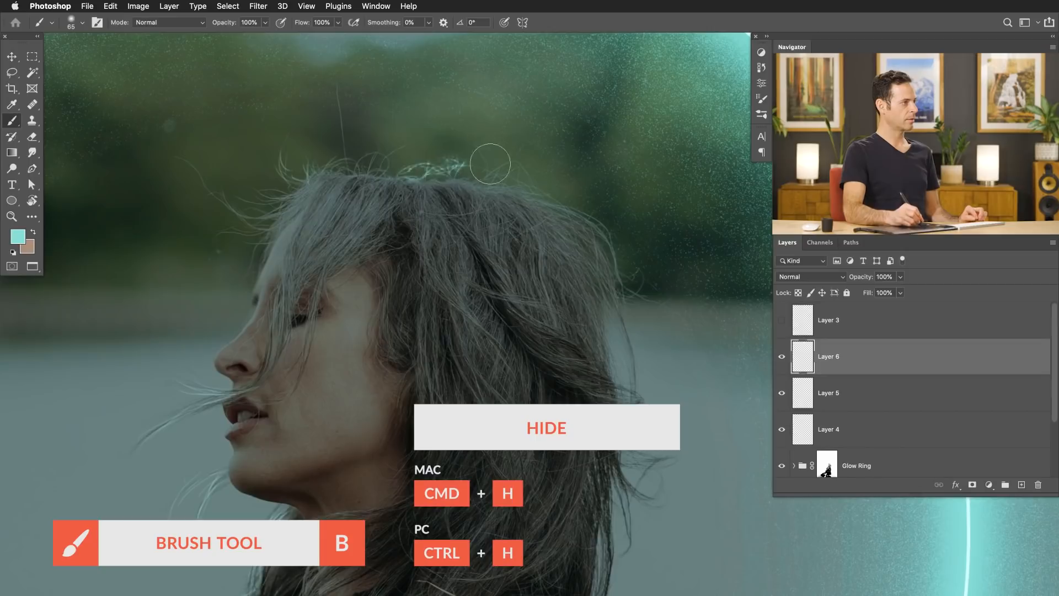
{"action": "mouse_move", "coordinate": [538, 173]}
{"action": "left_mouse_down"}
{"action": "mouse_move", "coordinate": [584, 192]}
{"action": "mouse_move", "coordinate": [638, 295]}
{"action": "mouse_move", "coordinate": [639, 321]}
{"action": "left_mouse_up"}
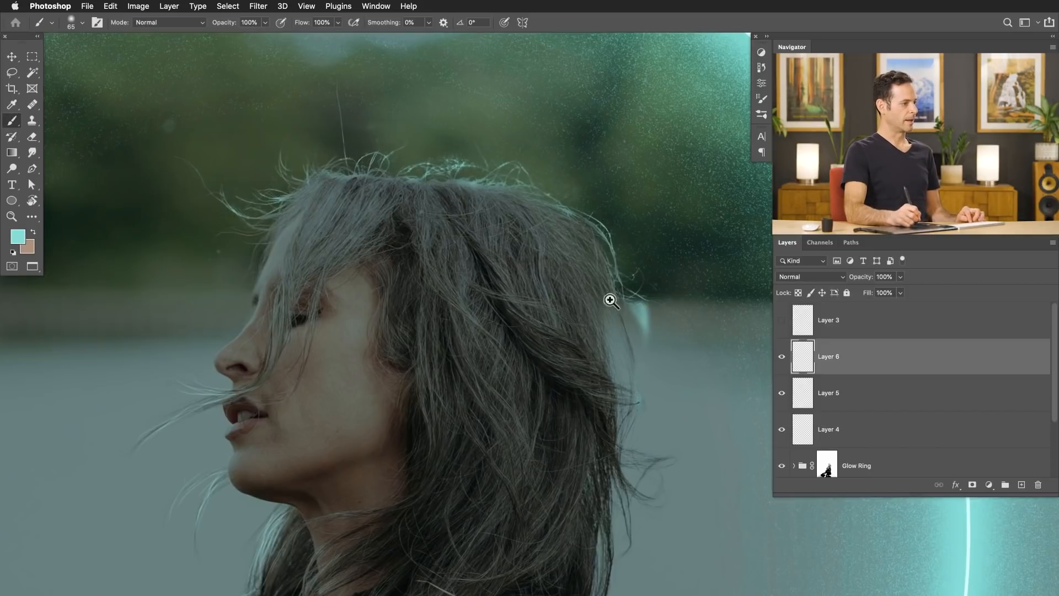
{"action": "key", "text": "e"}
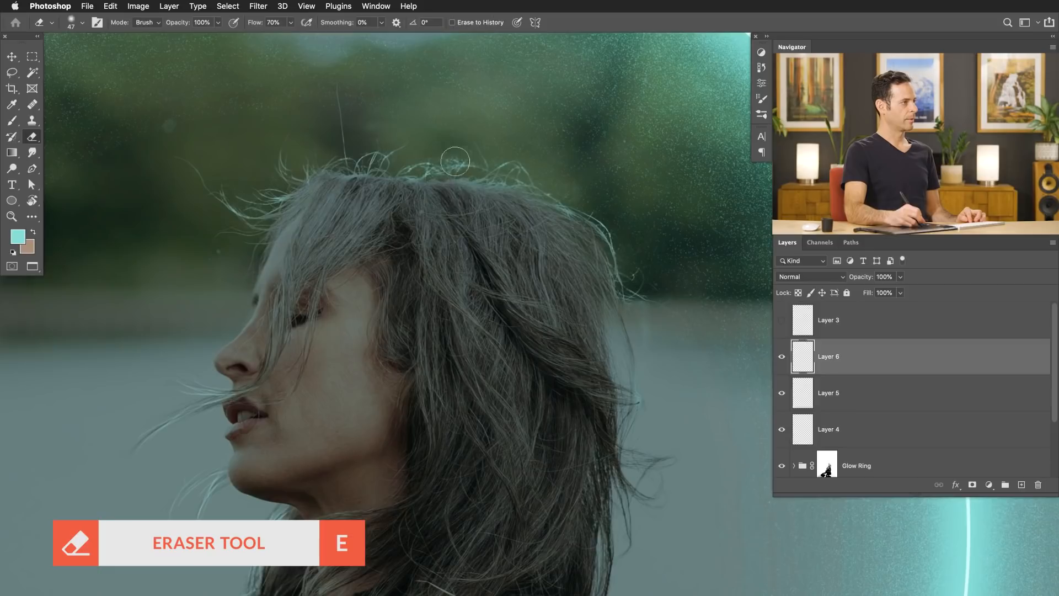
Paint cyan highlights on the hair roots along the front hairline and top of the head with an 8 px brush
{"action": "key", "text": "b"}
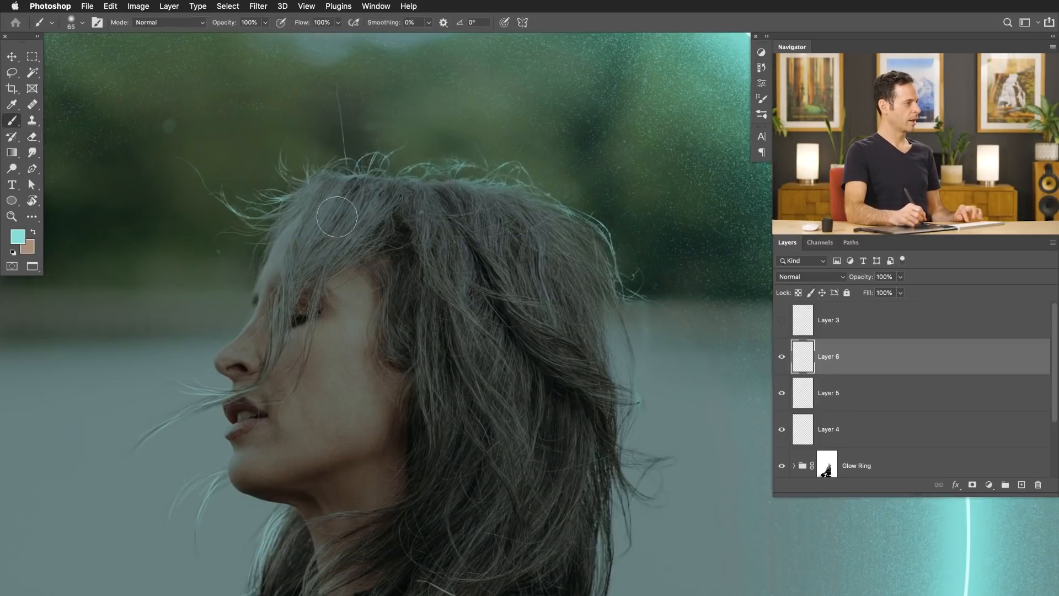
{"action": "left_click", "coordinate": [310, 184], "text": "super"}
{"action": "mouse_move", "coordinate": [372, 189]}
{"action": "left_mouse_down"}
{"action": "mouse_move", "coordinate": [288, 181]}
{"action": "mouse_move", "coordinate": [352, 183]}
{"action": "mouse_move", "coordinate": [389, 160]}
{"action": "left_mouse_up"}
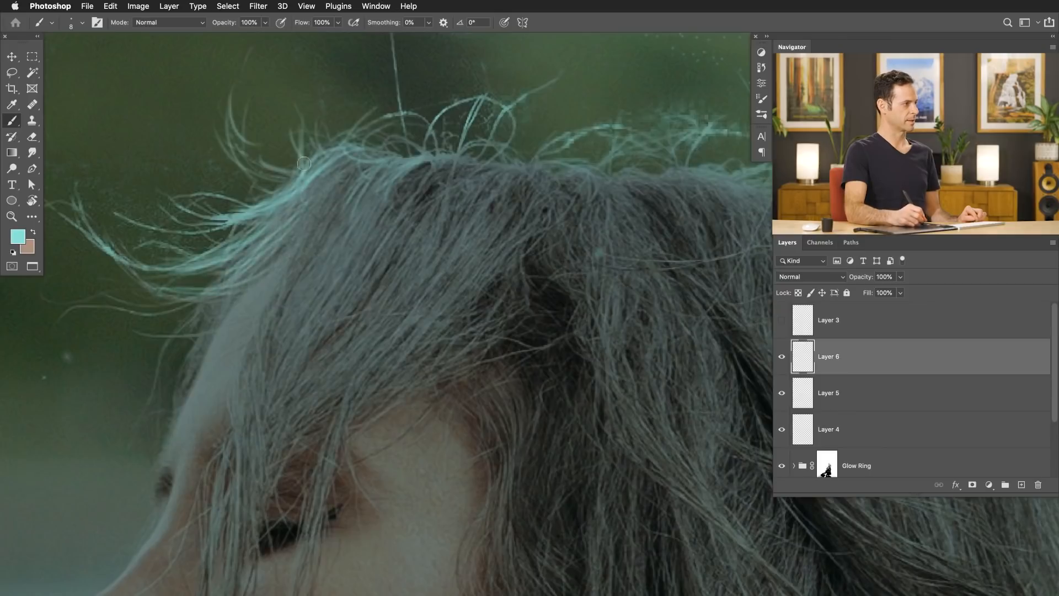
{"action": "left_click_drag", "start_coordinate": [250, 232], "coordinate": [304, 175]}
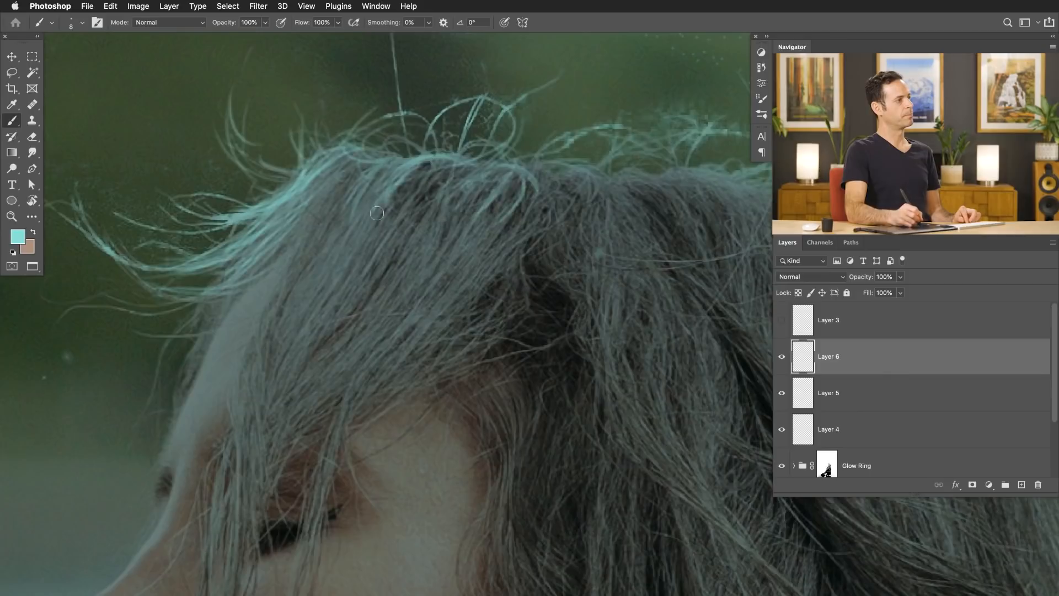
{"action": "left_click_drag", "start_coordinate": [574, 163], "coordinate": [422, 228]}
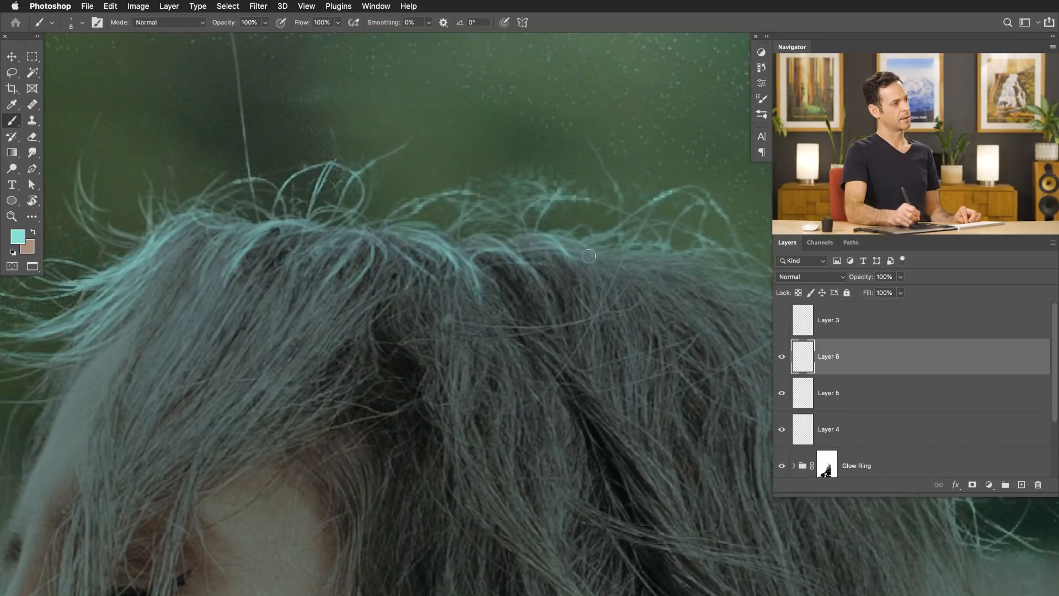
Extend the cyan hair highlights over the crown and down the upper back curve of the head
{"action": "left_click_drag", "start_coordinate": [570, 249], "coordinate": [460, 270]}
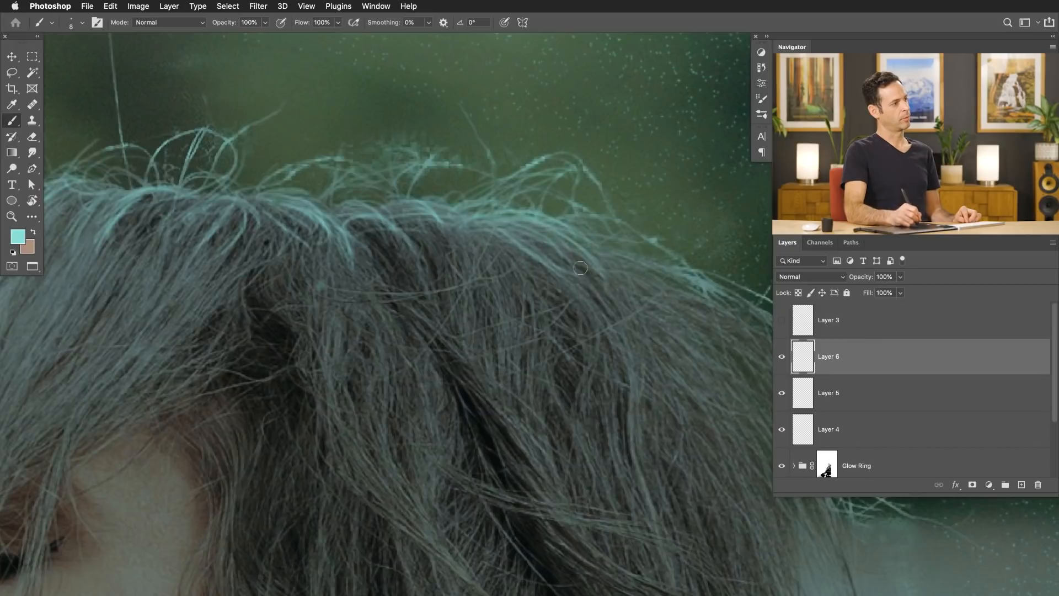
{"action": "mouse_move", "coordinate": [613, 297]}
{"action": "left_mouse_down"}
{"action": "mouse_move", "coordinate": [514, 249]}
{"action": "mouse_move", "coordinate": [552, 238]}
{"action": "mouse_move", "coordinate": [650, 298]}
{"action": "left_mouse_up"}
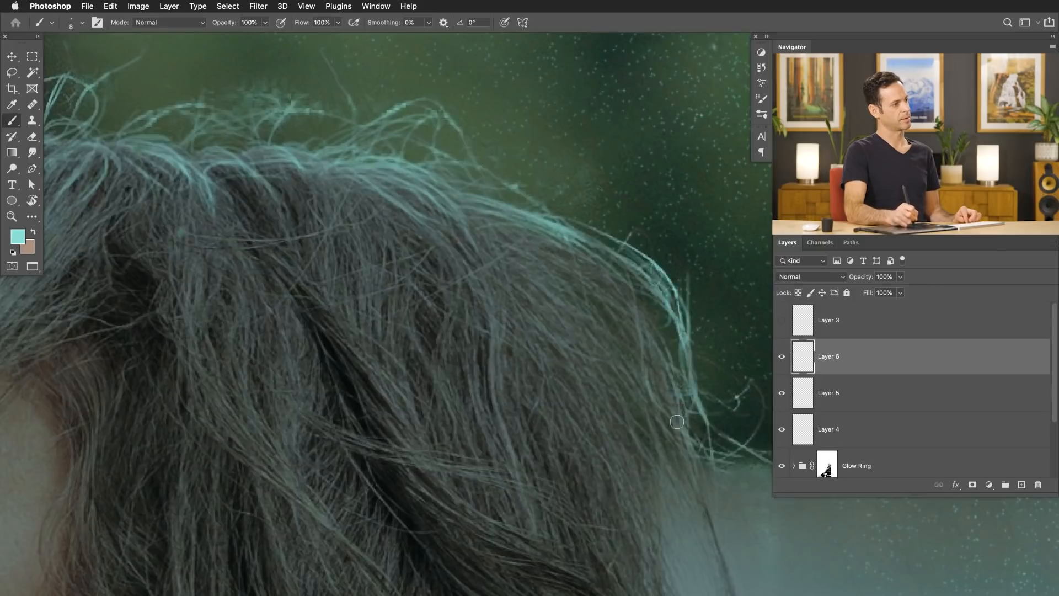
{"action": "left_click_drag", "start_coordinate": [634, 288], "coordinate": [655, 397]}
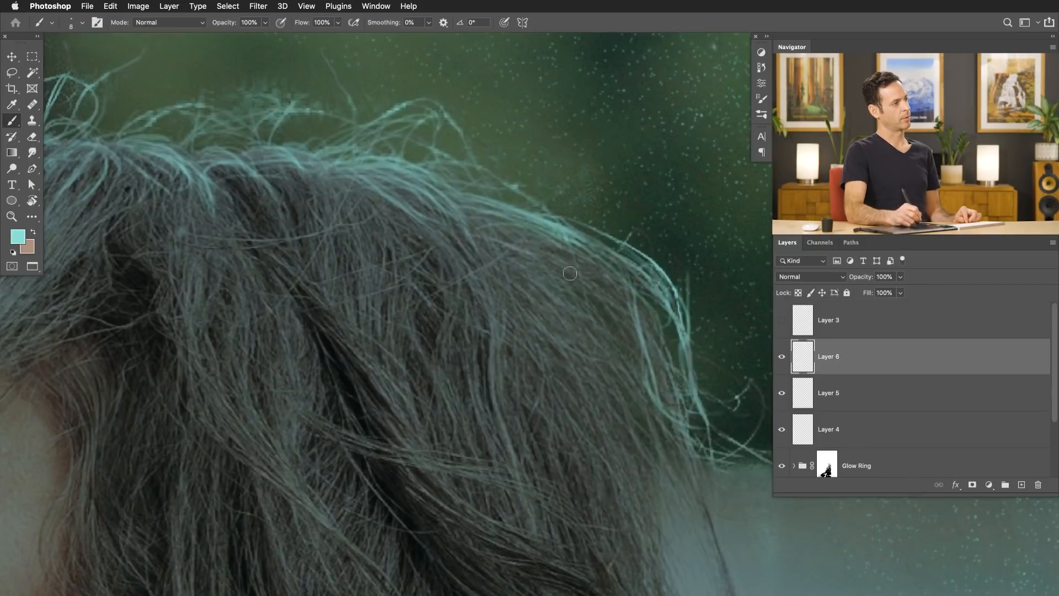
{"action": "left_click_drag", "start_coordinate": [575, 331], "coordinate": [570, 363]}
Paint cyan highlights on the strands down the back of the hair and touch up the rear outline toward the crown
{"action": "left_click", "coordinate": [571, 363], "text": "super"}
{"action": "left_click_drag", "start_coordinate": [516, 159], "coordinate": [593, 214]}
{"action": "left_click_drag", "start_coordinate": [618, 356], "coordinate": [652, 501]}
{"action": "left_click_drag", "start_coordinate": [606, 329], "coordinate": [652, 469]}
{"action": "left_click_drag", "start_coordinate": [563, 333], "coordinate": [518, 216]}
{"action": "left_click_drag", "start_coordinate": [517, 389], "coordinate": [621, 396]}
{"action": "left_click_drag", "start_coordinate": [575, 491], "coordinate": [638, 504]}
{"action": "mouse_move", "coordinate": [576, 502]}
{"action": "left_mouse_down"}
{"action": "mouse_move", "coordinate": [657, 521]}
{"action": "mouse_move", "coordinate": [539, 343]}
{"action": "left_mouse_up"}
{"action": "left_click_drag", "start_coordinate": [538, 345], "coordinate": [624, 436]}
{"action": "left_click_drag", "start_coordinate": [543, 404], "coordinate": [566, 509]}
{"action": "mouse_move", "coordinate": [531, 491]}
{"action": "left_mouse_down"}
{"action": "mouse_move", "coordinate": [530, 334]}
{"action": "mouse_move", "coordinate": [488, 527]}
{"action": "left_mouse_up"}
{"action": "mouse_move", "coordinate": [516, 193]}
{"action": "left_mouse_down"}
{"action": "mouse_move", "coordinate": [524, 353]}
{"action": "mouse_move", "coordinate": [513, 486]}
{"action": "left_mouse_up"}
{"action": "left_click", "coordinate": [570, 230], "text": "alt+super"}
{"action": "left_click", "coordinate": [570, 229], "text": "super"}
{"action": "left_click_drag", "start_coordinate": [563, 185], "coordinate": [500, 110]}
{"action": "left_click_drag", "start_coordinate": [538, 129], "coordinate": [374, 78]}
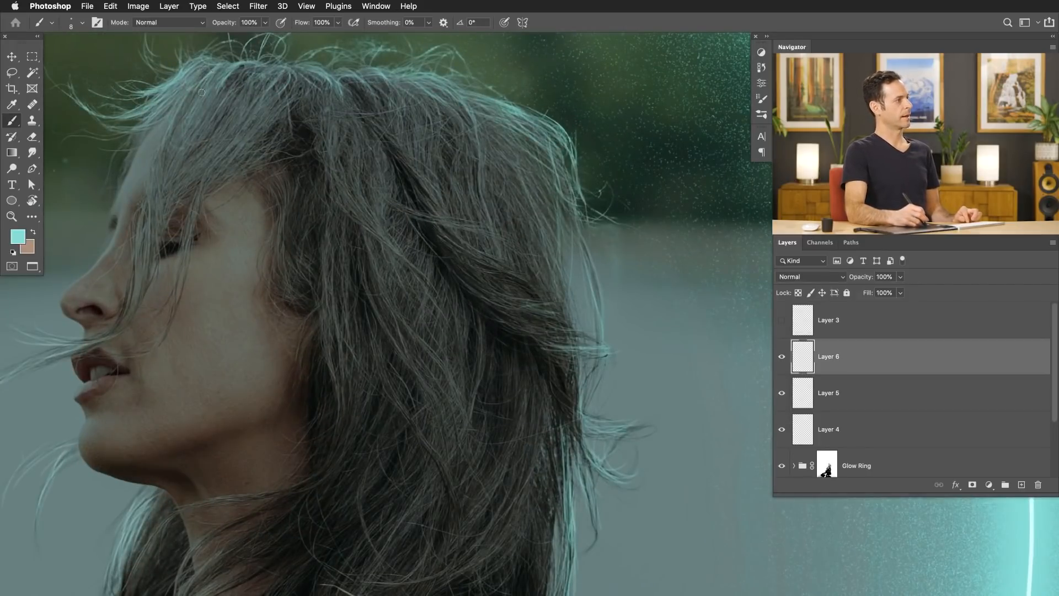
Compare the whole image with and without the painted hair highlights on Layer 6
{"action": "key", "text": "e"}
{"action": "key", "text": "super+0"}
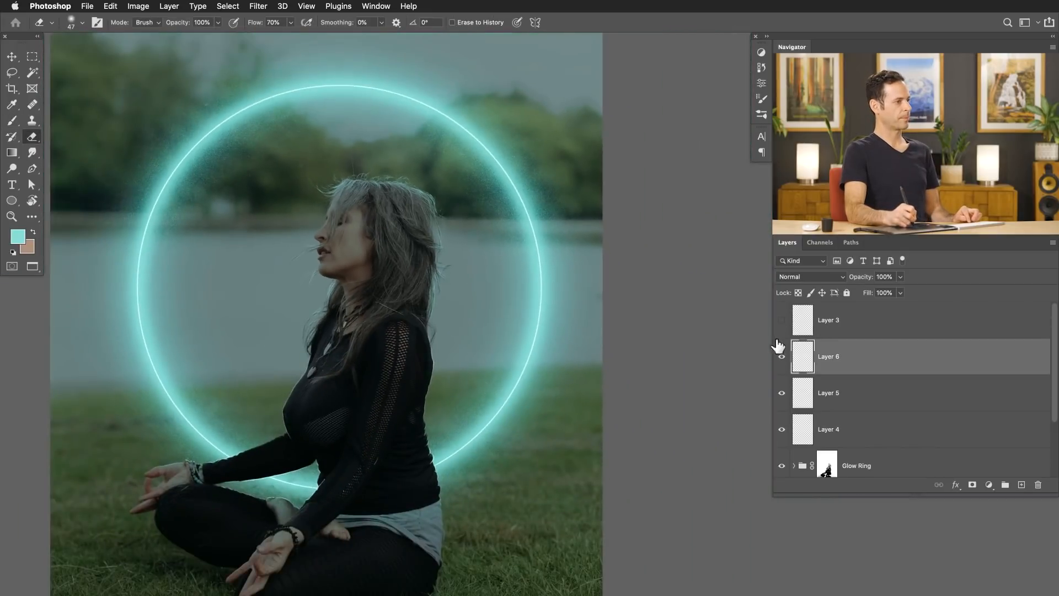
{"action": "left_click", "coordinate": [782, 356]}
{"action": "left_click", "coordinate": [782, 357]}
{"action": "left_click", "coordinate": [781, 357]}
{"action": "left_click", "coordinate": [779, 357]}
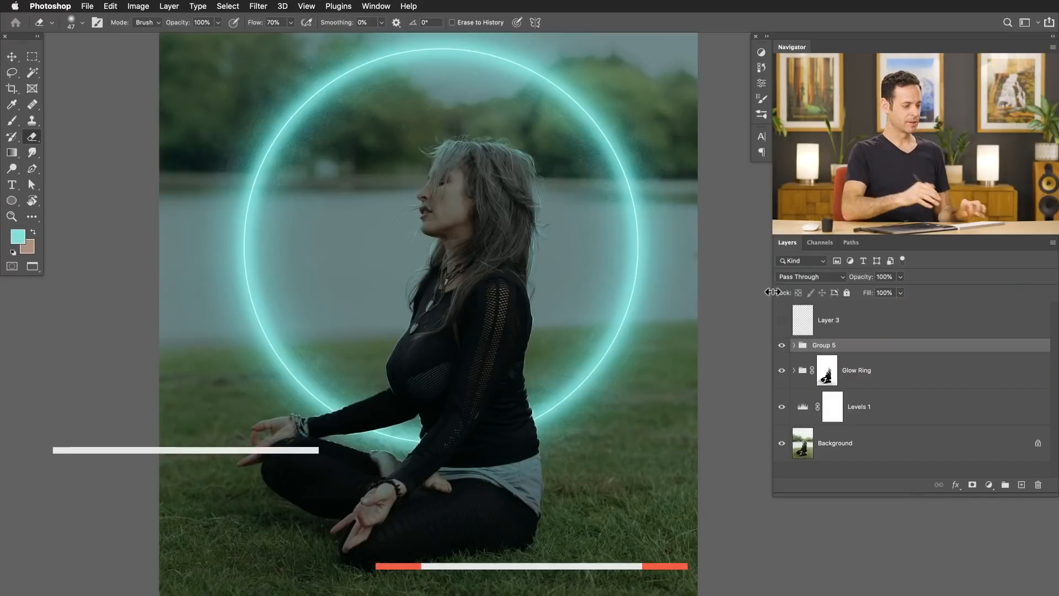
On a new layer above Group 5, paint broad soft cyan glow over the torso edges, arm and upper leg with a 643 px brush
{"action": "key", "text": "shift+alt+super+n"}
{"action": "key", "text": "b"}
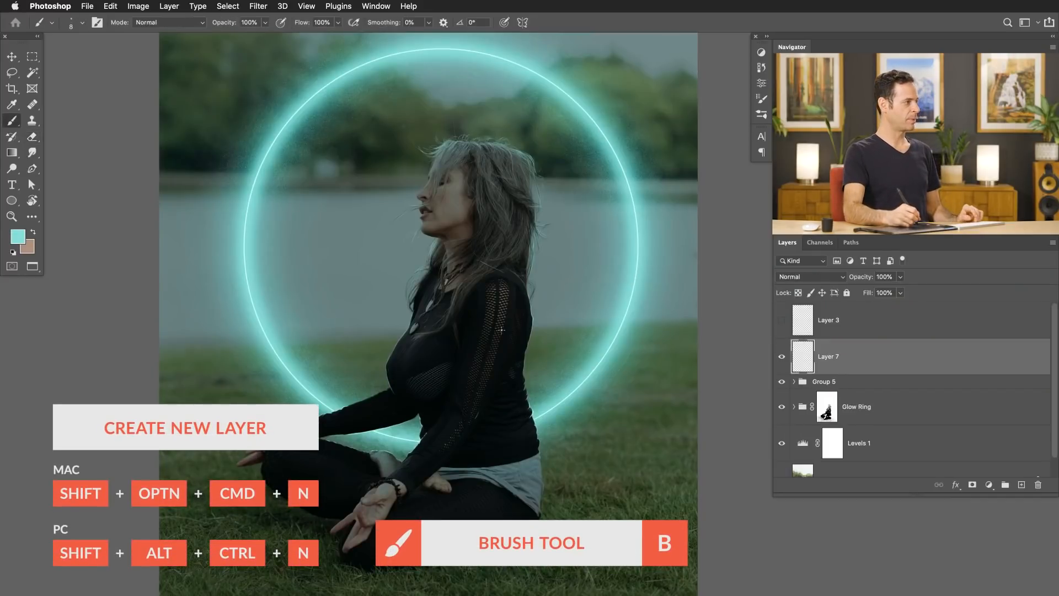
{"action": "key", "text": "bracketright"}
{"action": "mouse_move", "coordinate": [504, 346]}
{"action": "left_mouse_down"}
{"action": "mouse_move", "coordinate": [524, 302]}
{"action": "mouse_move", "coordinate": [504, 352]}
{"action": "mouse_move", "coordinate": [539, 336]}
{"action": "left_mouse_up"}
{"action": "mouse_move", "coordinate": [518, 364]}
{"action": "left_mouse_down"}
{"action": "mouse_move", "coordinate": [532, 427]}
{"action": "mouse_move", "coordinate": [518, 380]}
{"action": "mouse_move", "coordinate": [522, 448]}
{"action": "mouse_move", "coordinate": [525, 411]}
{"action": "mouse_move", "coordinate": [512, 397]}
{"action": "mouse_move", "coordinate": [508, 433]}
{"action": "mouse_move", "coordinate": [523, 448]}
{"action": "mouse_move", "coordinate": [524, 411]}
{"action": "mouse_move", "coordinate": [507, 392]}
{"action": "mouse_move", "coordinate": [429, 427]}
{"action": "mouse_move", "coordinate": [429, 414]}
{"action": "mouse_move", "coordinate": [430, 449]}
{"action": "mouse_move", "coordinate": [417, 443]}
{"action": "mouse_move", "coordinate": [432, 451]}
{"action": "mouse_move", "coordinate": [416, 470]}
{"action": "mouse_move", "coordinate": [353, 465]}
{"action": "mouse_move", "coordinate": [373, 455]}
{"action": "mouse_move", "coordinate": [342, 446]}
{"action": "mouse_move", "coordinate": [347, 427]}
{"action": "mouse_move", "coordinate": [337, 428]}
{"action": "mouse_move", "coordinate": [364, 406]}
{"action": "mouse_move", "coordinate": [321, 418]}
{"action": "mouse_move", "coordinate": [383, 414]}
{"action": "mouse_move", "coordinate": [346, 431]}
{"action": "mouse_move", "coordinate": [379, 405]}
{"action": "mouse_move", "coordinate": [416, 402]}
{"action": "mouse_move", "coordinate": [406, 349]}
{"action": "mouse_move", "coordinate": [394, 362]}
{"action": "mouse_move", "coordinate": [415, 334]}
{"action": "mouse_move", "coordinate": [413, 354]}
{"action": "mouse_move", "coordinate": [451, 441]}
{"action": "mouse_move", "coordinate": [425, 364]}
{"action": "mouse_move", "coordinate": [428, 276]}
{"action": "mouse_move", "coordinate": [417, 338]}
{"action": "mouse_move", "coordinate": [443, 352]}
{"action": "mouse_move", "coordinate": [482, 344]}
{"action": "mouse_move", "coordinate": [527, 312]}
{"action": "mouse_move", "coordinate": [517, 283]}
{"action": "mouse_move", "coordinate": [534, 369]}
{"action": "mouse_move", "coordinate": [535, 454]}
{"action": "mouse_move", "coordinate": [533, 445]}
{"action": "mouse_move", "coordinate": [522, 473]}
{"action": "left_mouse_up"}
{"action": "mouse_move", "coordinate": [372, 458]}
{"action": "left_mouse_down"}
{"action": "mouse_move", "coordinate": [407, 449]}
{"action": "mouse_move", "coordinate": [293, 447]}
{"action": "mouse_move", "coordinate": [307, 435]}
{"action": "mouse_move", "coordinate": [274, 413]}
{"action": "mouse_move", "coordinate": [294, 421]}
{"action": "left_mouse_up"}
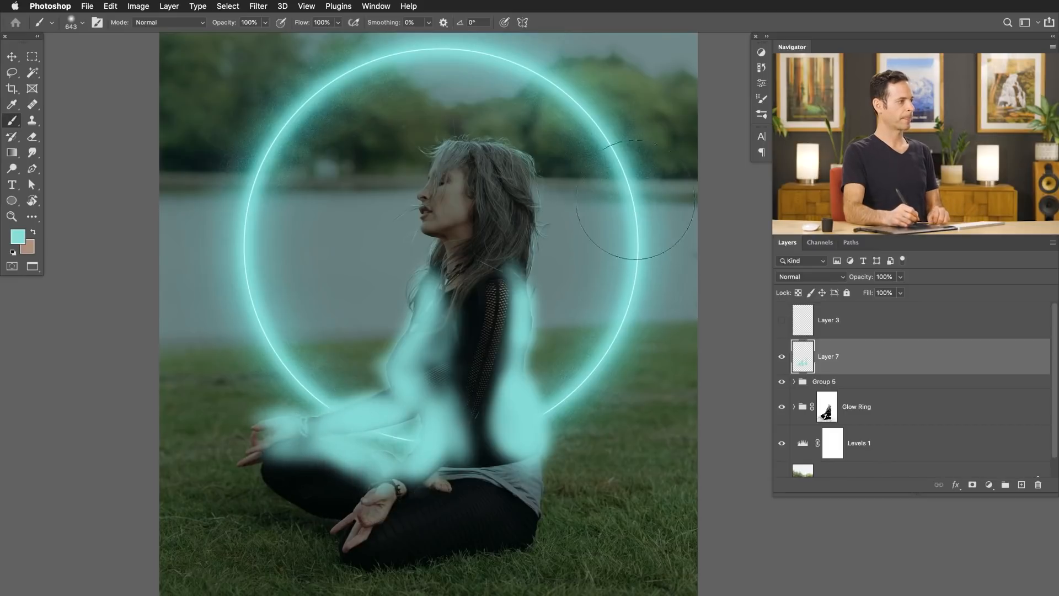
Set the body glow layer's blend mode to Screen and compare the image with and without it
{"action": "left_click", "coordinate": [804, 278]}
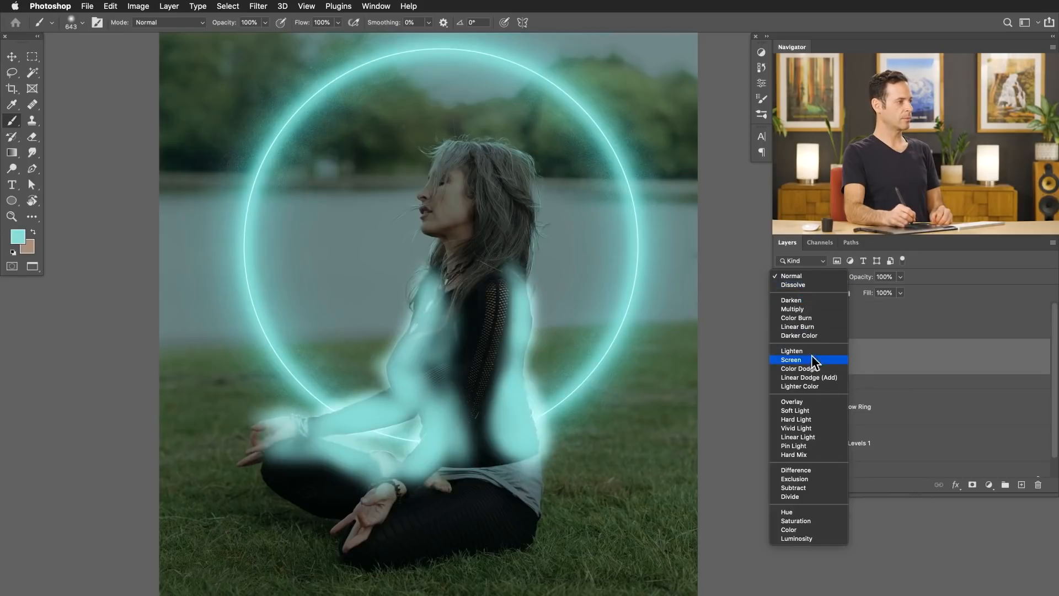
{"action": "left_click", "coordinate": [807, 359]}
{"action": "left_click", "coordinate": [782, 357]}
{"action": "left_click", "coordinate": [782, 357]}
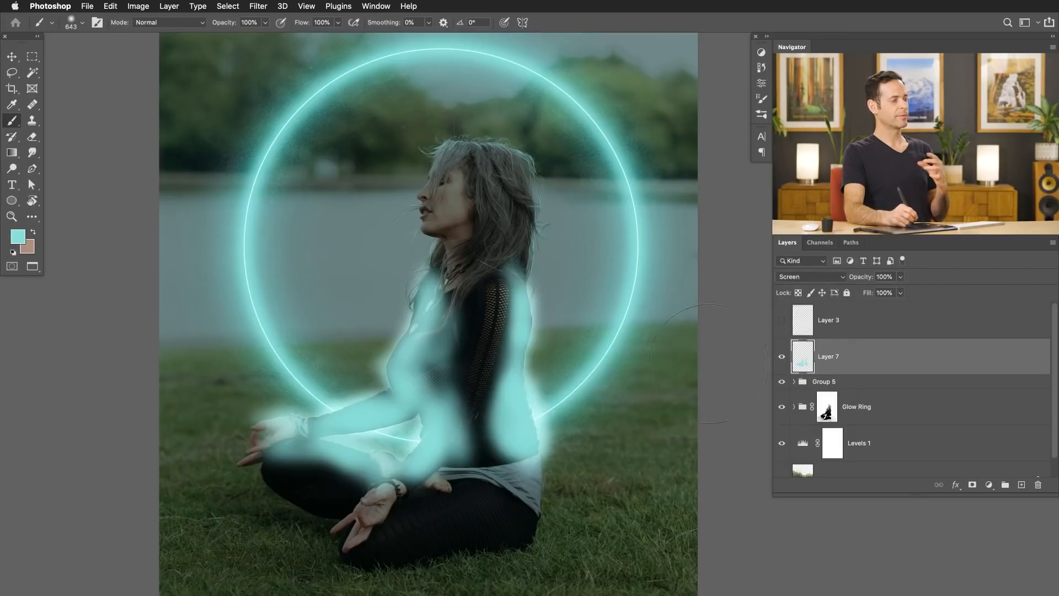
In the body glow layer's blending options, split the Underlying Layer black slider of Blend If to fade the glow from dark areas
{"action": "left_click_drag", "start_coordinate": [564, 398], "coordinate": [463, 265]}
{"action": "double_click", "coordinate": [863, 362]}
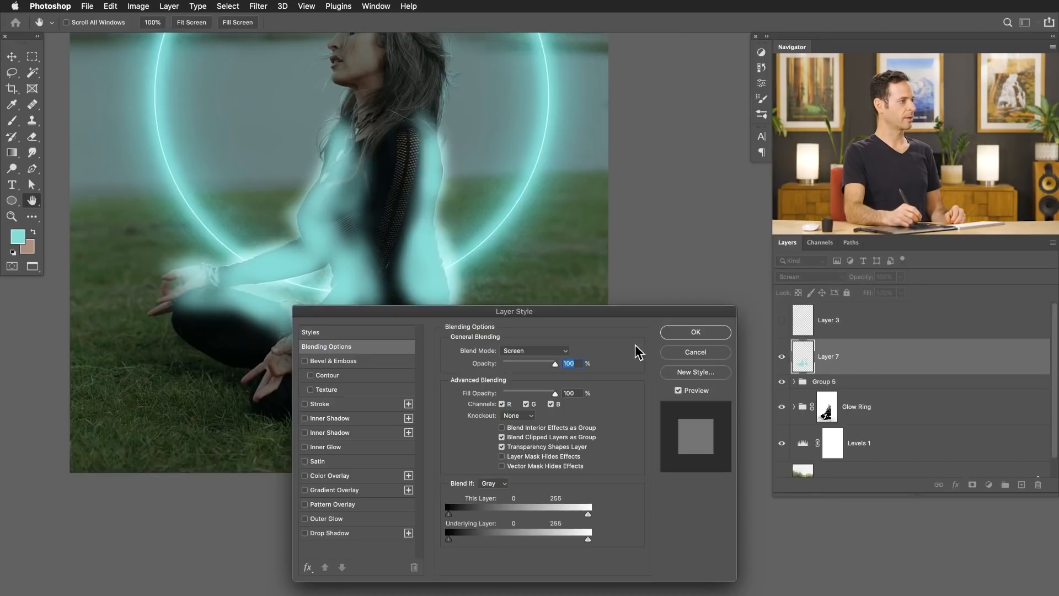
{"action": "left_click_drag", "start_coordinate": [562, 314], "coordinate": [594, 251]}
{"action": "left_click_drag", "start_coordinate": [277, 335], "coordinate": [172, 414]}
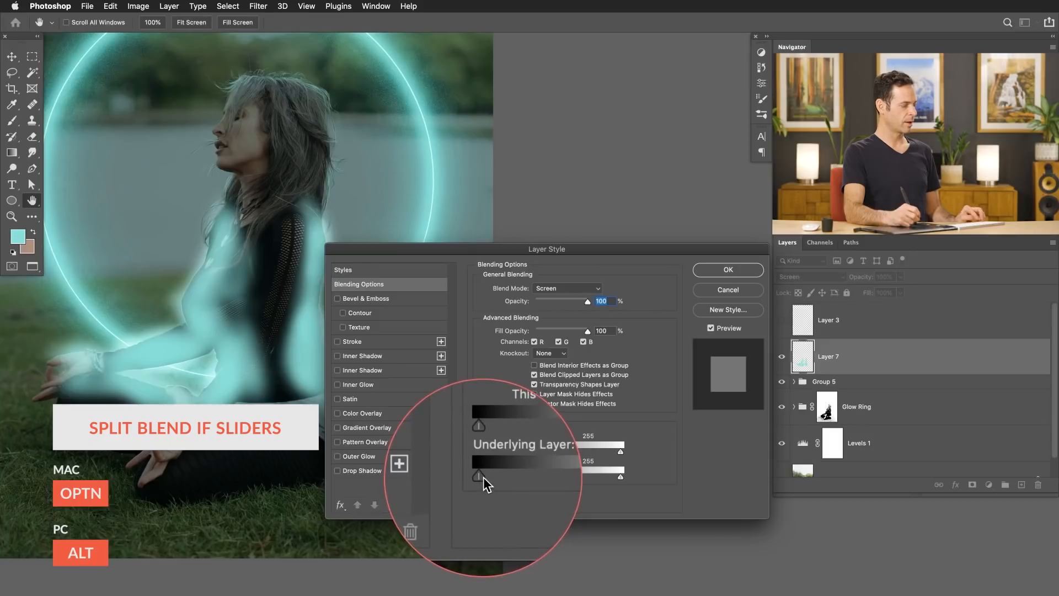
{"action": "left_click_drag", "start_coordinate": [482, 478], "coordinate": [492, 478]}
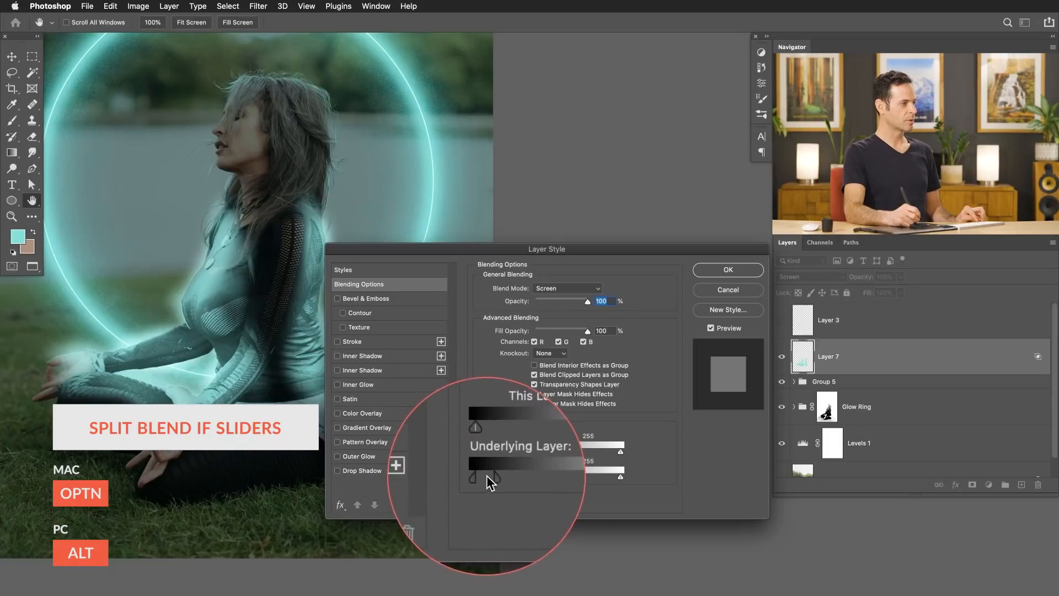
Split the Underlying Layer shadow slider of Layer 7's Blend If to 0 / 72, apply it, and compare with the layer hidden
{"action": "left_click_drag", "start_coordinate": [490, 477], "coordinate": [515, 473]}
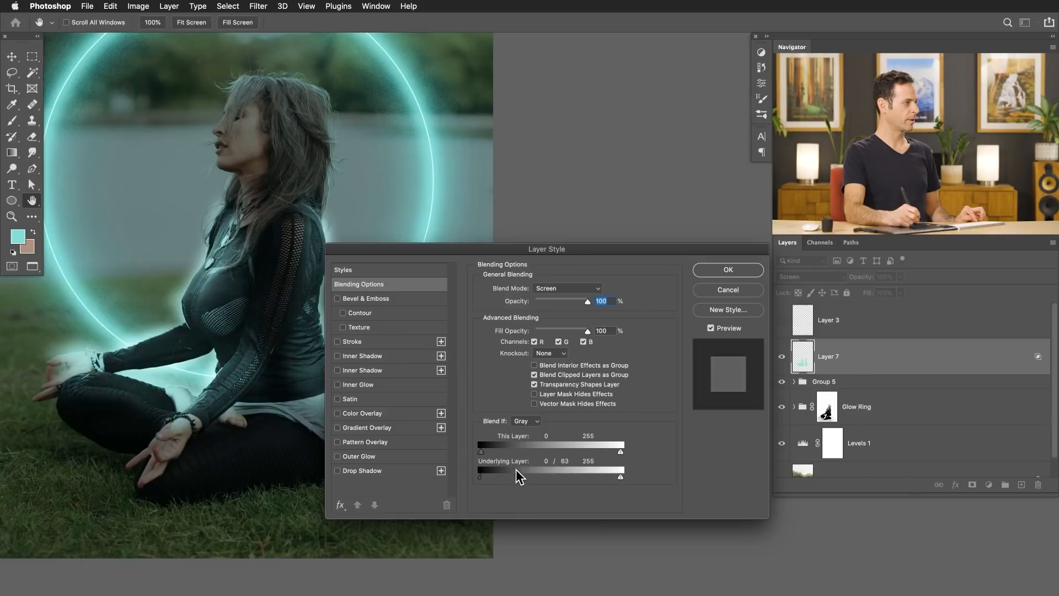
{"action": "left_click_drag", "start_coordinate": [523, 474], "coordinate": [522, 475]}
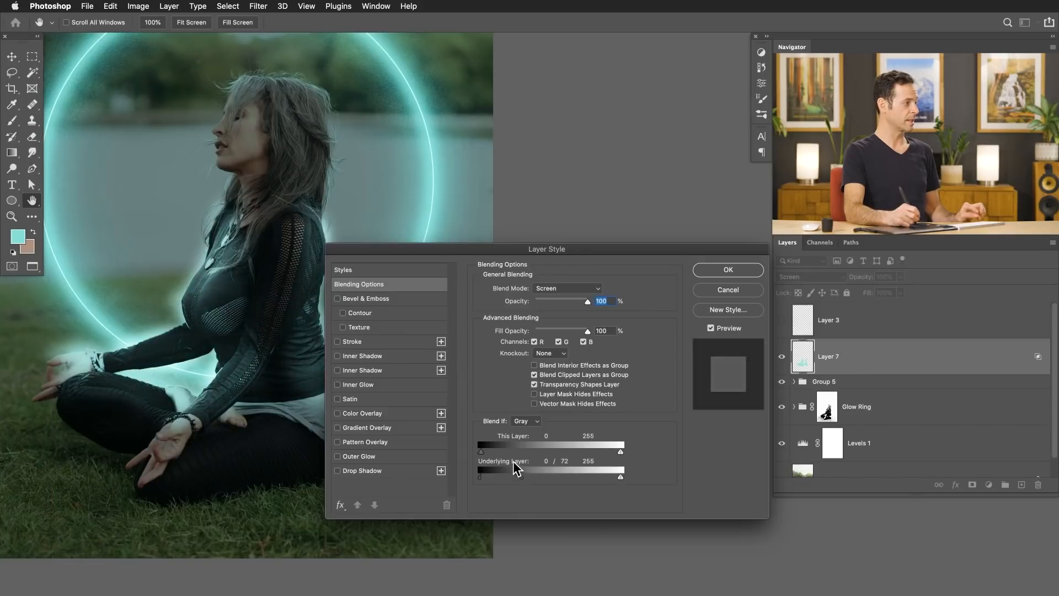
{"action": "left_click", "coordinate": [720, 272]}
{"action": "key", "text": "b"}
{"action": "left_click", "coordinate": [781, 358]}
{"action": "left_click", "coordinate": [782, 359]}
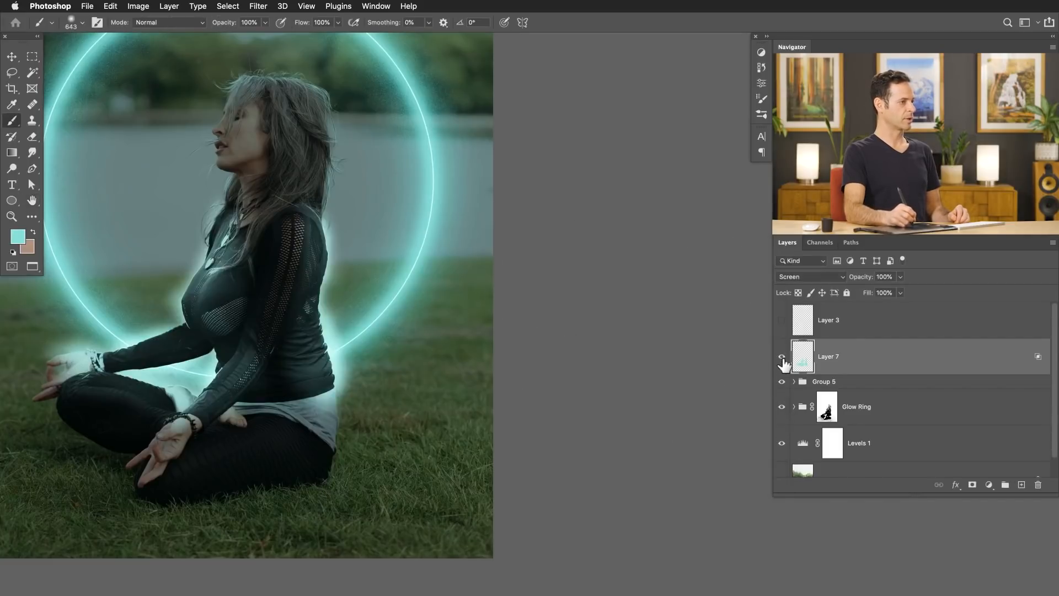
Refine Layer 7's Underlying Layer Blend If to 0 / 67 for shadows and 7 / 89 for highlights, then compare with the layer hidden
{"action": "double_click", "coordinate": [883, 359]}
{"action": "mouse_move", "coordinate": [513, 482]}
{"action": "left_mouse_down"}
{"action": "mouse_move", "coordinate": [462, 482]}
{"action": "mouse_move", "coordinate": [521, 480]}
{"action": "left_mouse_up"}
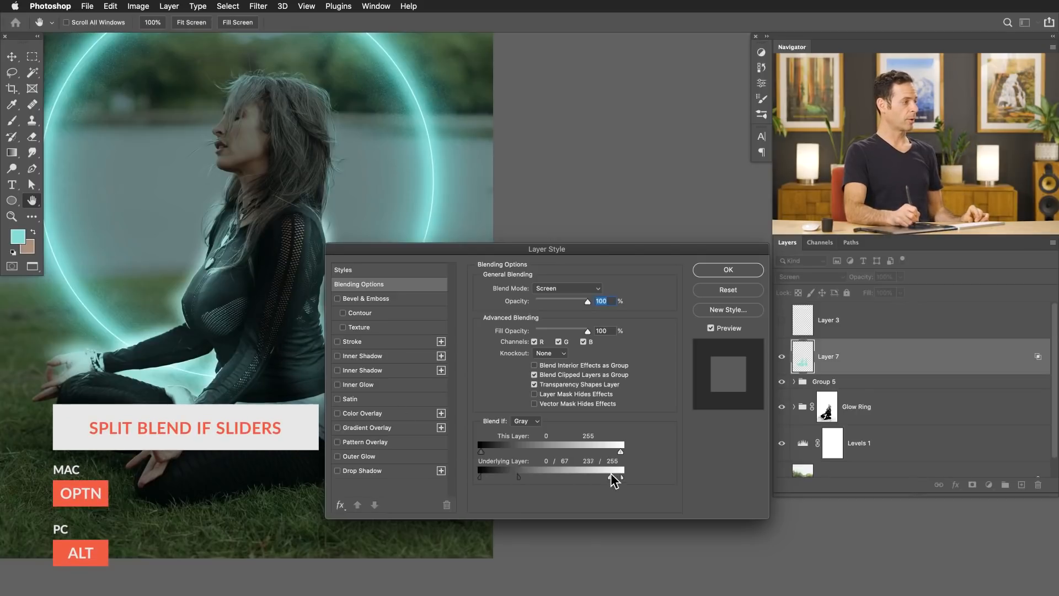
{"action": "left_click_drag", "start_coordinate": [511, 476], "coordinate": [487, 486]}
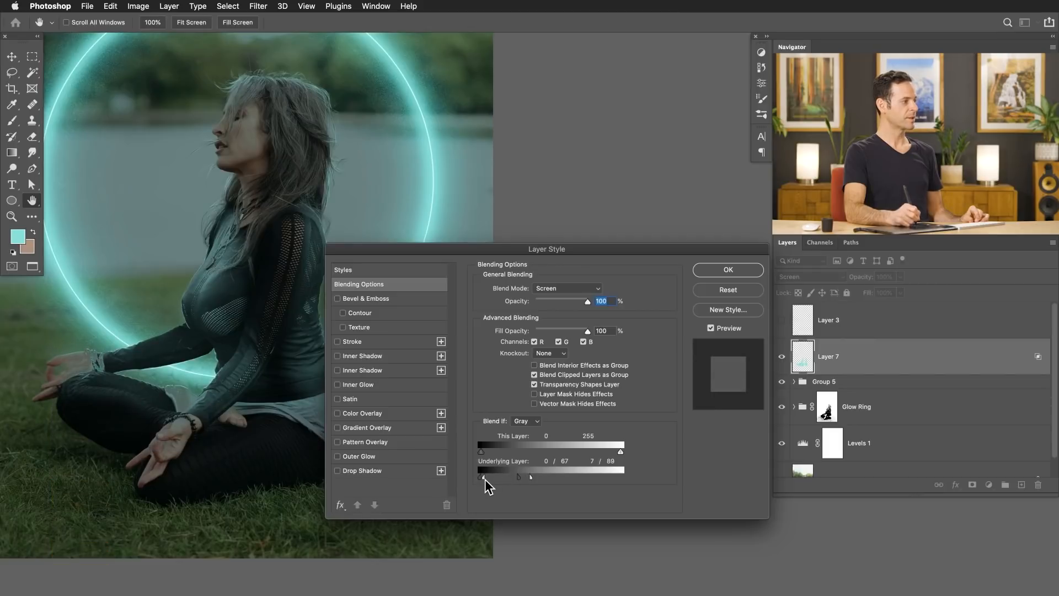
{"action": "left_click", "coordinate": [719, 270]}
{"action": "left_click", "coordinate": [782, 356]}
{"action": "left_click", "coordinate": [781, 357]}
Add a mask to Layer 7 and paint black at 20% flow over the arms and wrists, comparing with the layer hidden
{"action": "key", "text": "shift+alt+super+m"}
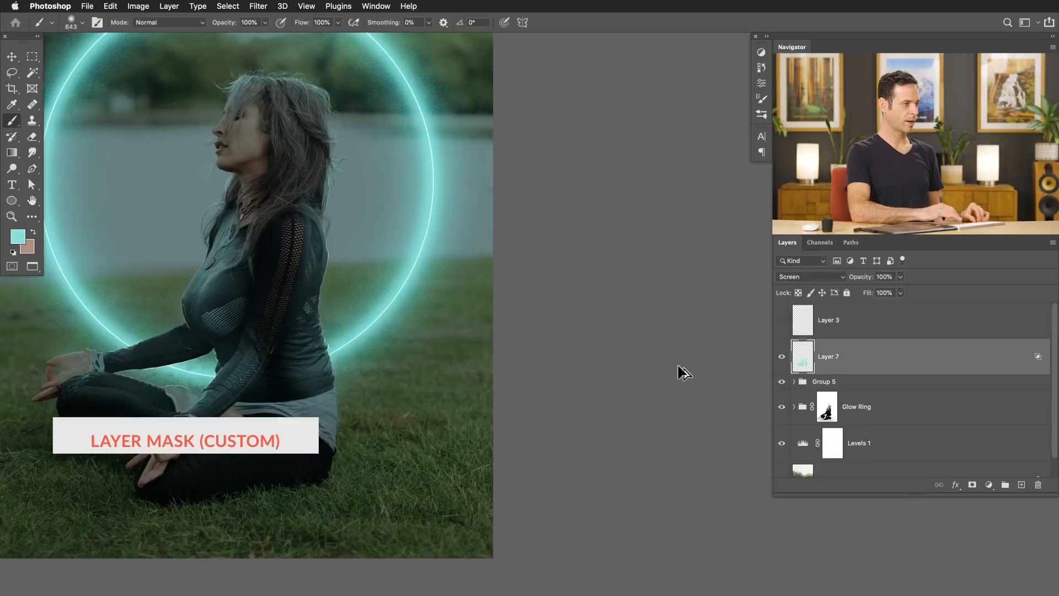
{"action": "key", "text": "x"}
{"action": "key", "text": "shift+2"}
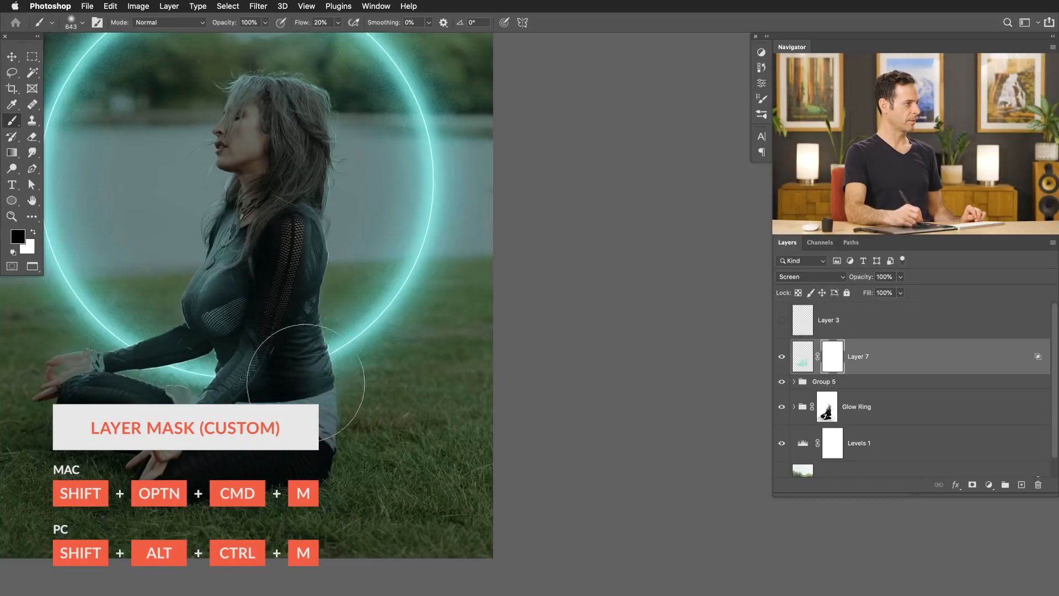
{"action": "mouse_move", "coordinate": [271, 360]}
{"action": "left_mouse_down"}
{"action": "mouse_move", "coordinate": [265, 303]}
{"action": "mouse_move", "coordinate": [225, 323]}
{"action": "mouse_move", "coordinate": [213, 315]}
{"action": "mouse_move", "coordinate": [248, 332]}
{"action": "mouse_move", "coordinate": [207, 367]}
{"action": "mouse_move", "coordinate": [236, 373]}
{"action": "left_mouse_up"}
{"action": "left_click_drag", "start_coordinate": [239, 378], "coordinate": [225, 394]}
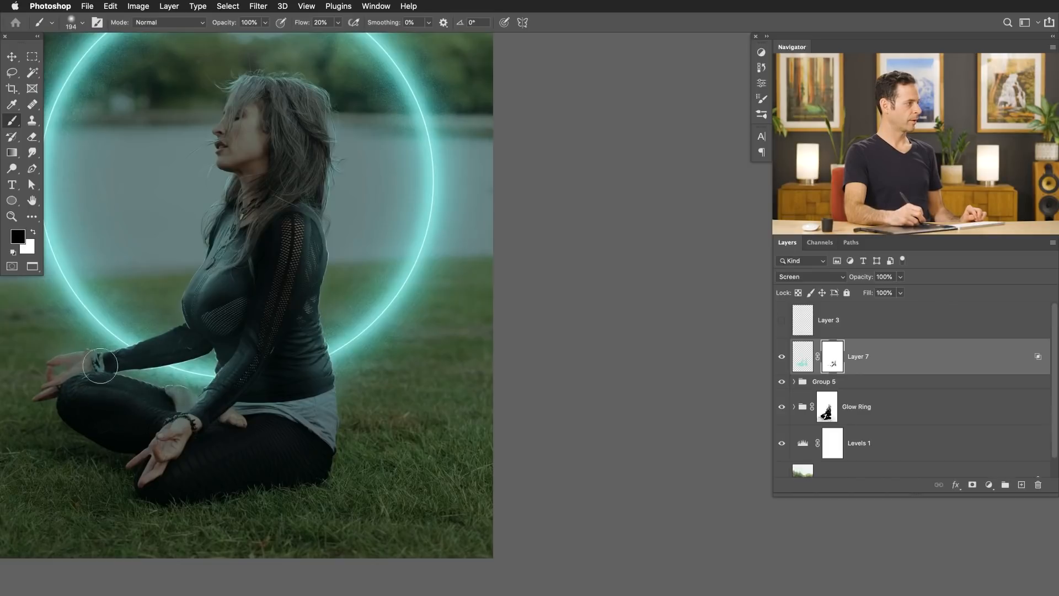
{"action": "left_click", "coordinate": [781, 357]}
{"action": "left_click", "coordinate": [782, 357]}
{"action": "left_click", "coordinate": [782, 359]}
{"action": "left_click", "coordinate": [782, 359]}
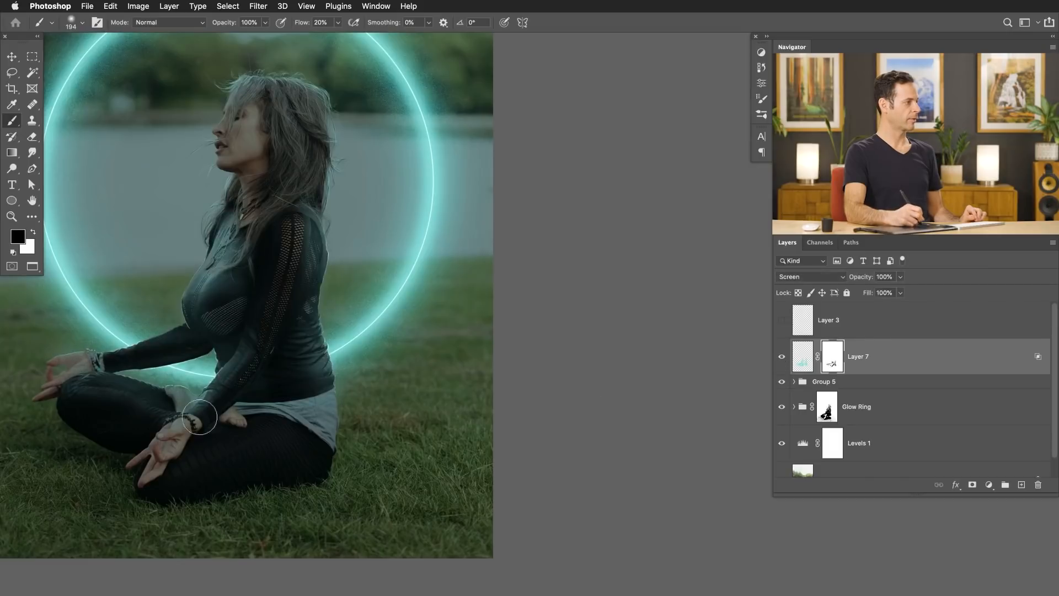
Paint more black on Layer 7's mask to reduce the glow on the chest and upper arm, comparing with the layer hidden
{"action": "mouse_move", "coordinate": [240, 269]}
{"action": "left_mouse_down"}
{"action": "mouse_move", "coordinate": [268, 237]}
{"action": "mouse_move", "coordinate": [247, 240]}
{"action": "mouse_move", "coordinate": [232, 265]}
{"action": "mouse_move", "coordinate": [241, 223]}
{"action": "mouse_move", "coordinate": [221, 311]}
{"action": "left_mouse_up"}
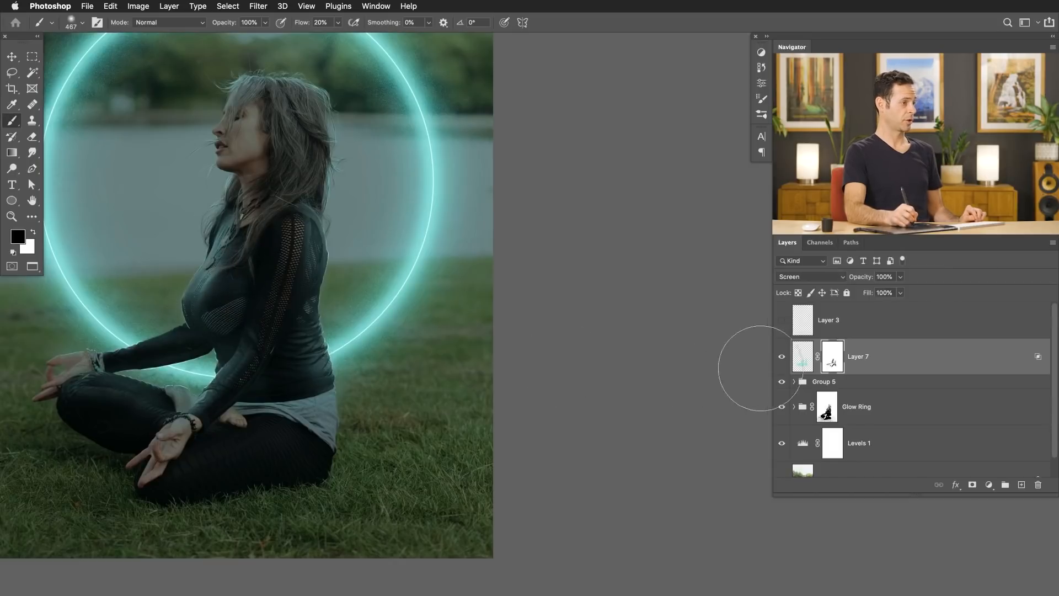
{"action": "left_click", "coordinate": [782, 359]}
{"action": "left_click", "coordinate": [782, 359]}
{"action": "left_click", "coordinate": [782, 359]}
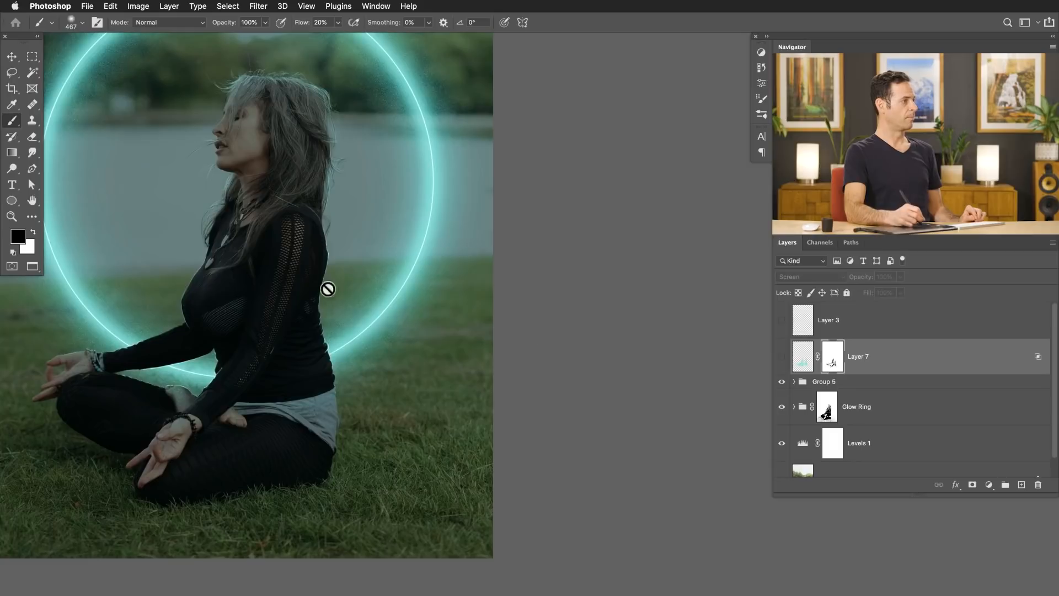
{"action": "left_click", "coordinate": [782, 357]}
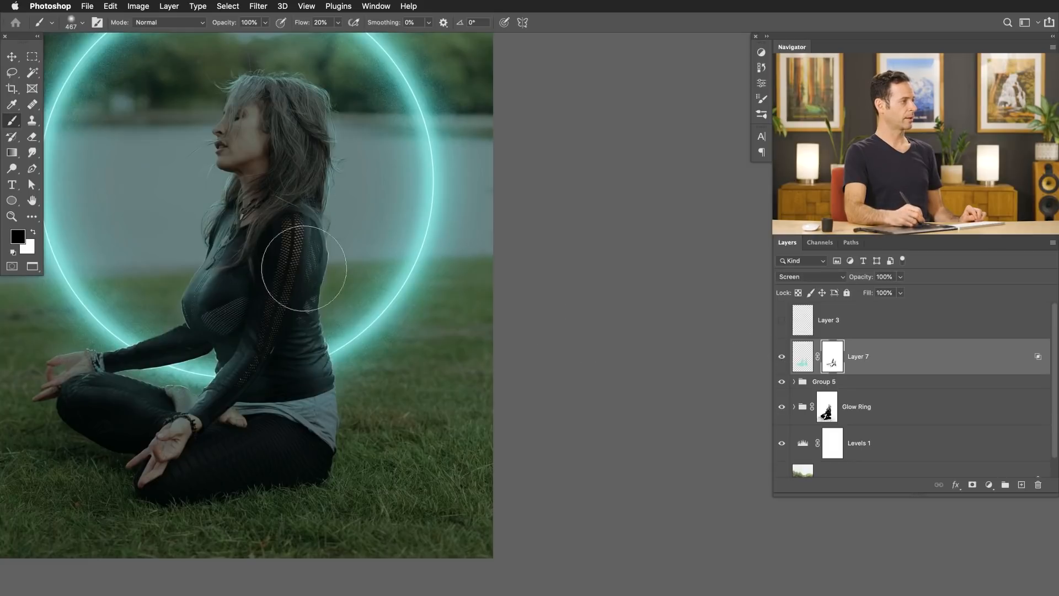
{"action": "mouse_move", "coordinate": [302, 245]}
{"action": "left_mouse_down"}
{"action": "mouse_move", "coordinate": [279, 223]}
{"action": "mouse_move", "coordinate": [296, 289]}
{"action": "mouse_move", "coordinate": [280, 224]}
{"action": "mouse_move", "coordinate": [284, 244]}
{"action": "left_mouse_up"}
{"action": "mouse_move", "coordinate": [308, 374]}
{"action": "left_mouse_down"}
{"action": "mouse_move", "coordinate": [397, 408]}
{"action": "mouse_move", "coordinate": [472, 406]}
{"action": "left_mouse_up"}
{"action": "left_click", "coordinate": [782, 357]}
{"action": "left_click", "coordinate": [782, 357]}
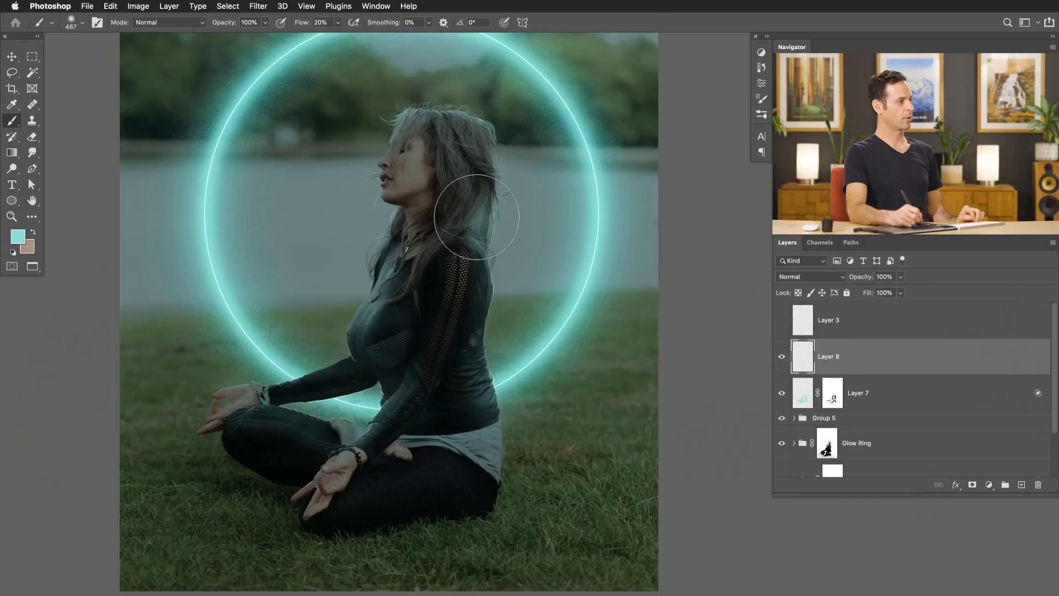
Paint cyan over the woman's hair on Layer 8, set its blend mode to Soft Light, and compare with the layer hidden
{"action": "mouse_move", "coordinate": [476, 211]}
{"action": "left_mouse_down"}
{"action": "mouse_move", "coordinate": [505, 218]}
{"action": "mouse_move", "coordinate": [486, 234]}
{"action": "mouse_move", "coordinate": [477, 166]}
{"action": "mouse_move", "coordinate": [486, 133]}
{"action": "mouse_move", "coordinate": [469, 143]}
{"action": "mouse_move", "coordinate": [464, 115]}
{"action": "mouse_move", "coordinate": [424, 127]}
{"action": "mouse_move", "coordinate": [469, 135]}
{"action": "left_mouse_up"}
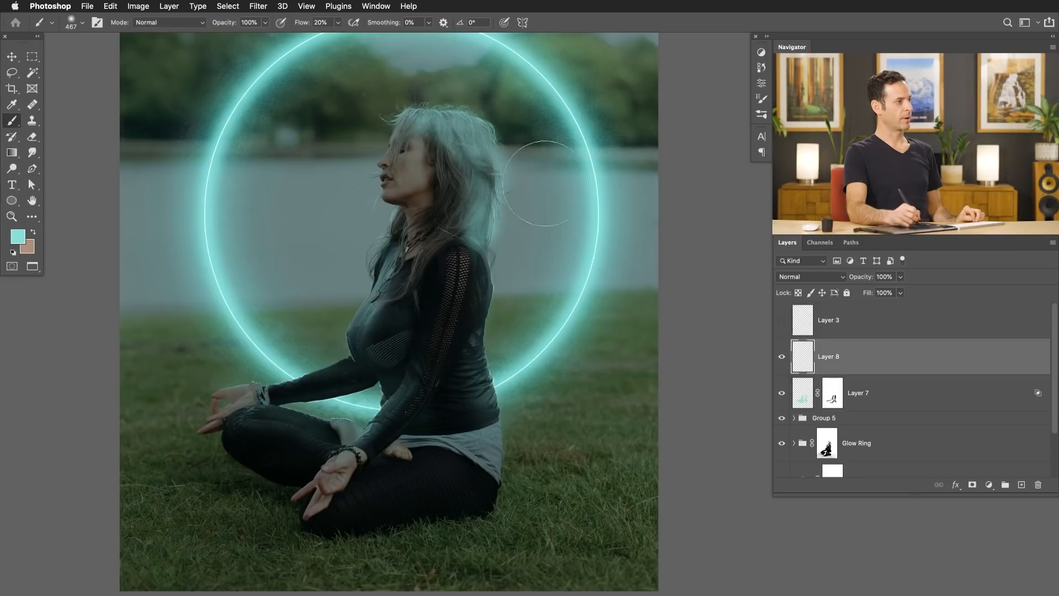
{"action": "left_click", "coordinate": [786, 280]}
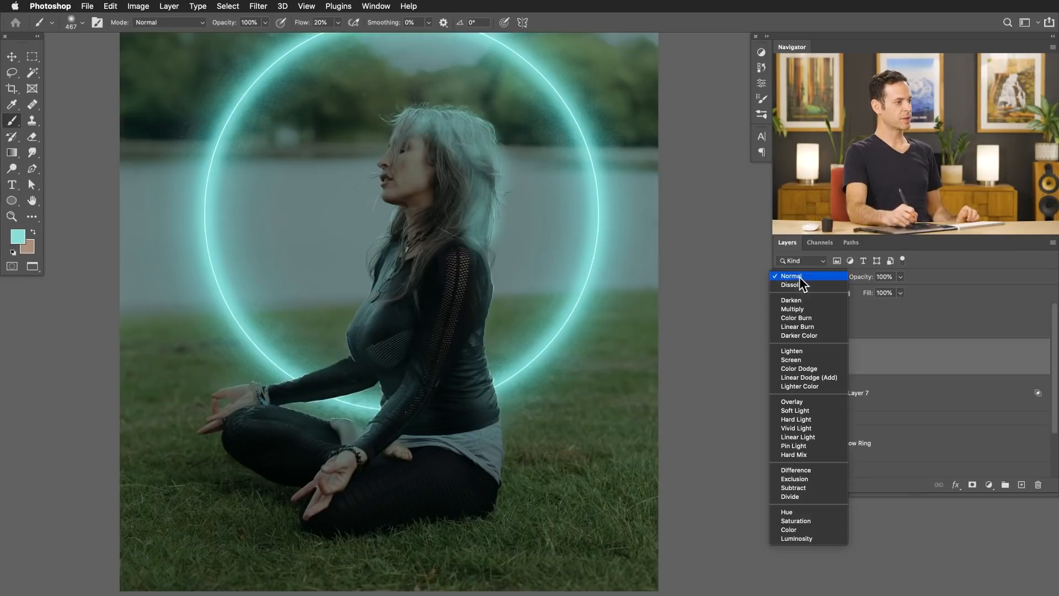
{"action": "left_click", "coordinate": [801, 410]}
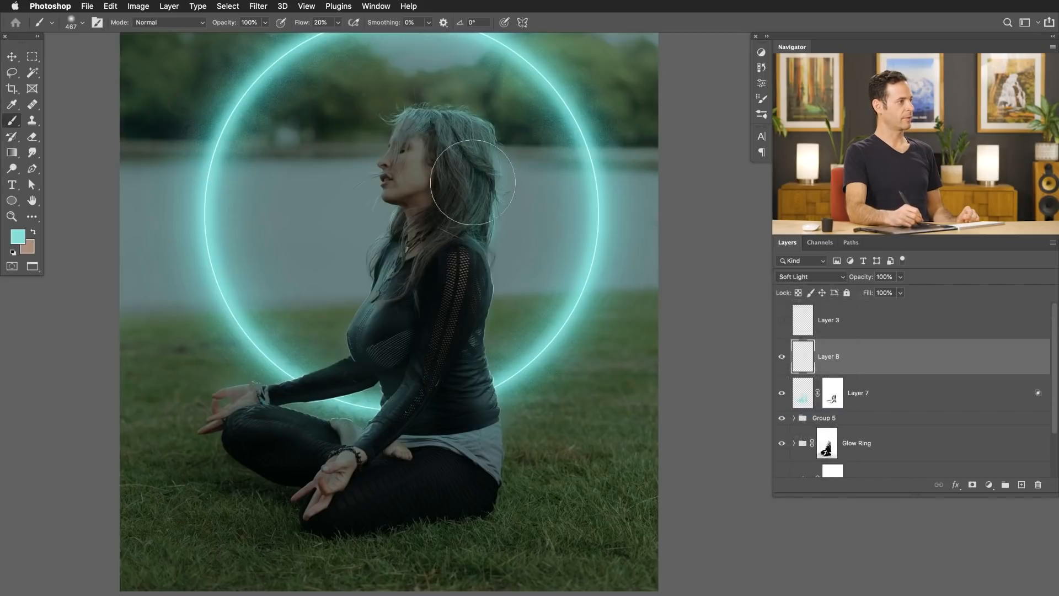
{"action": "left_click", "coordinate": [783, 359]}
{"action": "left_click", "coordinate": [781, 362]}
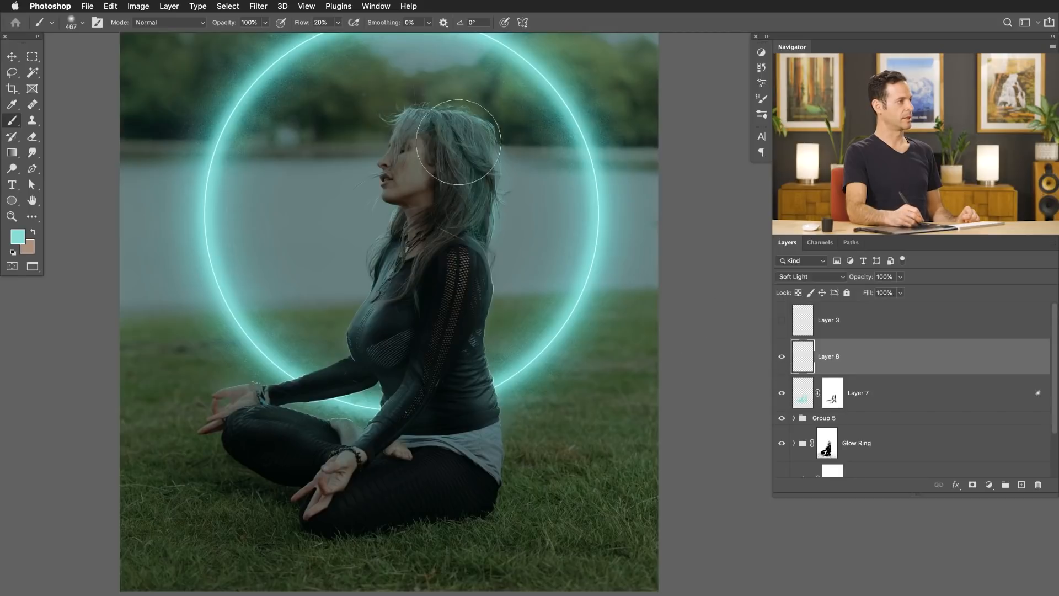
Add a mask to Layer 8 and paint black with a smaller brush over the inner hair near the face, checking the mask's effect
{"action": "key", "text": "alt+shift+super+m"}
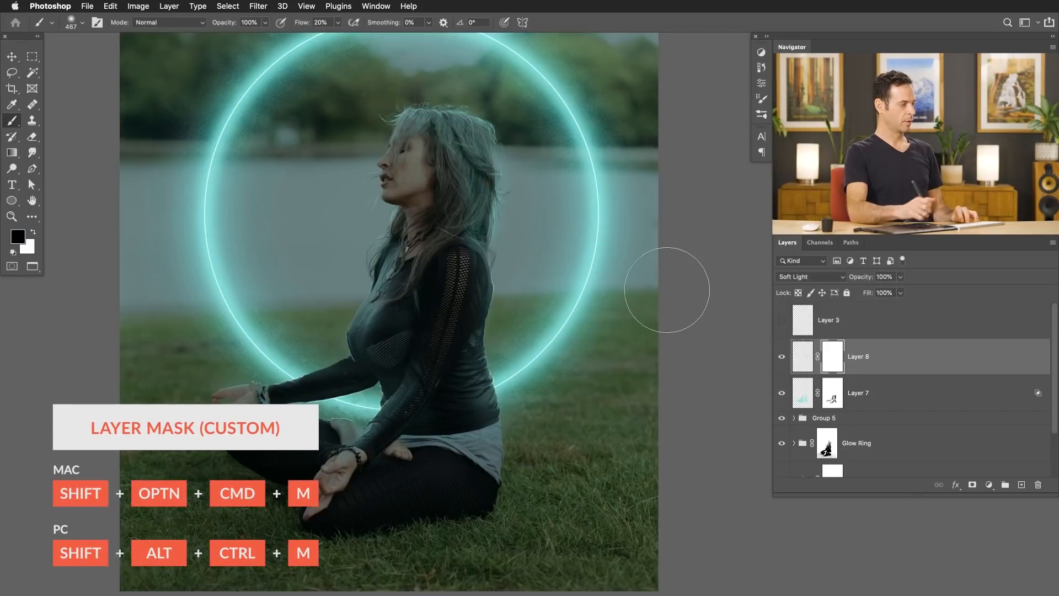
{"action": "left_click_drag", "start_coordinate": [445, 163], "coordinate": [409, 163]}
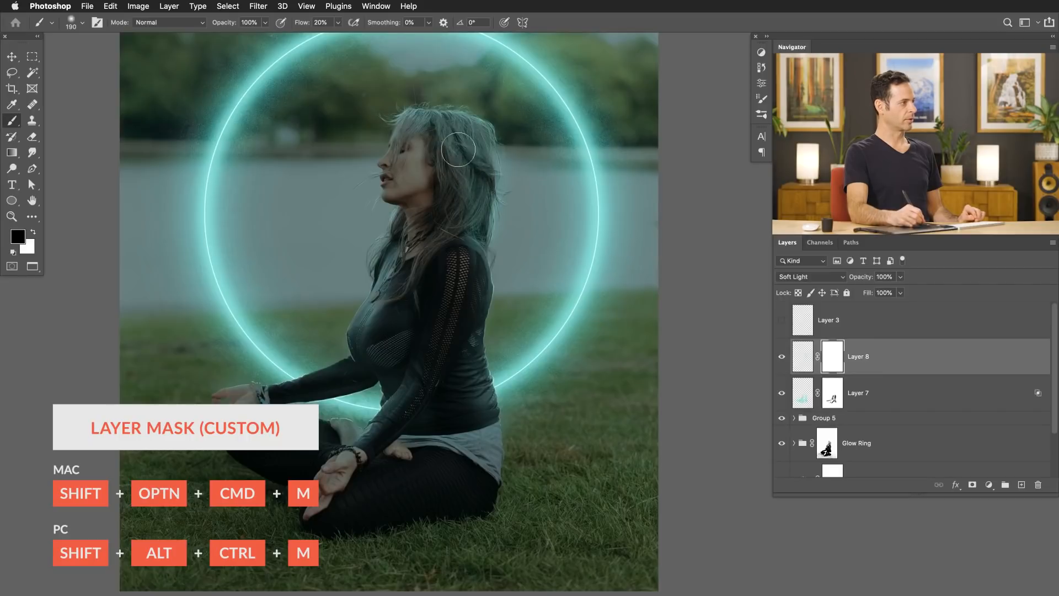
{"action": "mouse_move", "coordinate": [452, 138]}
{"action": "left_mouse_down"}
{"action": "mouse_move", "coordinate": [445, 154]}
{"action": "mouse_move", "coordinate": [437, 143]}
{"action": "left_mouse_up"}
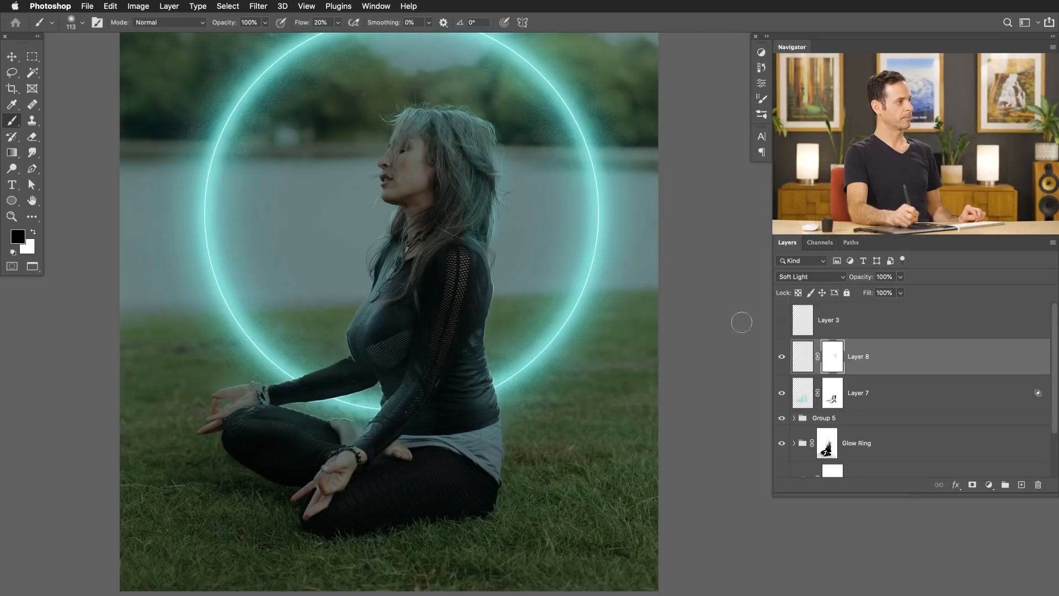
{"action": "left_click", "coordinate": [835, 362], "text": "shift"}
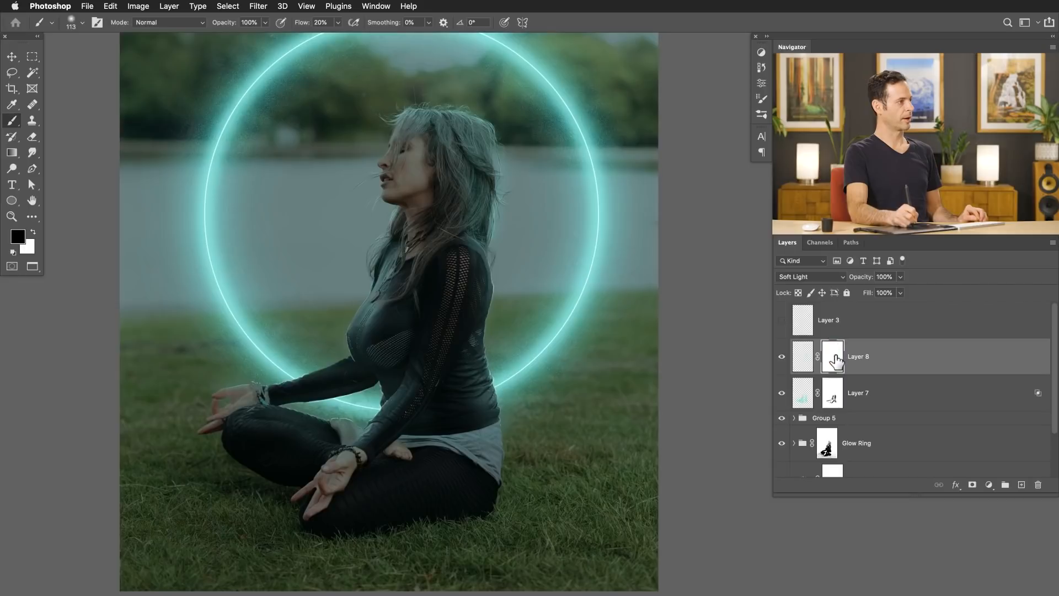
Create a new layer above Layer 8, paint cyan over the face, set it to Overlay, and compare with the layer hidden
{"action": "key", "text": "alt+shift+super+n"}
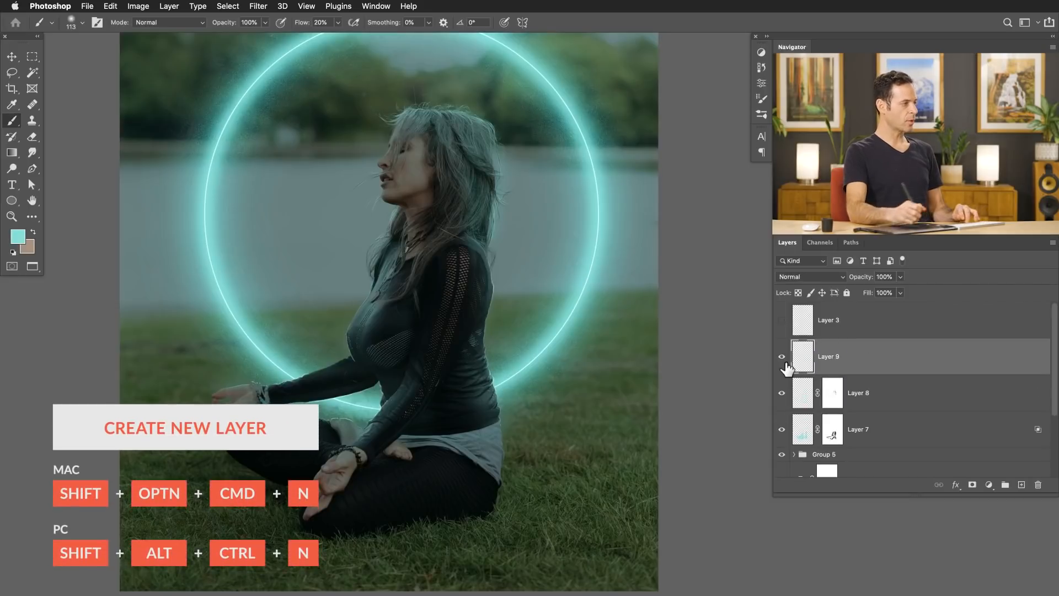
{"action": "left_click_drag", "start_coordinate": [395, 197], "coordinate": [420, 193]}
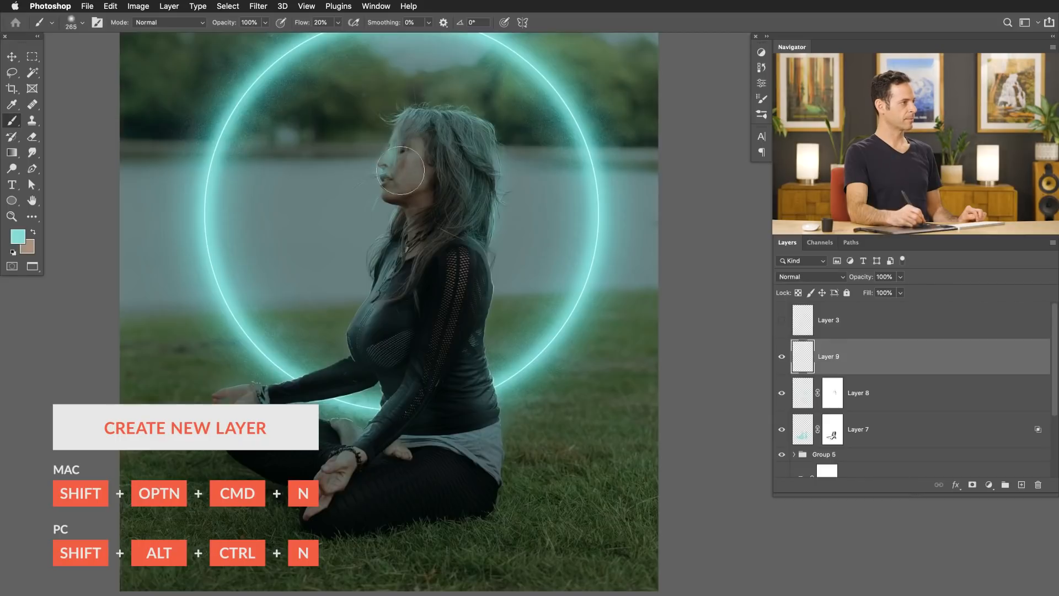
{"action": "left_click", "coordinate": [805, 277]}
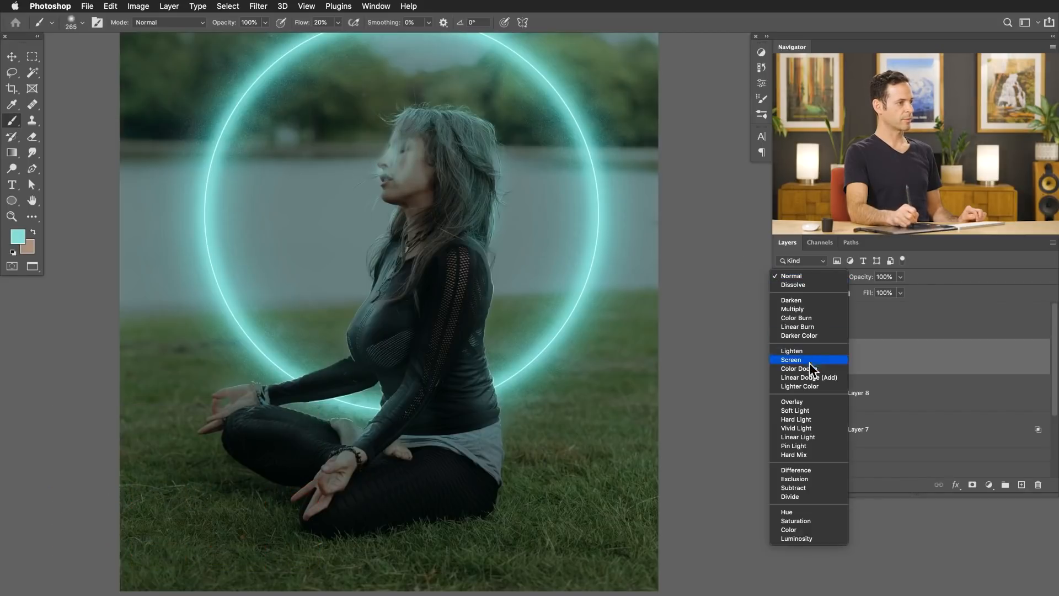
{"action": "left_click", "coordinate": [806, 403]}
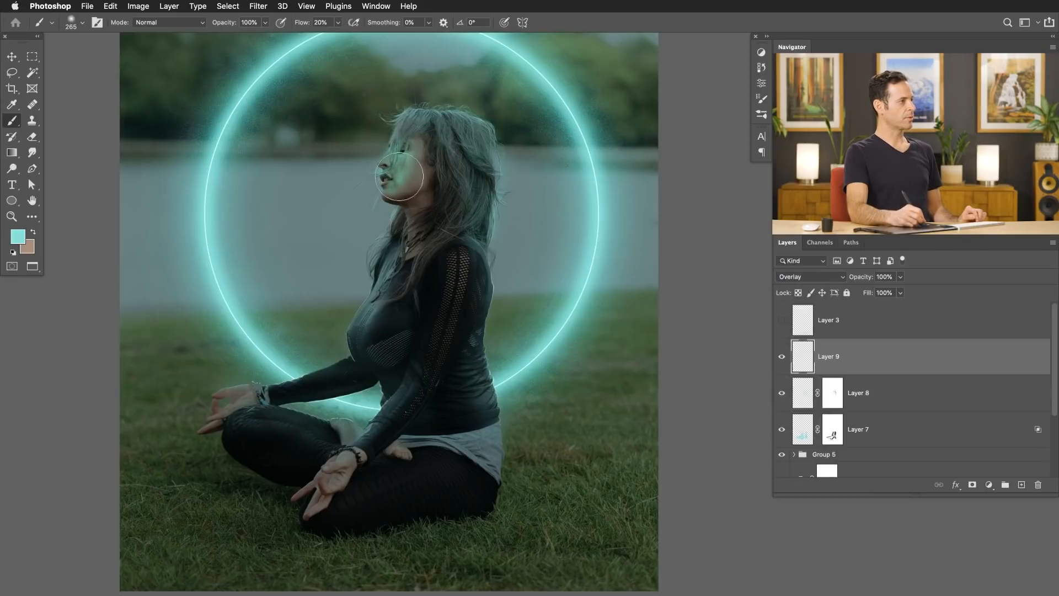
{"action": "left_click", "coordinate": [782, 356]}
{"action": "left_click", "coordinate": [781, 356]}
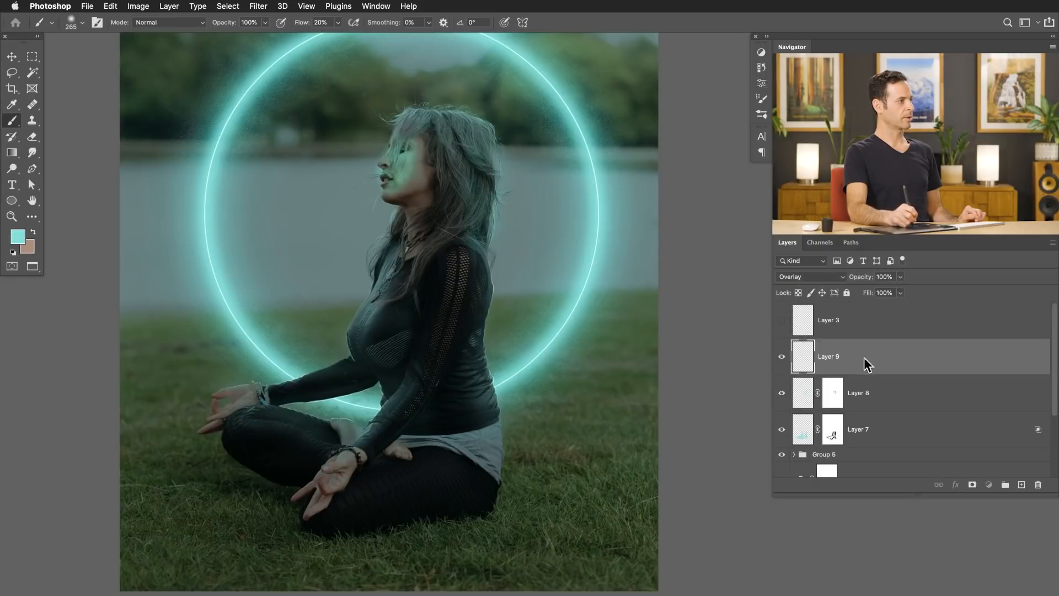
Split the Underlying Layer shadow slider of Layer 9's Blend If to 55 / 192, apply it, and compare with the layer hidden
{"action": "double_click", "coordinate": [871, 364]}
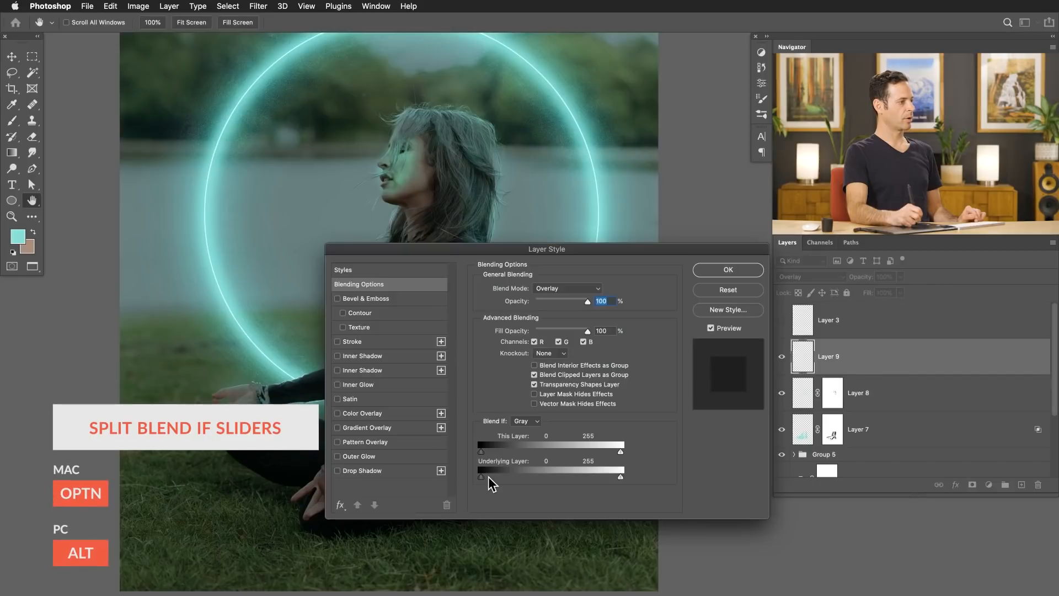
{"action": "left_click_drag", "start_coordinate": [544, 462], "coordinate": [578, 459]}
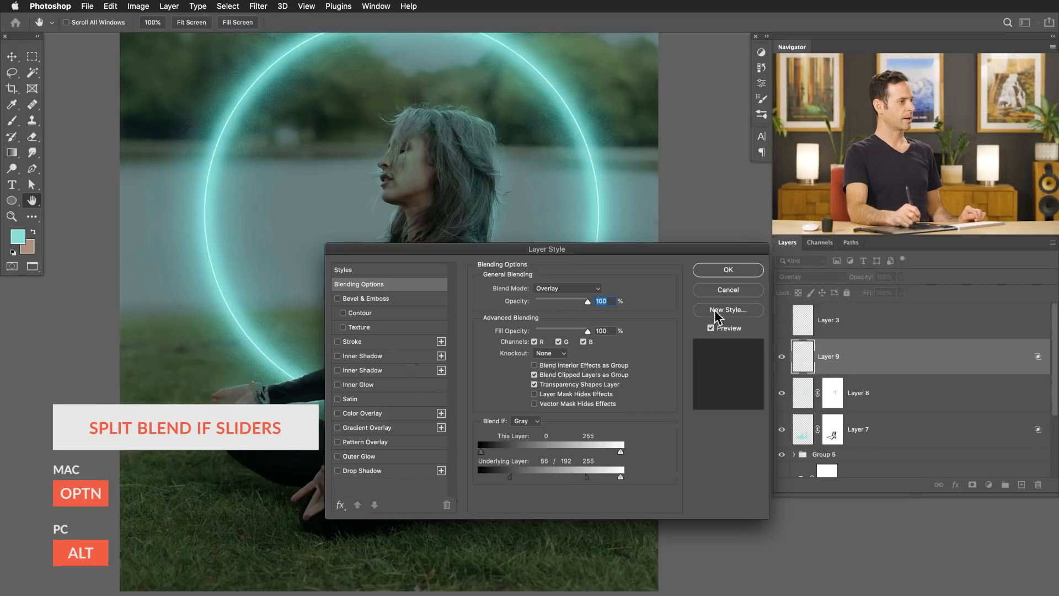
{"action": "left_click", "coordinate": [728, 270]}
{"action": "left_click", "coordinate": [782, 358]}
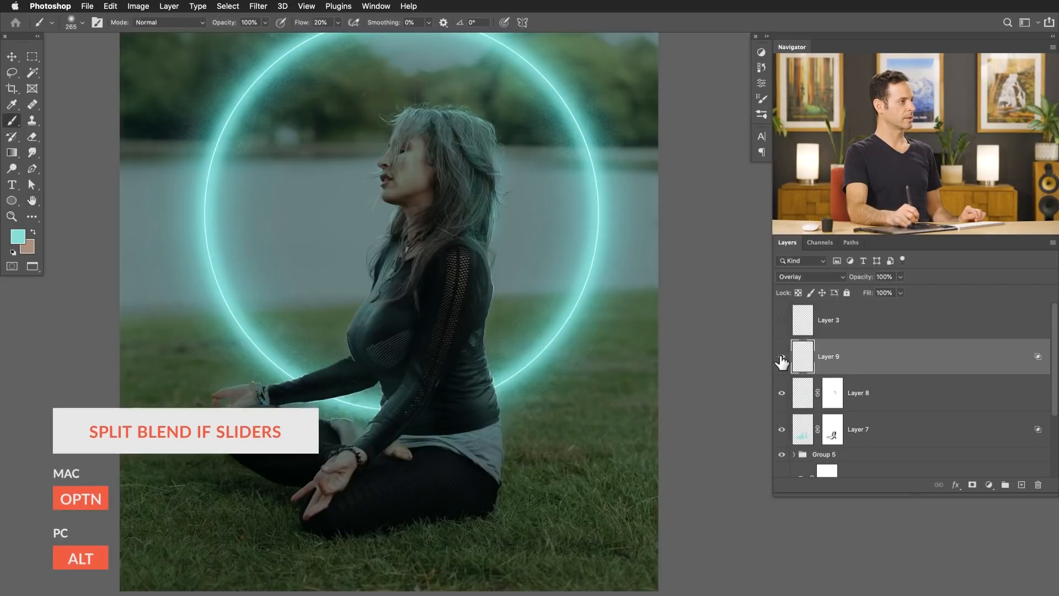
{"action": "left_click", "coordinate": [781, 358]}
{"action": "left_click", "coordinate": [779, 357]}
Change Layer 9's blend mode to Screen and compare the face glow with the layer hidden
{"action": "left_click", "coordinate": [803, 276]}
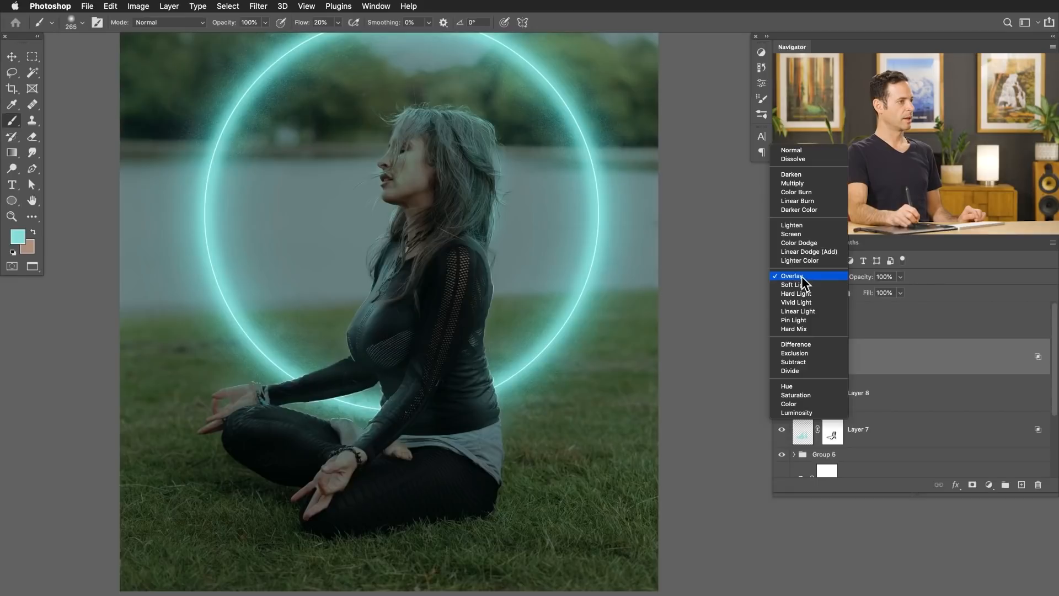
{"action": "left_click", "coordinate": [802, 235]}
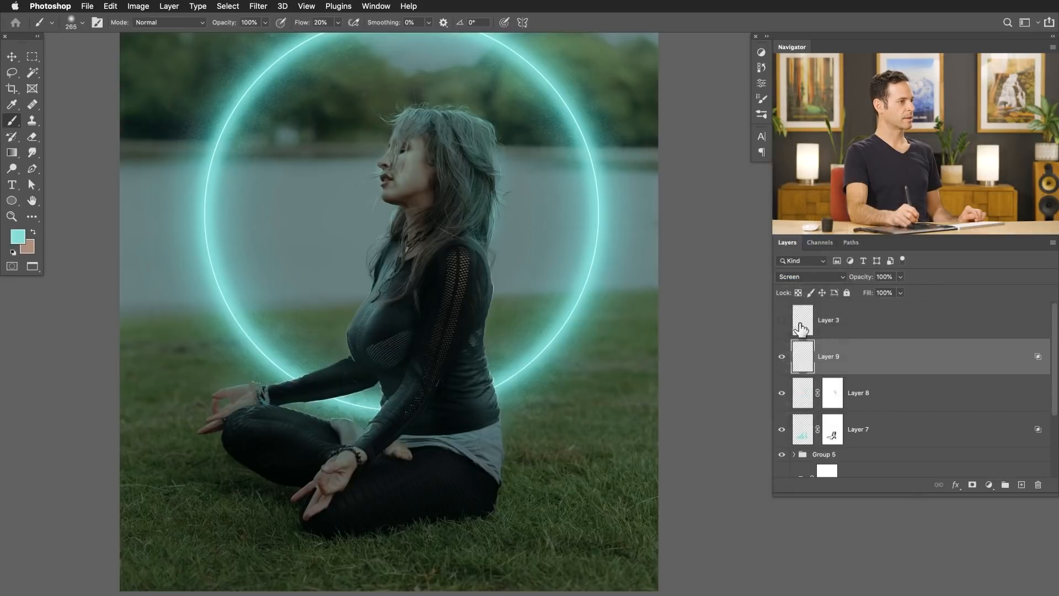
{"action": "left_click", "coordinate": [782, 356]}
{"action": "left_click", "coordinate": [782, 356]}
Add a mask to Layer 9 and paint black over the face to reduce its glow
{"action": "left_click_drag", "start_coordinate": [390, 159], "coordinate": [411, 154]}
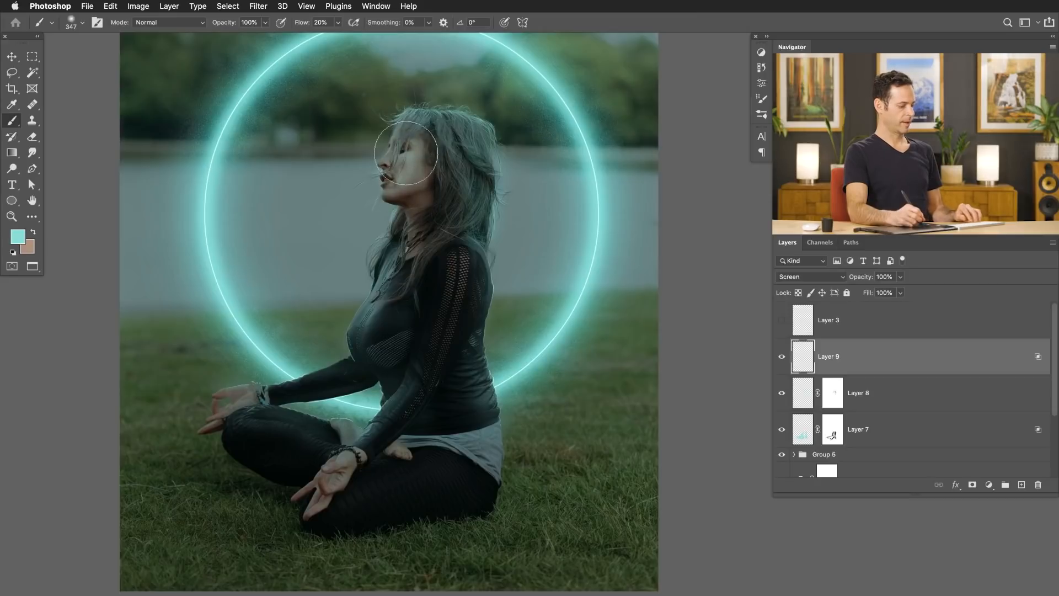
{"action": "key", "text": "shift+alt+super+m"}
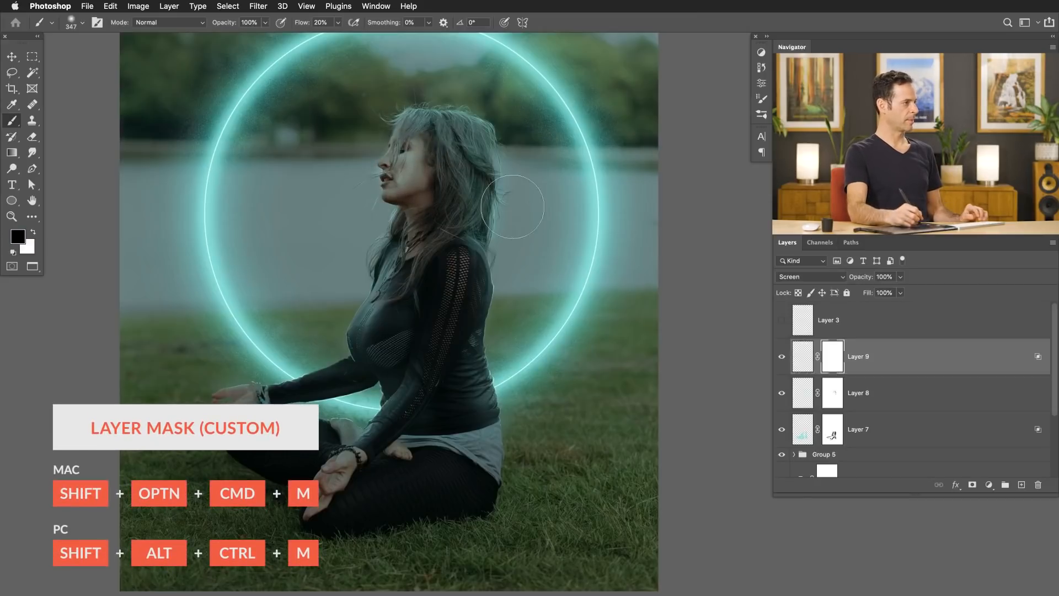
{"action": "mouse_move", "coordinate": [419, 173]}
{"action": "left_mouse_down"}
{"action": "mouse_move", "coordinate": [405, 176]}
{"action": "mouse_move", "coordinate": [475, 138]}
{"action": "mouse_move", "coordinate": [504, 281]}
{"action": "left_mouse_up"}
Create a layer above Layer 9 in Overlay mode and paint cyan along the forehead, nose and chin of the face
{"action": "key", "text": "shift+alt+super+n"}
{"action": "left_click_drag", "start_coordinate": [460, 214], "coordinate": [396, 201]}
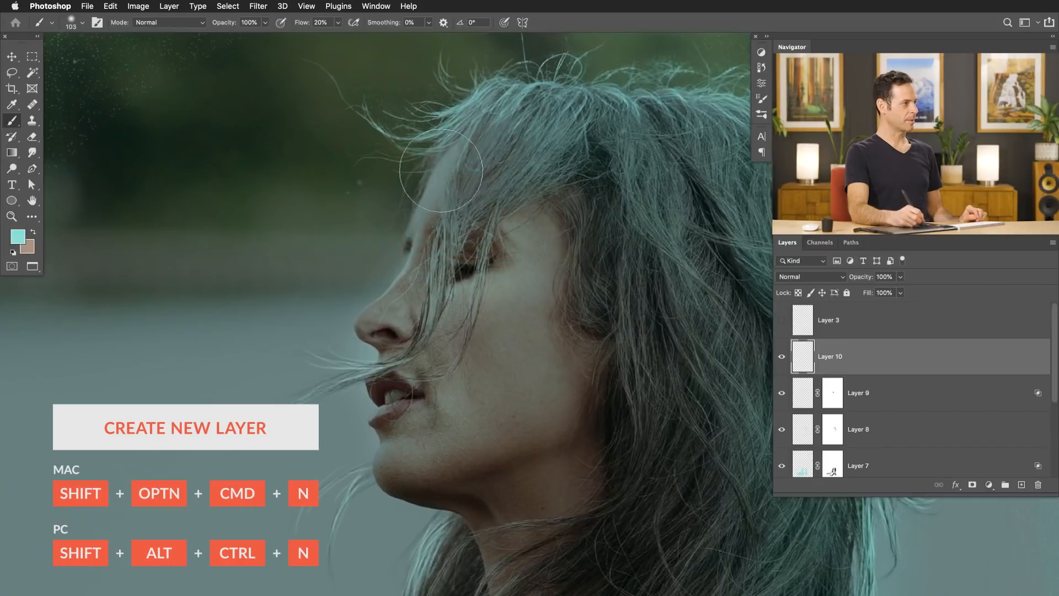
{"action": "left_click", "coordinate": [801, 277]}
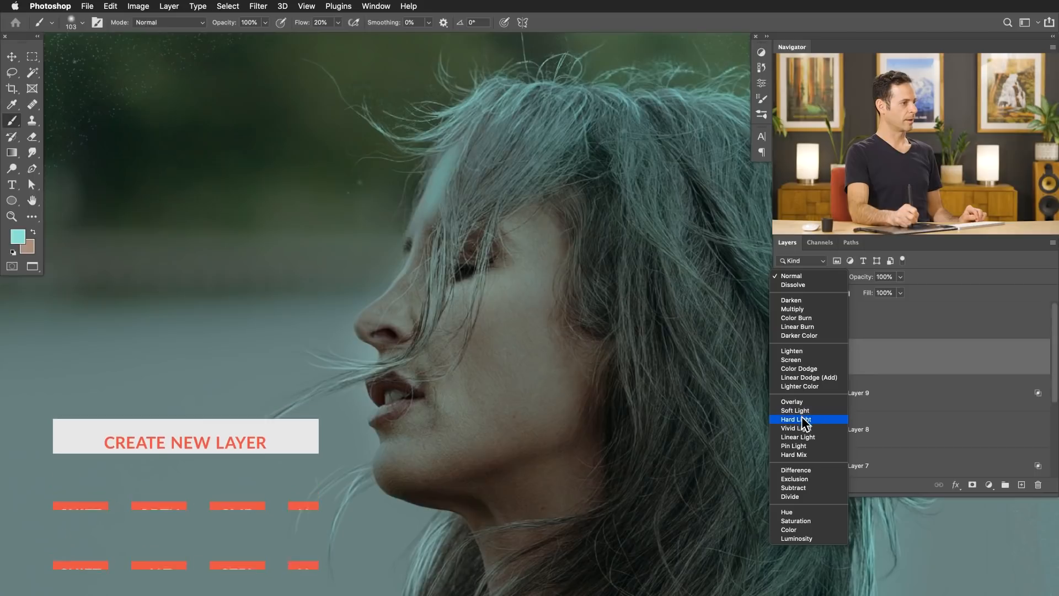
{"action": "left_click", "coordinate": [805, 401]}
{"action": "left_click_drag", "start_coordinate": [439, 205], "coordinate": [441, 180]}
{"action": "left_click_drag", "start_coordinate": [413, 253], "coordinate": [426, 213]}
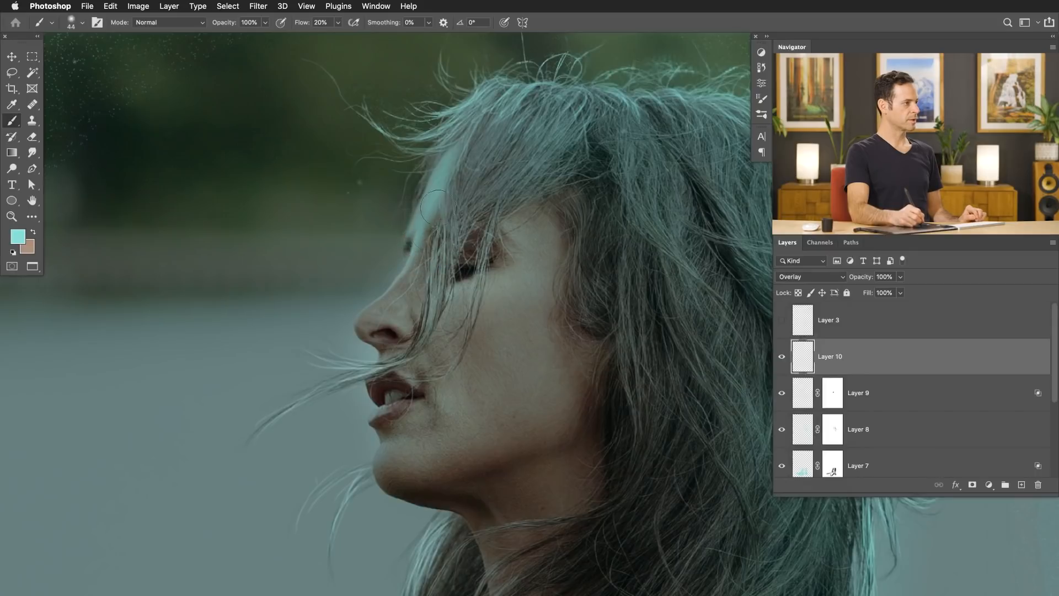
{"action": "left_click_drag", "start_coordinate": [390, 286], "coordinate": [391, 292]}
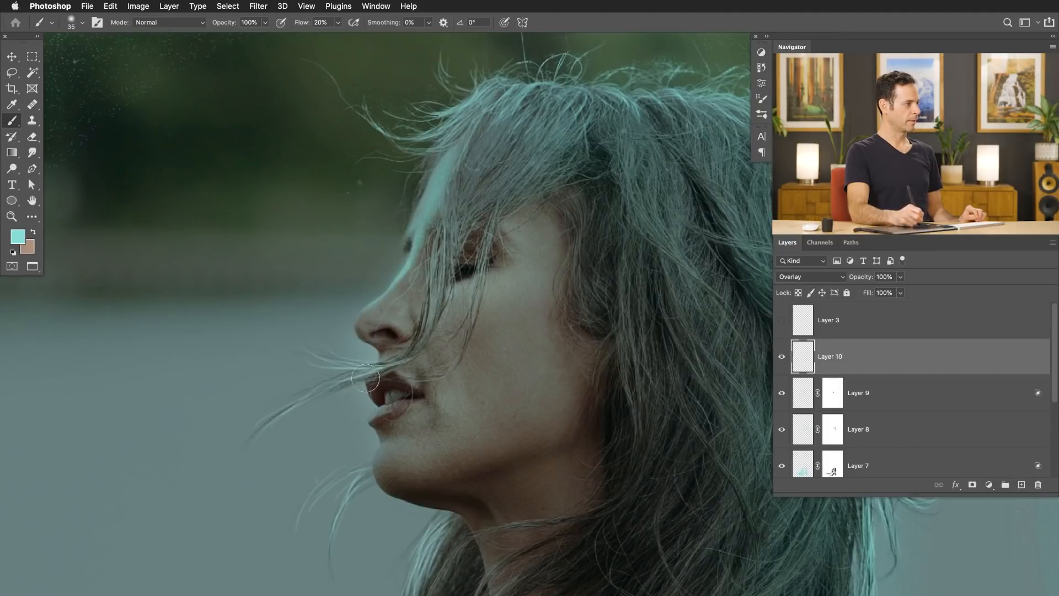
{"action": "mouse_move", "coordinate": [388, 434]}
{"action": "left_mouse_down"}
{"action": "mouse_move", "coordinate": [400, 442]}
{"action": "mouse_move", "coordinate": [380, 462]}
{"action": "mouse_move", "coordinate": [402, 445]}
{"action": "left_mouse_up"}
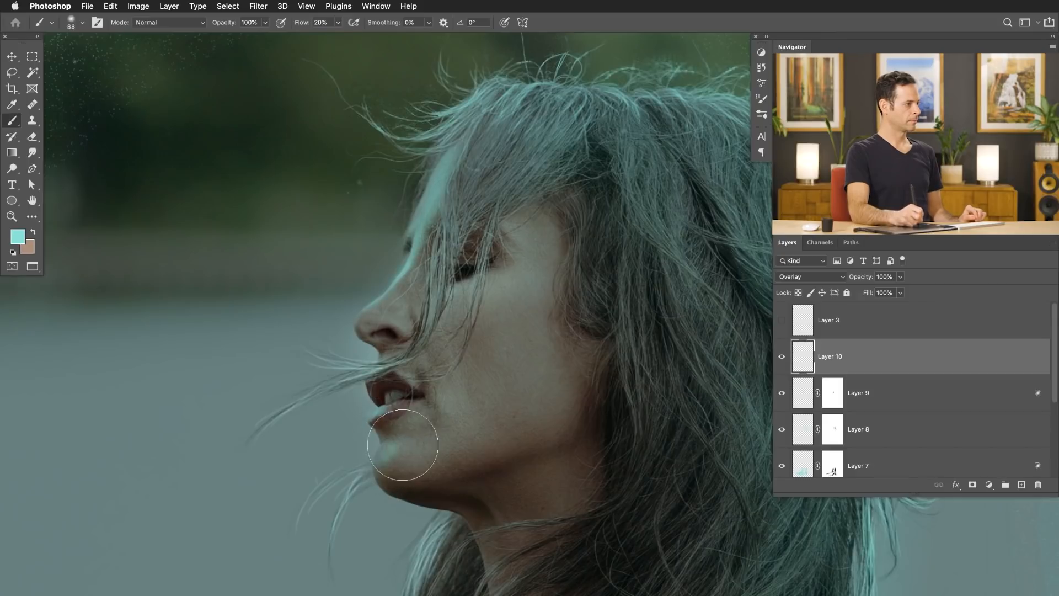
Split the Underlying Layer shadow slider of Layer 10's Blend If to 0 / 119, apply it, and compare with the layer hidden
{"action": "double_click", "coordinate": [864, 362]}
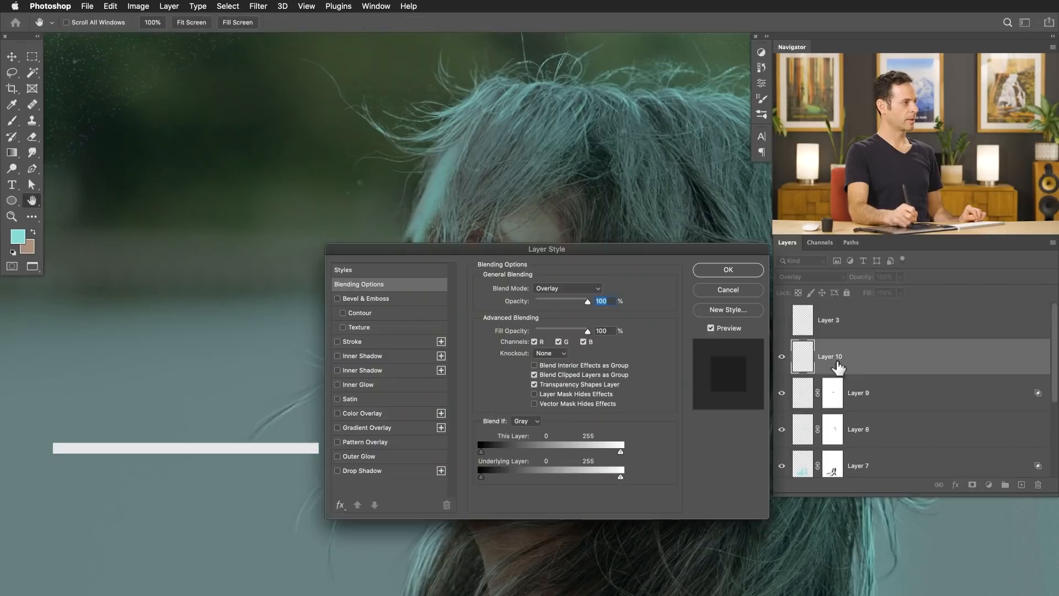
{"action": "key", "text": "alt"}
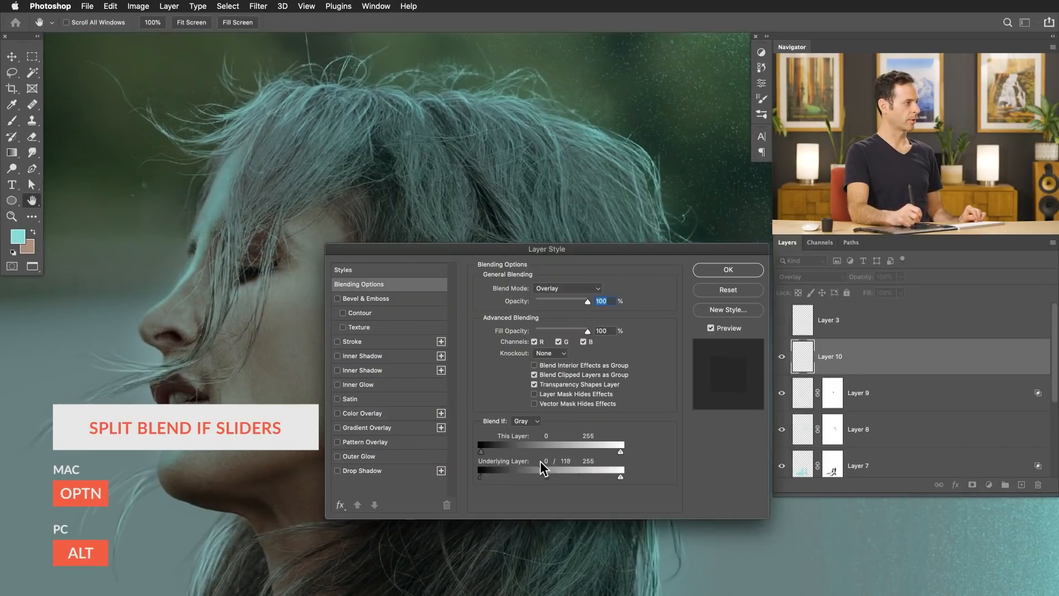
{"action": "left_click", "coordinate": [733, 272]}
{"action": "left_click", "coordinate": [782, 357]}
{"action": "left_click", "coordinate": [782, 358]}
Create a layer above Layer 10, paint cyan over the crossed legs, and set its blend mode to Screen after trying Overlay
{"action": "key", "text": "super+0"}
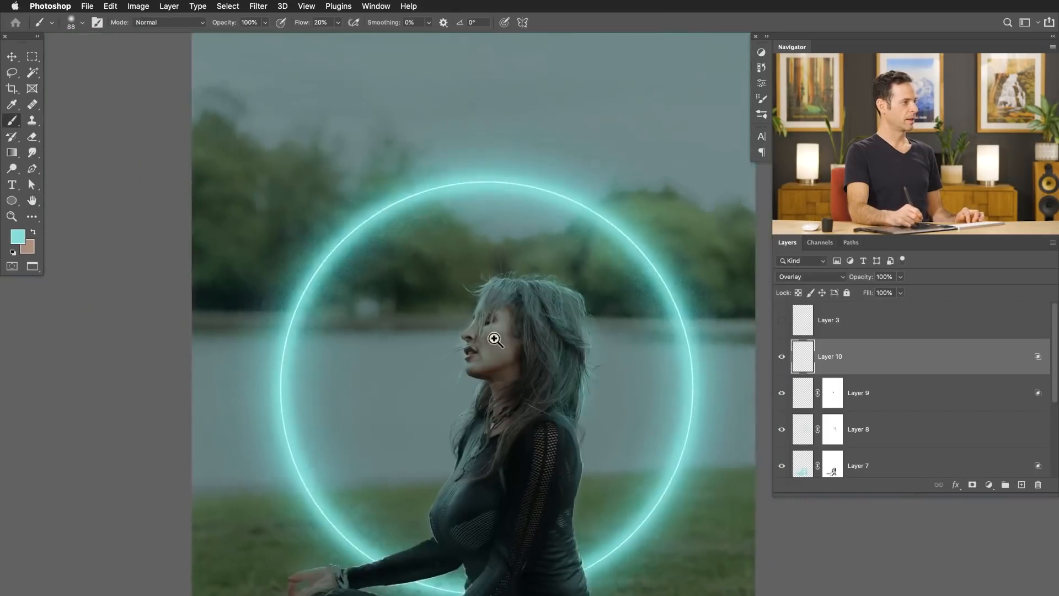
{"action": "left_click_drag", "start_coordinate": [491, 329], "coordinate": [471, 277]}
{"action": "left_click_drag", "start_coordinate": [506, 318], "coordinate": [503, 309]}
{"action": "key", "text": "shift+alt+super+n"}
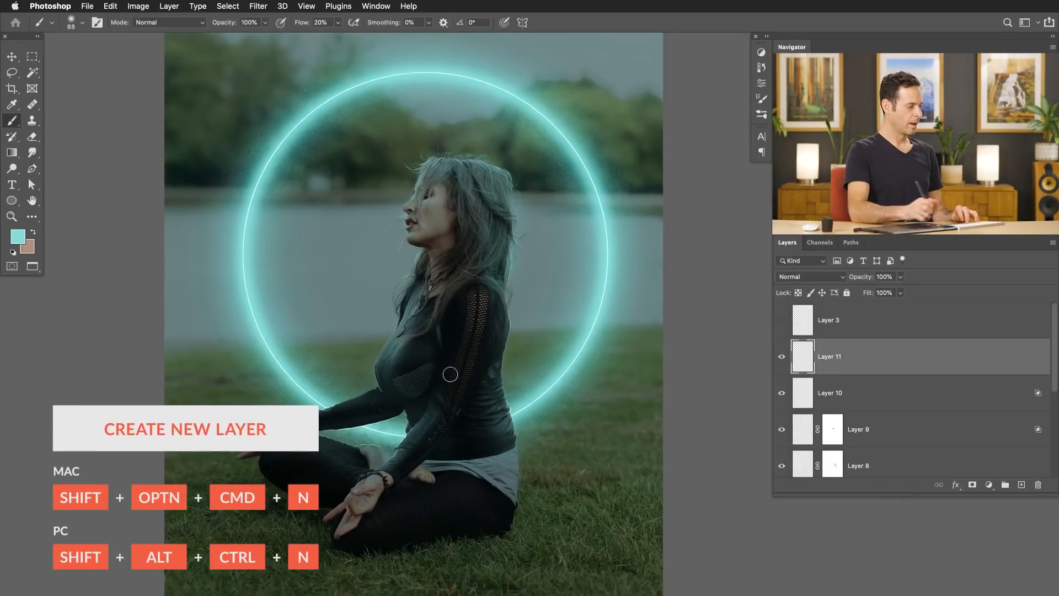
{"action": "left_click_drag", "start_coordinate": [329, 450], "coordinate": [351, 455]}
{"action": "left_click", "coordinate": [810, 276]}
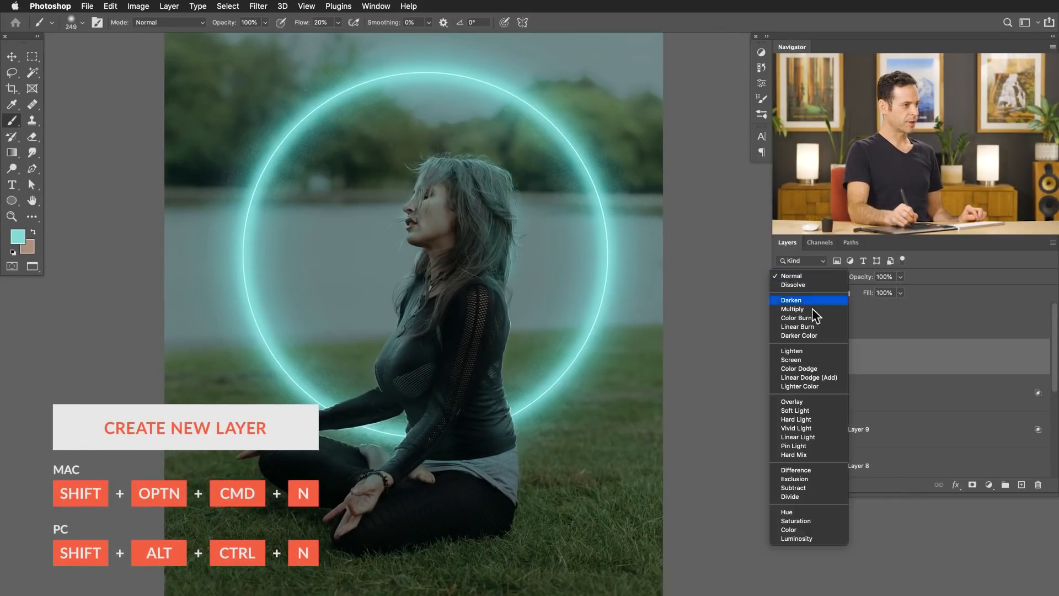
{"action": "left_click", "coordinate": [813, 403]}
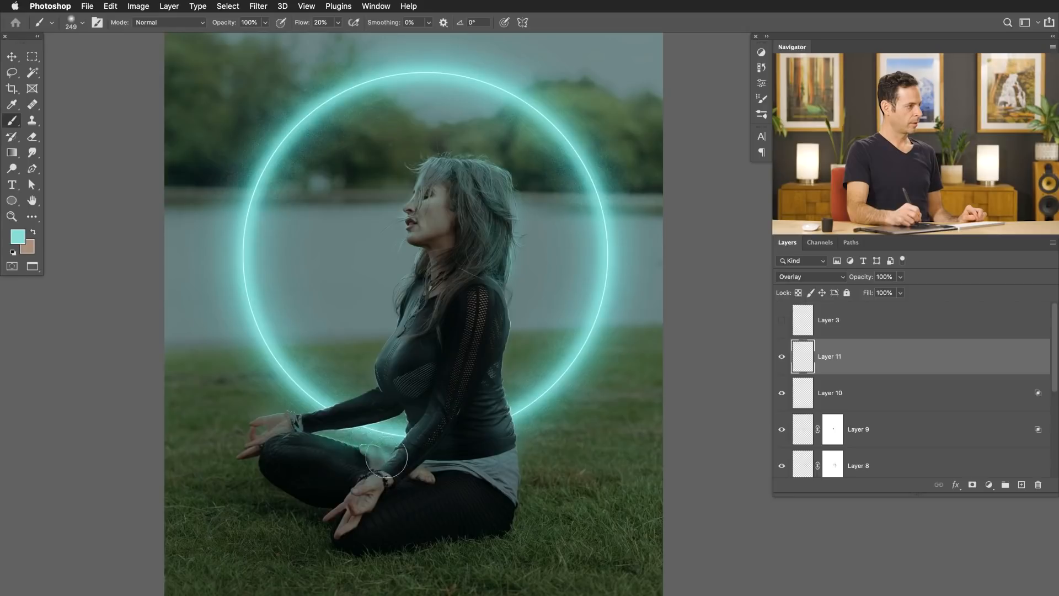
{"action": "left_click", "coordinate": [810, 277]}
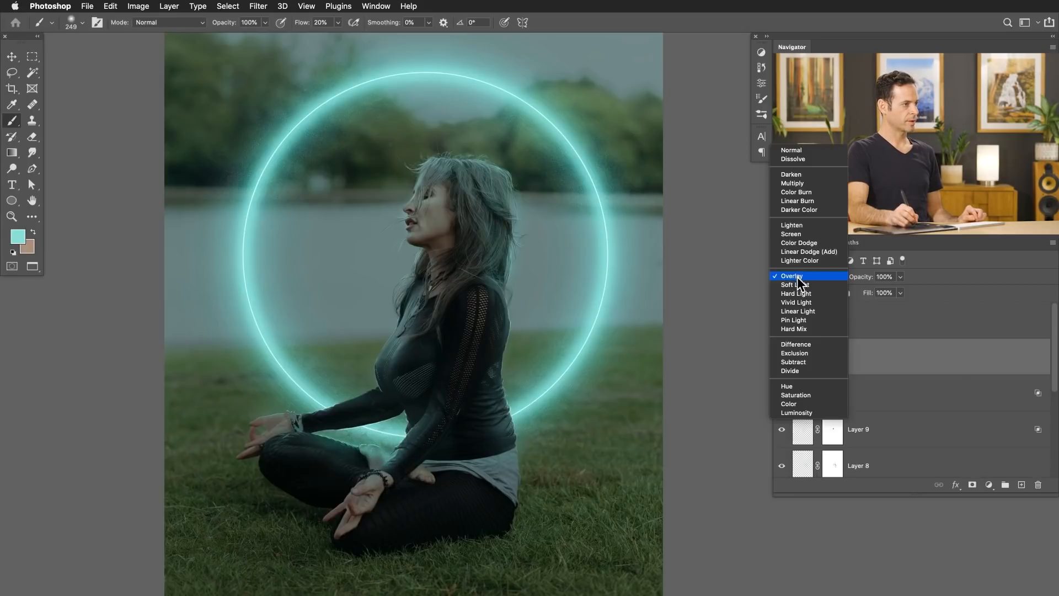
{"action": "left_click", "coordinate": [799, 239]}
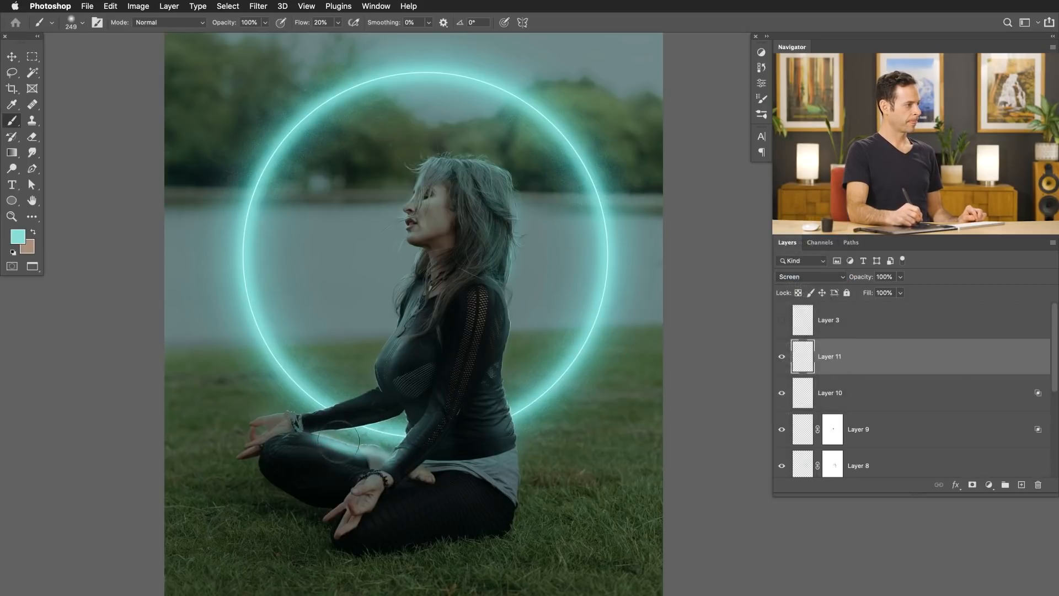
Split the Underlying Layer shadow slider of Layer 11's Blend If to 0 / 105 and apply it
{"action": "double_click", "coordinate": [866, 357]}
{"action": "left_click_drag", "start_coordinate": [283, 439], "coordinate": [173, 426]}
{"action": "left_click_drag", "start_coordinate": [482, 477], "coordinate": [519, 481]}
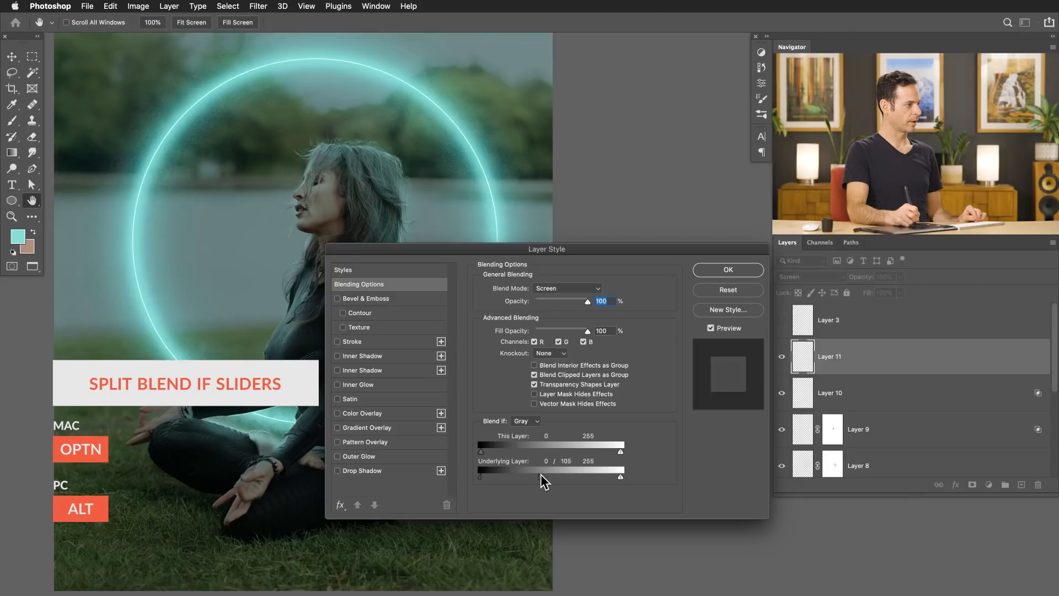
{"action": "left_click", "coordinate": [722, 272]}
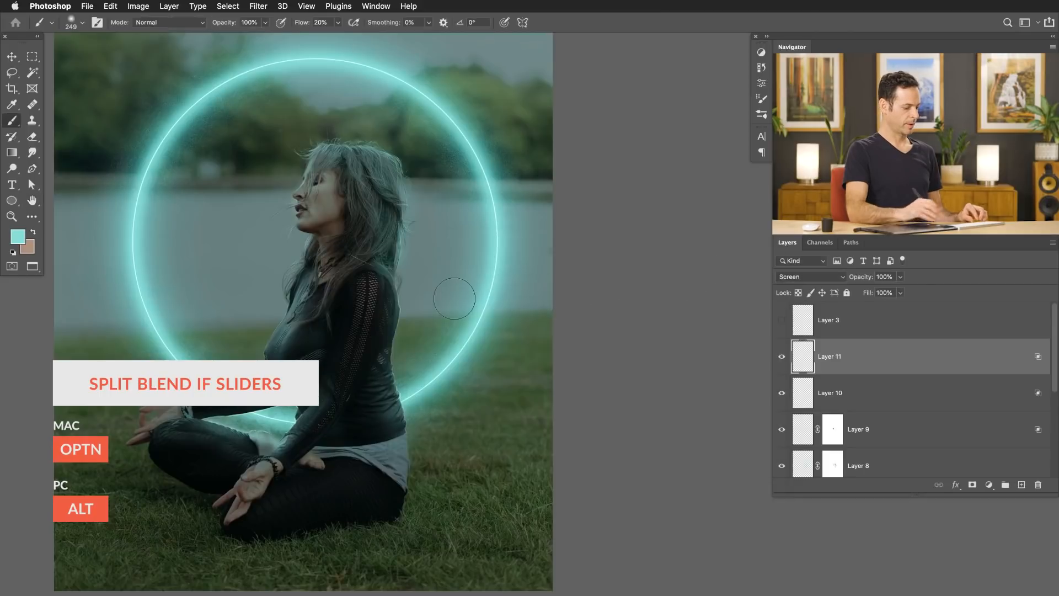
Mask Layer 11 by painting black over the foot, raising the brush flow to 40%, and lower the layer's opacity to 87%
{"action": "key", "text": "super+m"}
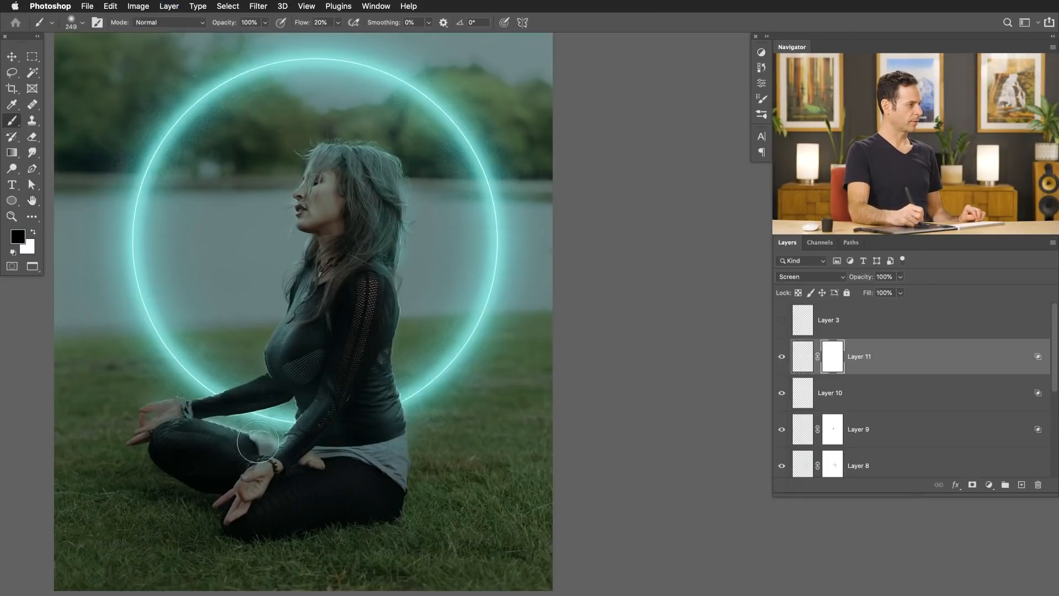
{"action": "left_click_drag", "start_coordinate": [264, 446], "coordinate": [262, 436]}
{"action": "key", "text": "shift+4"}
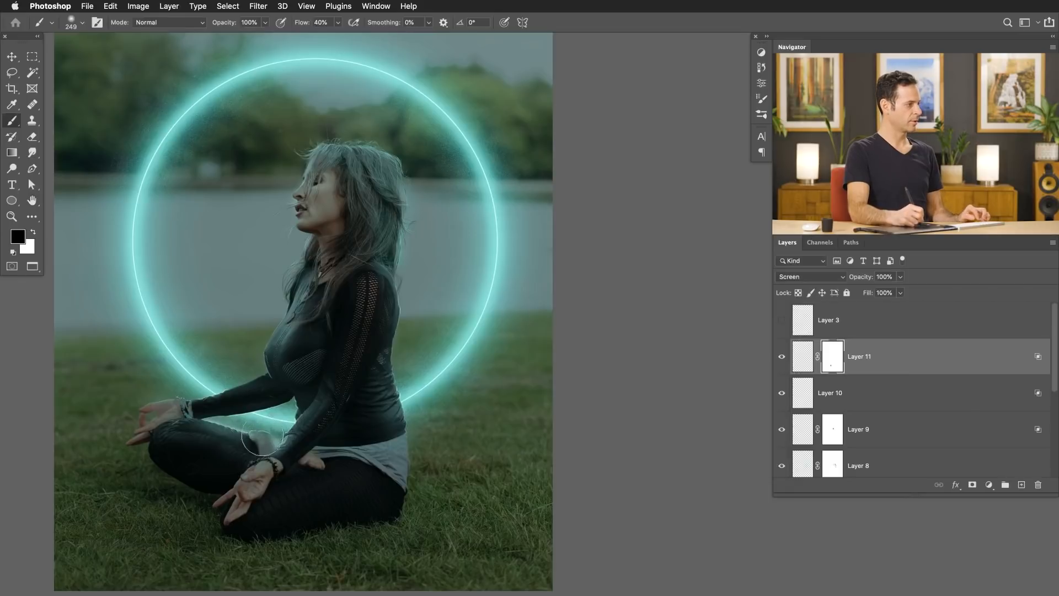
{"action": "left_click", "coordinate": [782, 356]}
{"action": "left_click", "coordinate": [782, 356]}
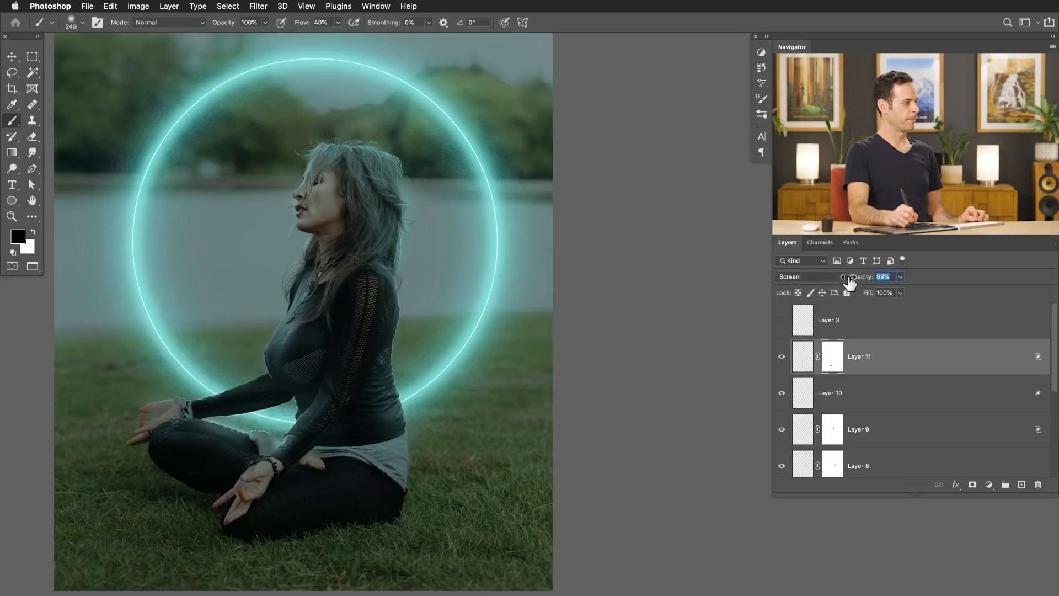
{"action": "left_click_drag", "start_coordinate": [848, 278], "coordinate": [849, 278]}
Group the painted glow layers from Layer 11 down to Layer 7
{"action": "left_click_drag", "start_coordinate": [540, 399], "coordinate": [519, 402]}
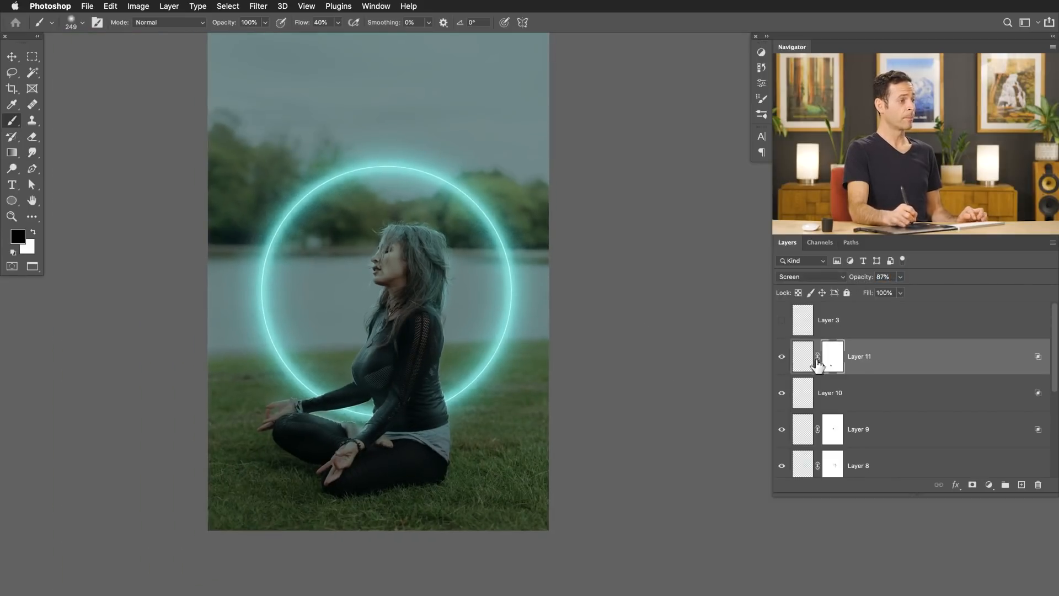
{"action": "left_click_drag", "start_coordinate": [1055, 364], "coordinate": [1045, 419]}
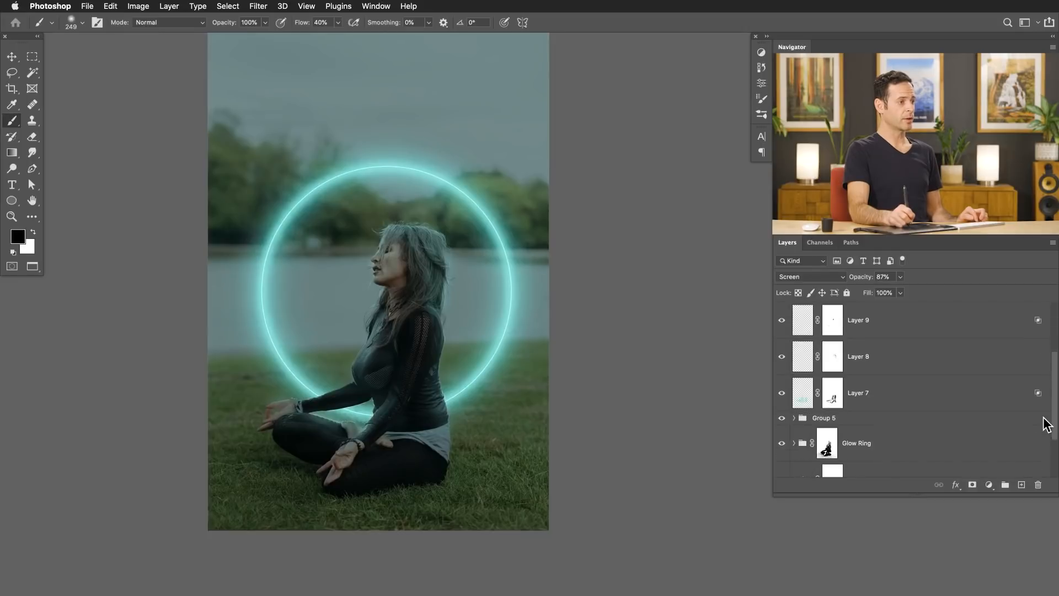
{"action": "left_click", "coordinate": [890, 399], "text": "shift"}
{"action": "key", "text": "super+g"}
Hide Group 6 and compare the woman's rim light with Group 5 turned off and on
{"action": "left_click_drag", "start_coordinate": [406, 359], "coordinate": [518, 346]}
{"action": "left_click", "coordinate": [783, 346]}
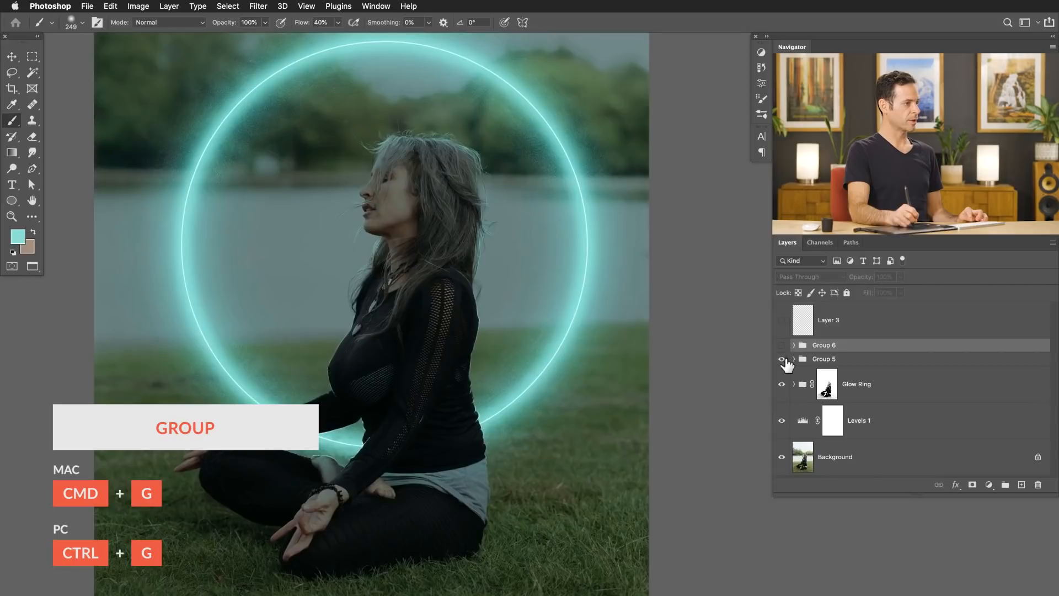
{"action": "left_click", "coordinate": [784, 359]}
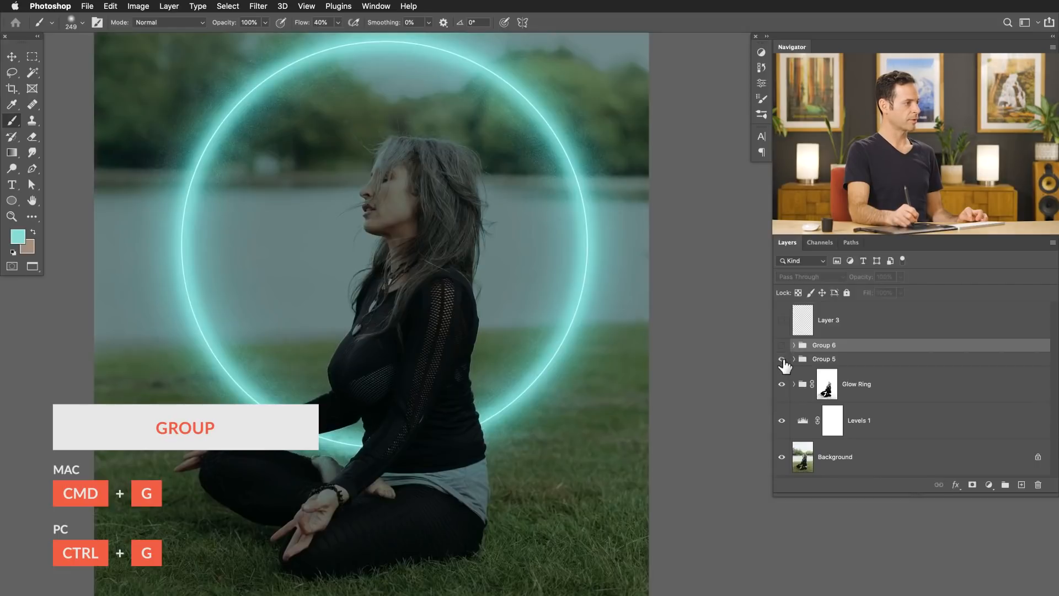
{"action": "left_click", "coordinate": [782, 359]}
{"action": "left_click", "coordinate": [783, 359]}
{"action": "left_click", "coordinate": [782, 360]}
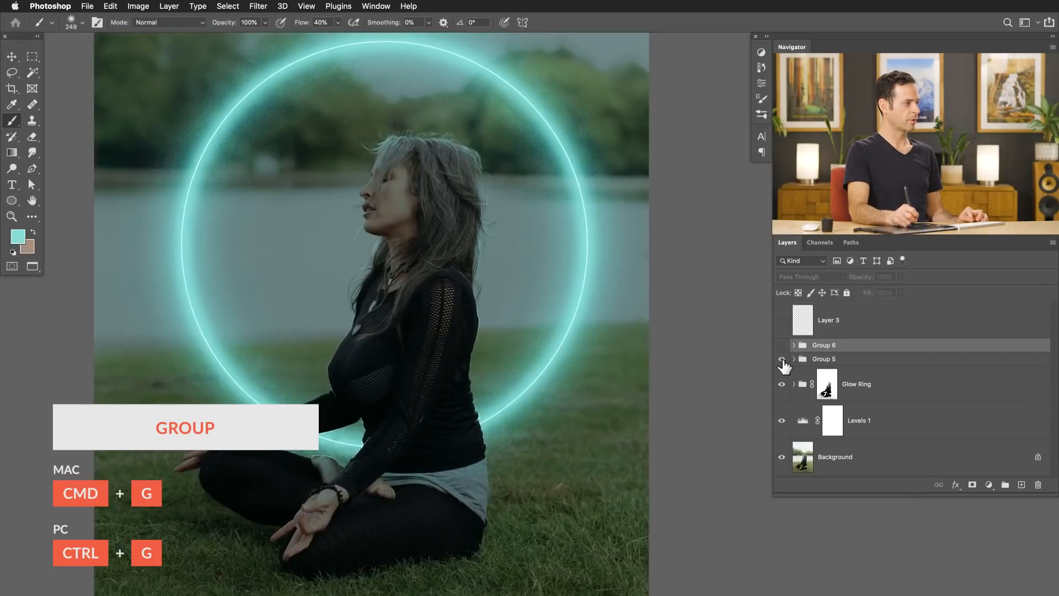
Duplicate Group 5 as a single merged layer and set its blend mode to Soft Light
{"action": "left_click", "coordinate": [822, 361]}
{"action": "left_click_drag", "start_coordinate": [456, 436], "coordinate": [522, 420]}
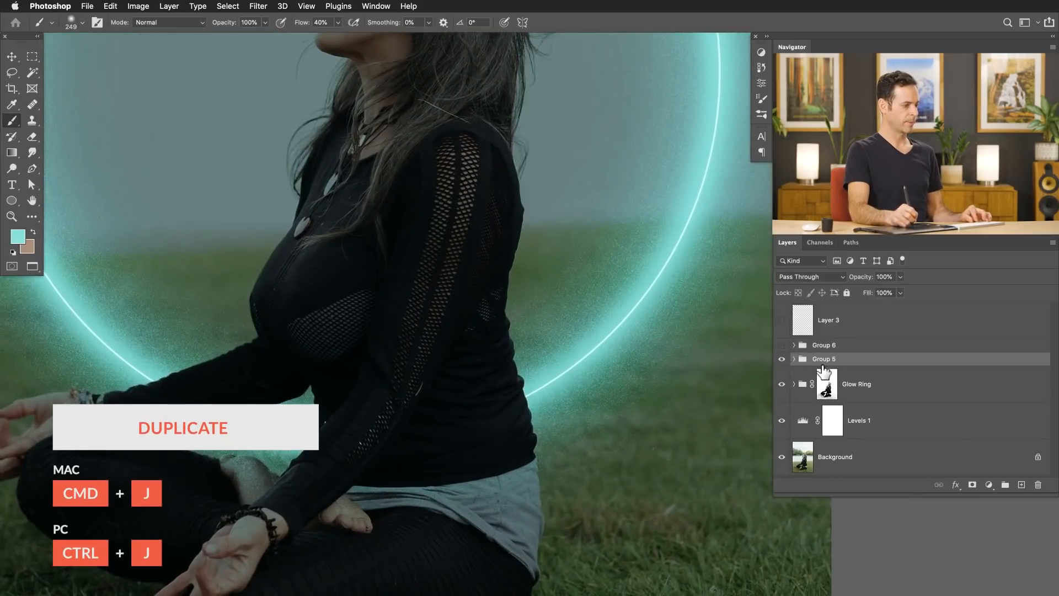
{"action": "key", "text": "super+j"}
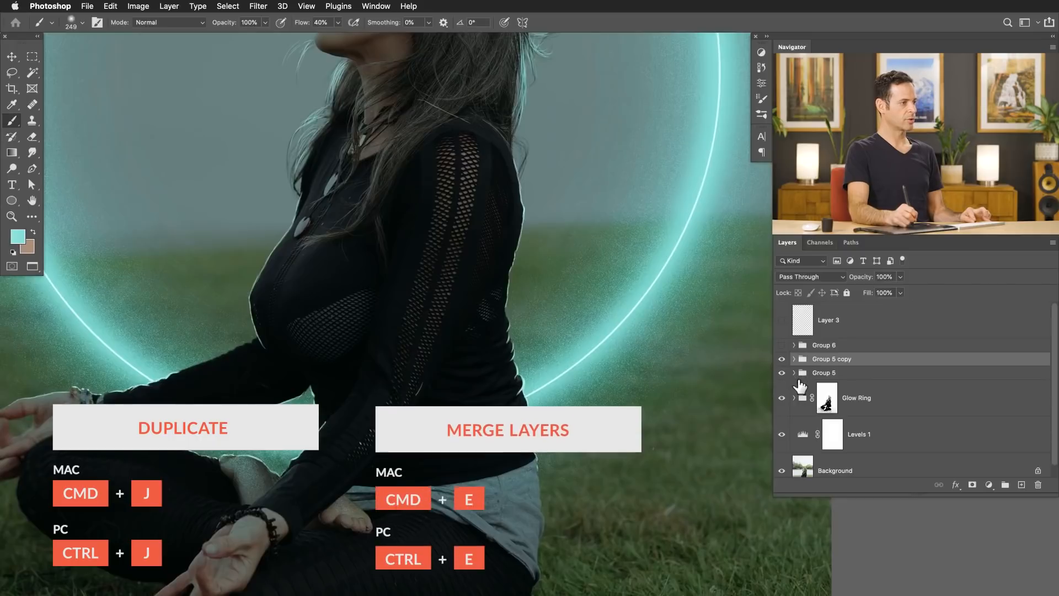
{"action": "key", "text": "super+e"}
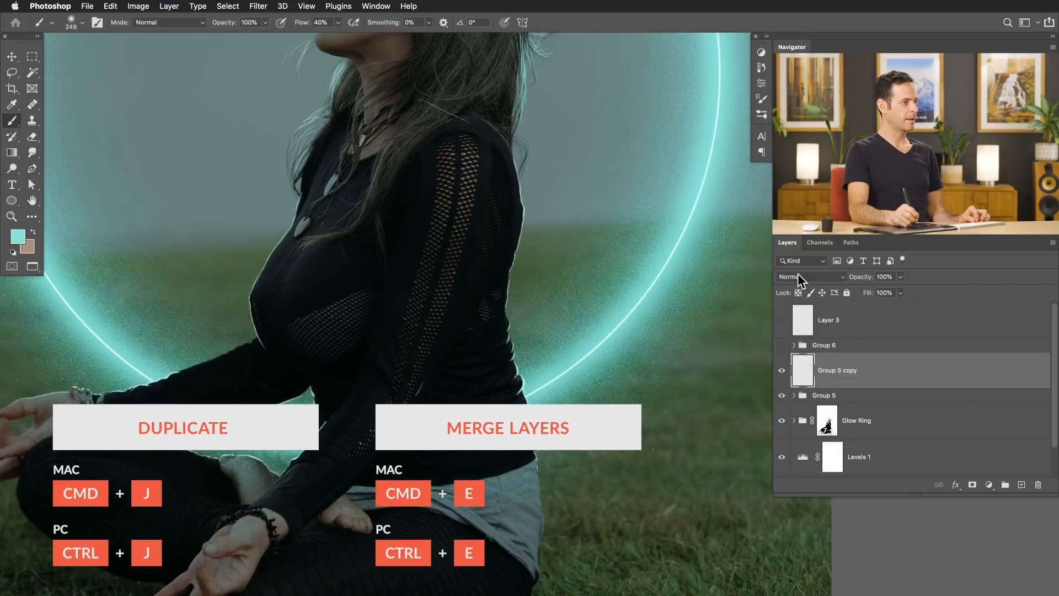
{"action": "left_click", "coordinate": [798, 276]}
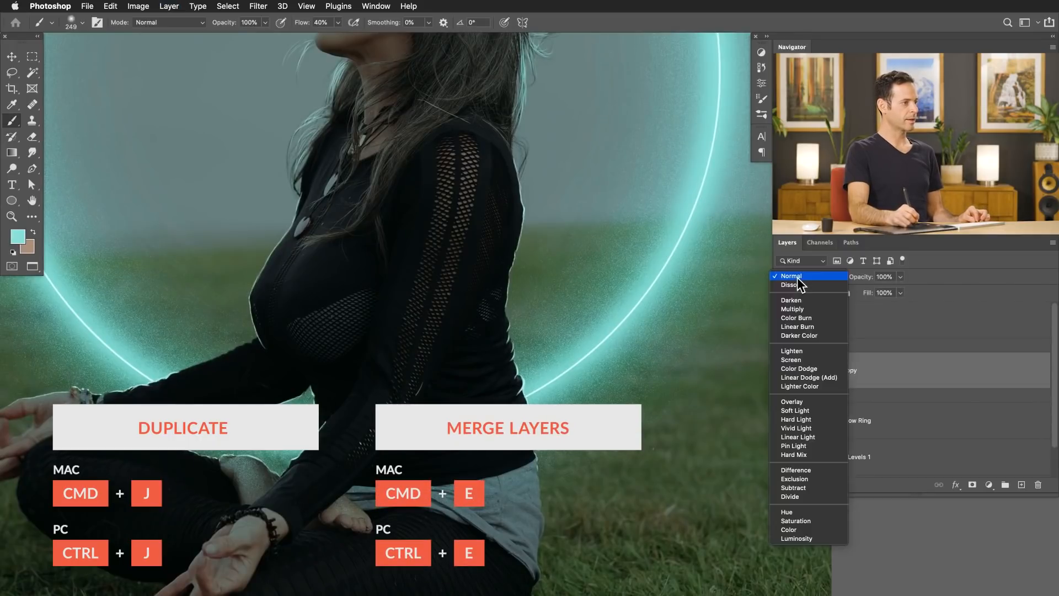
{"action": "left_click", "coordinate": [800, 410]}
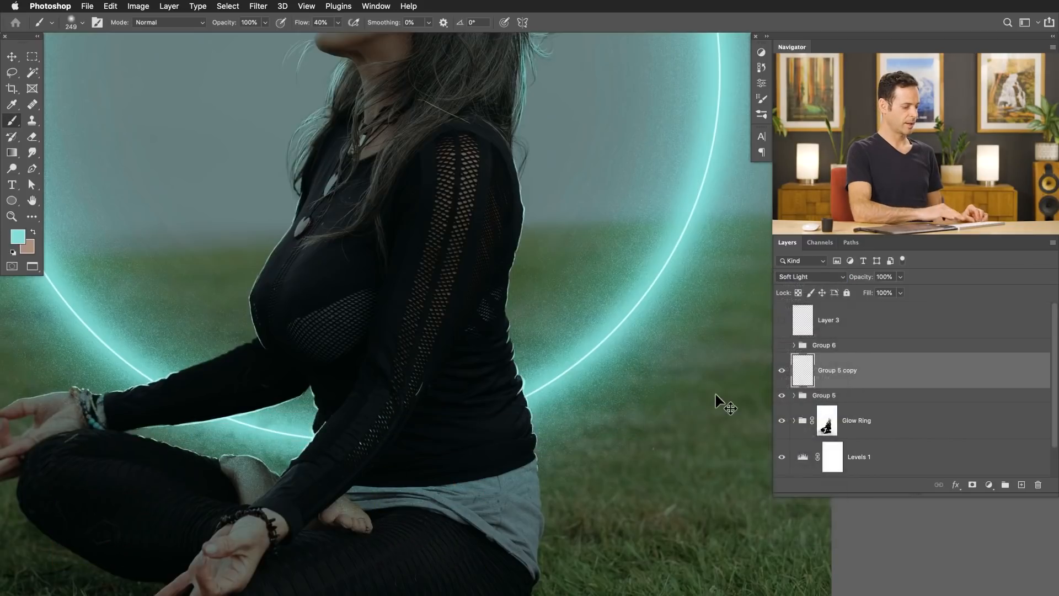
Apply a Gaussian Blur with a radius of 8.9 pixels to the merged Group 5 copy
{"action": "key", "text": "shift+alt+super+g"}
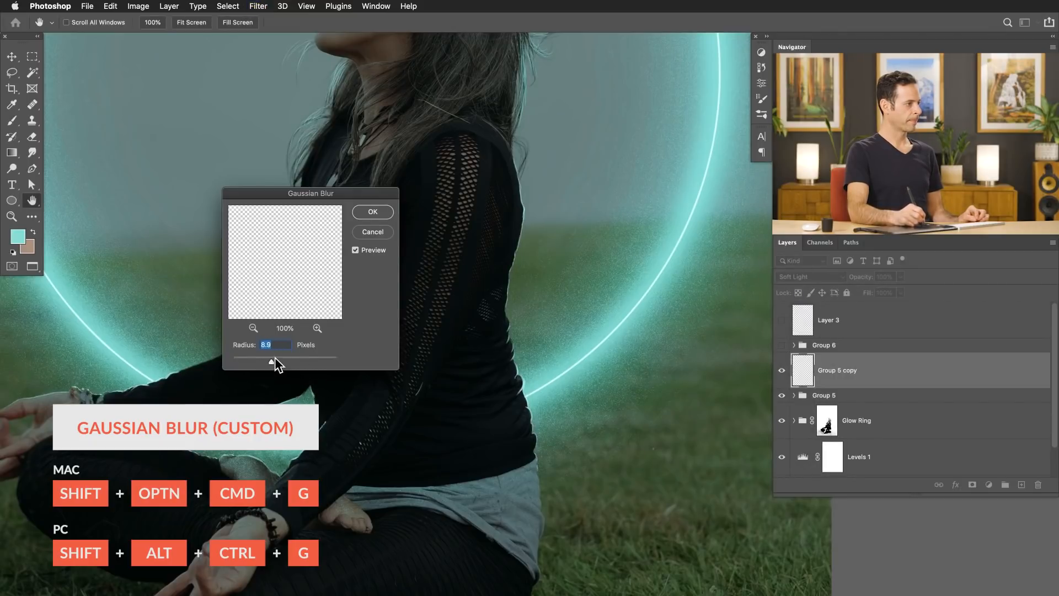
{"action": "left_click", "coordinate": [373, 212]}
{"action": "key", "text": "b"}
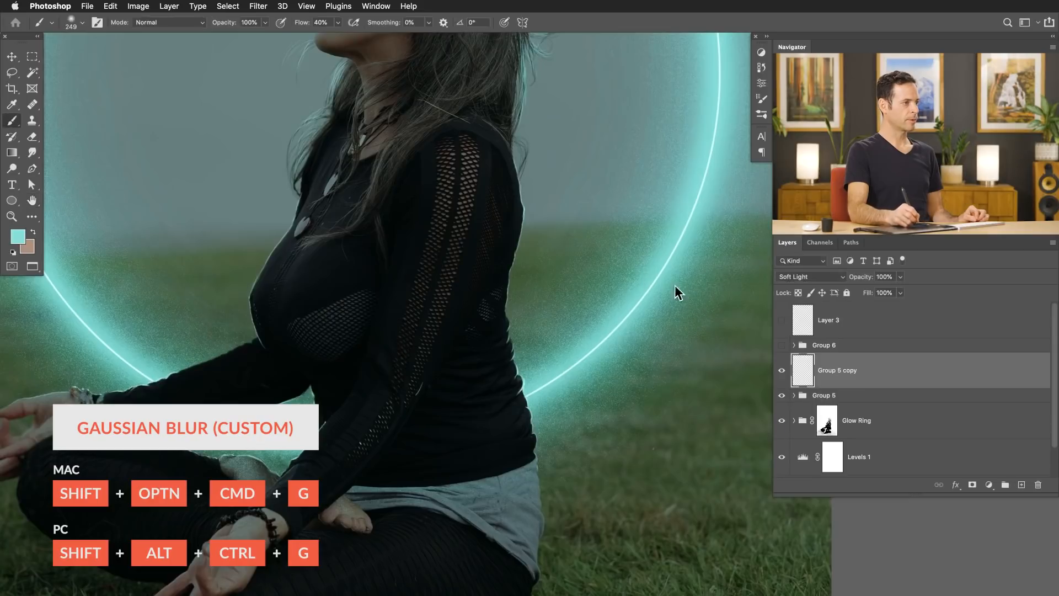
Change the Group 5 copy layer's blend mode to Screen and compare the edge glow with the layer hidden
{"action": "left_click", "coordinate": [788, 274]}
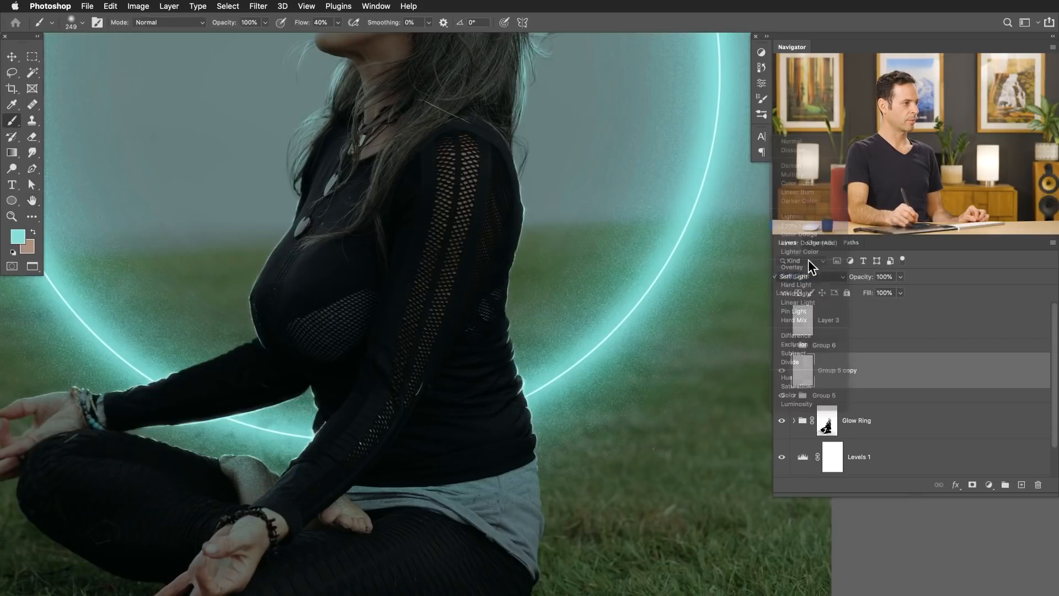
{"action": "left_click", "coordinate": [783, 370]}
{"action": "left_click", "coordinate": [783, 370]}
{"action": "left_click", "coordinate": [783, 371]}
{"action": "left_click", "coordinate": [783, 371]}
{"action": "left_click", "coordinate": [782, 371]}
{"action": "left_click", "coordinate": [782, 371]}
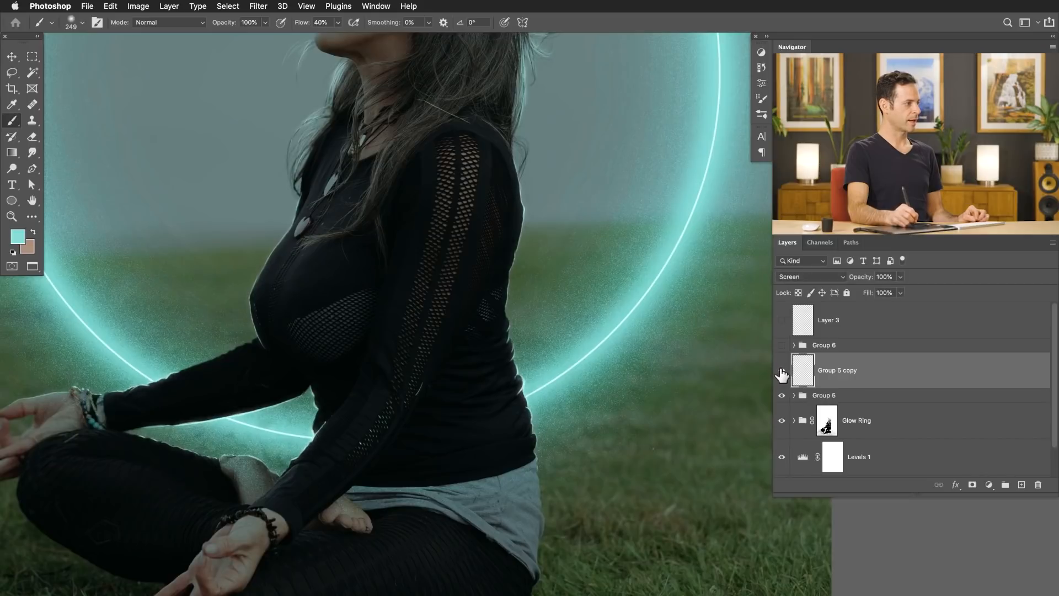
Duplicate the Group 5 copy layer and apply a 37.4 pixel Gaussian Blur to the duplicate
{"action": "key", "text": "super+j"}
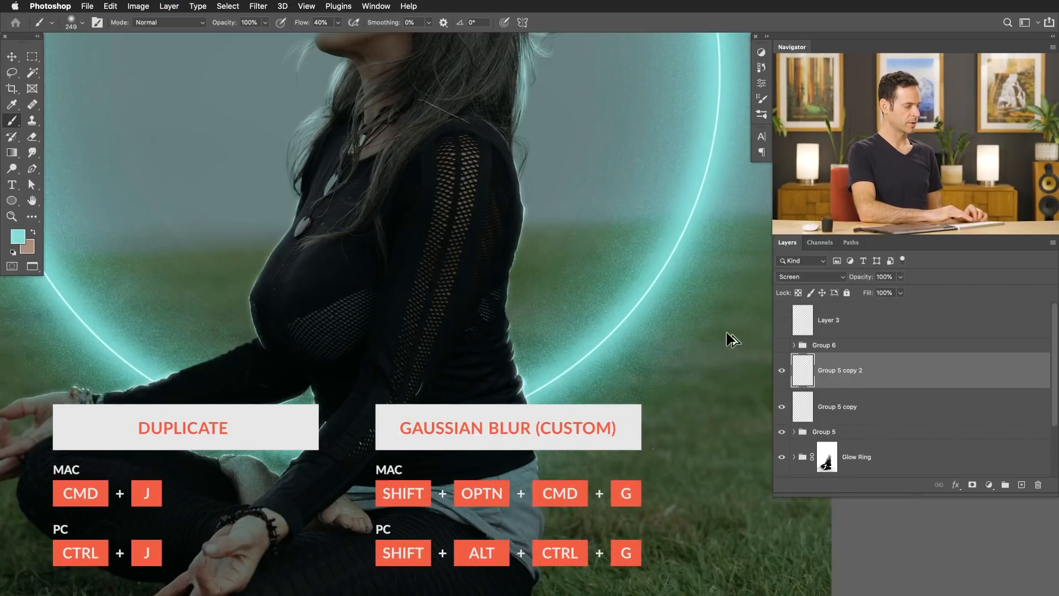
{"action": "key", "text": "shift+alt+super+g"}
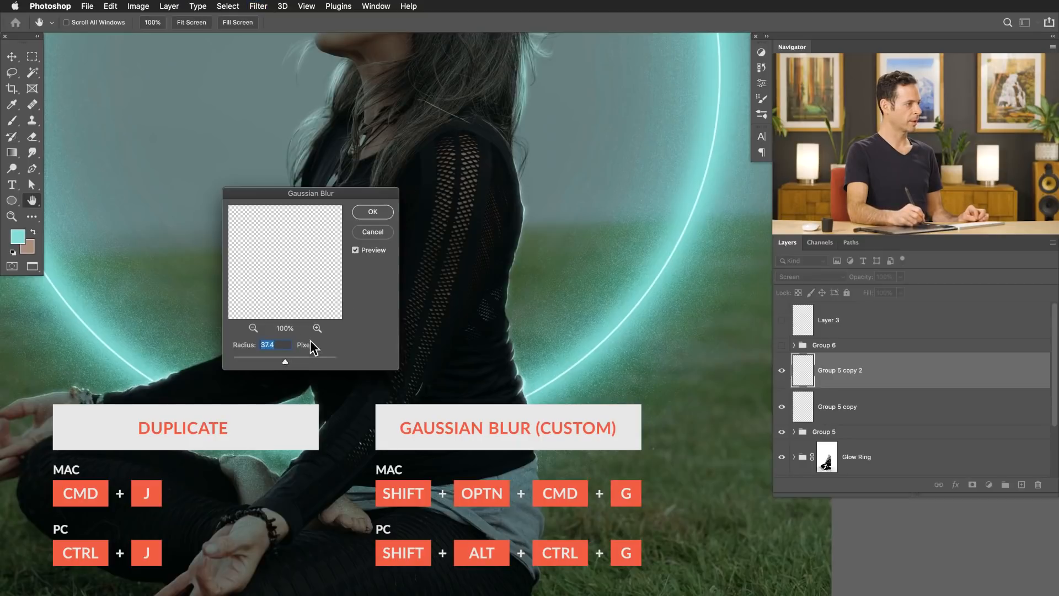
{"action": "left_click", "coordinate": [373, 212]}
{"action": "key", "text": "b"}
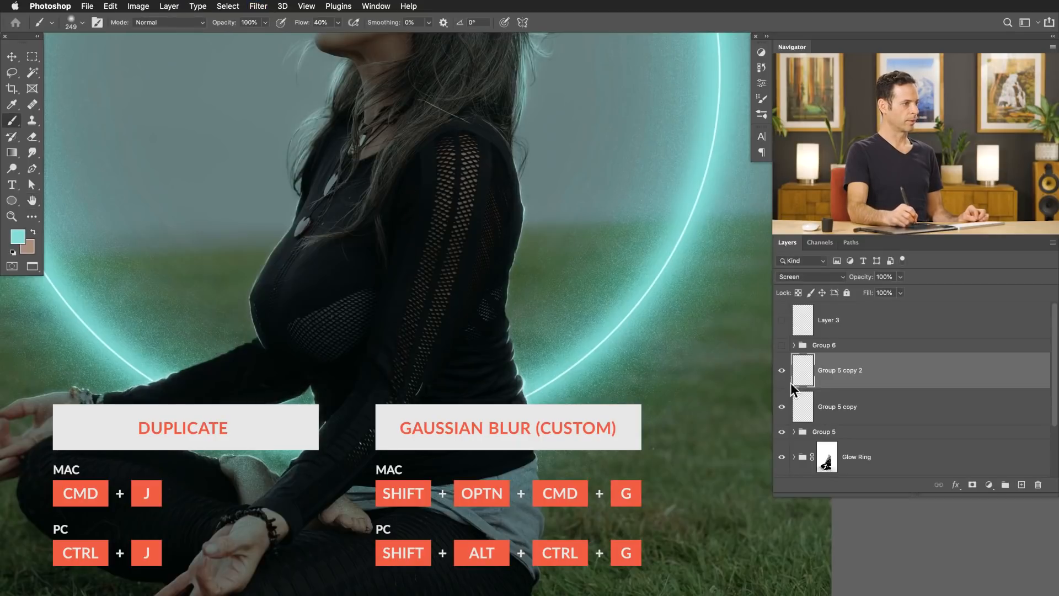
Compare the woman's edge lighting with the two blurred Group 5 copies hidden and shown, up close and in full view
{"action": "left_click", "coordinate": [782, 407]}
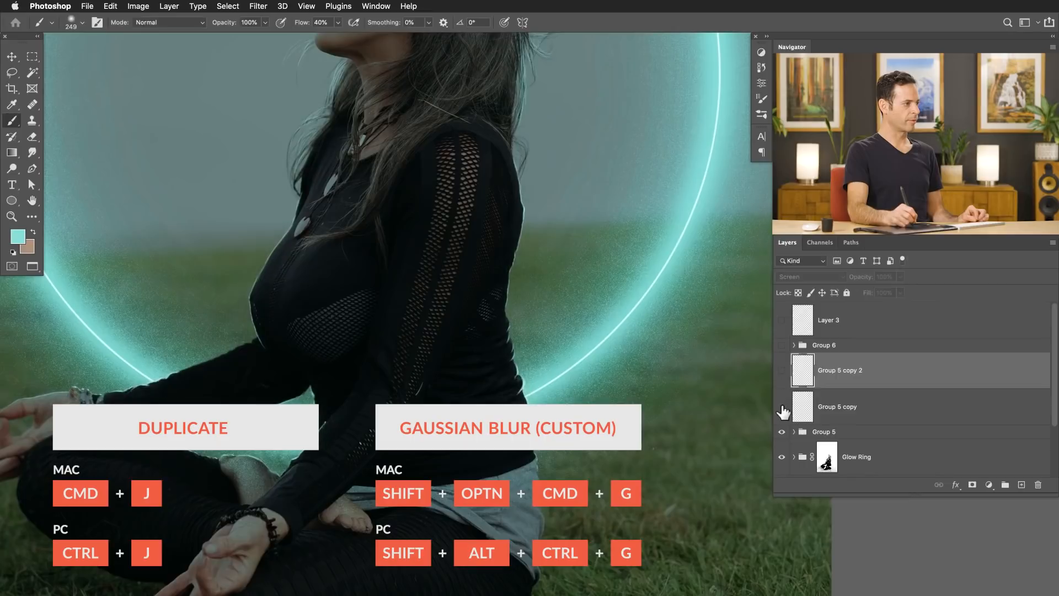
{"action": "left_click_drag", "start_coordinate": [551, 378], "coordinate": [593, 371]}
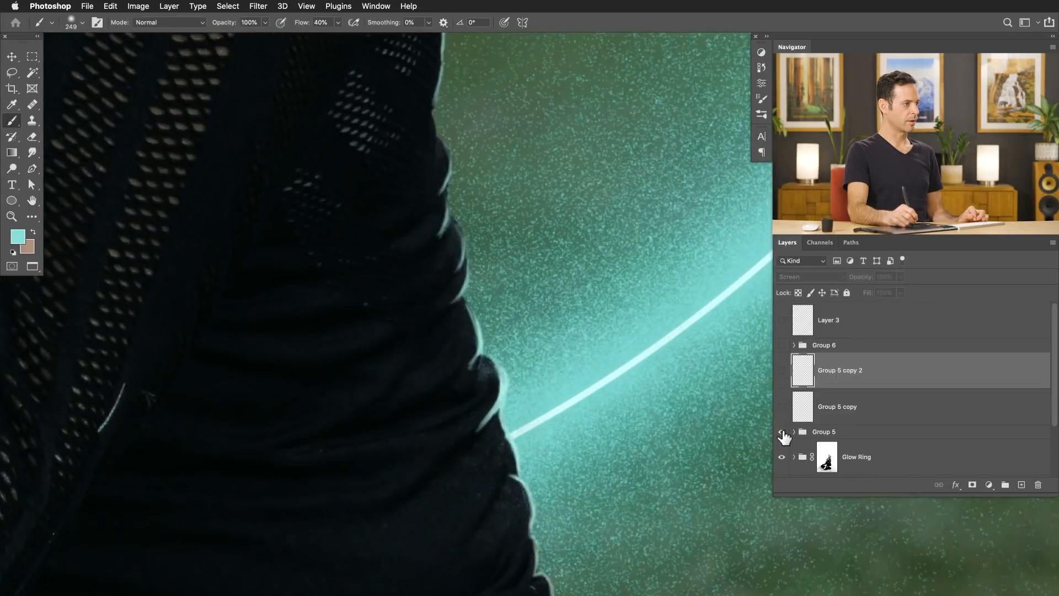
{"action": "left_click", "coordinate": [782, 432]}
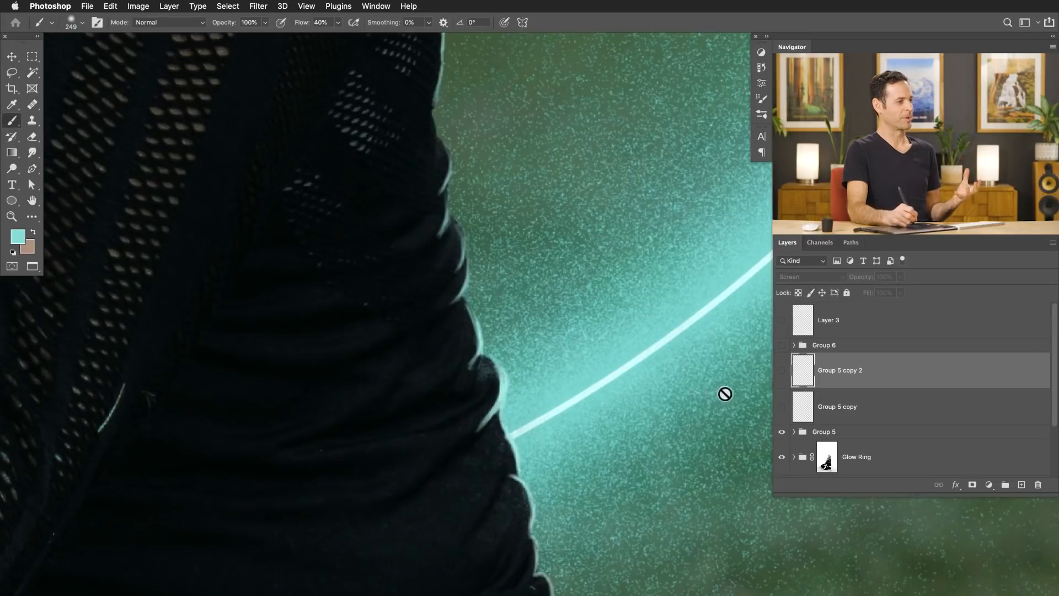
{"action": "key", "text": "super+minus"}
{"action": "key", "text": "super+minus"}
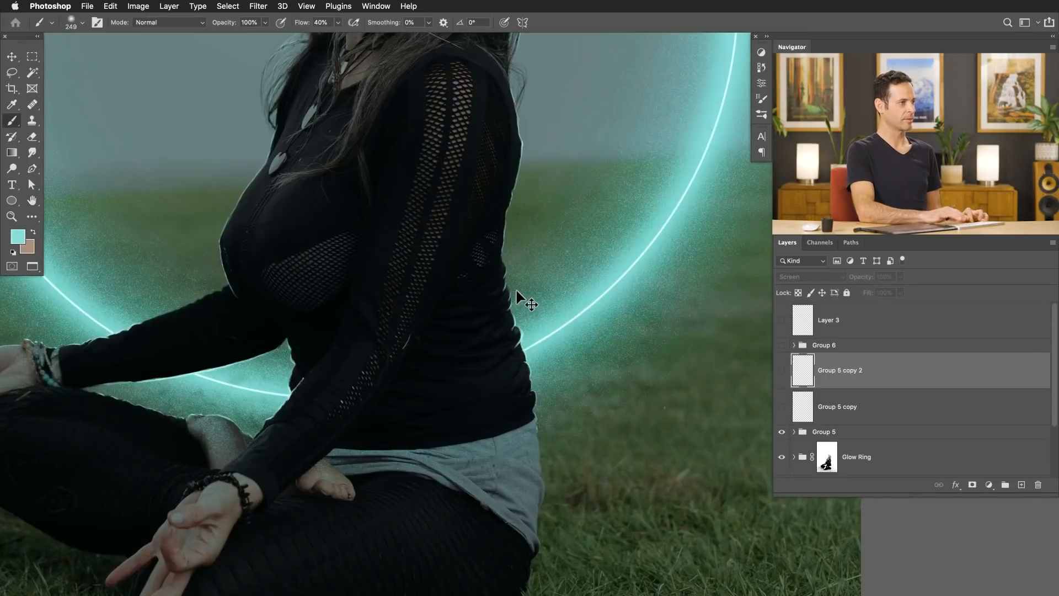
{"action": "key", "text": "super+equal"}
{"action": "key", "text": "super+equal"}
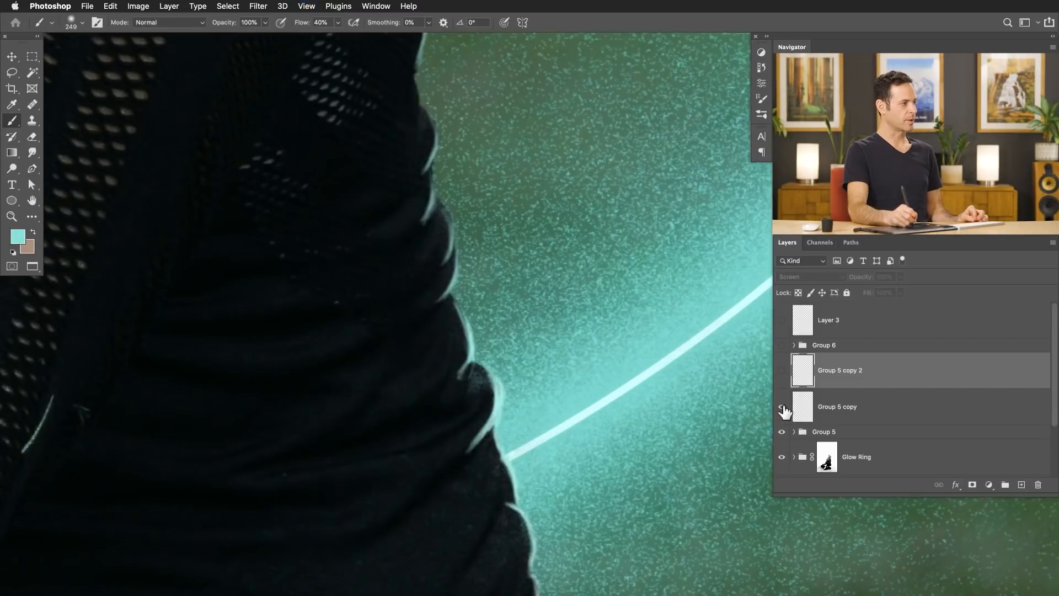
{"action": "left_click", "coordinate": [782, 408]}
{"action": "left_click", "coordinate": [782, 371]}
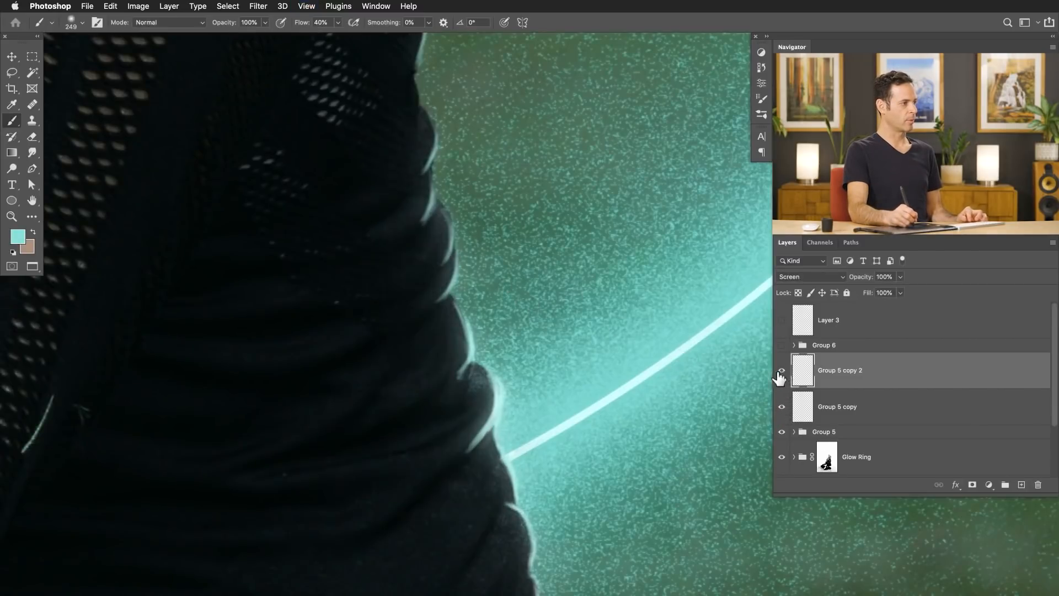
{"action": "key", "text": "super+minus"}
{"action": "key", "text": "super+minus"}
{"action": "left_click_drag", "start_coordinate": [577, 424], "coordinate": [550, 412]}
{"action": "mouse_move", "coordinate": [611, 402]}
{"action": "left_mouse_down"}
{"action": "mouse_move", "coordinate": [594, 406]}
{"action": "mouse_move", "coordinate": [633, 402]}
{"action": "mouse_move", "coordinate": [541, 403]}
{"action": "left_mouse_up"}
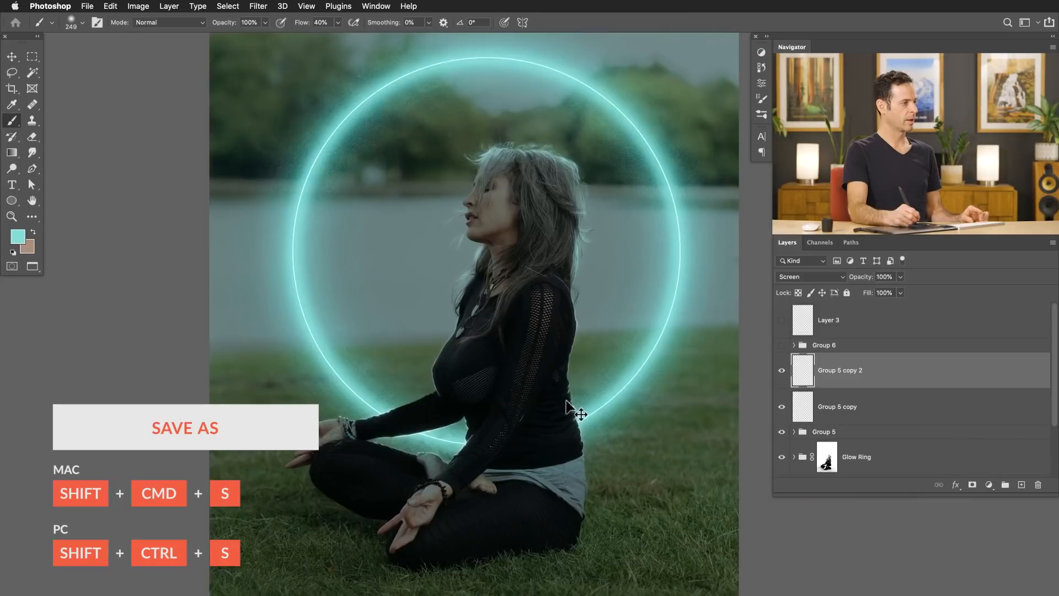
Save the document as PHLEARN Glow Effect.psd in Photoshop format with layers in the Sample PSD folder
{"action": "key", "text": "shift+super+s"}
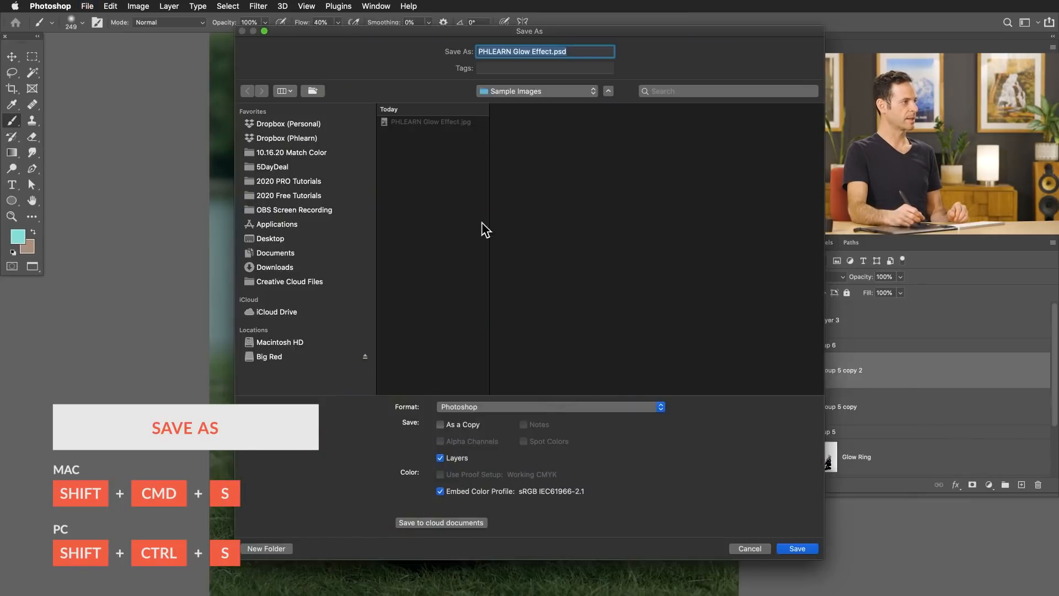
{"action": "left_click", "coordinate": [533, 92]}
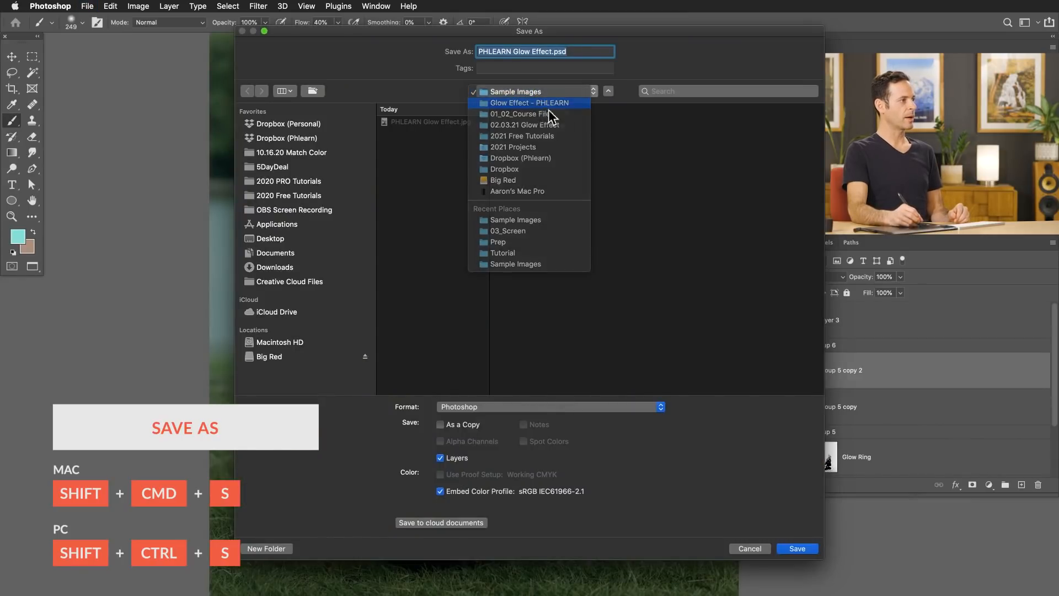
{"action": "left_click", "coordinate": [546, 104]}
{"action": "left_click", "coordinate": [745, 132]}
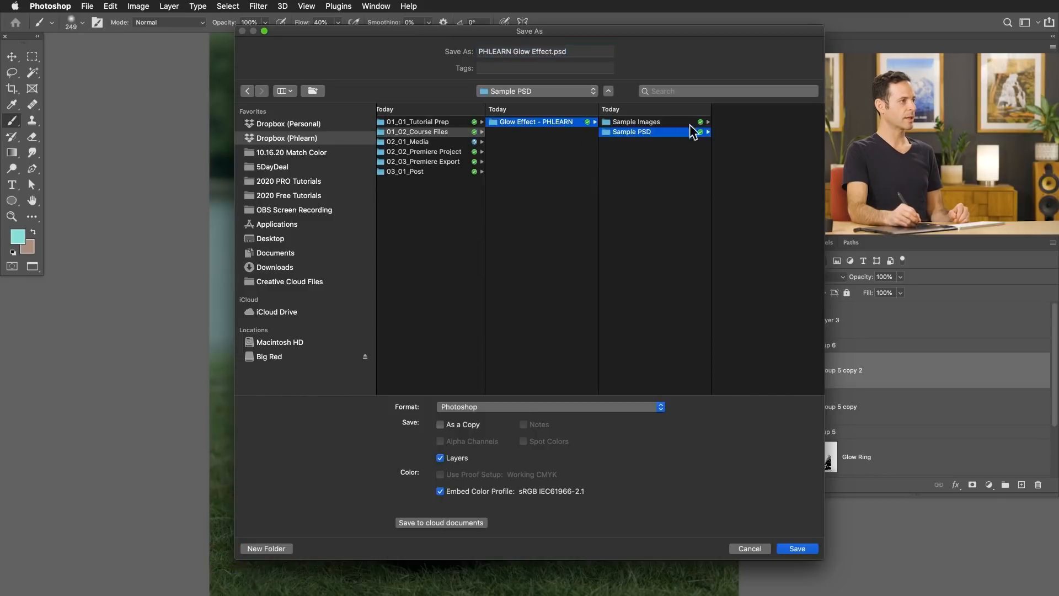
{"action": "left_click", "coordinate": [798, 549]}
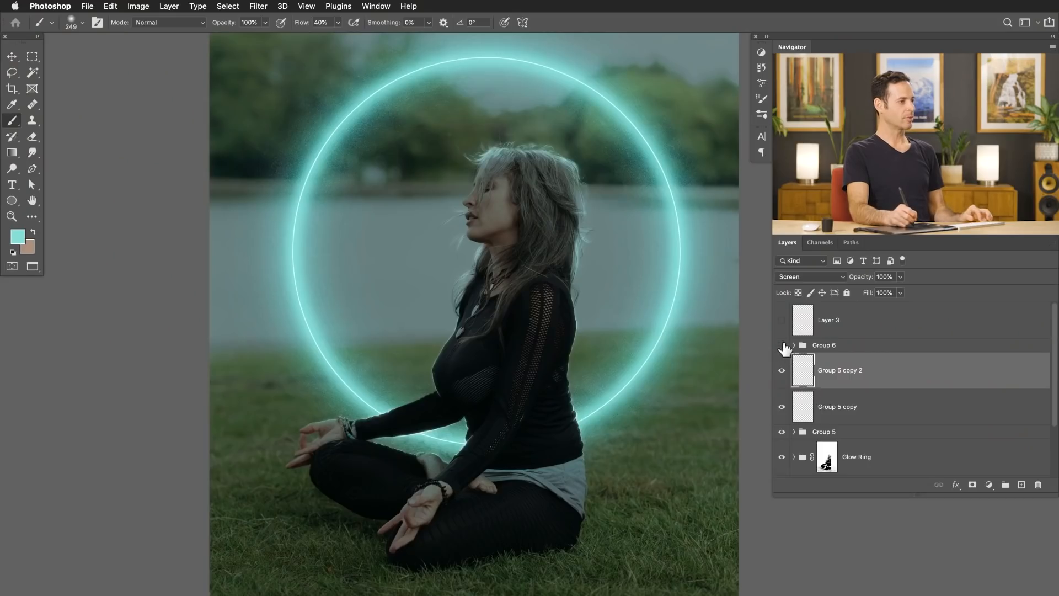
Compare the full image with Group 6 shown and hidden
{"action": "left_click", "coordinate": [781, 346]}
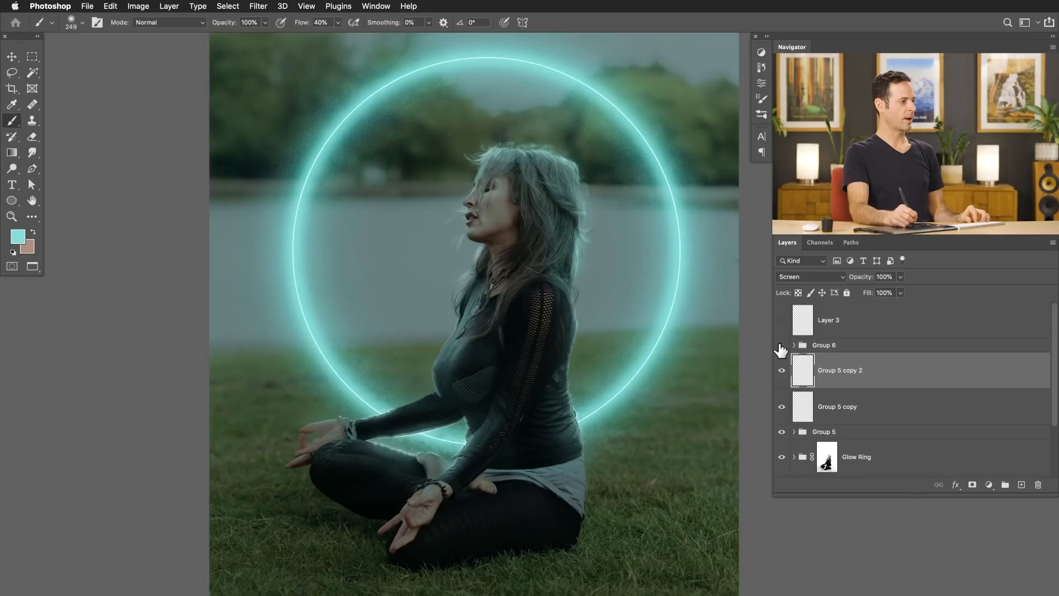
{"action": "left_click", "coordinate": [780, 346]}
{"action": "left_click_drag", "start_coordinate": [625, 376], "coordinate": [604, 378]}
{"action": "left_click_drag", "start_coordinate": [601, 393], "coordinate": [550, 395]}
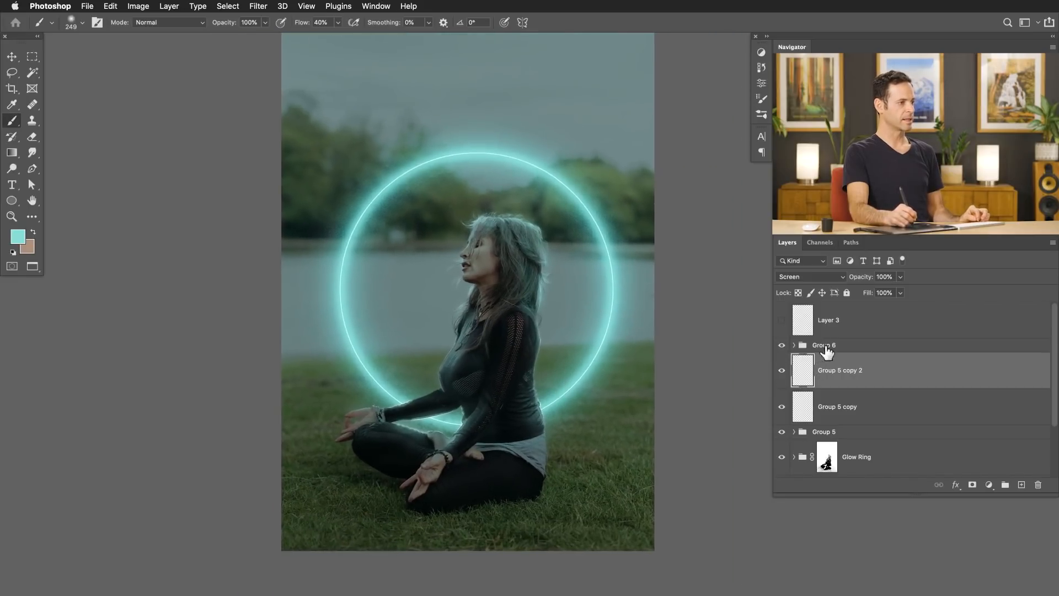
{"action": "left_click", "coordinate": [781, 347]}
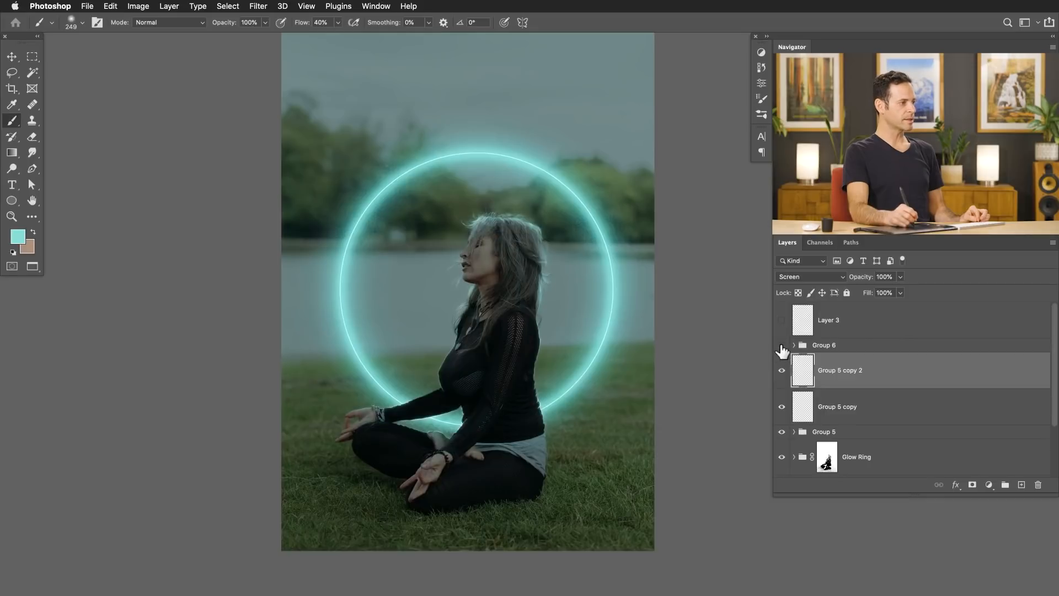
Combine Group 5, Group 5 copy and Group 5 copy 2 into one new layer group
{"action": "left_click", "coordinate": [781, 370]}
{"action": "left_click", "coordinate": [782, 407]}
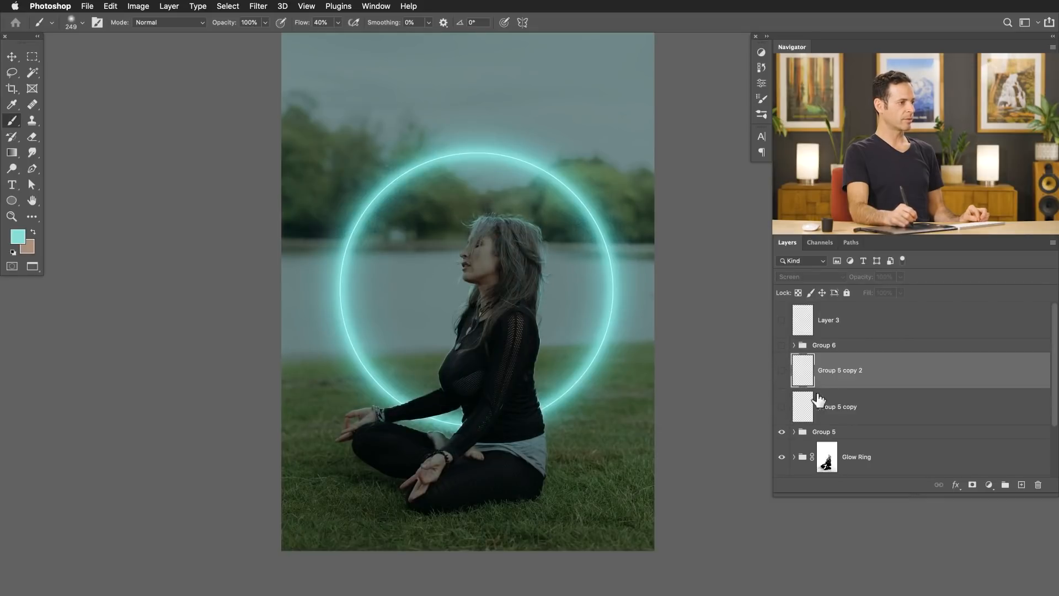
{"action": "left_click", "coordinate": [845, 434], "text": "shift"}
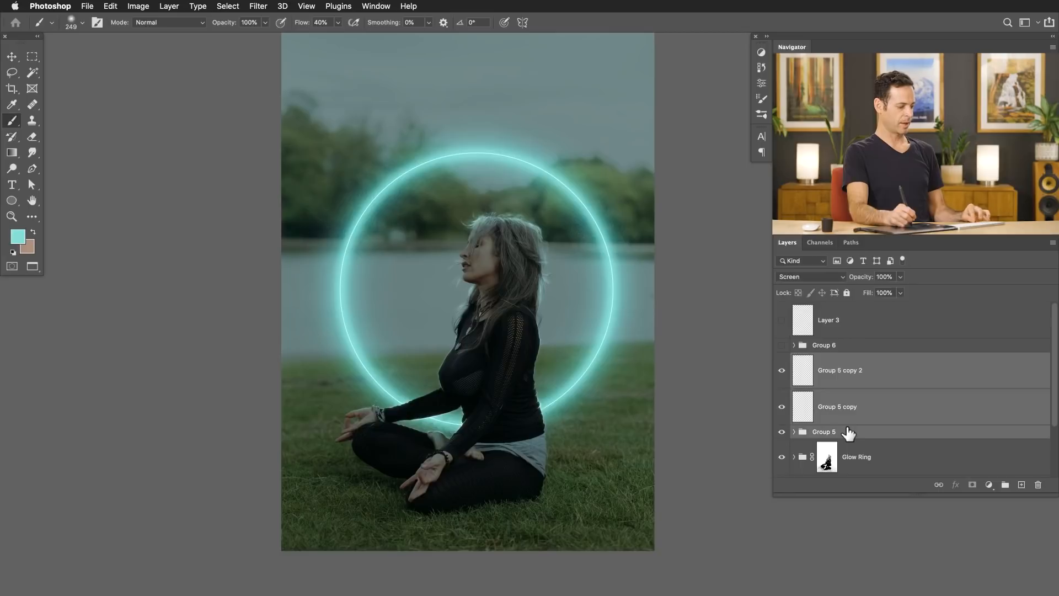
{"action": "key", "text": "super+g"}
Check the composite with the Glow Ring hidden and shown, and make Group 6 visible along with Group 7
{"action": "left_click", "coordinate": [781, 384]}
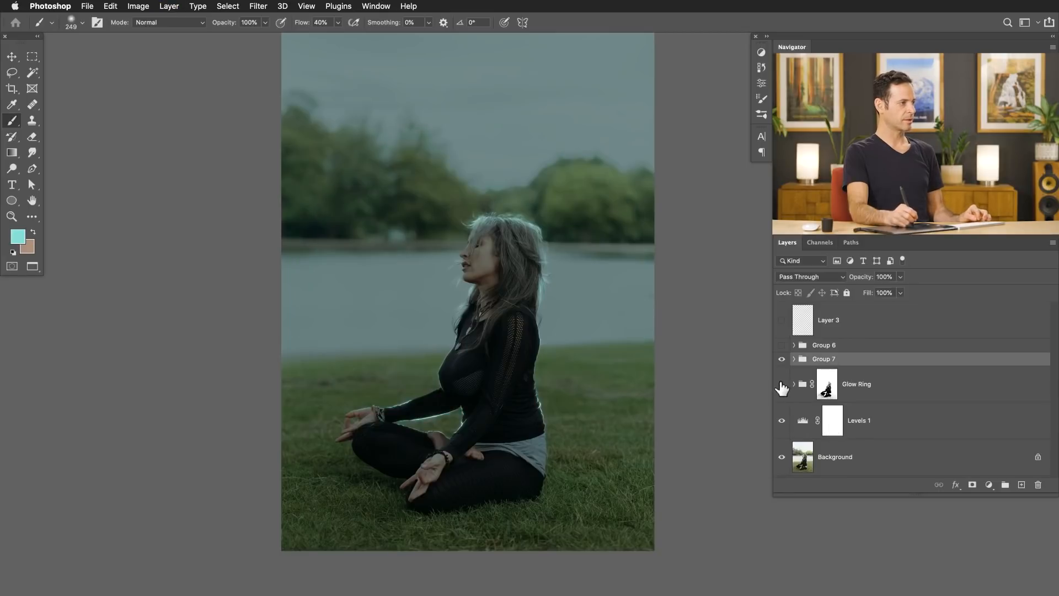
{"action": "left_click", "coordinate": [781, 385]}
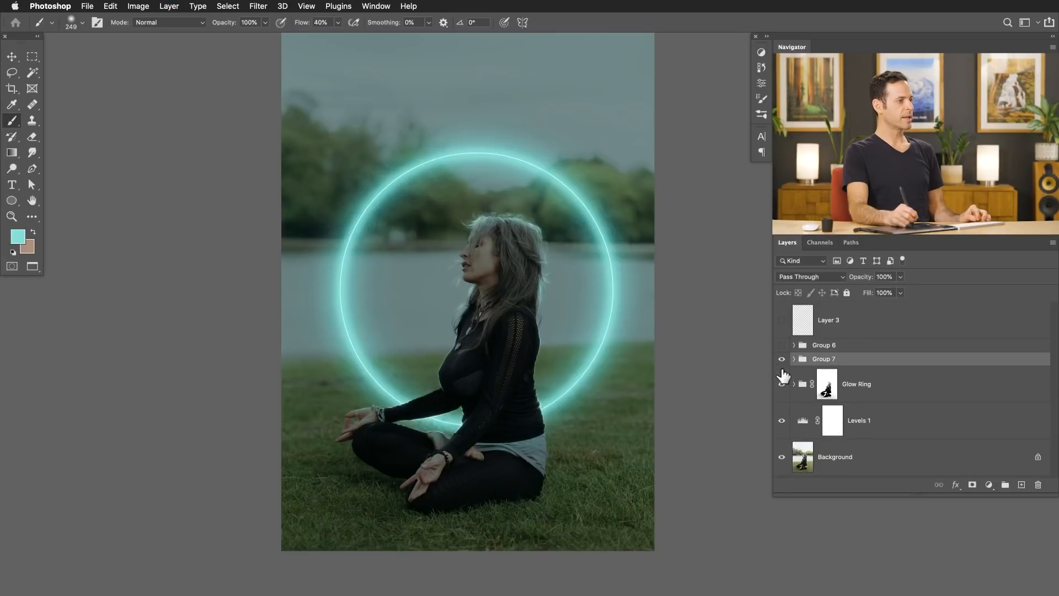
{"action": "left_click", "coordinate": [782, 359]}
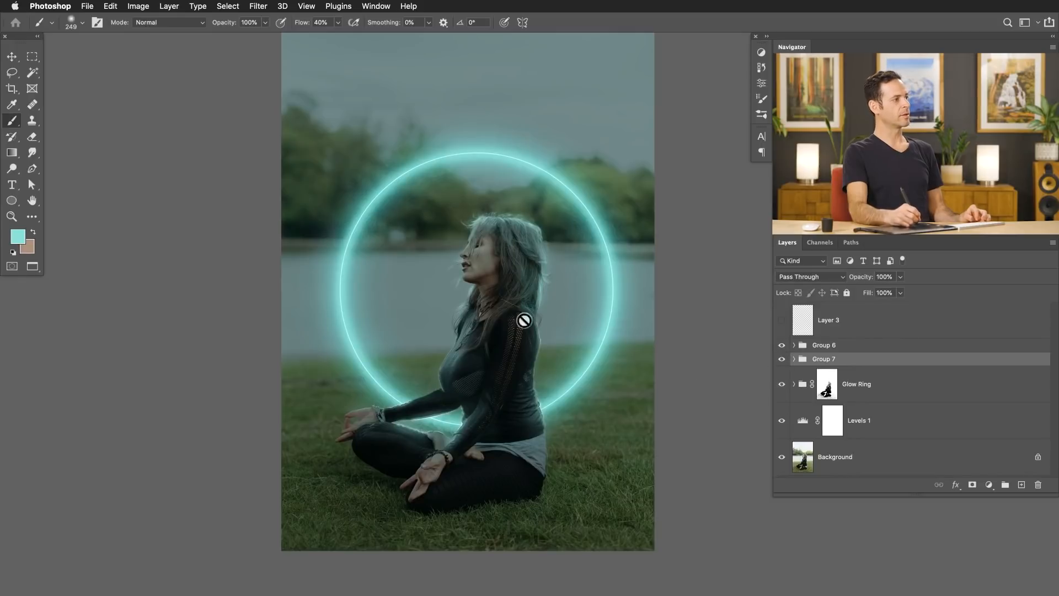
{"action": "left_click", "coordinate": [782, 384]}
Duplicate the Glow Ring group and delete the layer mask from the duplicate
{"action": "left_click", "coordinate": [866, 389]}
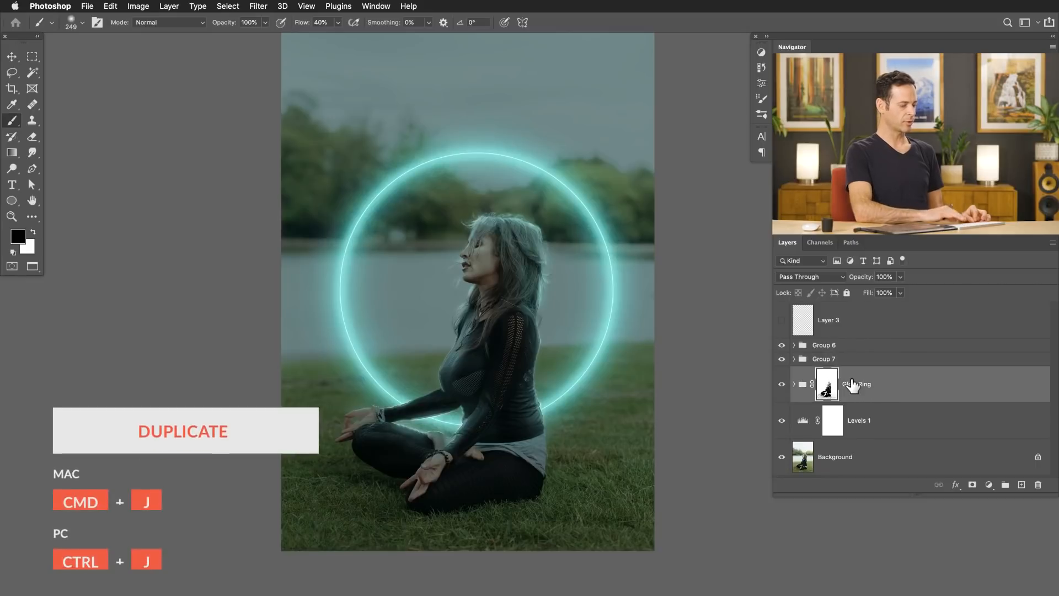
{"action": "key", "text": "super+j"}
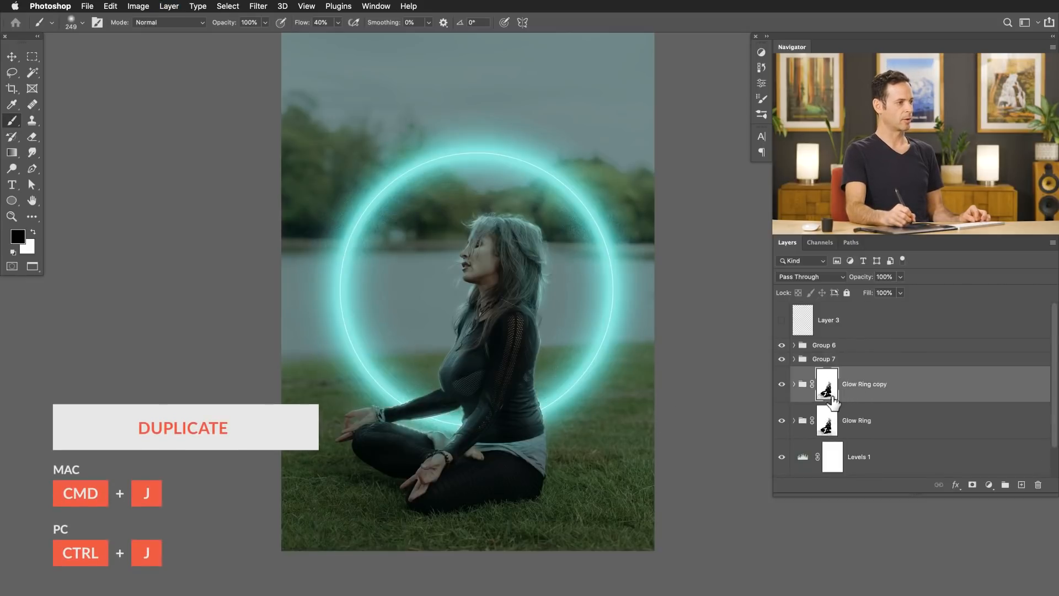
{"action": "left_click_drag", "start_coordinate": [830, 392], "coordinate": [1039, 484]}
{"action": "left_click", "coordinate": [624, 204]}
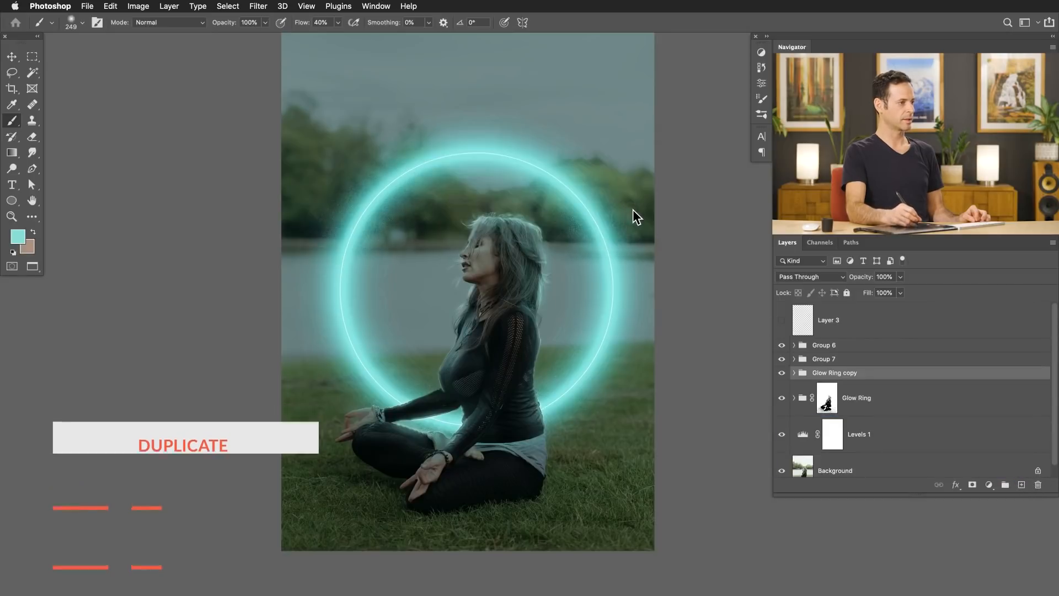
Transform Glow Ring copy by flipping it vertically and flattening it to -35.54% height, placed on the grass around the woman's legs
{"action": "key", "text": "super+t"}
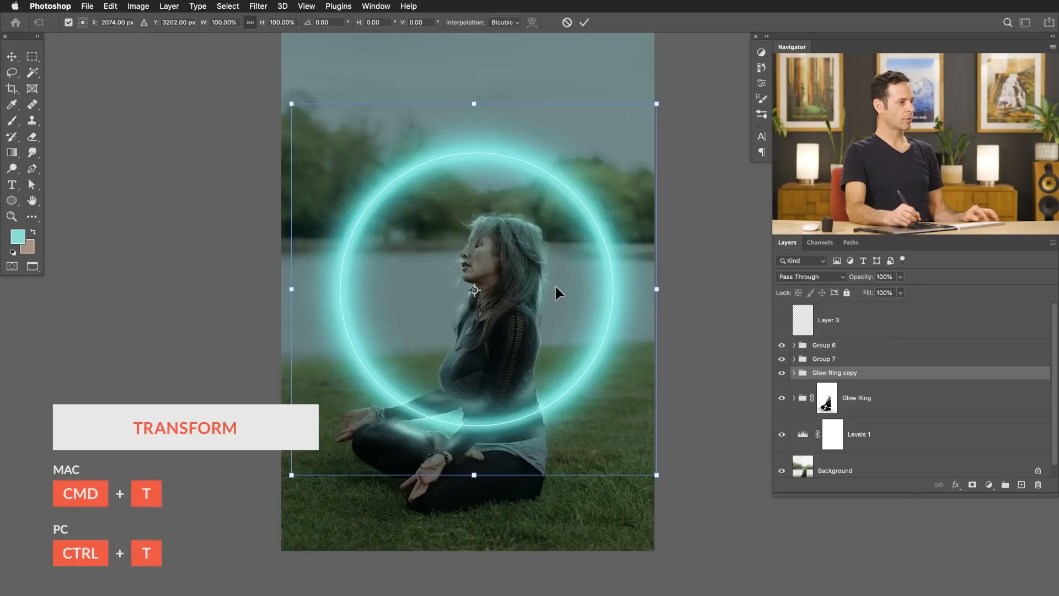
{"action": "left_click_drag", "start_coordinate": [476, 117], "coordinate": [556, 558]}
{"action": "left_click_drag", "start_coordinate": [521, 313], "coordinate": [522, 247]}
{"action": "left_click_drag", "start_coordinate": [478, 349], "coordinate": [477, 239]}
{"action": "left_click_drag", "start_coordinate": [496, 170], "coordinate": [496, 342]}
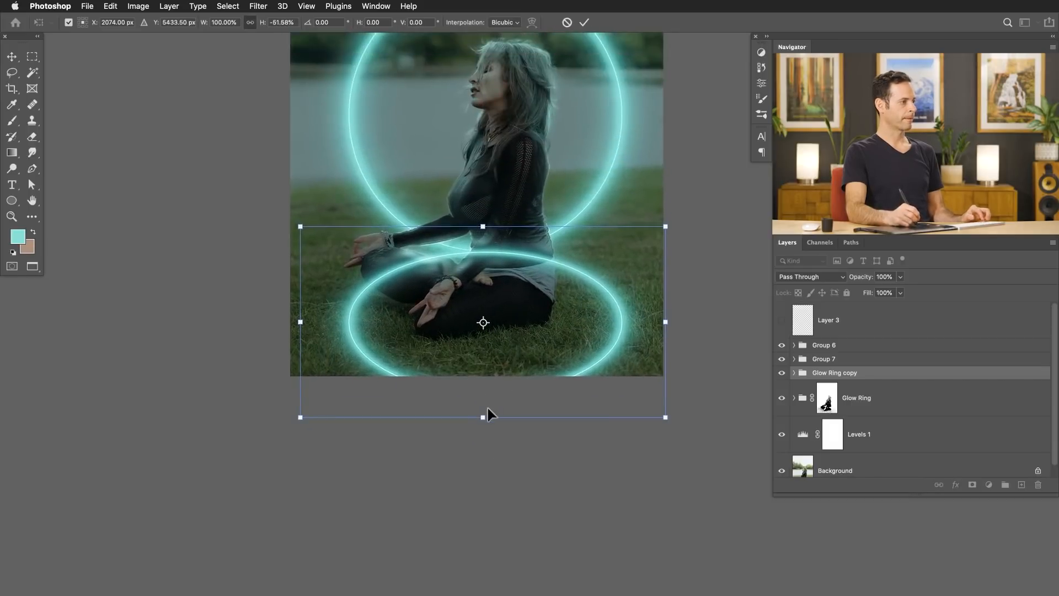
{"action": "left_click_drag", "start_coordinate": [487, 407], "coordinate": [484, 358]}
{"action": "left_click_drag", "start_coordinate": [485, 294], "coordinate": [500, 315]}
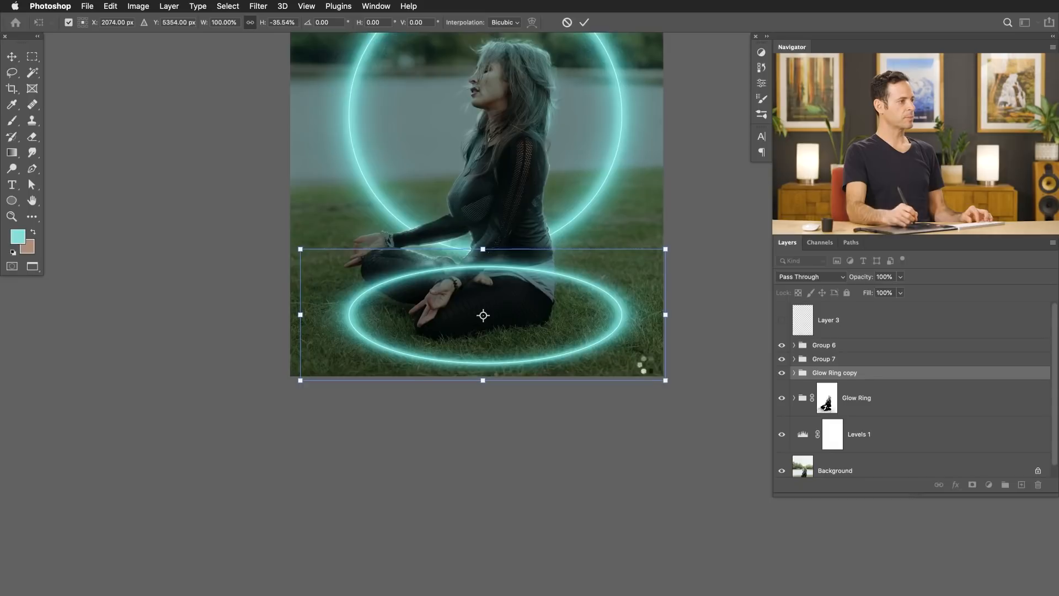
{"action": "key", "text": "Return"}
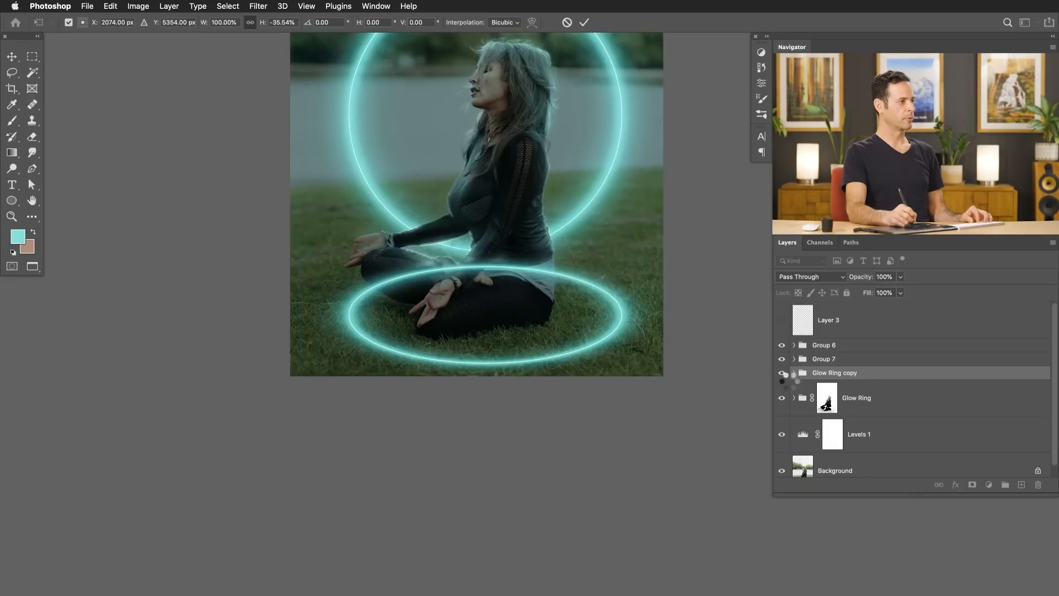
Merge the Glow Ring copy group into a single layer and compare the image with it hidden and shown
{"action": "key", "text": "super+e"}
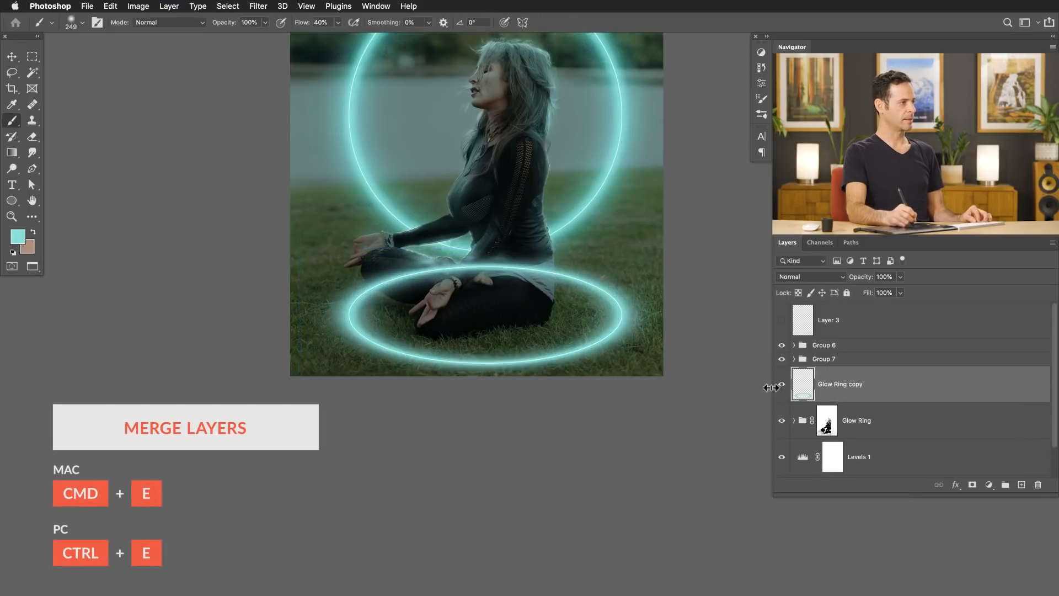
{"action": "left_click_drag", "start_coordinate": [542, 354], "coordinate": [580, 412]}
{"action": "left_click", "coordinate": [782, 385]}
{"action": "left_click", "coordinate": [782, 385]}
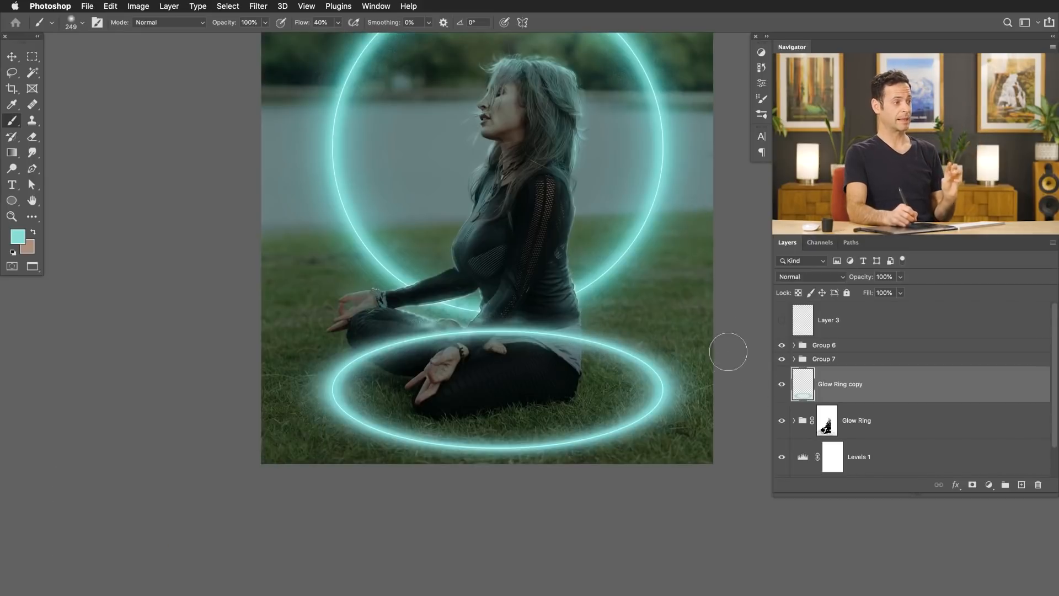
Set Glow Ring copy's Blend If Underlying Layer dark threshold to a split of 29 / 146 so the glow fades from darker grass
{"action": "double_click", "coordinate": [898, 382]}
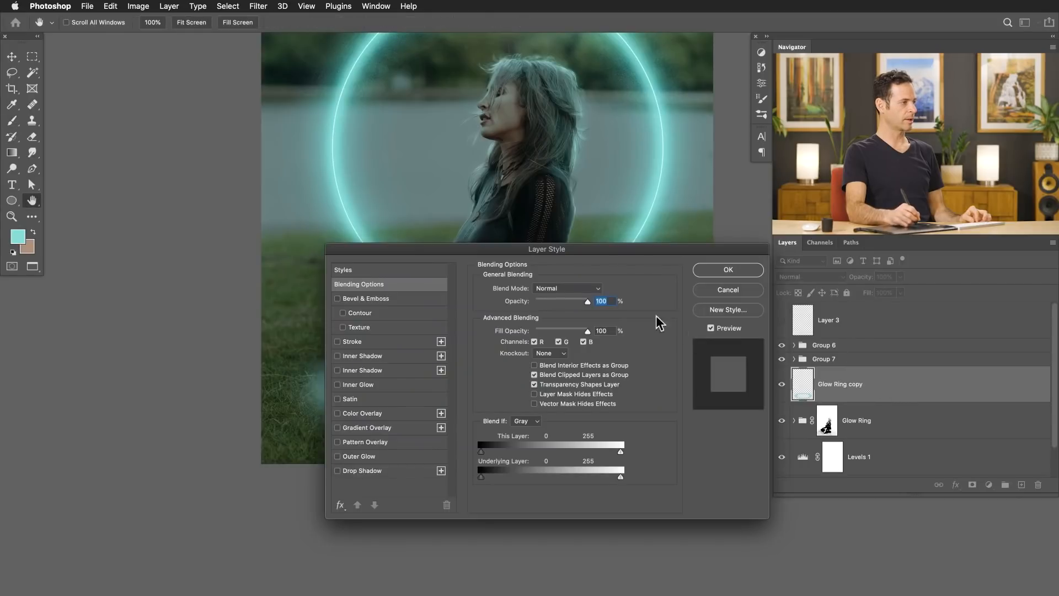
{"action": "left_click_drag", "start_coordinate": [521, 254], "coordinate": [301, 51]}
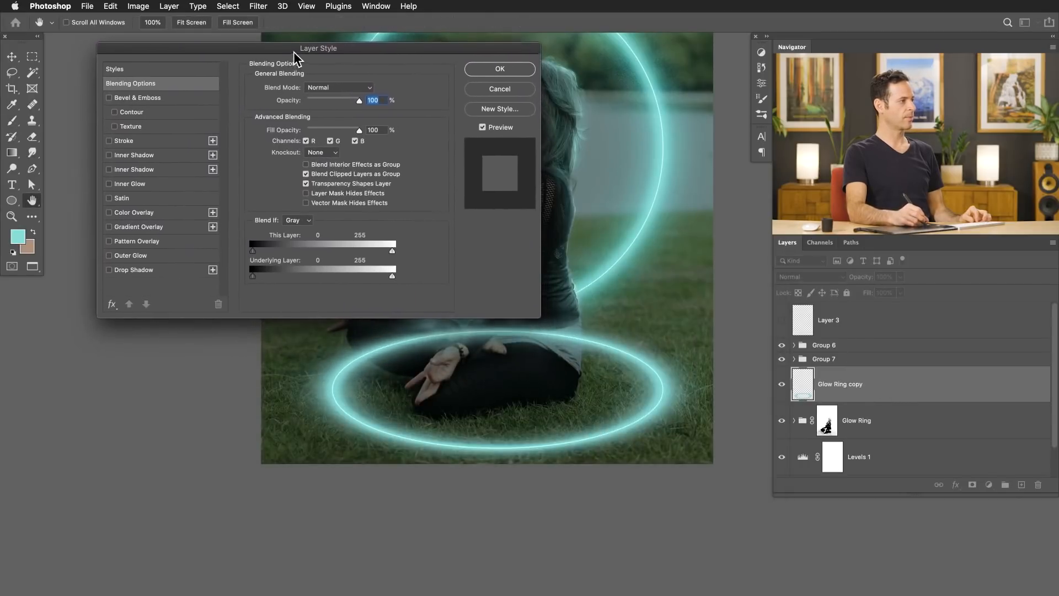
{"action": "left_click_drag", "start_coordinate": [252, 276], "coordinate": [309, 275]}
{"action": "left_click_drag", "start_coordinate": [244, 277], "coordinate": [316, 276]}
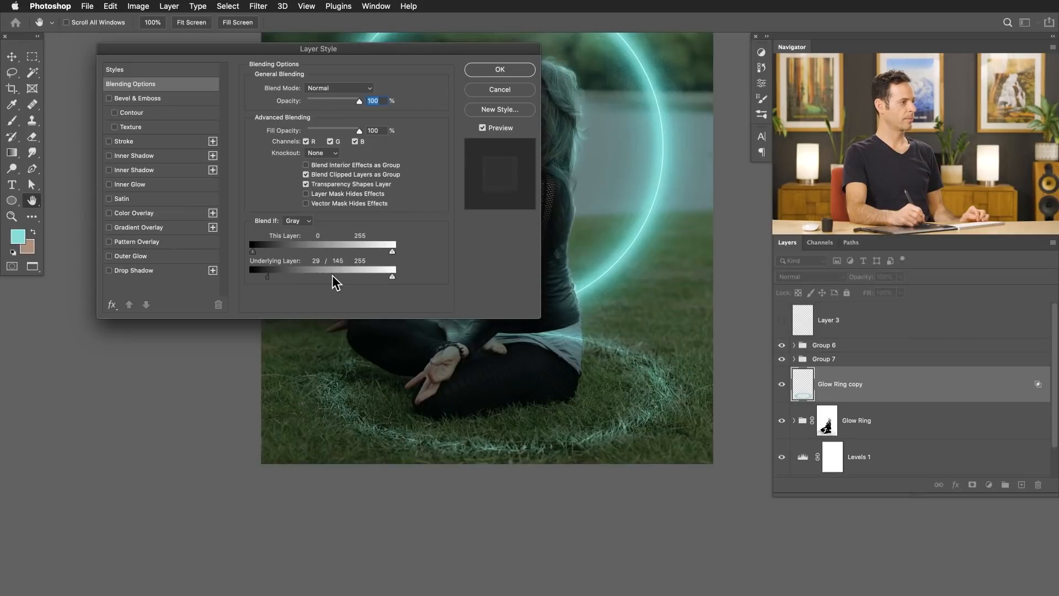
{"action": "left_click", "coordinate": [505, 74]}
{"action": "key", "text": "b"}
Check the grass reflection with Glow Ring copy hidden and shown, then duplicate the layer and hide the duplicate
{"action": "left_click", "coordinate": [782, 384]}
{"action": "left_click", "coordinate": [782, 384]}
{"action": "left_click", "coordinate": [781, 384]}
{"action": "left_click", "coordinate": [782, 384]}
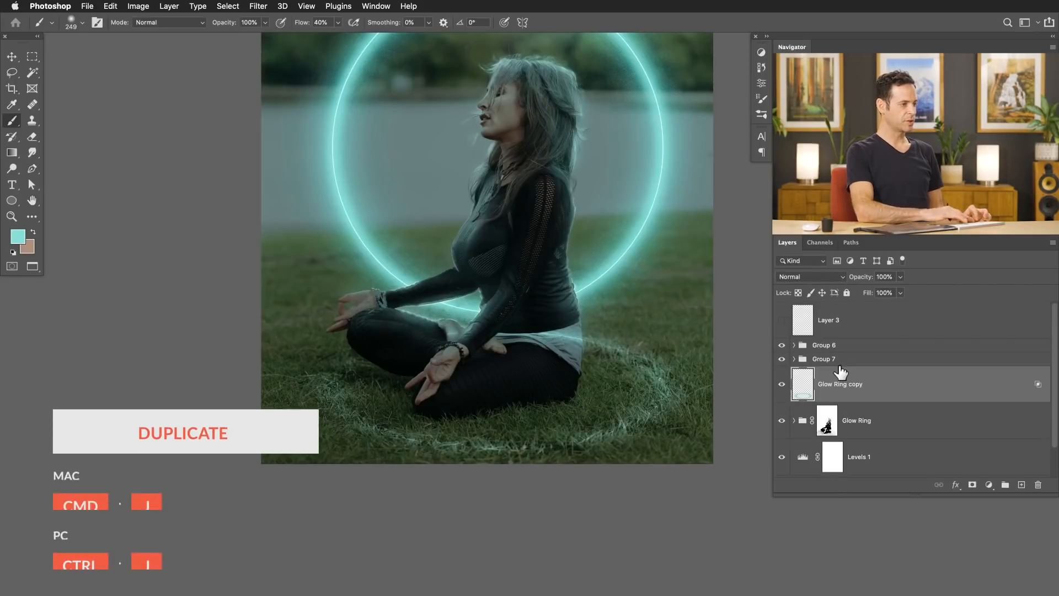
{"action": "key", "text": "super+j"}
{"action": "left_click", "coordinate": [782, 384]}
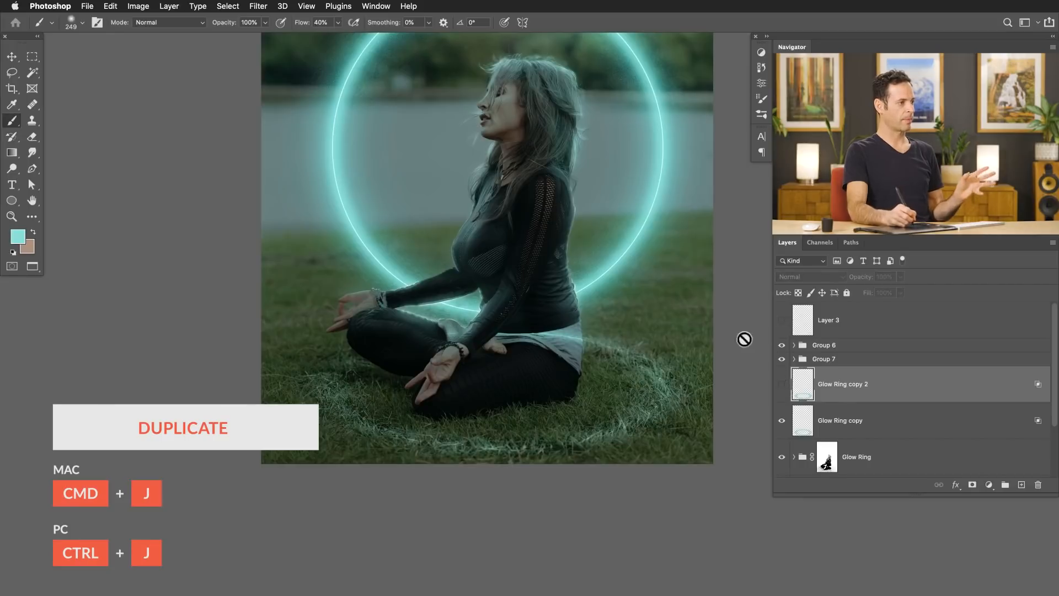
Add a layer mask to Glow Ring copy and paint black at 30% and 100% flow to fade the front grass glow and clear it from her body
{"action": "left_click", "coordinate": [839, 426]}
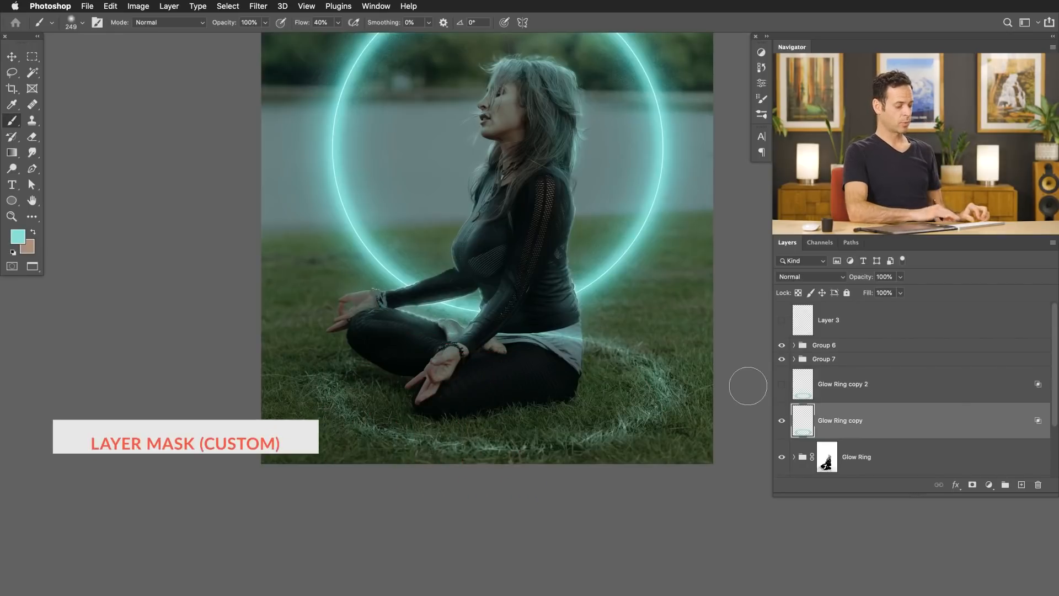
{"action": "key", "text": "shift+alt+super+m"}
{"action": "left_click_drag", "start_coordinate": [462, 402], "coordinate": [508, 367]}
{"action": "key", "text": "shift+3"}
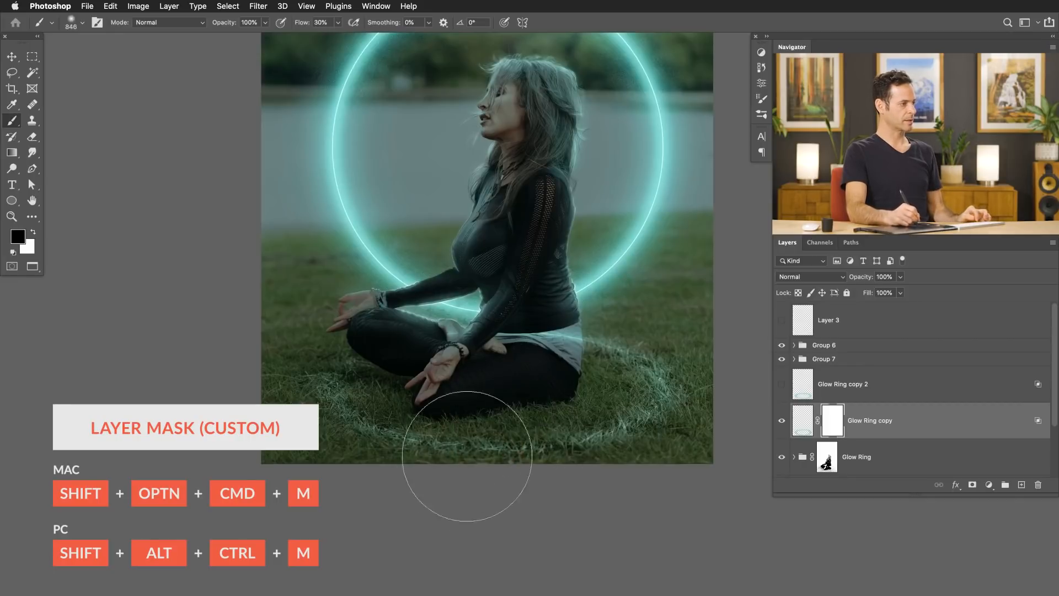
{"action": "mouse_move", "coordinate": [402, 406]}
{"action": "left_mouse_down"}
{"action": "mouse_move", "coordinate": [366, 404]}
{"action": "mouse_move", "coordinate": [369, 427]}
{"action": "mouse_move", "coordinate": [488, 456]}
{"action": "mouse_move", "coordinate": [578, 440]}
{"action": "mouse_move", "coordinate": [637, 450]}
{"action": "mouse_move", "coordinate": [658, 410]}
{"action": "mouse_move", "coordinate": [626, 442]}
{"action": "mouse_move", "coordinate": [644, 420]}
{"action": "mouse_move", "coordinate": [576, 410]}
{"action": "mouse_move", "coordinate": [506, 338]}
{"action": "mouse_move", "coordinate": [482, 336]}
{"action": "mouse_move", "coordinate": [508, 313]}
{"action": "left_mouse_up"}
{"action": "key", "text": "shift+0"}
{"action": "mouse_move", "coordinate": [504, 334]}
{"action": "left_mouse_down"}
{"action": "mouse_move", "coordinate": [513, 369]}
{"action": "mouse_move", "coordinate": [551, 333]}
{"action": "mouse_move", "coordinate": [566, 365]}
{"action": "left_mouse_up"}
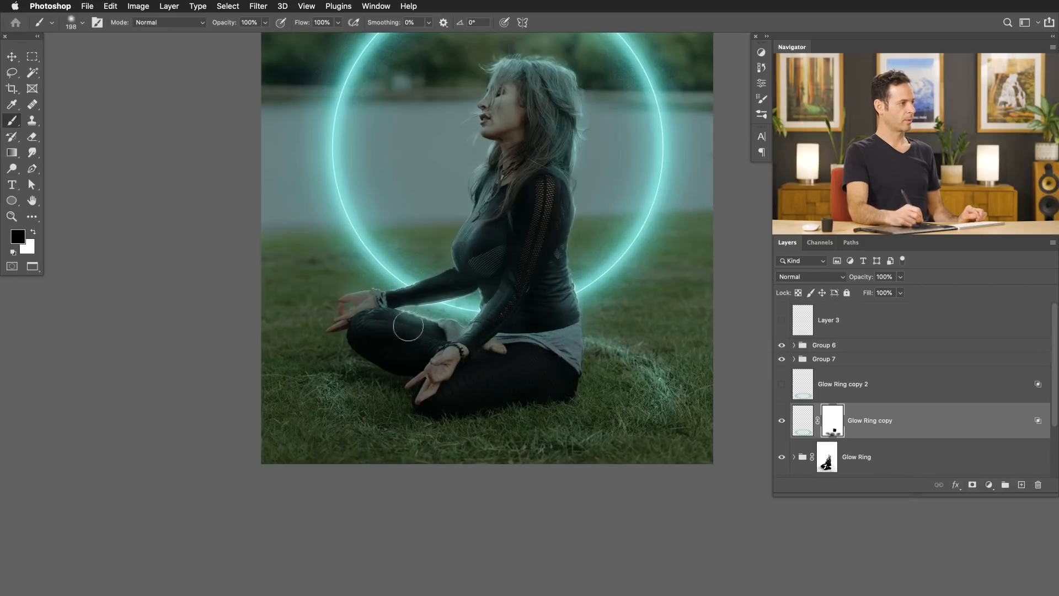
Show Glow Ring copy 2 and set its Blend If Underlying Layer dark threshold to a split of 0 / 108
{"action": "left_click", "coordinate": [782, 384]}
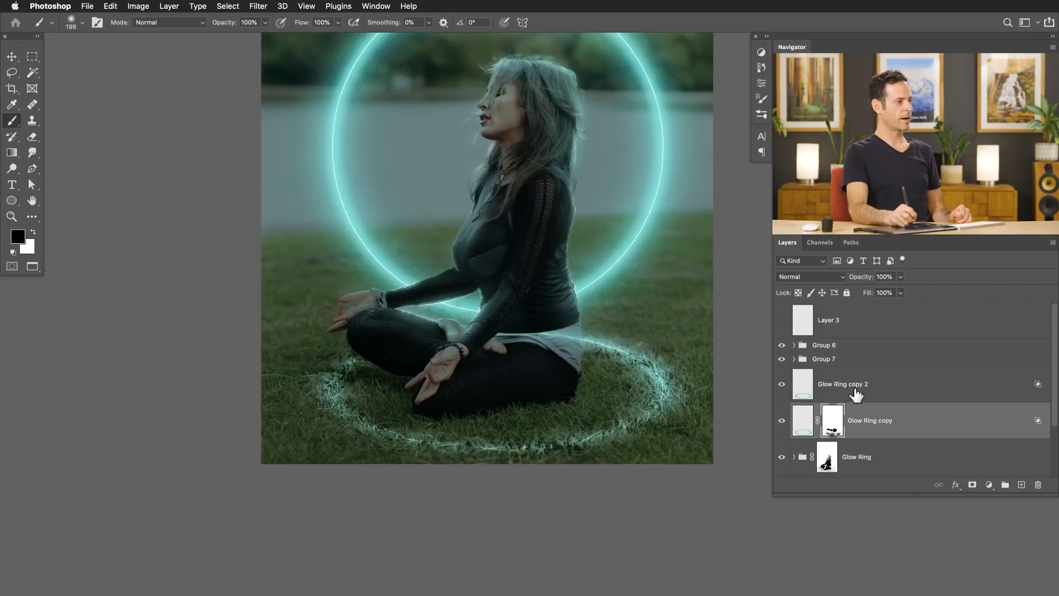
{"action": "double_click", "coordinate": [858, 389]}
{"action": "double_click", "coordinate": [907, 385]}
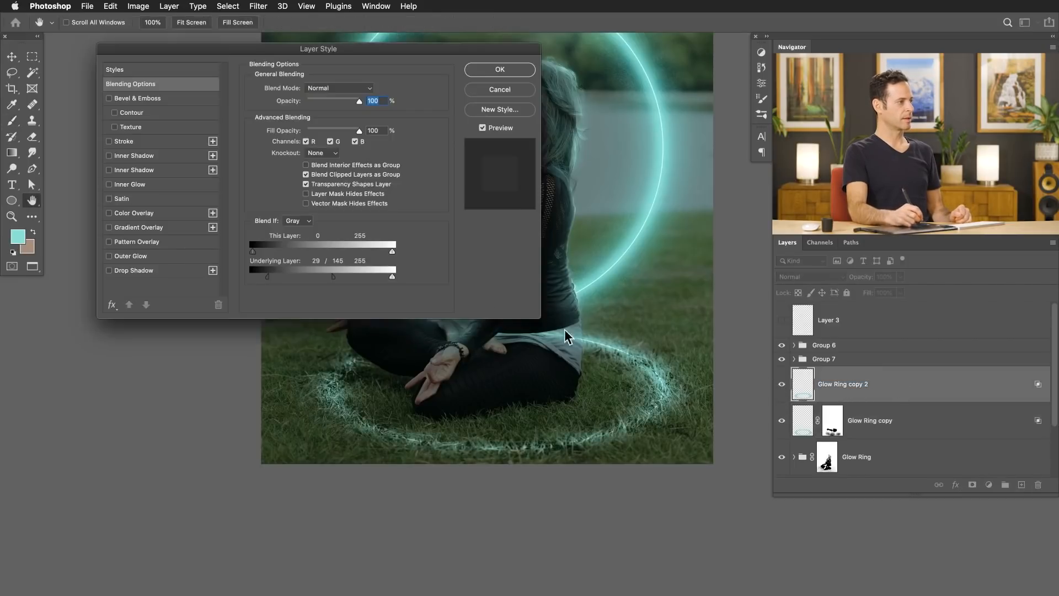
{"action": "left_click_drag", "start_coordinate": [266, 276], "coordinate": [229, 278]}
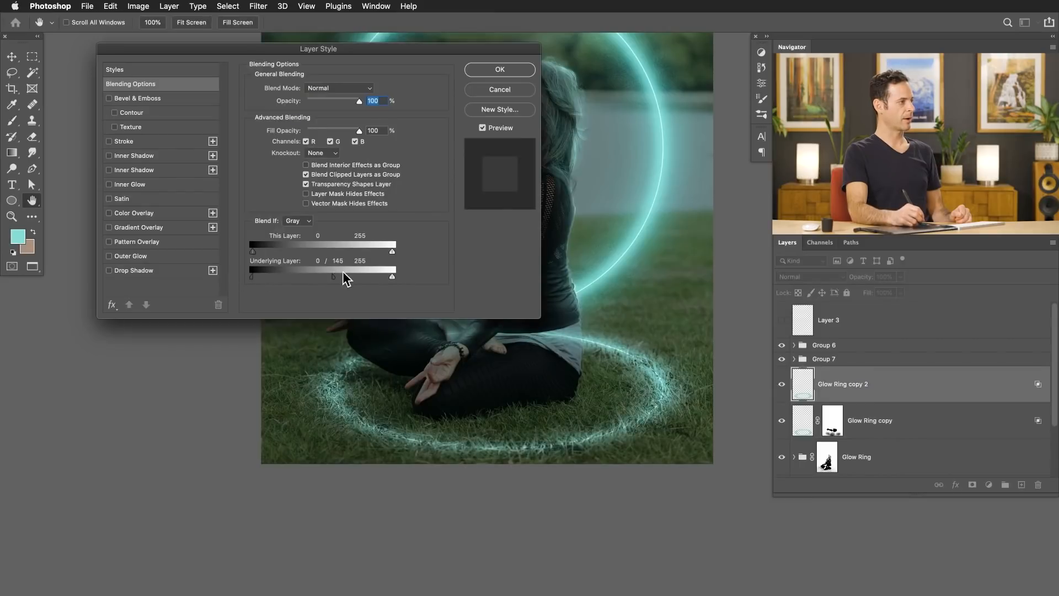
{"action": "mouse_move", "coordinate": [309, 275]}
{"action": "left_mouse_down"}
{"action": "mouse_move", "coordinate": [295, 274]}
{"action": "mouse_move", "coordinate": [312, 273]}
{"action": "left_mouse_up"}
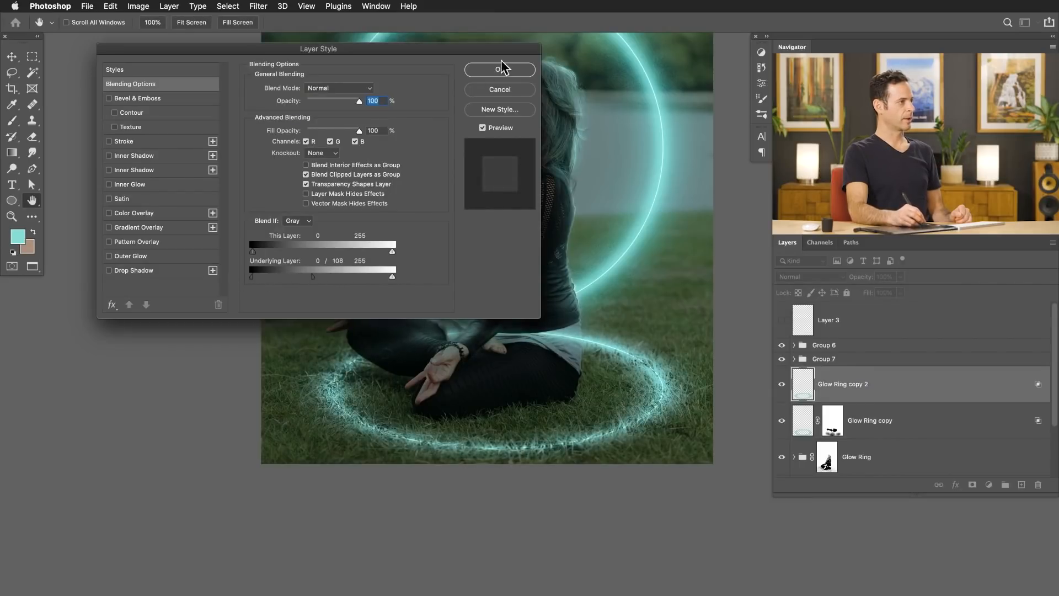
{"action": "left_click", "coordinate": [499, 69]}
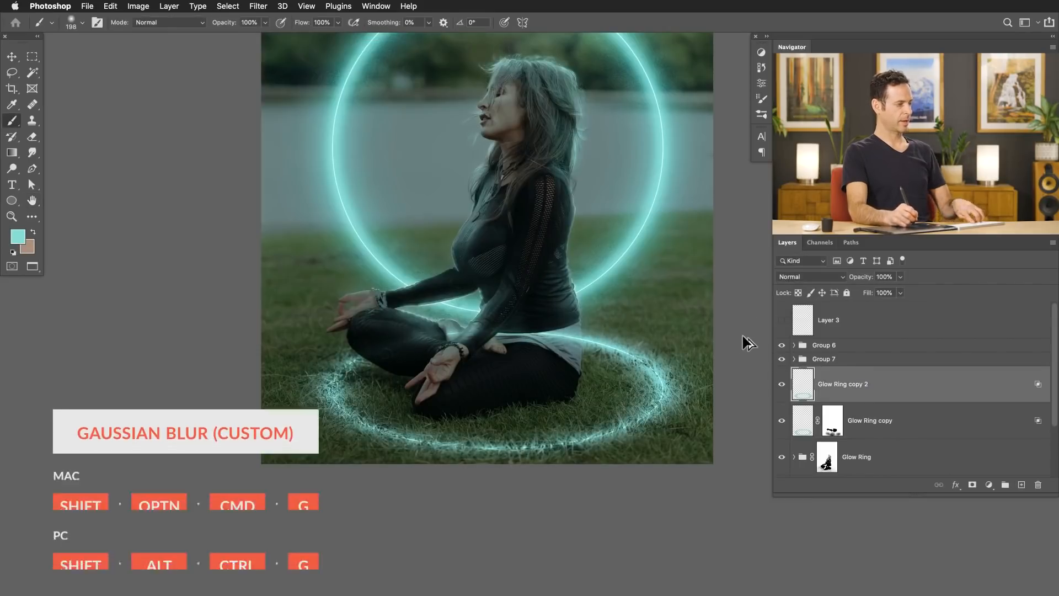
Blur Glow Ring copy 2 with an 8.5-pixel Gaussian Blur and compare the image with the layer hidden and shown
{"action": "key", "text": "shift+alt+super+g"}
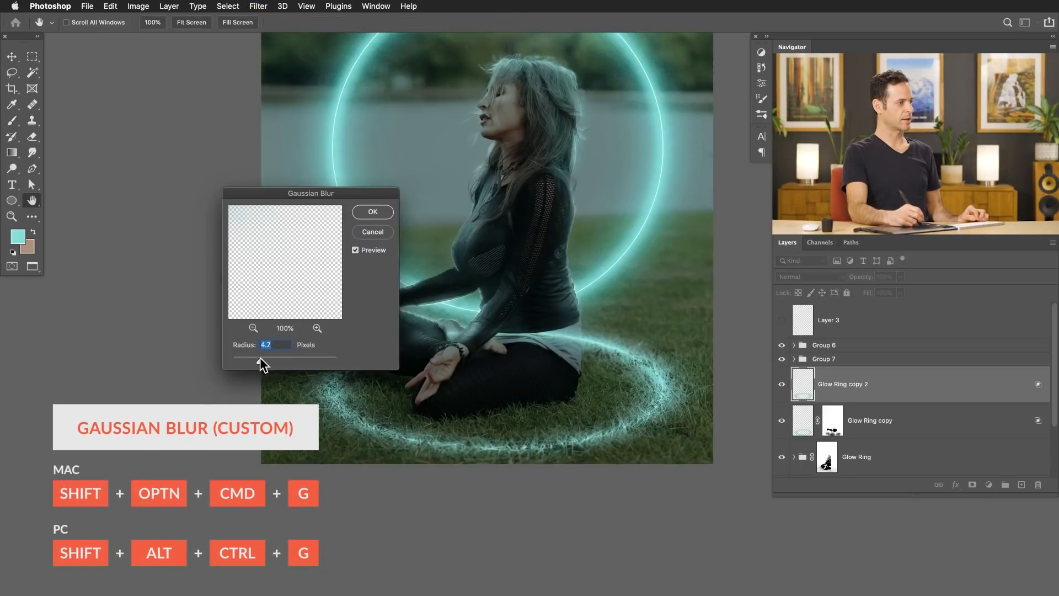
{"action": "left_click_drag", "start_coordinate": [259, 357], "coordinate": [269, 358]}
{"action": "left_click", "coordinate": [380, 211]}
{"action": "left_click", "coordinate": [780, 384]}
{"action": "left_click", "coordinate": [780, 384]}
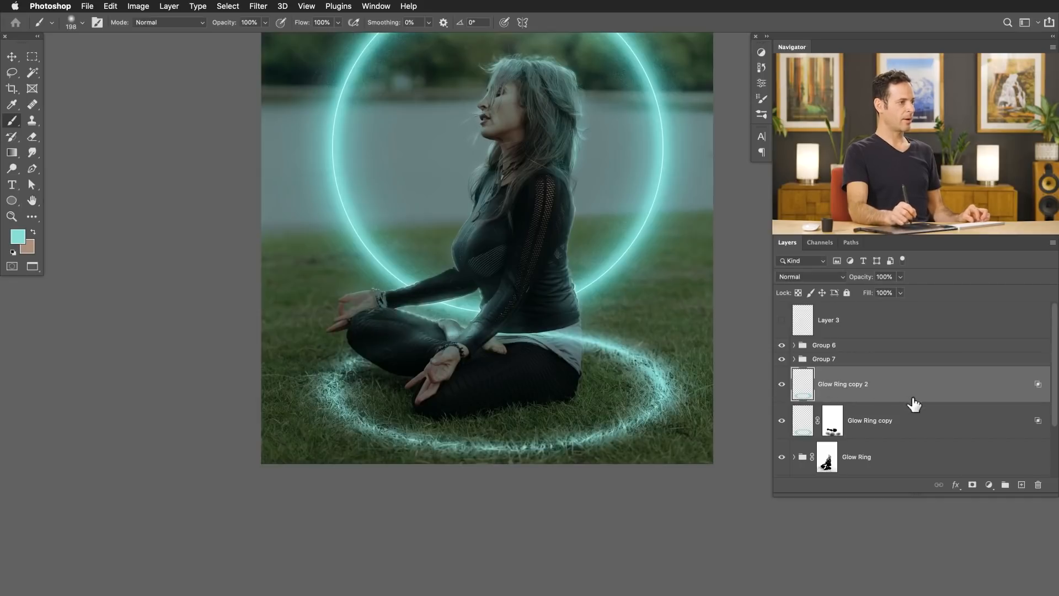
Add an inverted black mask to Glow Ring copy 2, paint white to reveal the glow behind her hips and beside her front knee, then refine with black
{"action": "key", "text": "shift+alt+super+m"}
{"action": "key", "text": "super+i"}
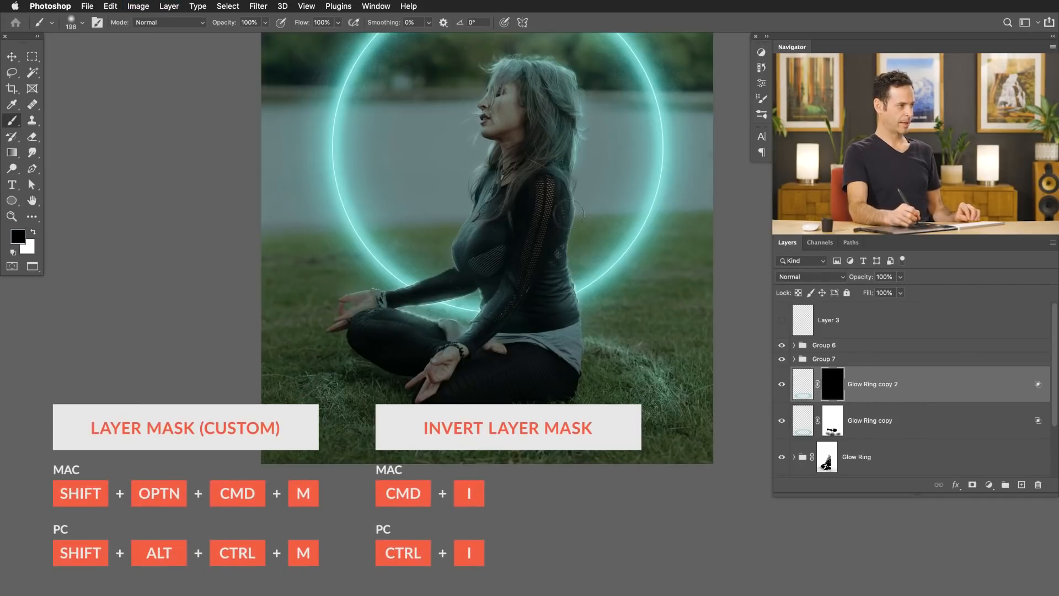
{"action": "key", "text": "x"}
{"action": "mouse_move", "coordinate": [641, 340]}
{"action": "left_mouse_down"}
{"action": "mouse_move", "coordinate": [593, 338]}
{"action": "mouse_move", "coordinate": [597, 350]}
{"action": "mouse_move", "coordinate": [612, 340]}
{"action": "mouse_move", "coordinate": [608, 352]}
{"action": "mouse_move", "coordinate": [639, 360]}
{"action": "left_mouse_up"}
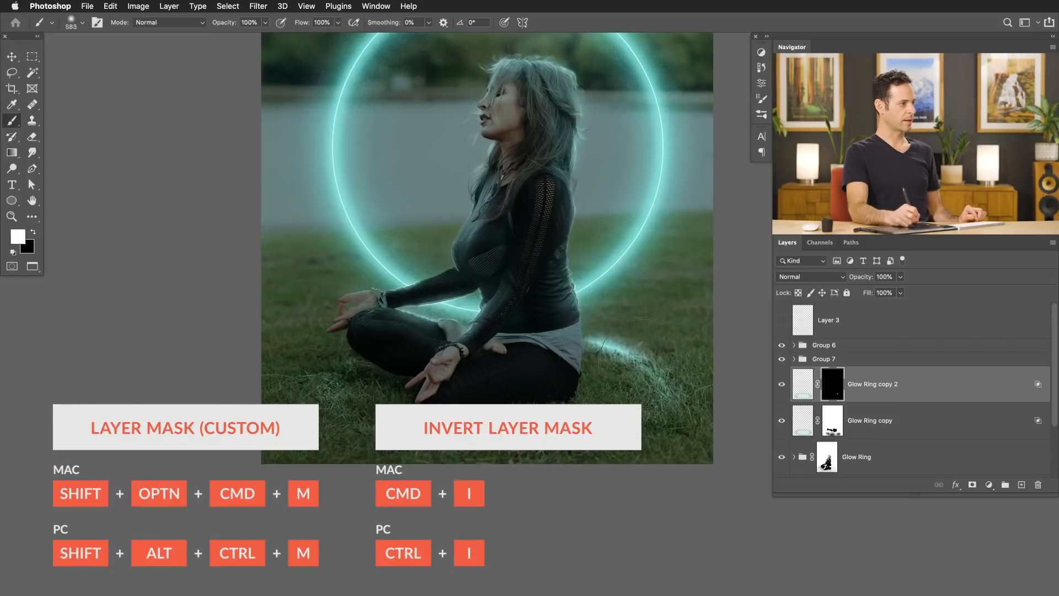
{"action": "key", "text": "shift+3"}
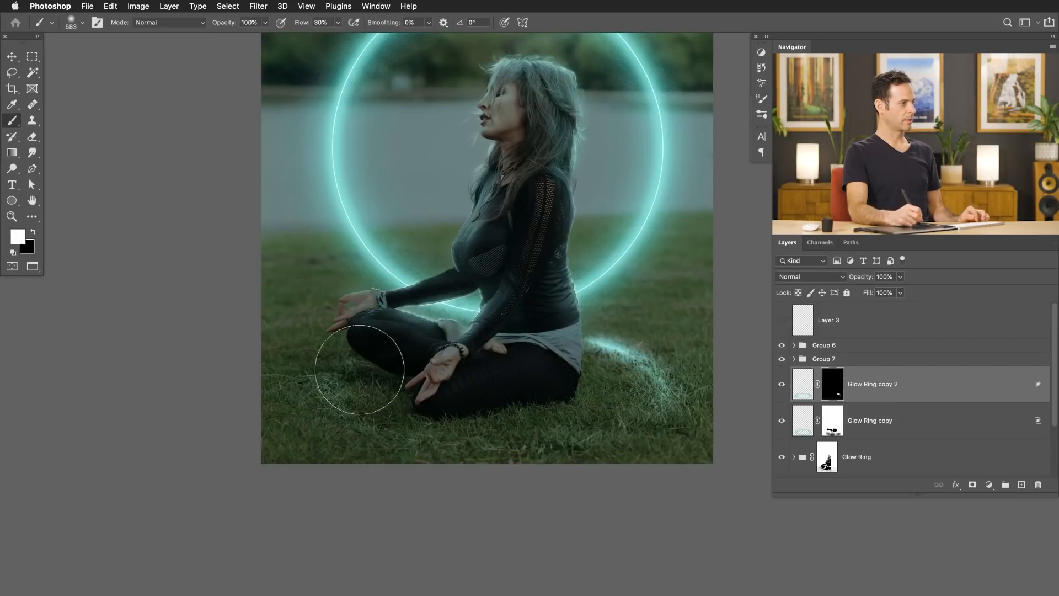
{"action": "mouse_move", "coordinate": [339, 371]}
{"action": "left_mouse_down"}
{"action": "mouse_move", "coordinate": [315, 383]}
{"action": "mouse_move", "coordinate": [343, 395]}
{"action": "left_mouse_up"}
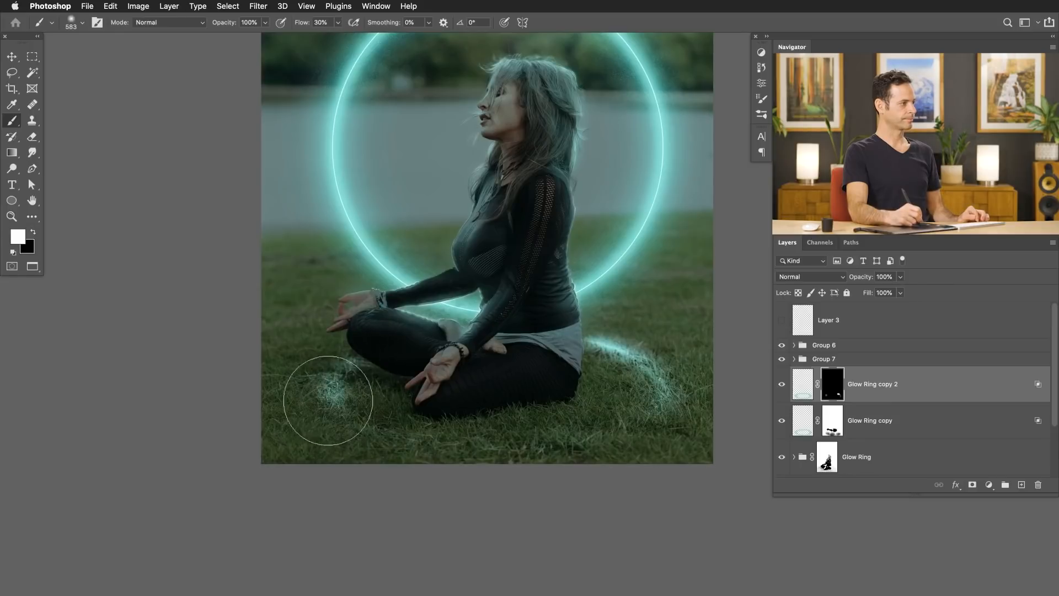
{"action": "key", "text": "x"}
{"action": "mouse_move", "coordinate": [363, 391]}
{"action": "left_mouse_down"}
{"action": "mouse_move", "coordinate": [324, 364]}
{"action": "mouse_move", "coordinate": [376, 404]}
{"action": "left_mouse_up"}
Set Glow Ring copy 2's Blend If Underlying Layer dark threshold to a split of 0 / 255 and check the layer's effect
{"action": "double_click", "coordinate": [917, 385]}
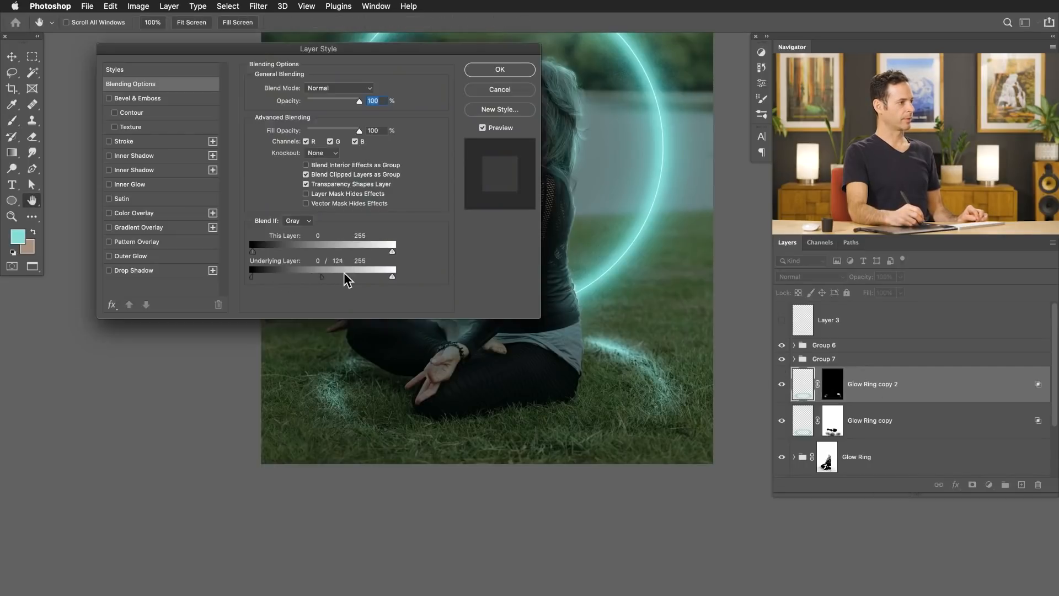
{"action": "left_click_drag", "start_coordinate": [344, 274], "coordinate": [376, 272]}
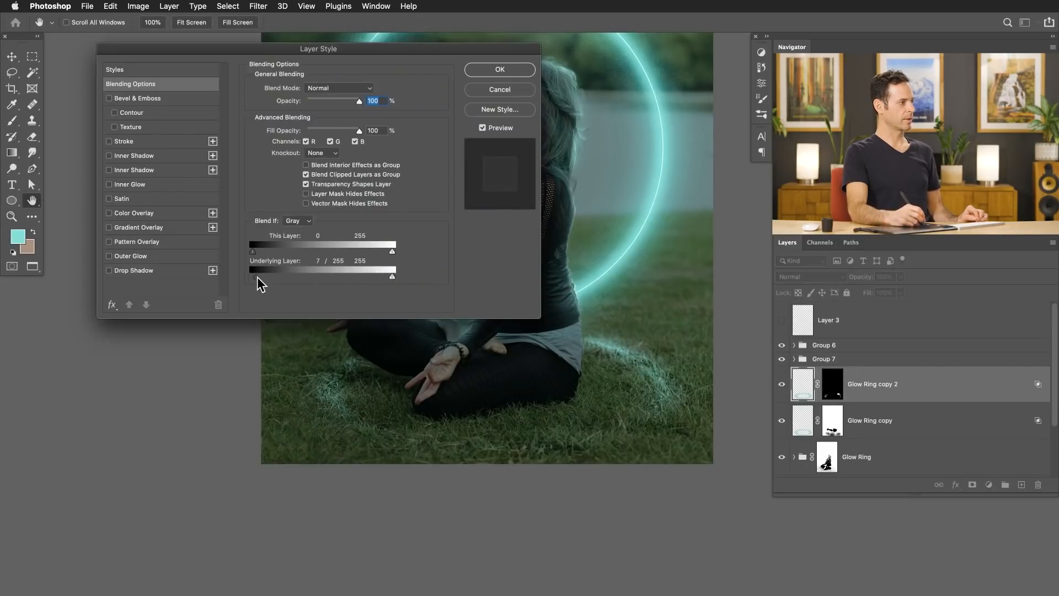
{"action": "left_click", "coordinate": [500, 70]}
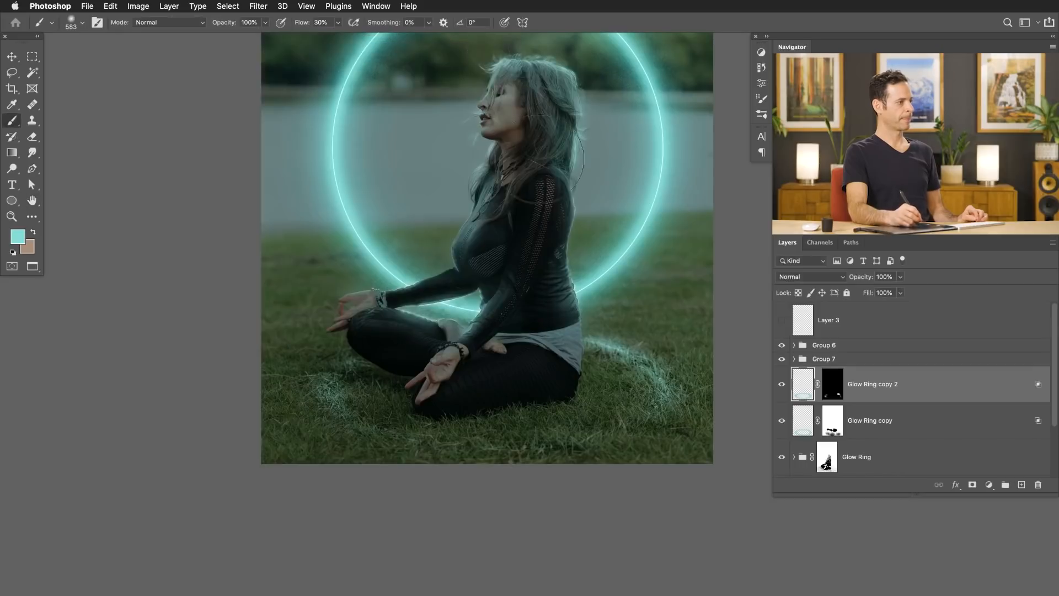
{"action": "left_click", "coordinate": [781, 384]}
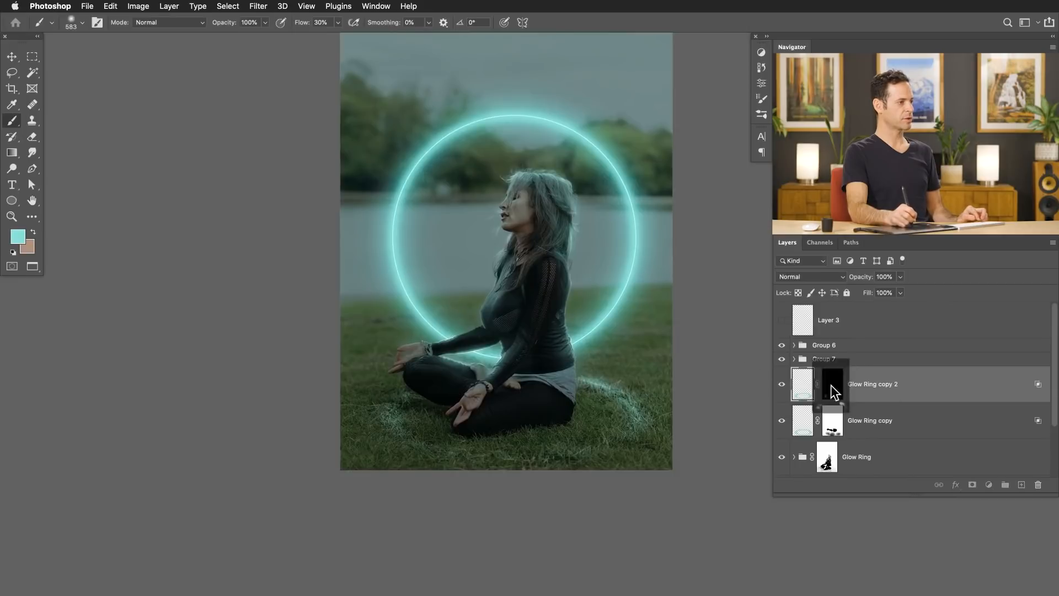
Compare the grass glow with Glow Ring copy 2's mask disabled and enabled, then review the layer's Blend If settings
{"action": "left_click", "coordinate": [833, 386], "text": "shift"}
{"action": "left_click", "coordinate": [837, 390], "text": "shift"}
{"action": "left_click", "coordinate": [835, 389]}
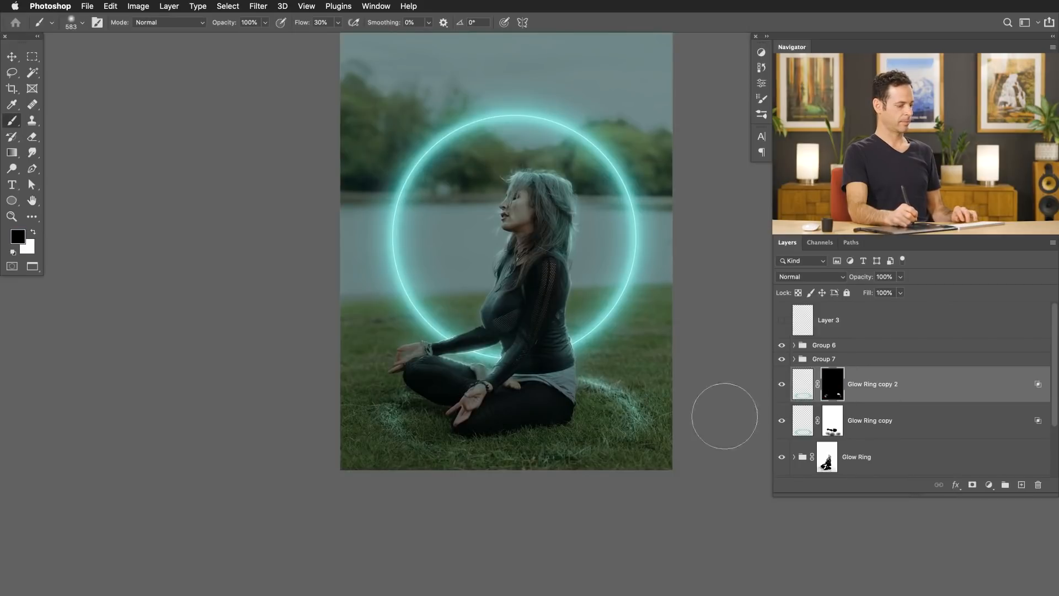
{"action": "key", "text": "x"}
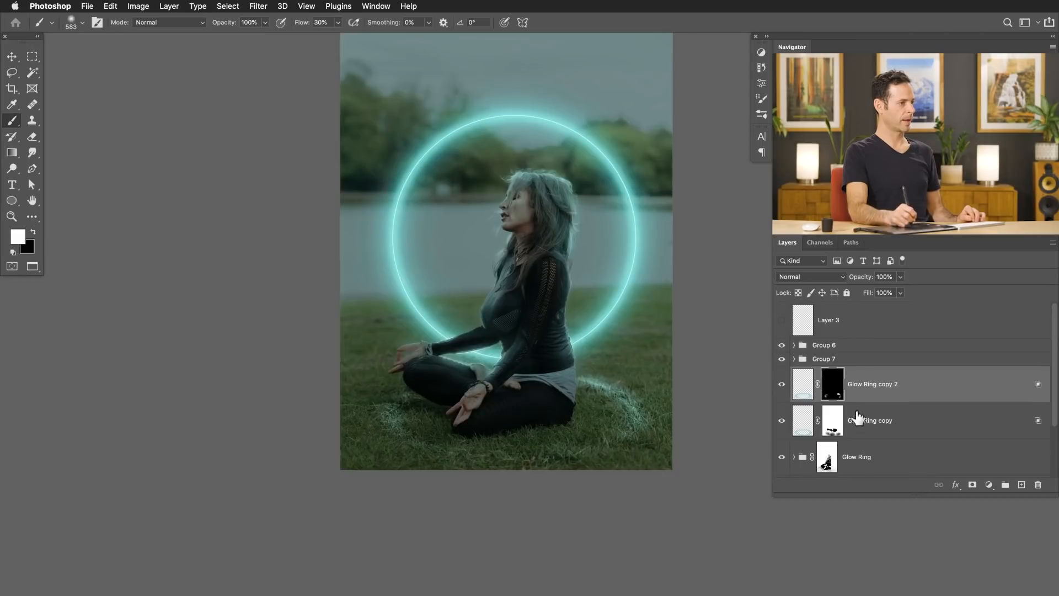
{"action": "double_click", "coordinate": [901, 387]}
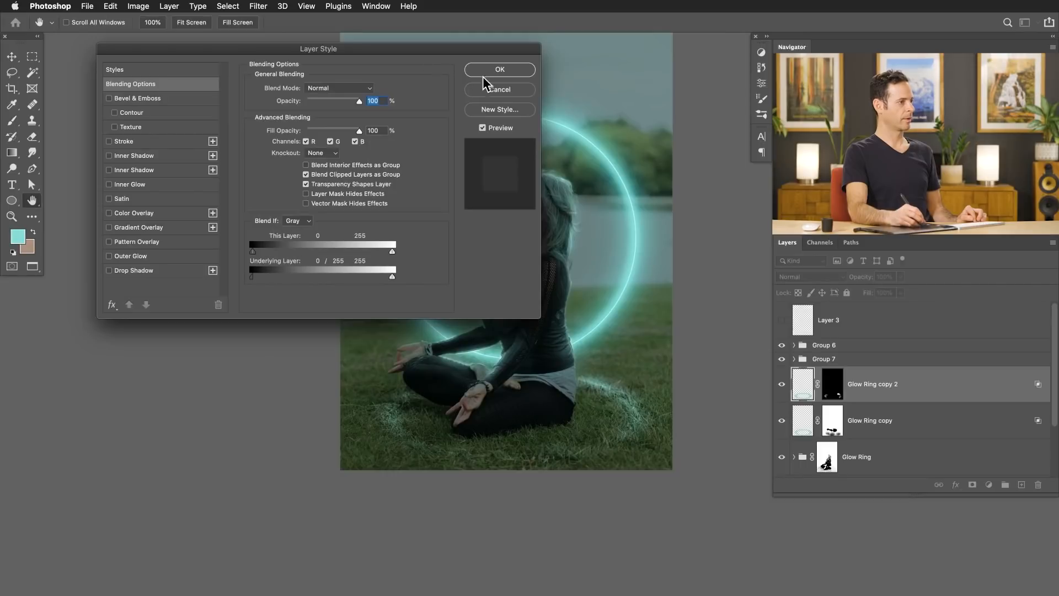
{"action": "left_click", "coordinate": [507, 70]}
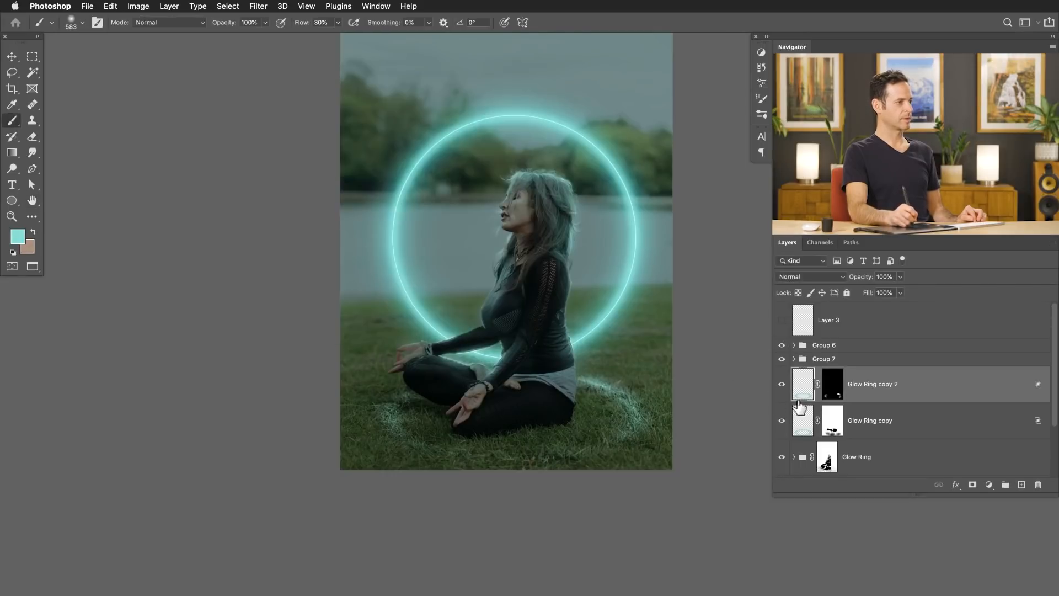
Set Glow Ring copy's Blend If Underlying Layer dark threshold to a split of 0 / 145, trying 54% opacity before restoring 100%
{"action": "left_click", "coordinate": [783, 421]}
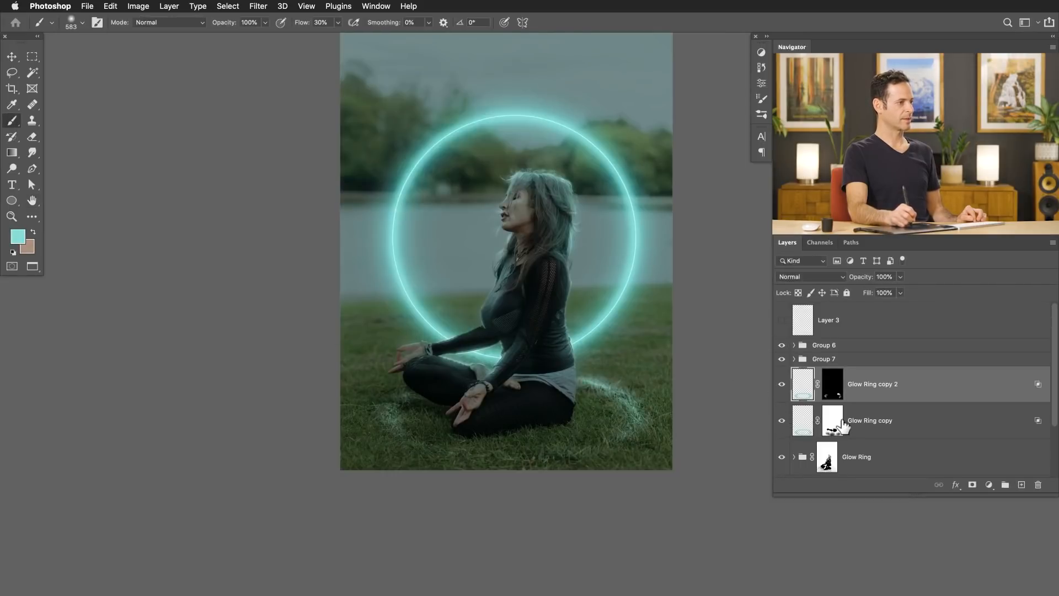
{"action": "double_click", "coordinate": [918, 432]}
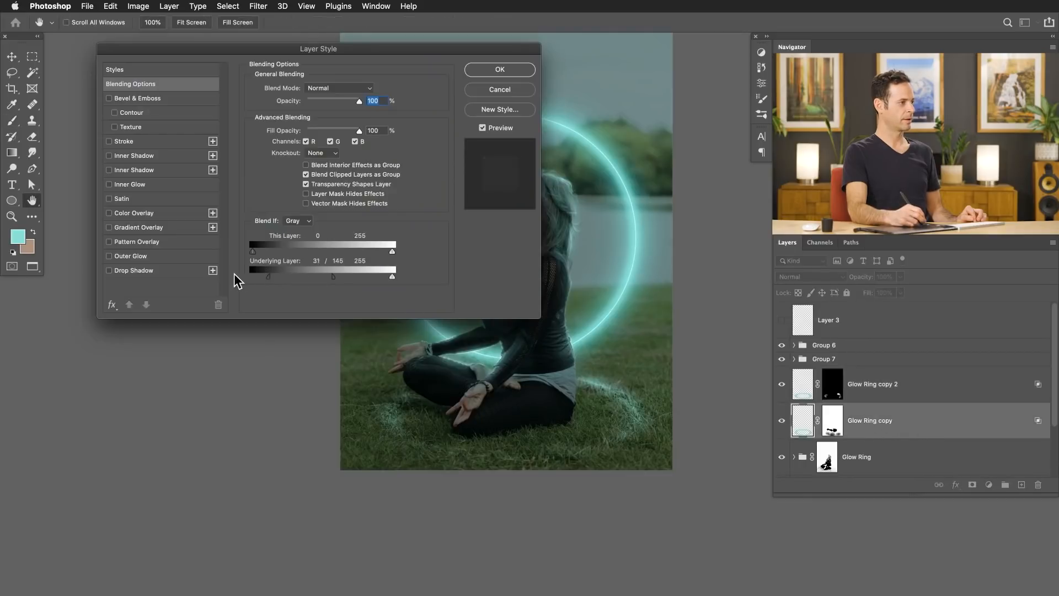
{"action": "left_click_drag", "start_coordinate": [234, 274], "coordinate": [225, 275]}
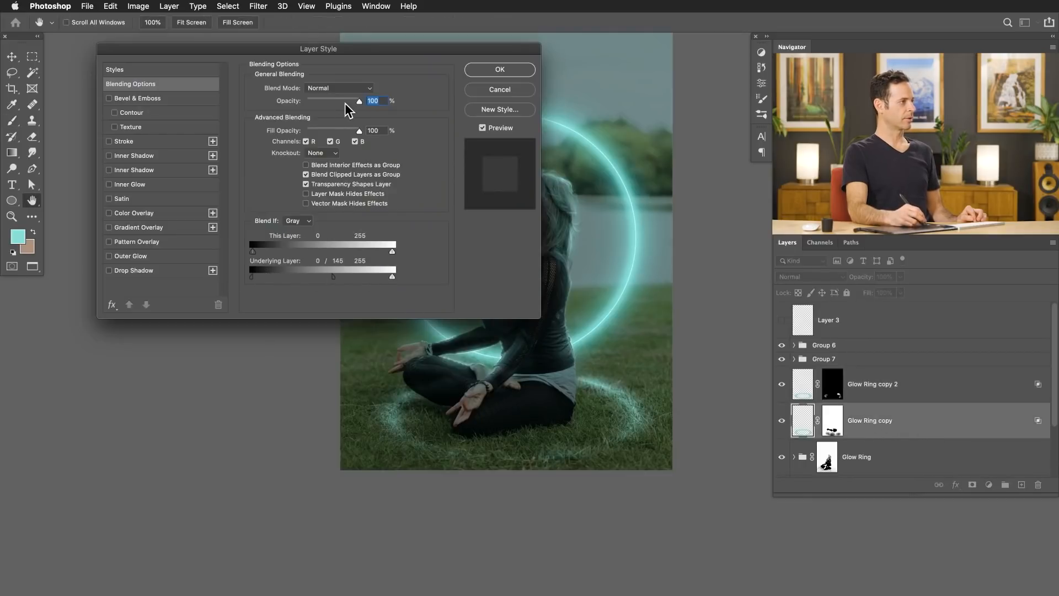
{"action": "left_click_drag", "start_coordinate": [338, 99], "coordinate": [335, 101]}
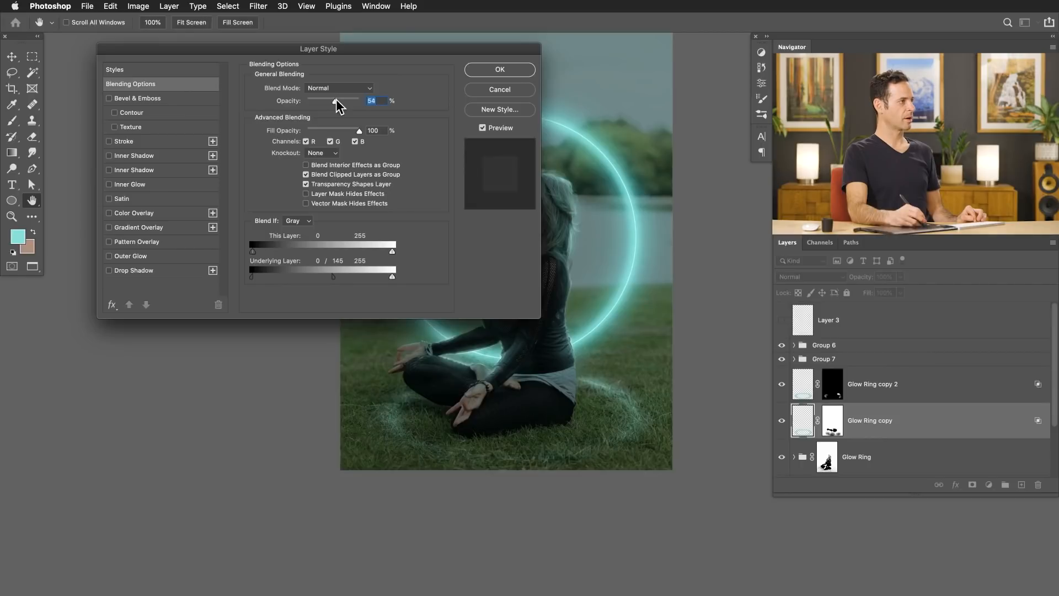
{"action": "left_click_drag", "start_coordinate": [343, 100], "coordinate": [372, 100]}
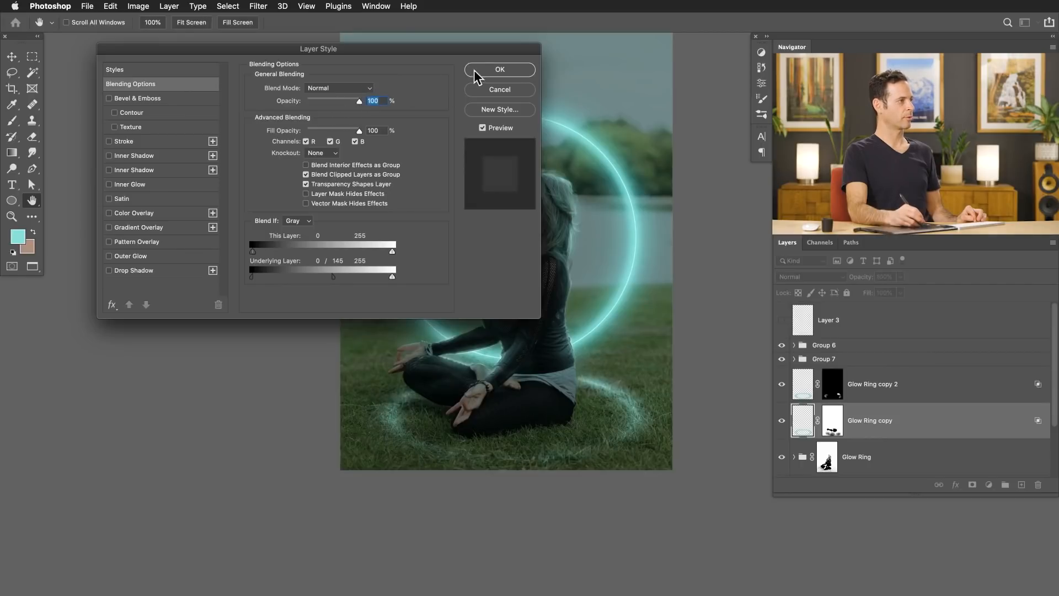
{"action": "left_click", "coordinate": [475, 75]}
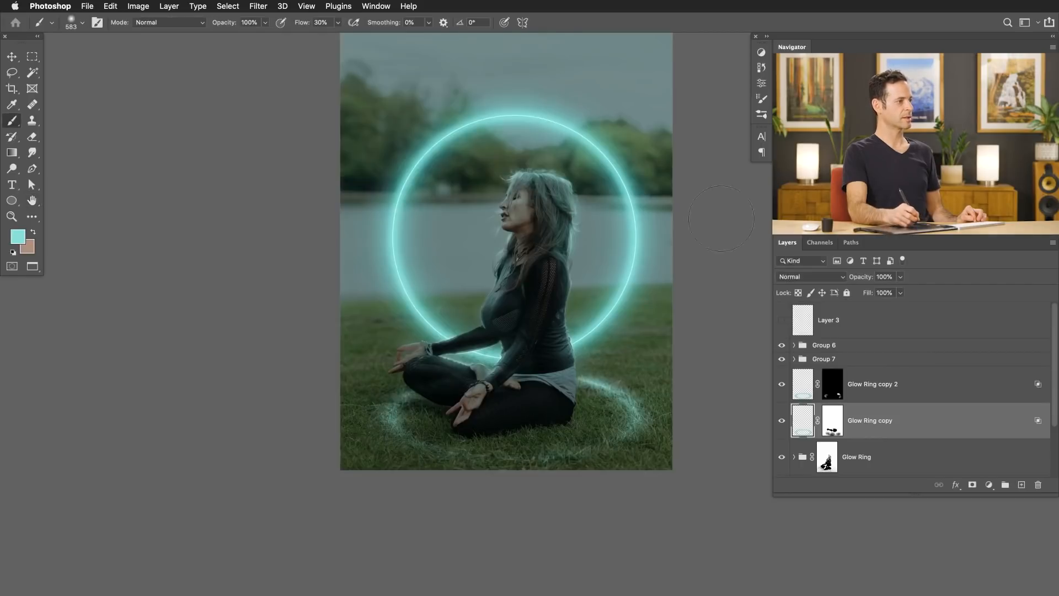
Hide Glow Ring copy 2, then set Glow Ring copy to Soft Light with a Blend If Underlying Layer dark split of 0 / 65
{"action": "left_click", "coordinate": [782, 385]}
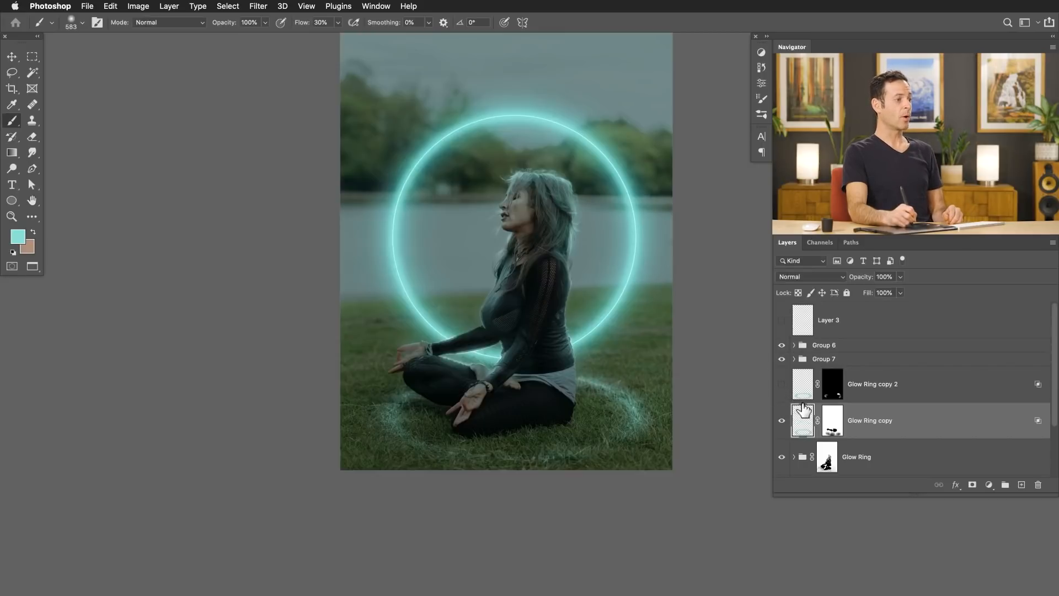
{"action": "left_click", "coordinate": [813, 277]}
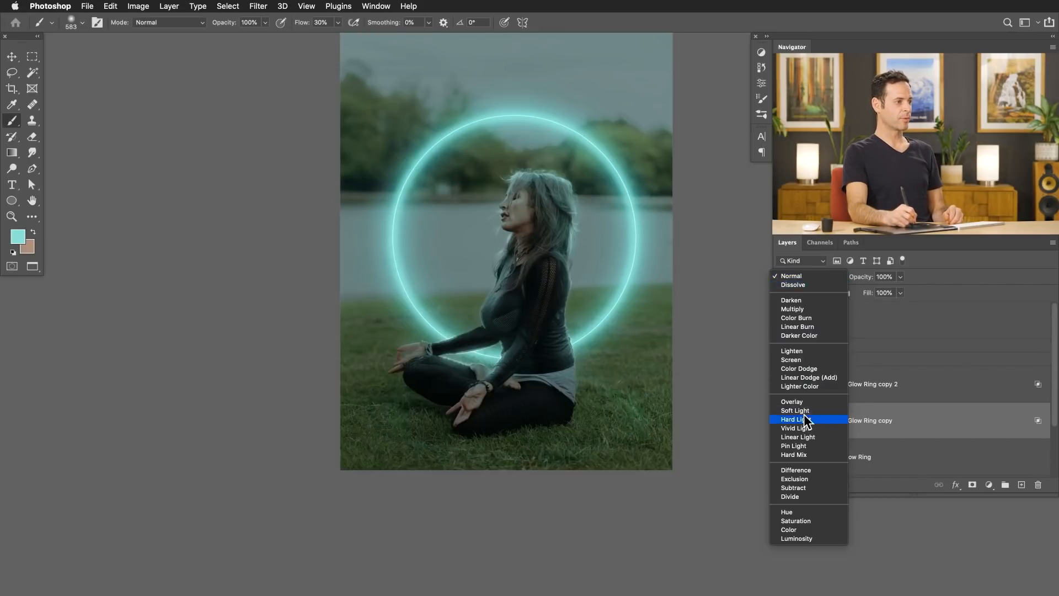
{"action": "left_click", "coordinate": [843, 410]}
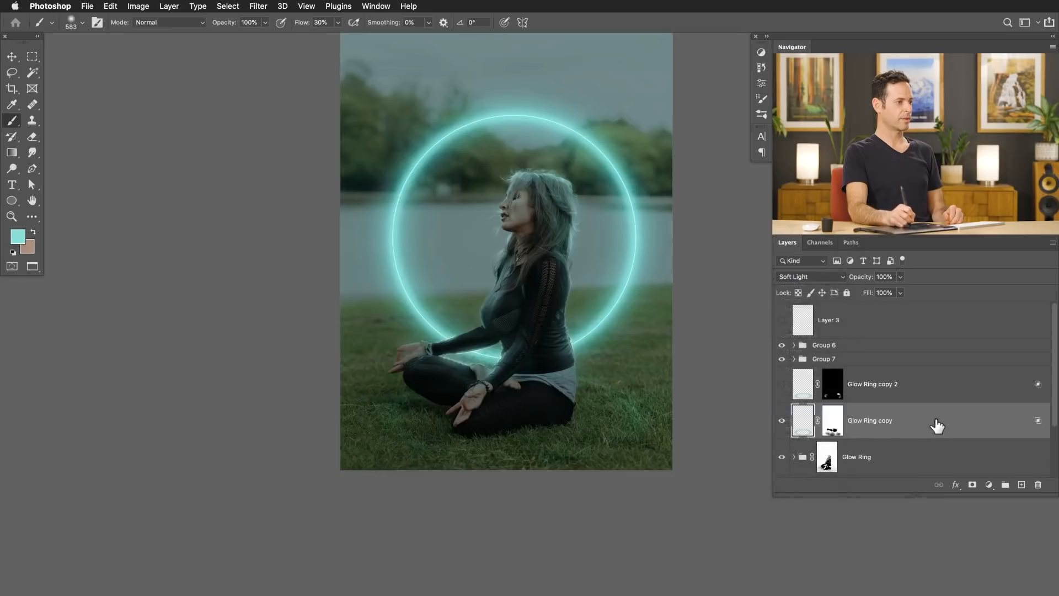
{"action": "double_click", "coordinate": [941, 428]}
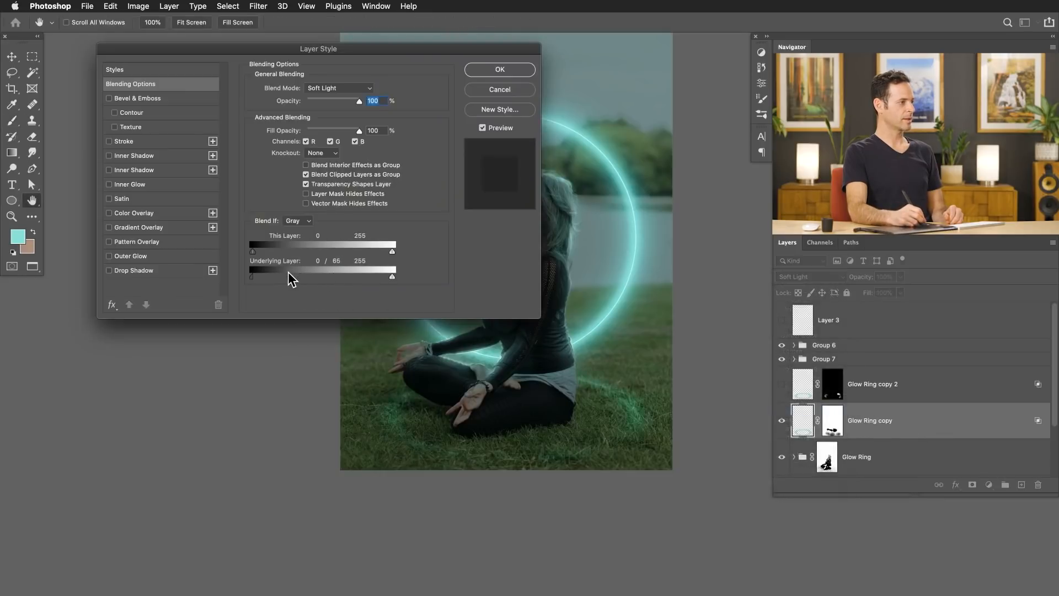
{"action": "left_click", "coordinate": [487, 86]}
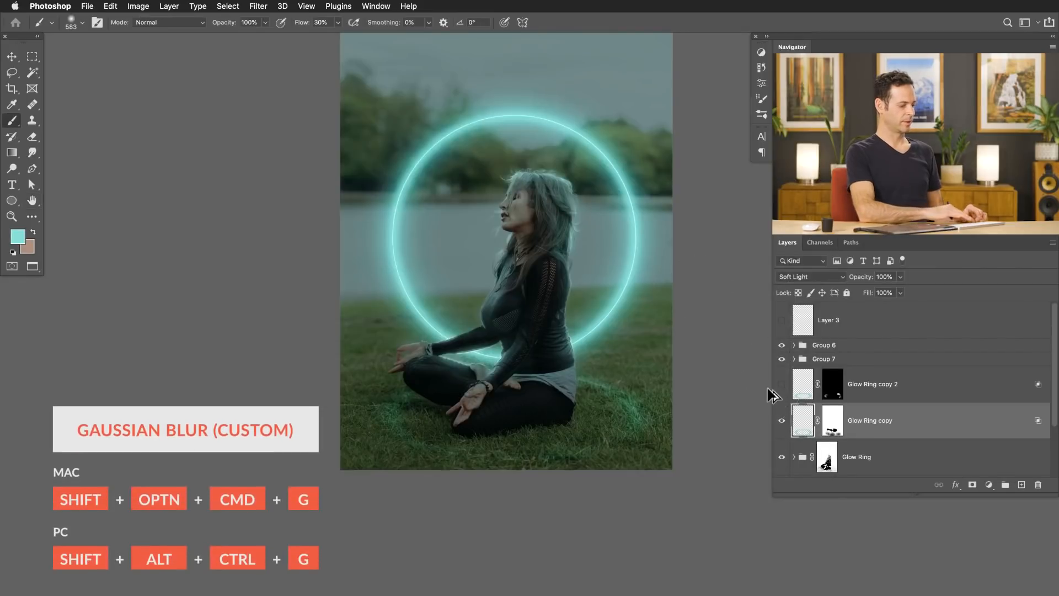
Blur Glow Ring copy with an 8.5-pixel Gaussian Blur and show Glow Ring copy 2 again
{"action": "key", "text": "alt+shift+super+g"}
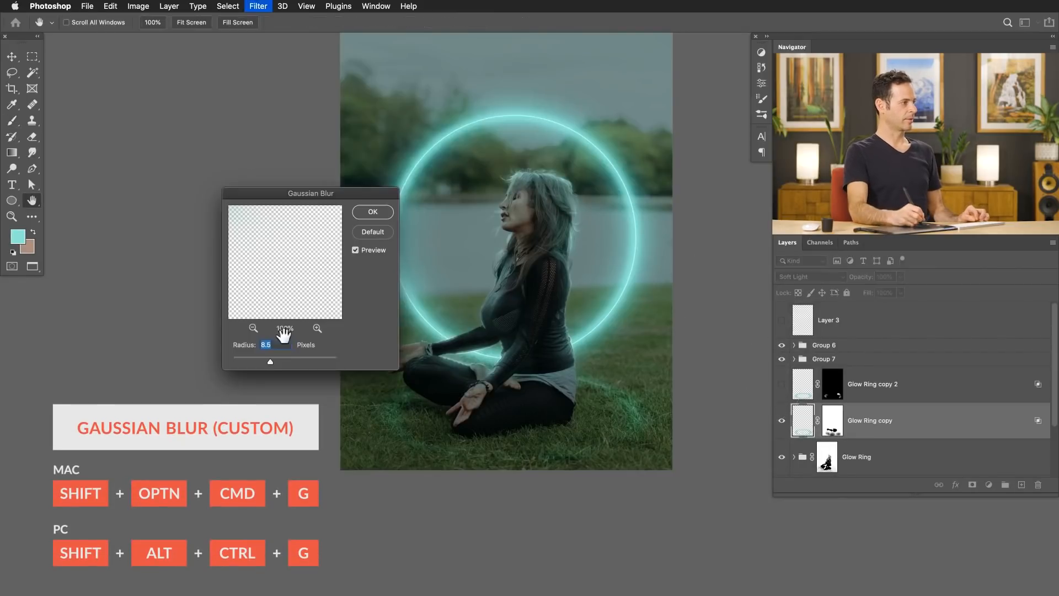
{"action": "left_click", "coordinate": [373, 213]}
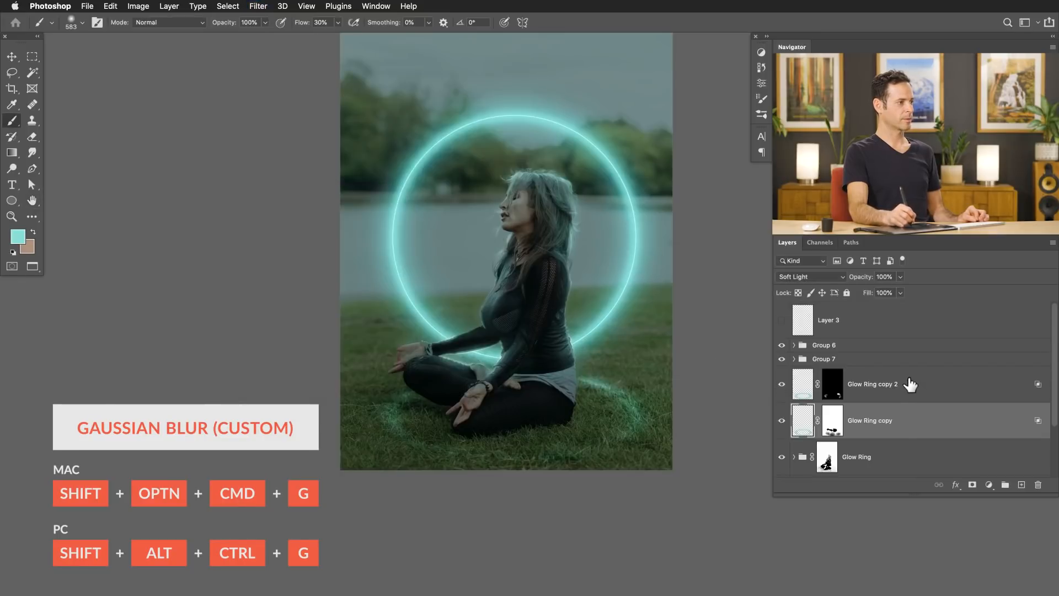
Set Glow Ring copy 2 to Color Dodge with a Blend If Underlying Layer dark split of 0 / 161
{"action": "left_click", "coordinate": [900, 387]}
{"action": "left_click", "coordinate": [841, 389]}
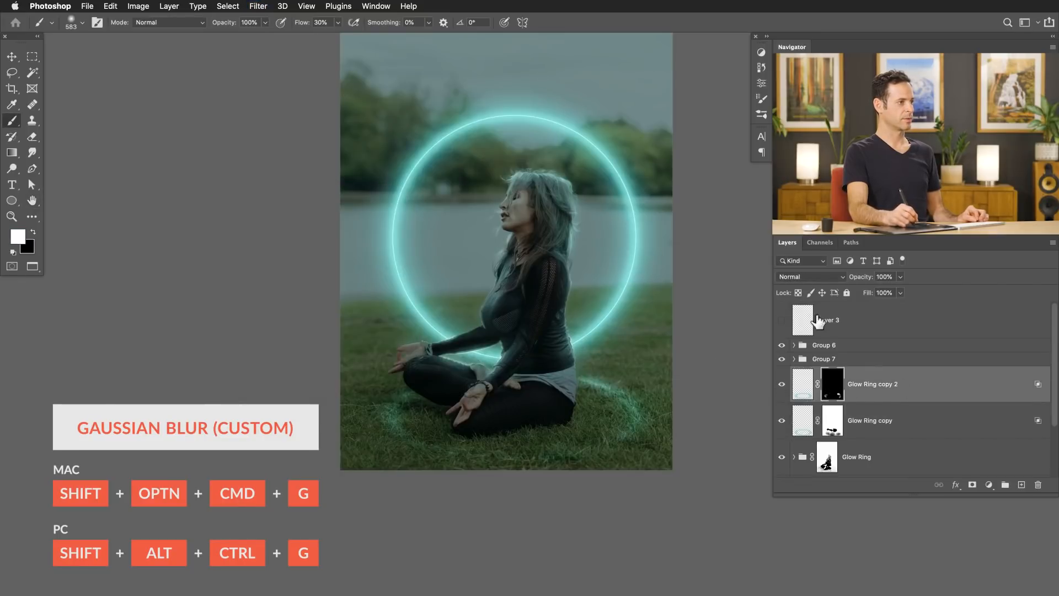
{"action": "left_click", "coordinate": [797, 276]}
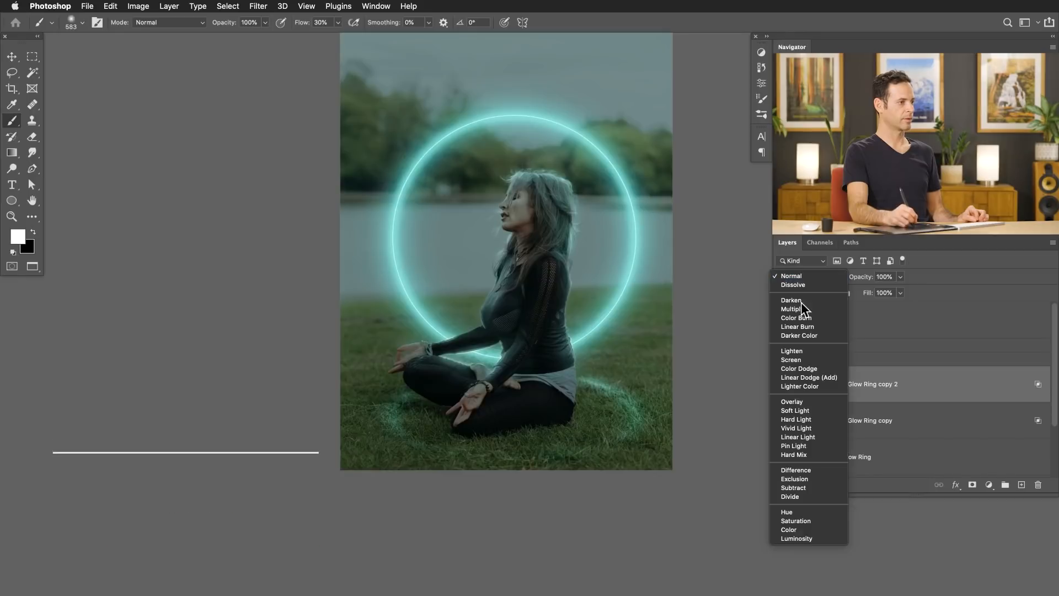
{"action": "left_click", "coordinate": [814, 368]}
{"action": "double_click", "coordinate": [929, 389]}
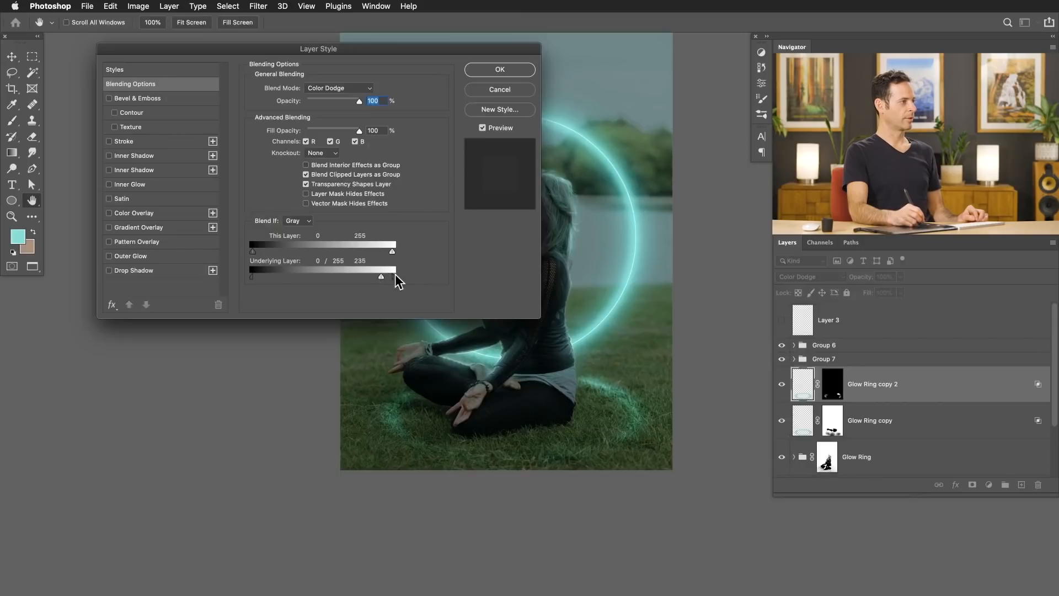
{"action": "left_click_drag", "start_coordinate": [366, 285], "coordinate": [331, 282]}
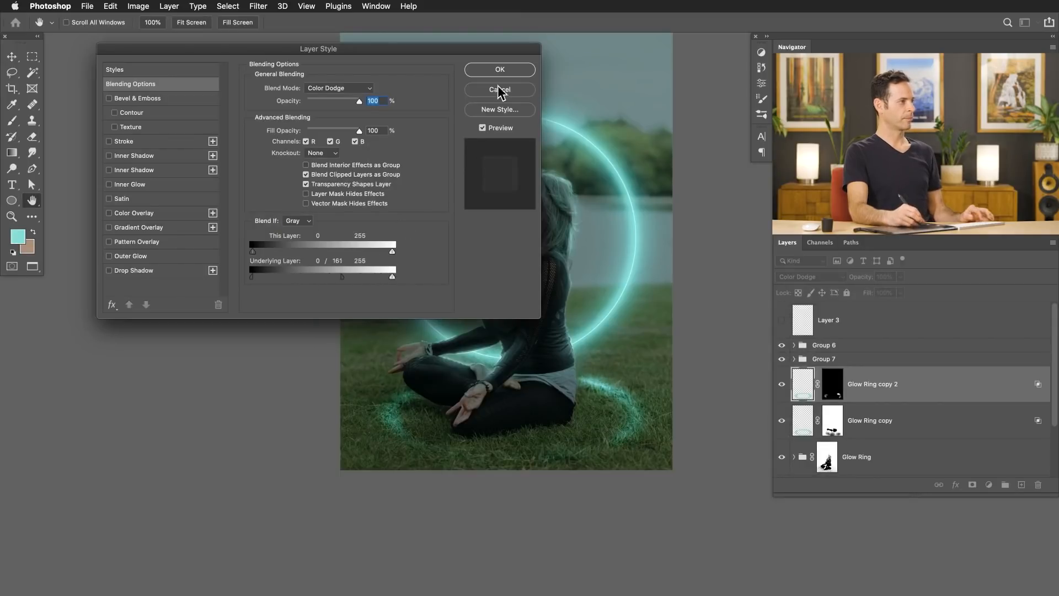
{"action": "left_click", "coordinate": [499, 70]}
Blur Glow Ring copy 2 with a 26.1-pixel Gaussian Blur, then paint its mask white over the grass on both sides of the woman
{"action": "key", "text": "super+alt+f"}
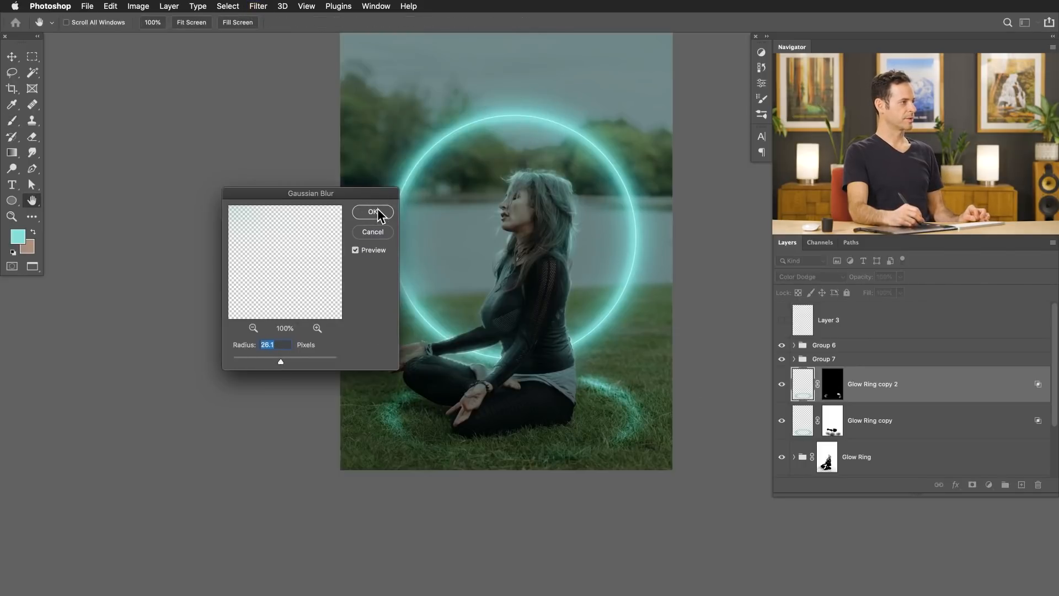
{"action": "left_click", "coordinate": [378, 211]}
{"action": "mouse_move", "coordinate": [592, 390]}
{"action": "left_mouse_down"}
{"action": "mouse_move", "coordinate": [557, 383]}
{"action": "mouse_move", "coordinate": [584, 378]}
{"action": "left_mouse_up"}
{"action": "key", "text": "x"}
{"action": "left_click", "coordinate": [833, 391]}
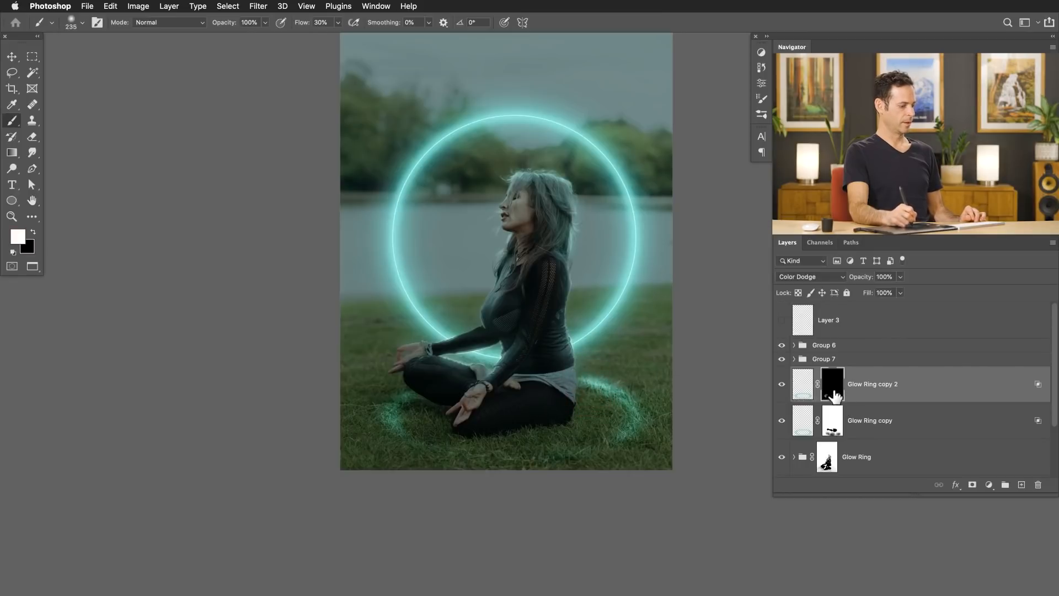
{"action": "key", "text": "x"}
{"action": "key", "text": "x"}
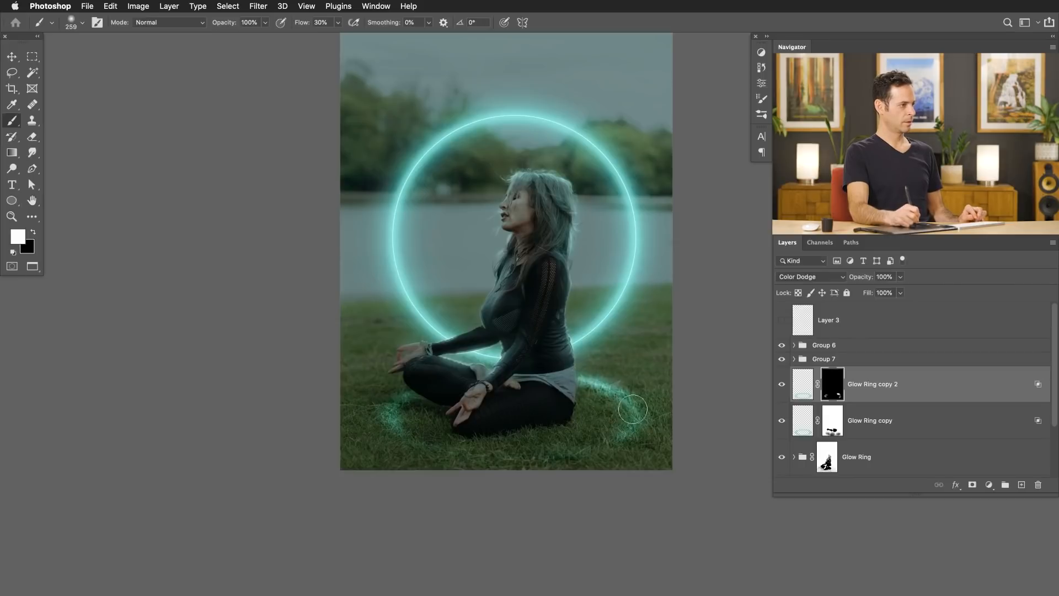
{"action": "left_click_drag", "start_coordinate": [392, 405], "coordinate": [414, 394]}
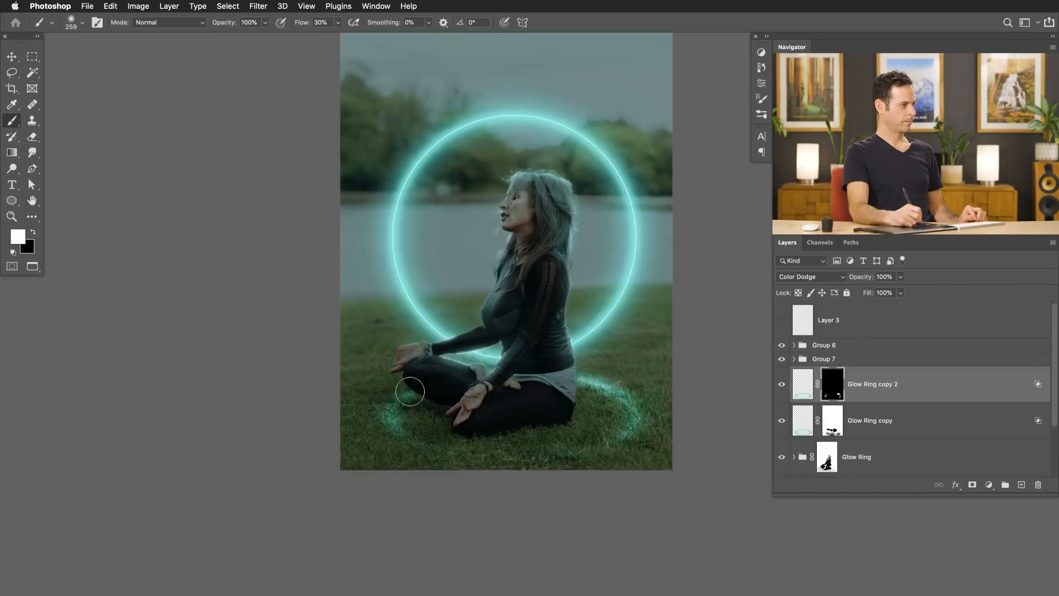
{"action": "left_click", "coordinate": [783, 386]}
{"action": "left_click", "coordinate": [782, 389]}
Reduce the opacity of Glow Ring copy 2 to 27%
{"action": "left_click", "coordinate": [909, 383]}
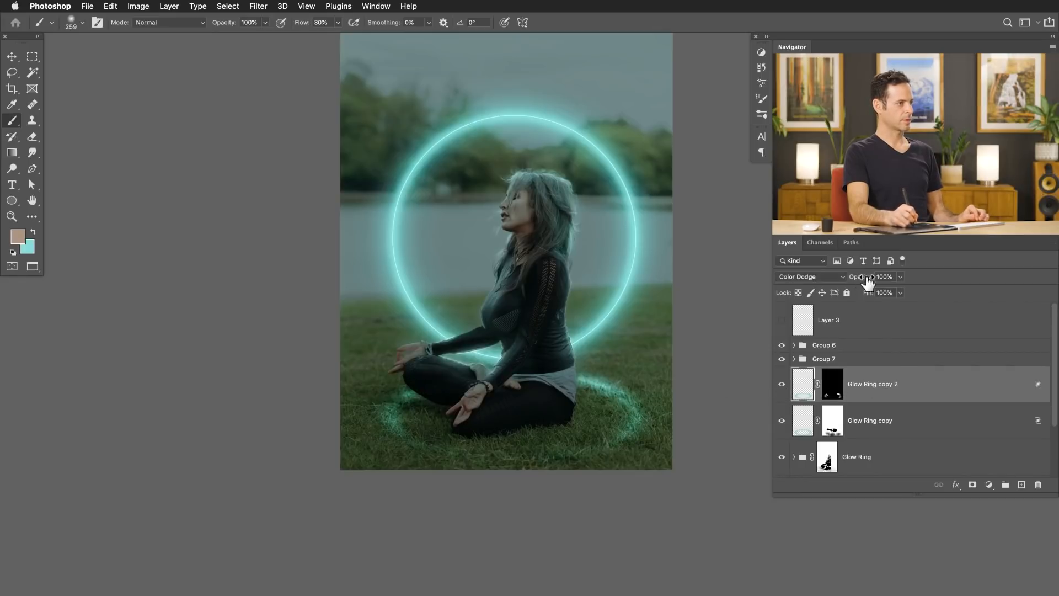
{"action": "left_click_drag", "start_coordinate": [853, 286], "coordinate": [854, 286]}
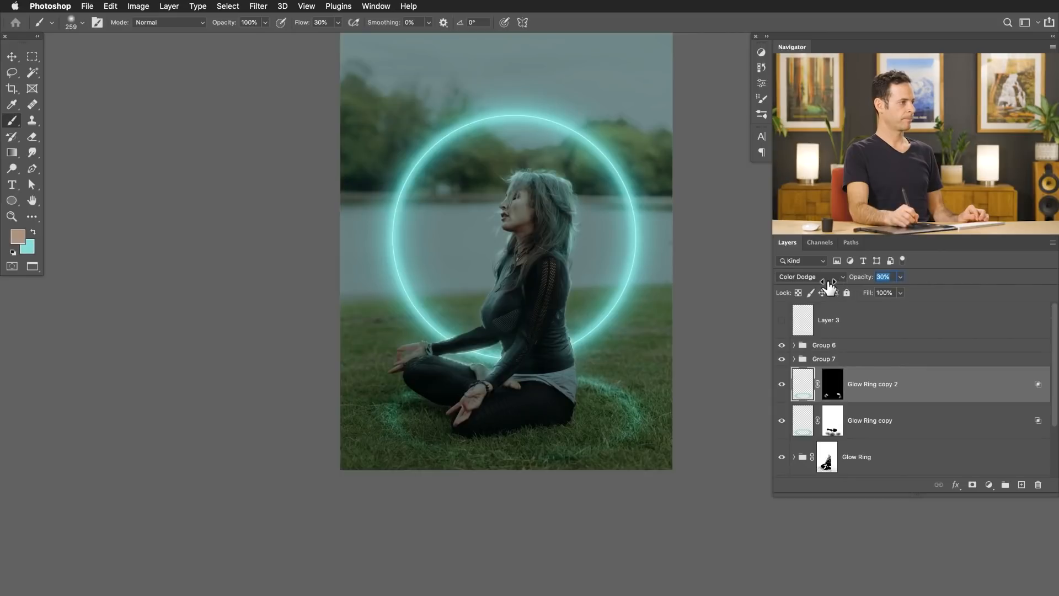
{"action": "left_click_drag", "start_coordinate": [829, 287], "coordinate": [828, 287]}
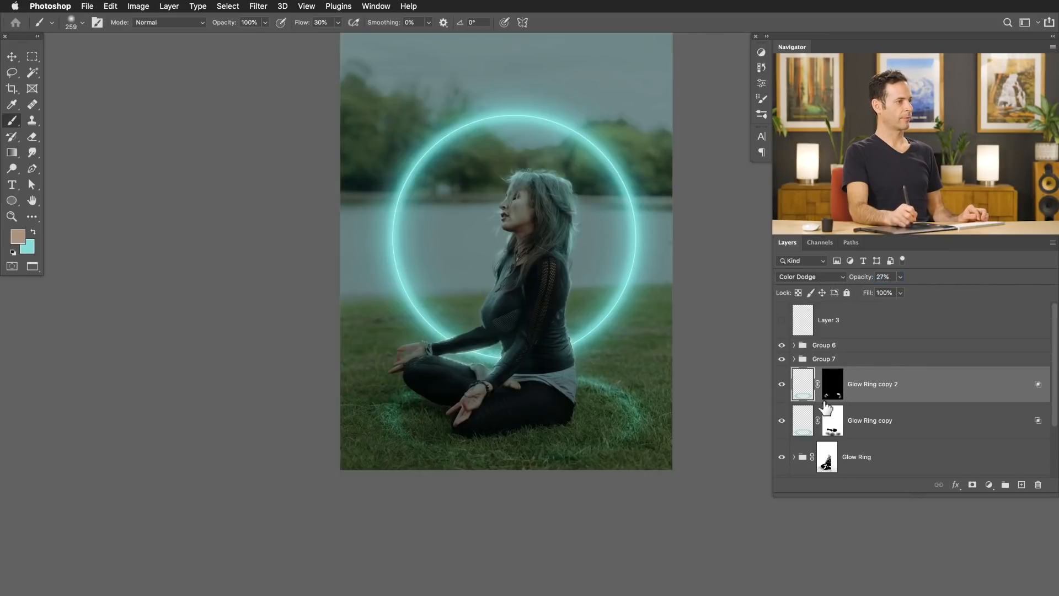
Blur Glow Ring copy 2 and Glow Ring copy with a 73.7-pixel Gaussian Blur, then compare the grass with Glow Ring copy hidden and shown
{"action": "key", "text": "alt+shift+super+g"}
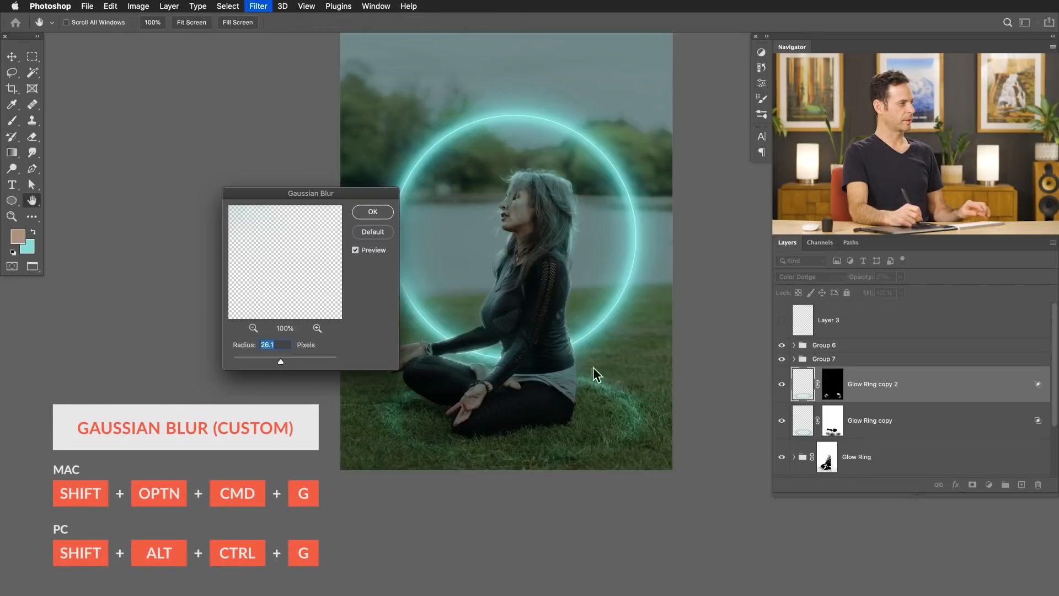
{"action": "left_click_drag", "start_coordinate": [293, 360], "coordinate": [296, 358]}
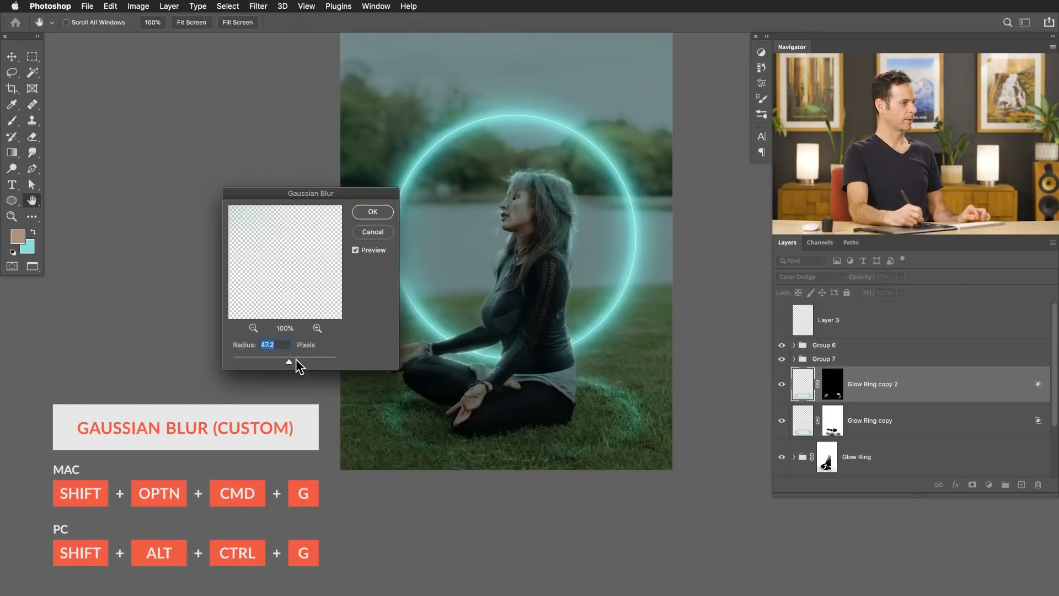
{"action": "left_click", "coordinate": [373, 213]}
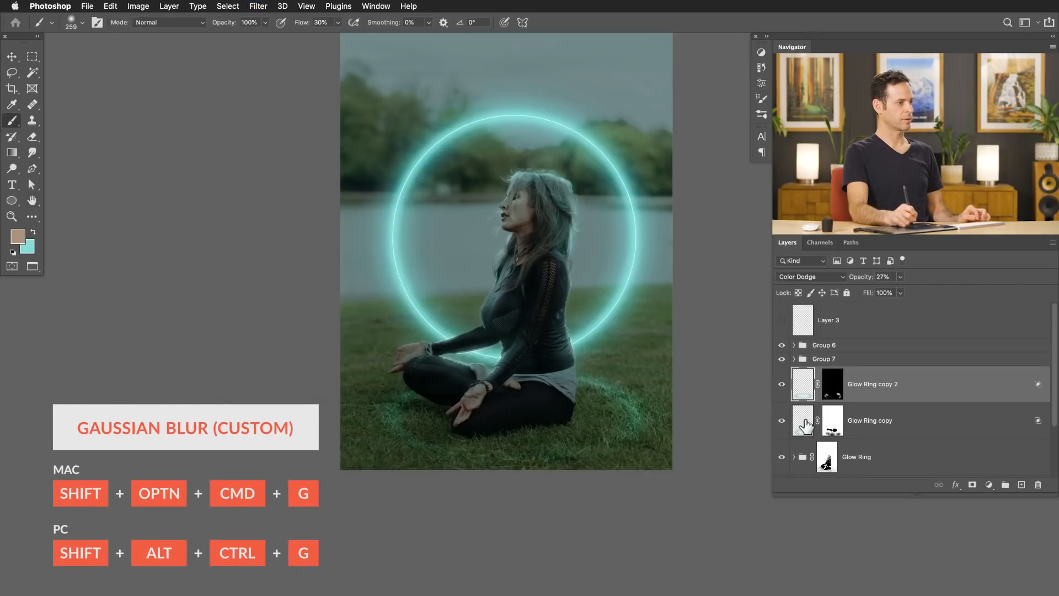
{"action": "left_click", "coordinate": [803, 425]}
{"action": "key", "text": "alt+shift+super+g"}
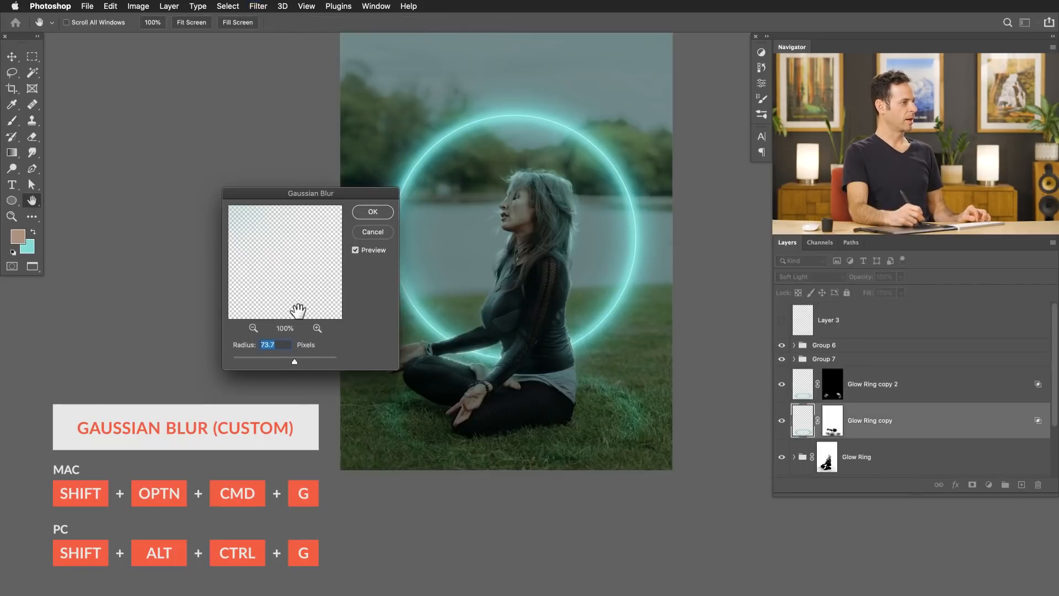
{"action": "left_click", "coordinate": [371, 212]}
{"action": "key", "text": "b"}
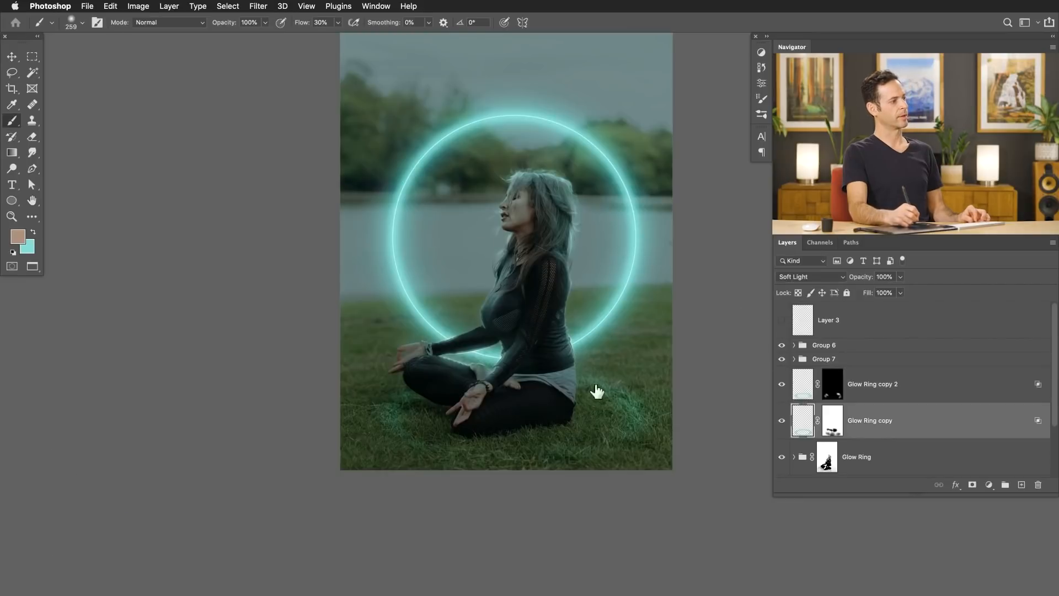
{"action": "left_click", "coordinate": [782, 421]}
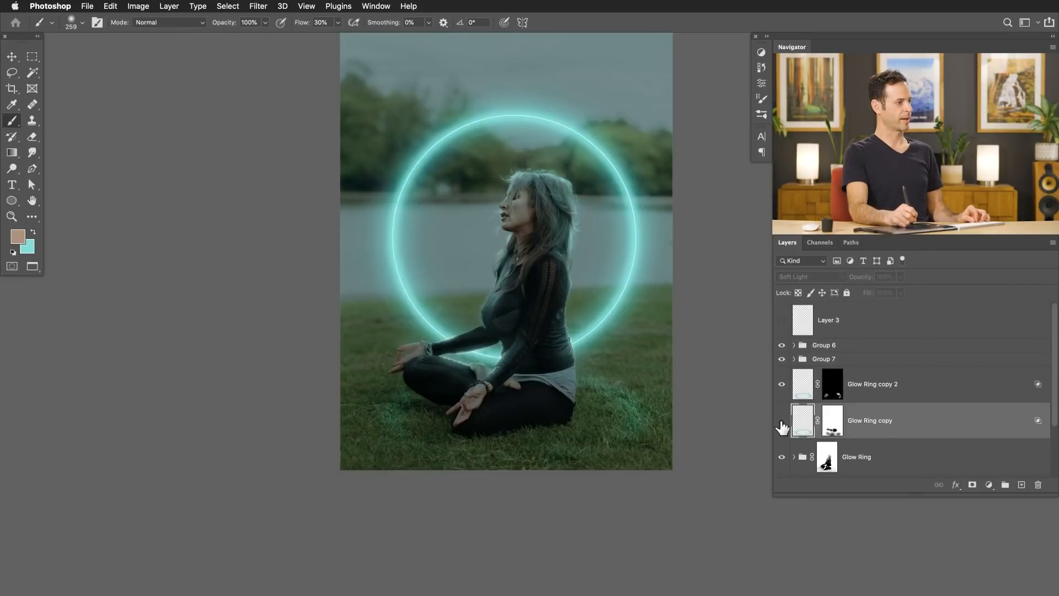
{"action": "left_click", "coordinate": [782, 421]}
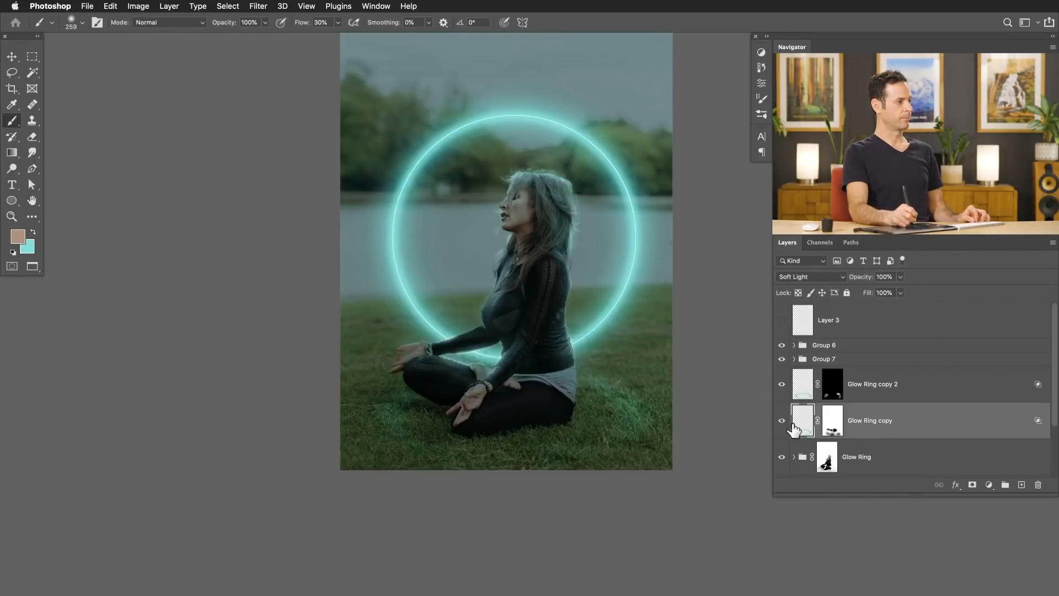
Duplicate Glow Ring copy twice and put the two duplicates in a group with a layer mask
{"action": "key", "text": "super+j"}
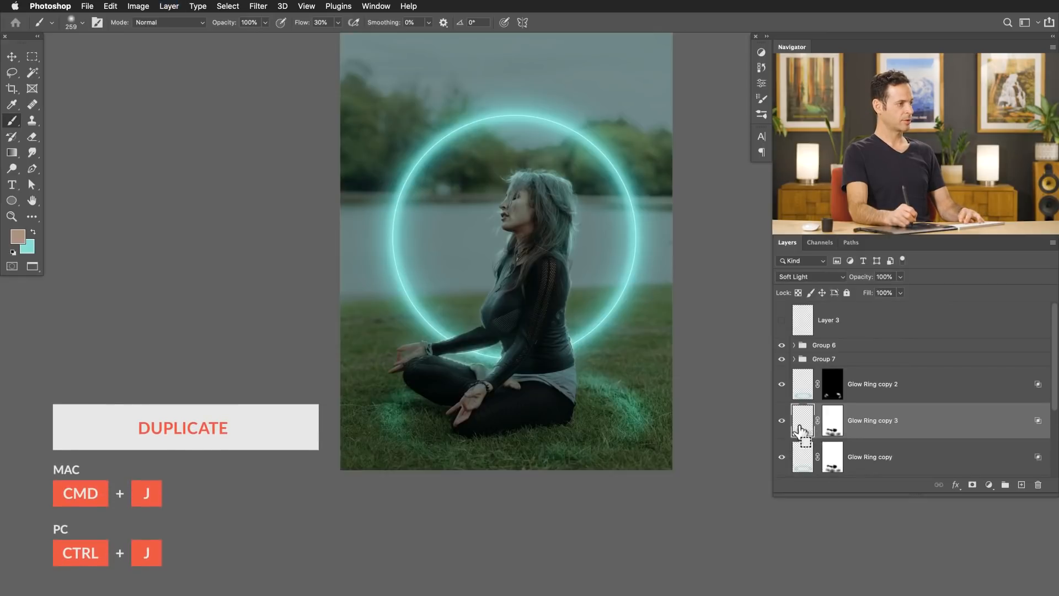
{"action": "key", "text": "super+j"}
{"action": "left_click", "coordinate": [867, 455], "text": "shift"}
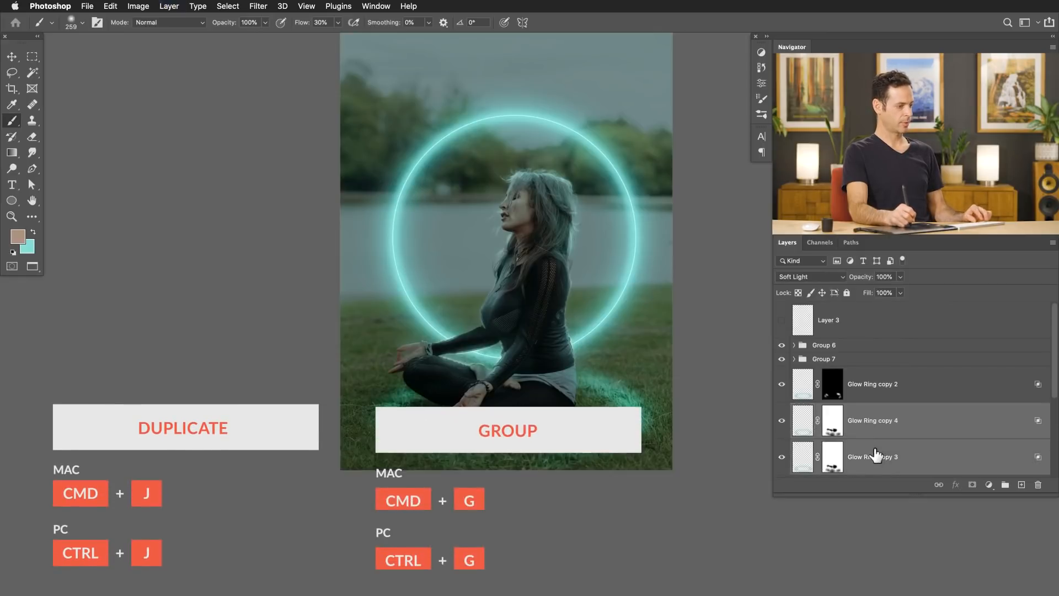
{"action": "key", "text": "super+g"}
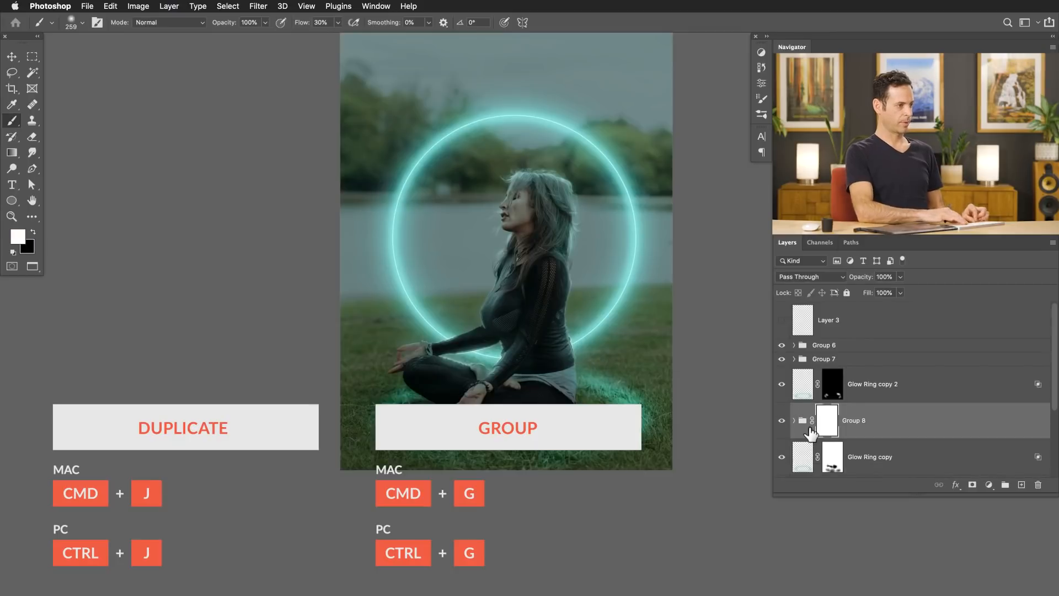
Invert the duplicates group's mask, reveal its glow in white on the grass behind the woman's hip, and lower the group's opacity to 60%
{"action": "left_click_drag", "start_coordinate": [582, 381], "coordinate": [605, 386]}
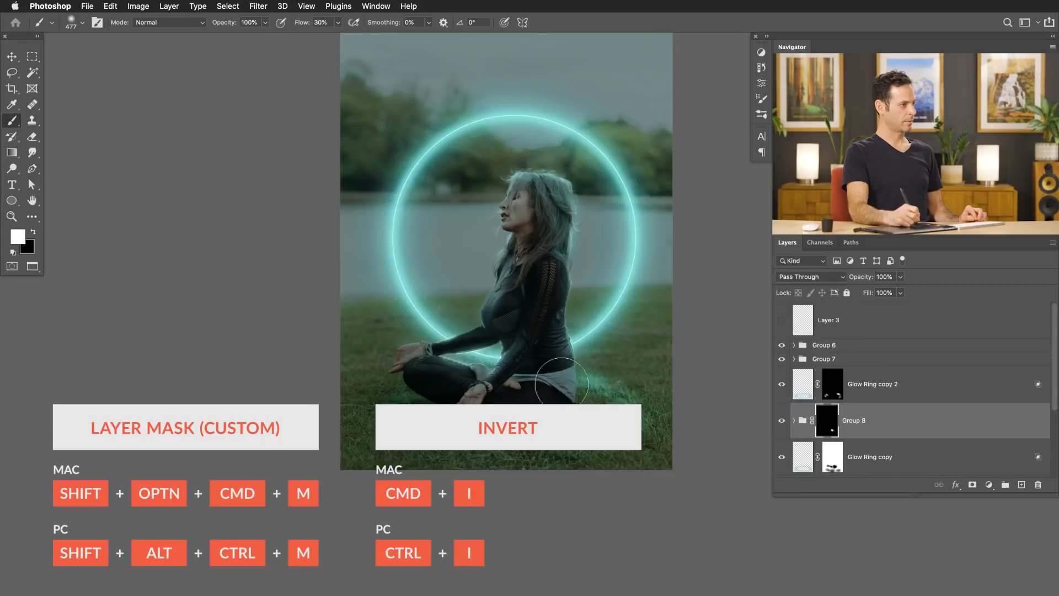
{"action": "left_click", "coordinate": [783, 421]}
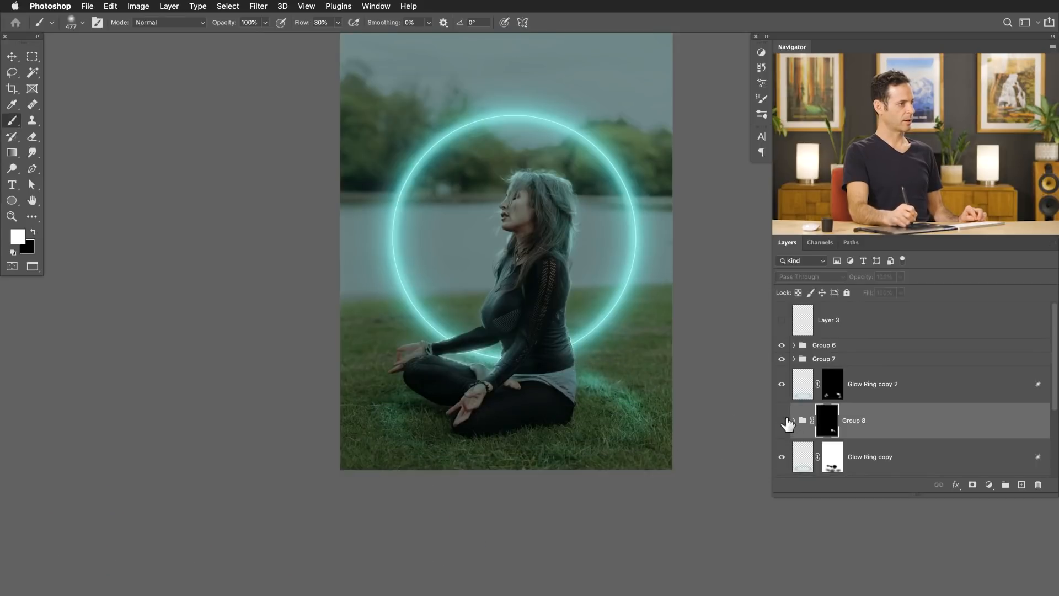
{"action": "left_click", "coordinate": [784, 421]}
{"action": "left_click_drag", "start_coordinate": [604, 382], "coordinate": [579, 375]}
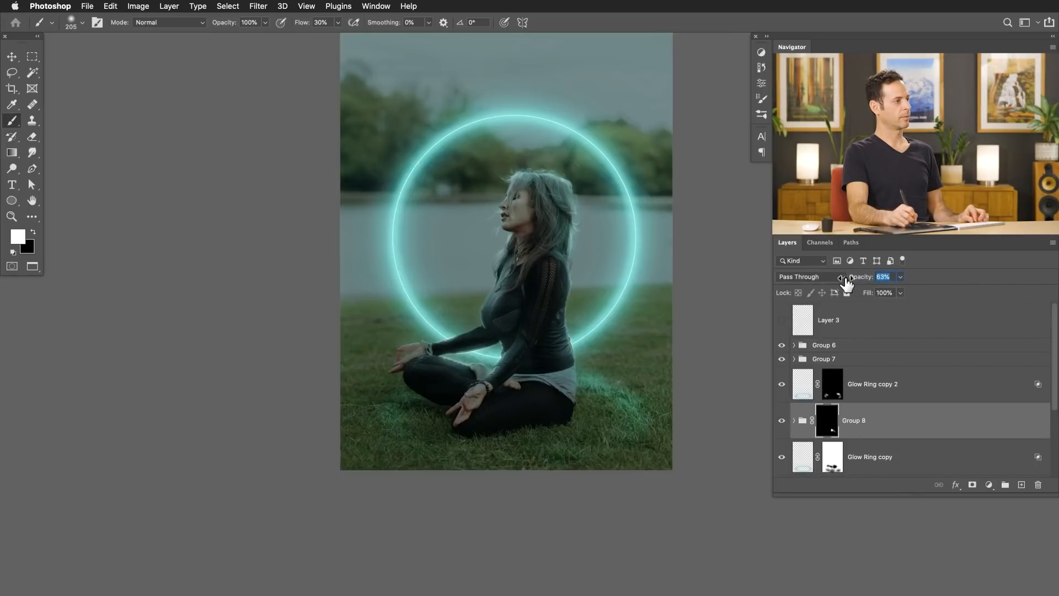
{"action": "left_click_drag", "start_coordinate": [626, 377], "coordinate": [609, 392]}
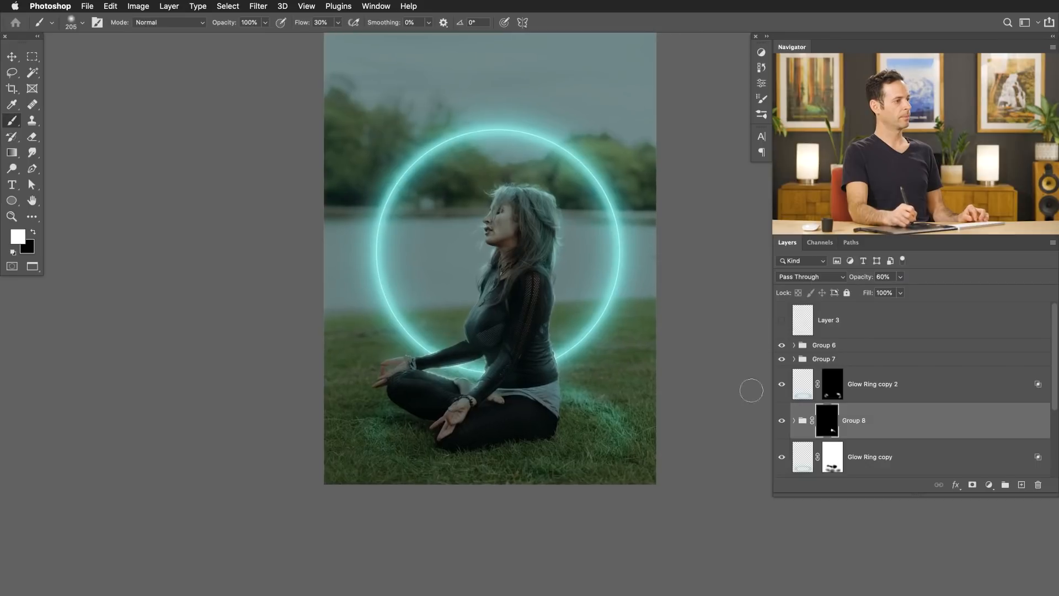
Group Glow Ring copy 2, Group 8 and Glow Ring copy, then break up the grass glow with thin black strokes on the new group's mask
{"action": "left_click", "coordinate": [856, 383]}
{"action": "left_click", "coordinate": [862, 458], "text": "shift"}
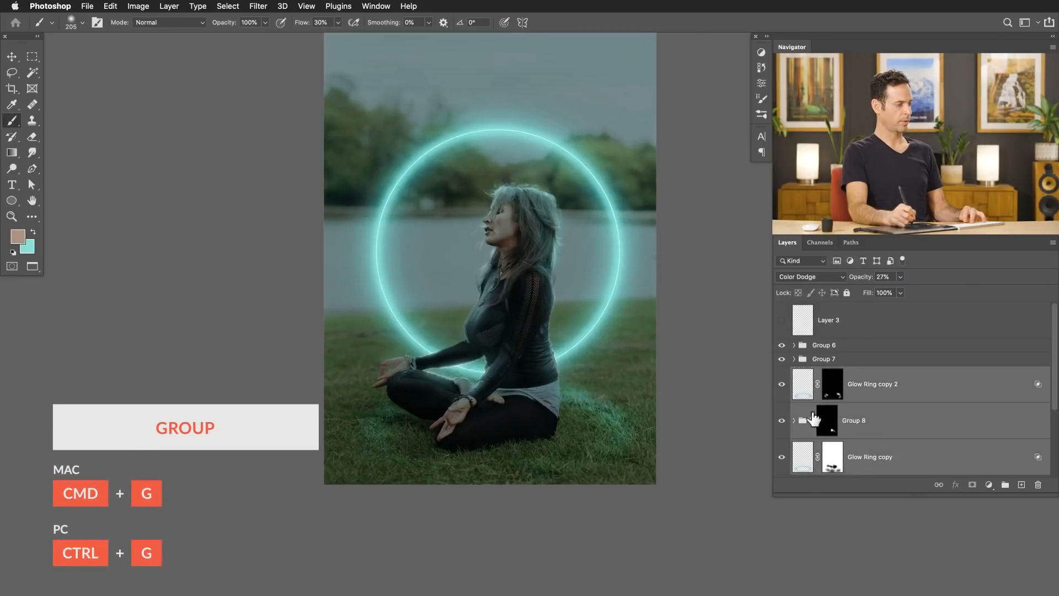
{"action": "key", "text": "super+g"}
{"action": "left_click_drag", "start_coordinate": [424, 417], "coordinate": [415, 417]}
{"action": "key", "text": "x"}
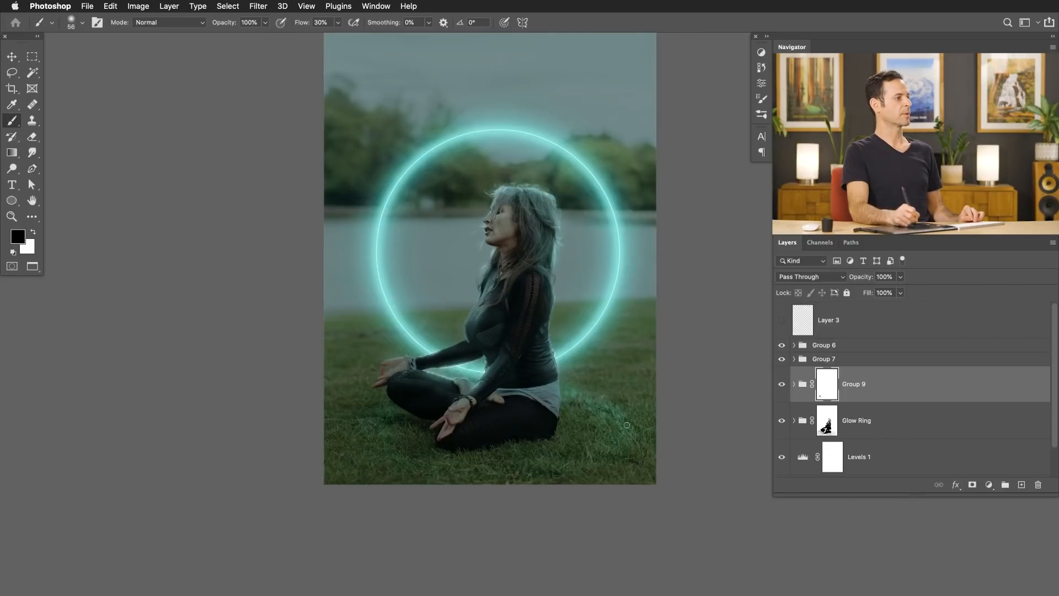
Inspect Group 9's mask on its own and compare the grass glow with the mask and the group disabled and enabled
{"action": "left_click", "coordinate": [827, 391], "text": "shift"}
{"action": "left_click", "coordinate": [827, 390], "text": "shift"}
{"action": "left_click", "coordinate": [827, 391], "text": "alt"}
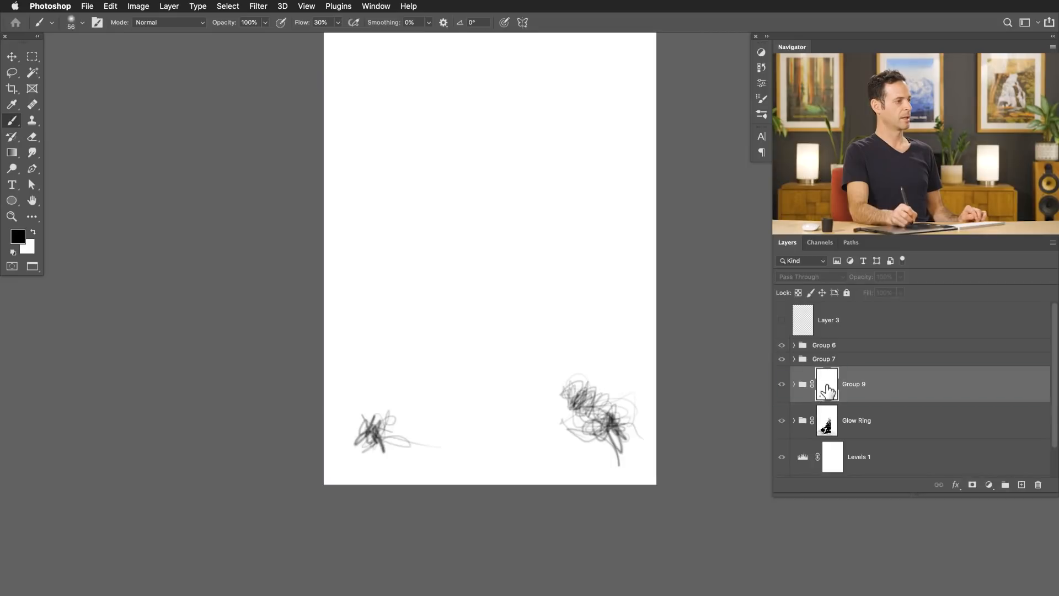
{"action": "left_click_drag", "start_coordinate": [564, 426], "coordinate": [602, 452]}
{"action": "left_click", "coordinate": [825, 389], "text": "alt"}
{"action": "left_click", "coordinate": [782, 384]}
{"action": "left_click", "coordinate": [782, 384]}
{"action": "left_click", "coordinate": [827, 386], "text": "shift"}
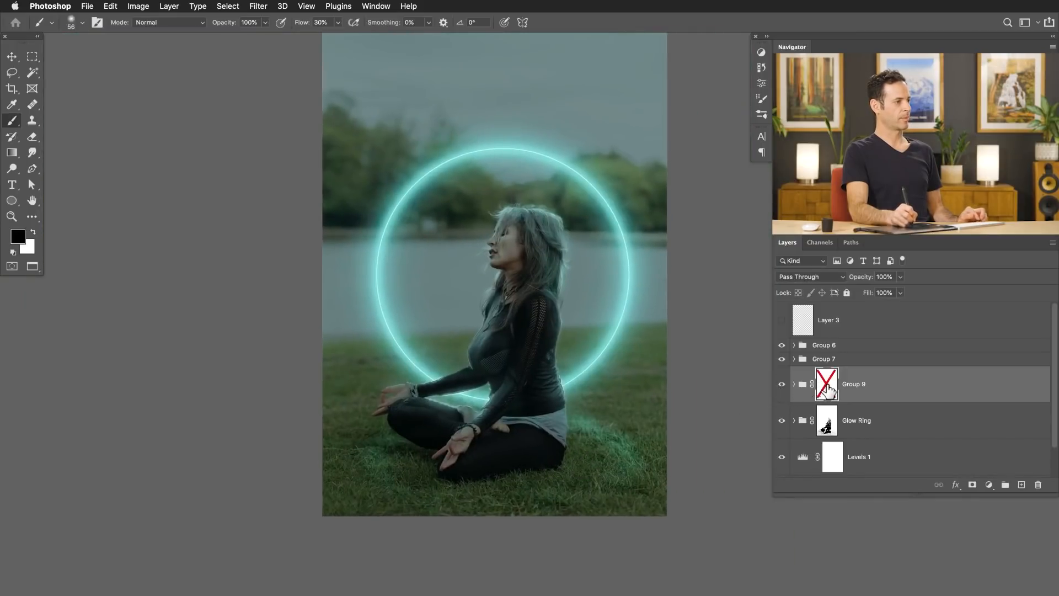
{"action": "left_click", "coordinate": [825, 388], "text": "shift"}
Create a new layer above Group 6 and sample the glow ring's light cyan as the brush color
{"action": "mouse_move", "coordinate": [558, 387]}
{"action": "left_mouse_down"}
{"action": "mouse_move", "coordinate": [532, 381]}
{"action": "mouse_move", "coordinate": [564, 393]}
{"action": "left_mouse_up"}
{"action": "left_click_drag", "start_coordinate": [565, 392], "coordinate": [548, 412]}
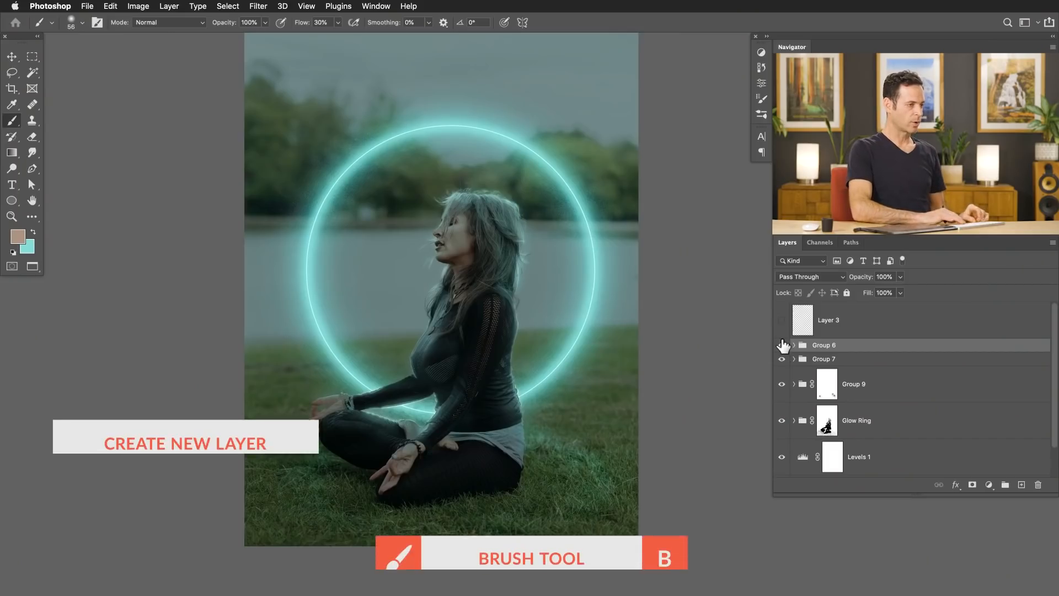
{"action": "key", "text": "shift+alt+super+n"}
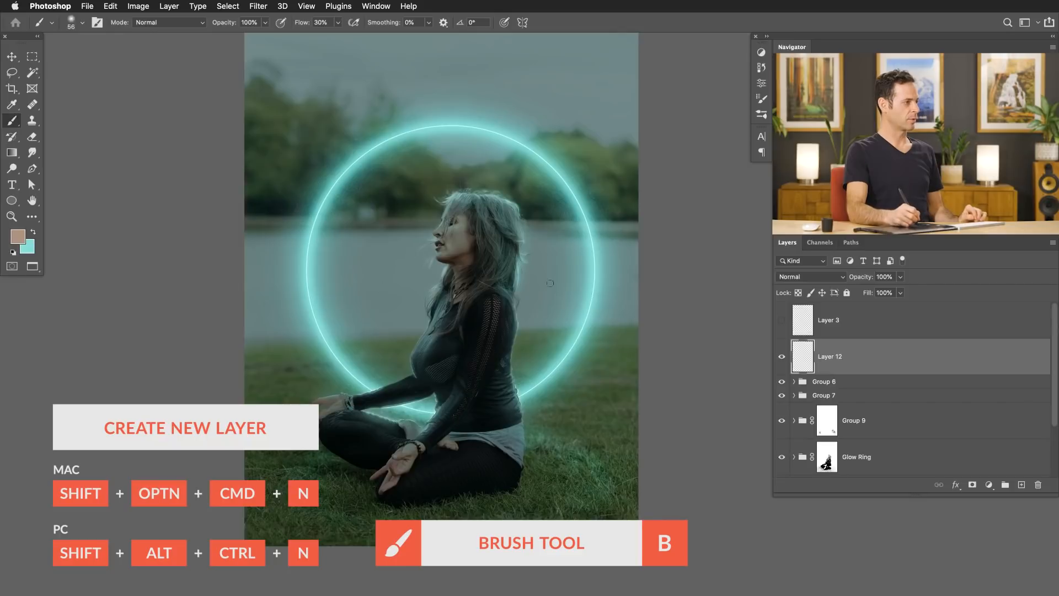
{"action": "left_click", "coordinate": [534, 384], "text": "alt"}
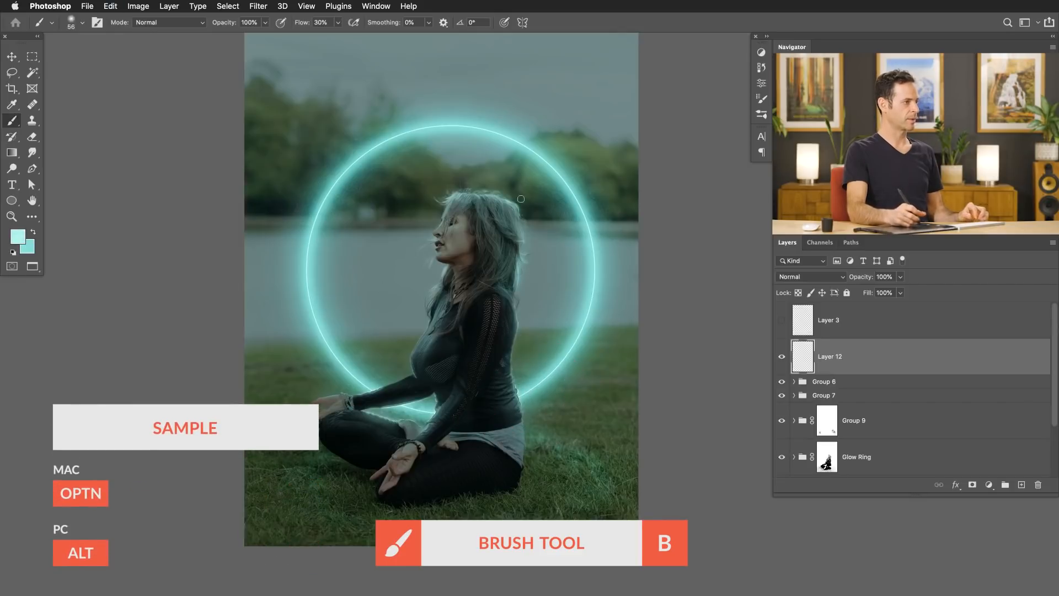
Set the brush's Shape Dynamics to 100% size jitter with the size control off
{"action": "left_click", "coordinate": [376, 6]}
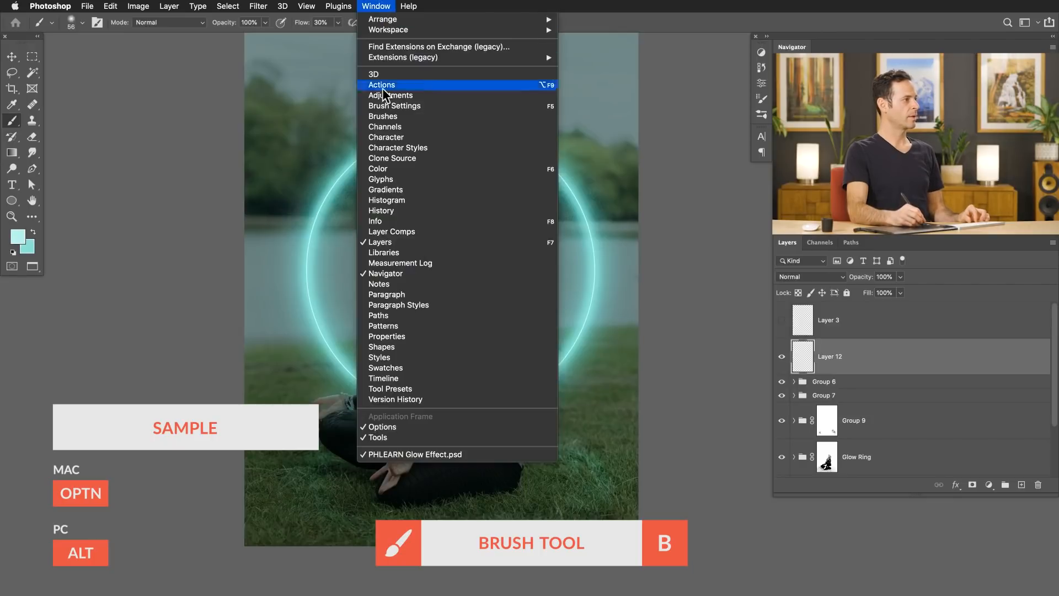
{"action": "left_click", "coordinate": [431, 105]}
{"action": "left_click_drag", "start_coordinate": [465, 277], "coordinate": [437, 277]}
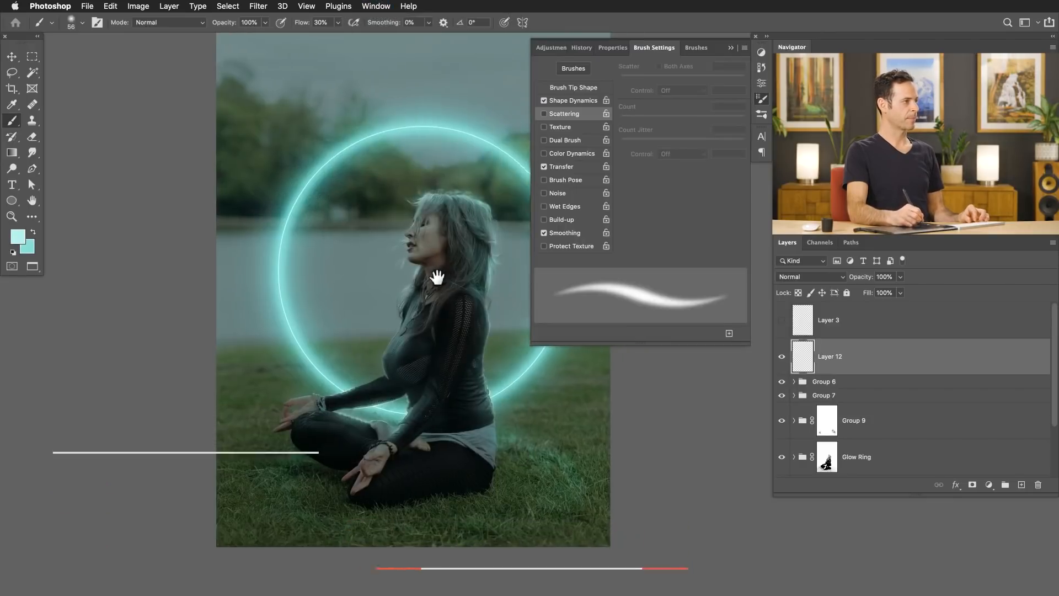
{"action": "left_click", "coordinate": [582, 100]}
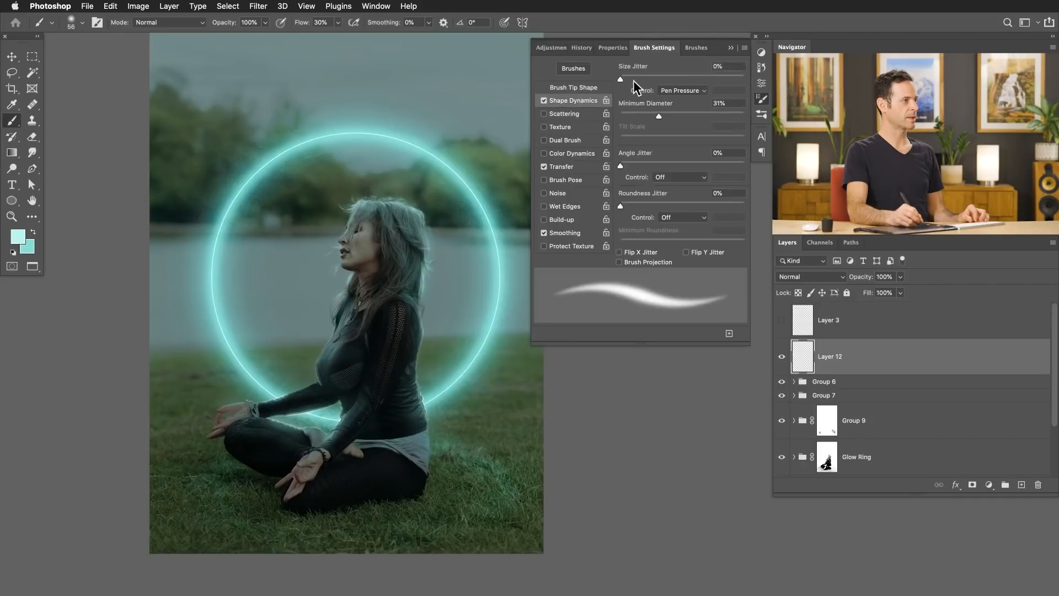
{"action": "left_click_drag", "start_coordinate": [669, 77], "coordinate": [744, 78]}
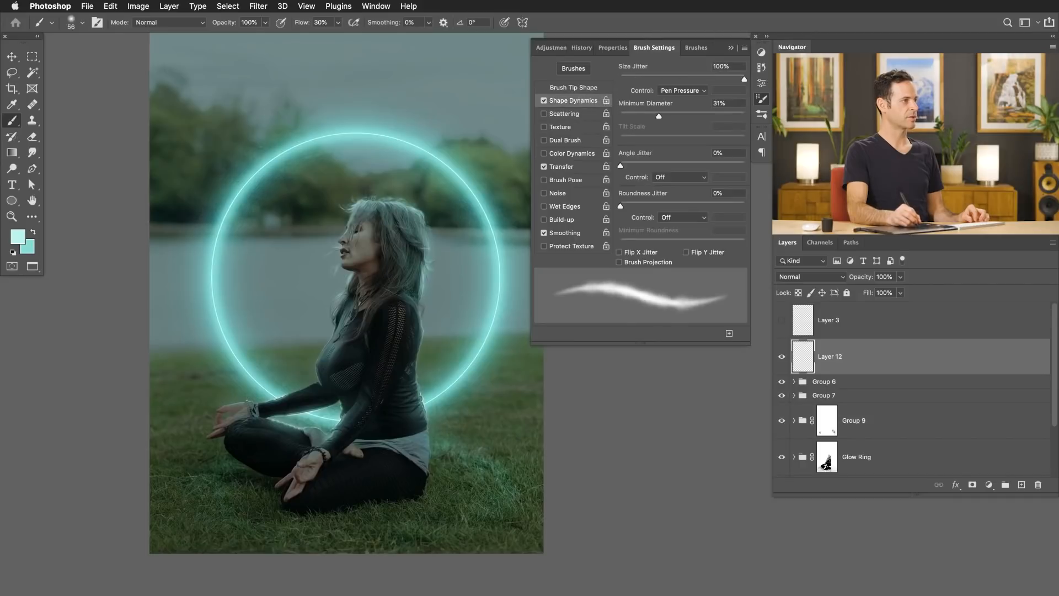
{"action": "left_click", "coordinate": [705, 91]}
{"action": "left_click", "coordinate": [690, 68]}
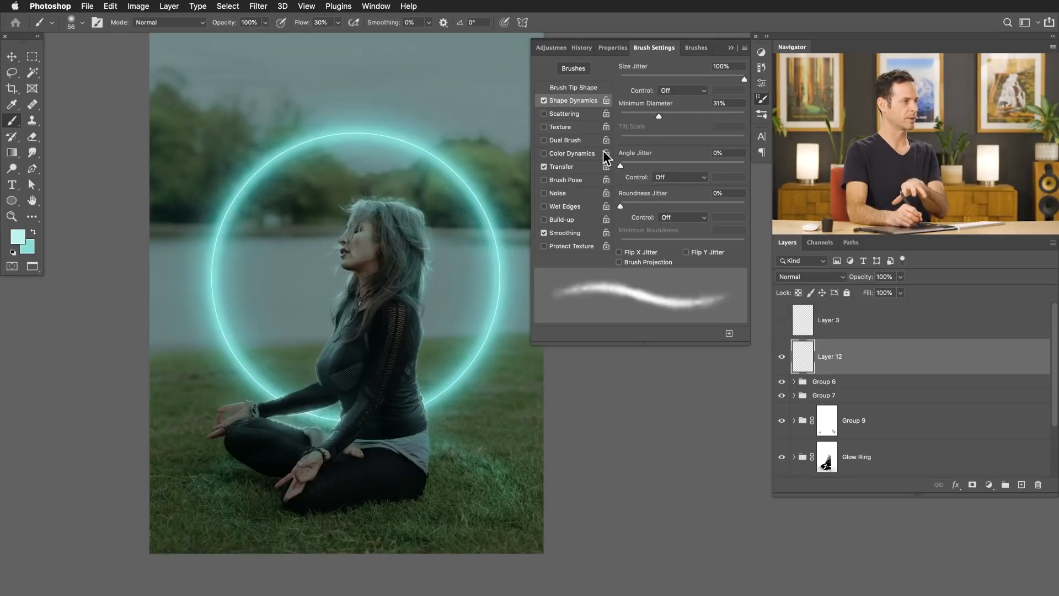
Set the brush tip's spacing to 1000% and hardness to 67%, and scatter it 1000% on both axes
{"action": "left_click", "coordinate": [573, 87]}
{"action": "left_click_drag", "start_coordinate": [654, 236], "coordinate": [730, 240]}
{"action": "left_click_drag", "start_coordinate": [621, 216], "coordinate": [702, 210]}
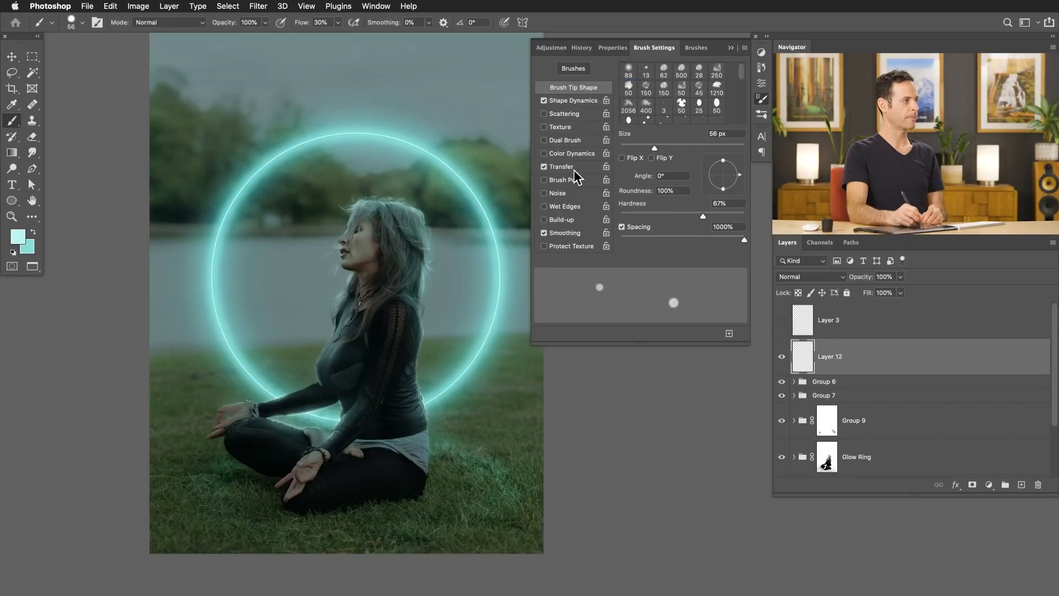
{"action": "left_click", "coordinate": [578, 114]}
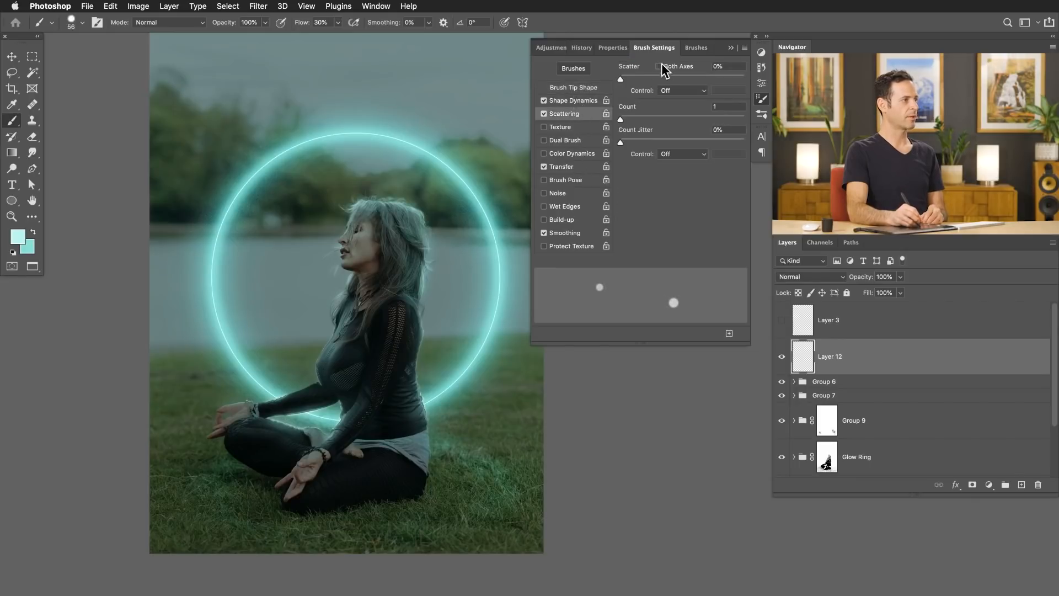
{"action": "left_click_drag", "start_coordinate": [655, 77], "coordinate": [744, 79]}
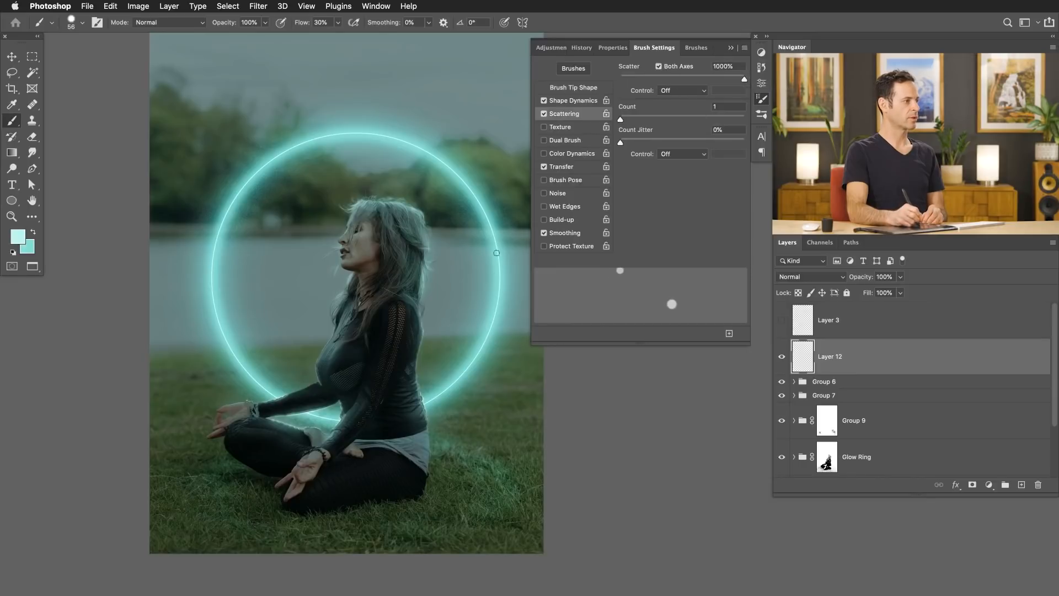
Turn off the brush's Transfer dynamics, set its flow to 100% and scatter light cyan dots along the ring behind the woman's back
{"action": "left_click", "coordinate": [544, 167]}
{"action": "key", "text": "shift+0"}
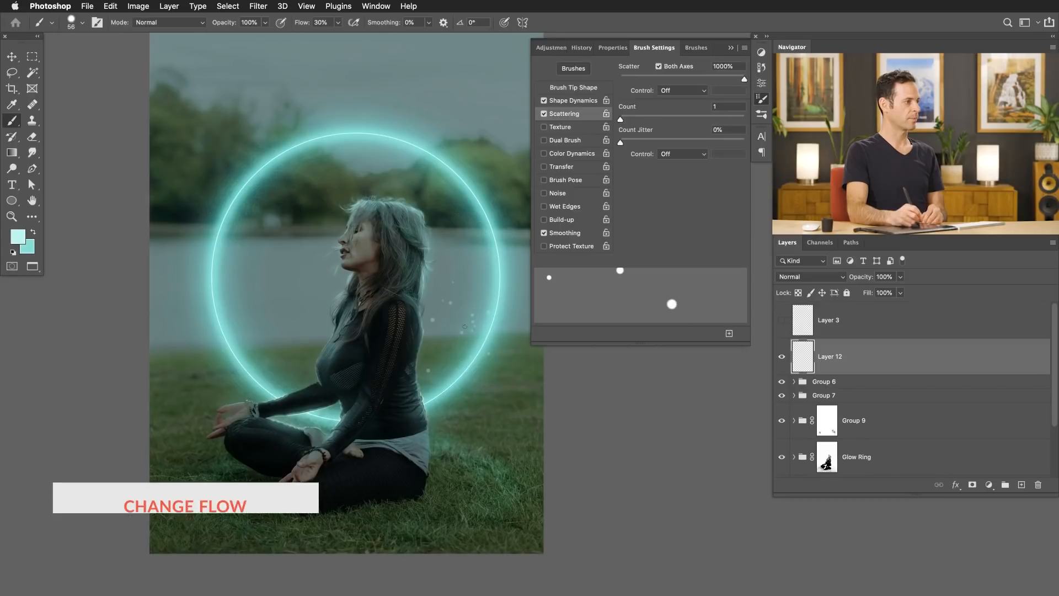
{"action": "left_click", "coordinate": [447, 323]}
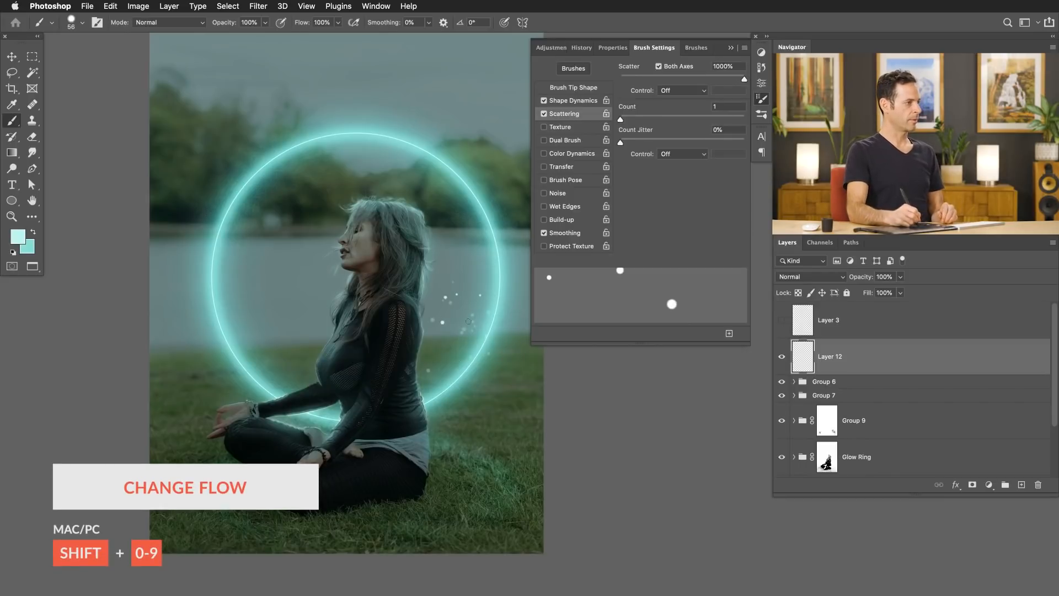
{"action": "left_click_drag", "start_coordinate": [485, 321], "coordinate": [450, 400]}
Reduce the brush size to 10 px and scatter fine light particles all around the glow ring on Layer 12
{"action": "key", "text": "bracketleft"}
{"action": "key", "text": "bracketleft"}
{"action": "key", "text": "bracketleft"}
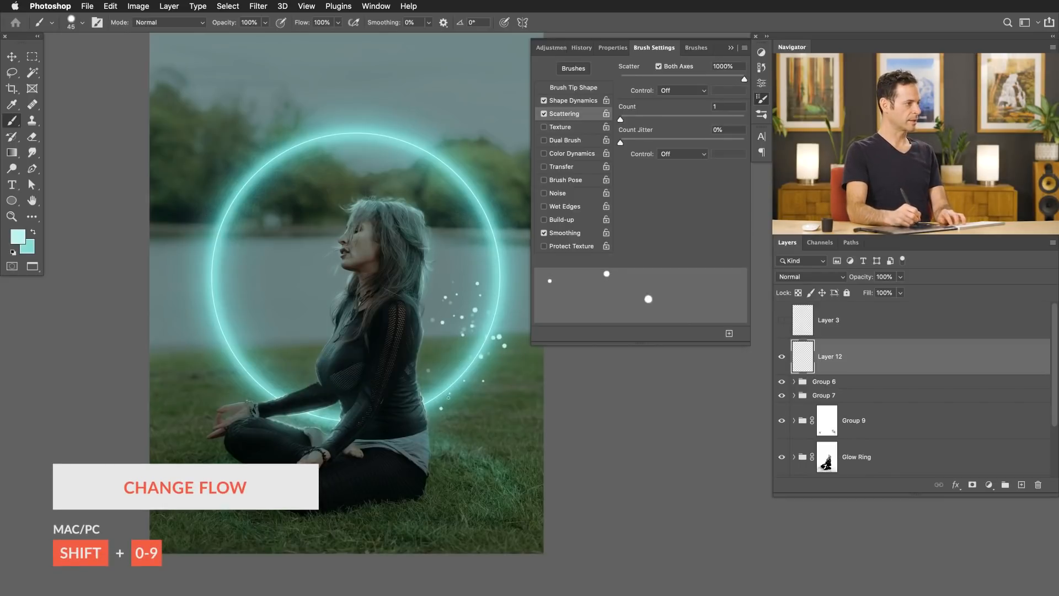
{"action": "key", "text": "bracketleft"}
{"action": "key", "text": "bracketleft"}
{"action": "key", "text": "bracketleft"}
{"action": "key", "text": "bracketleft"}
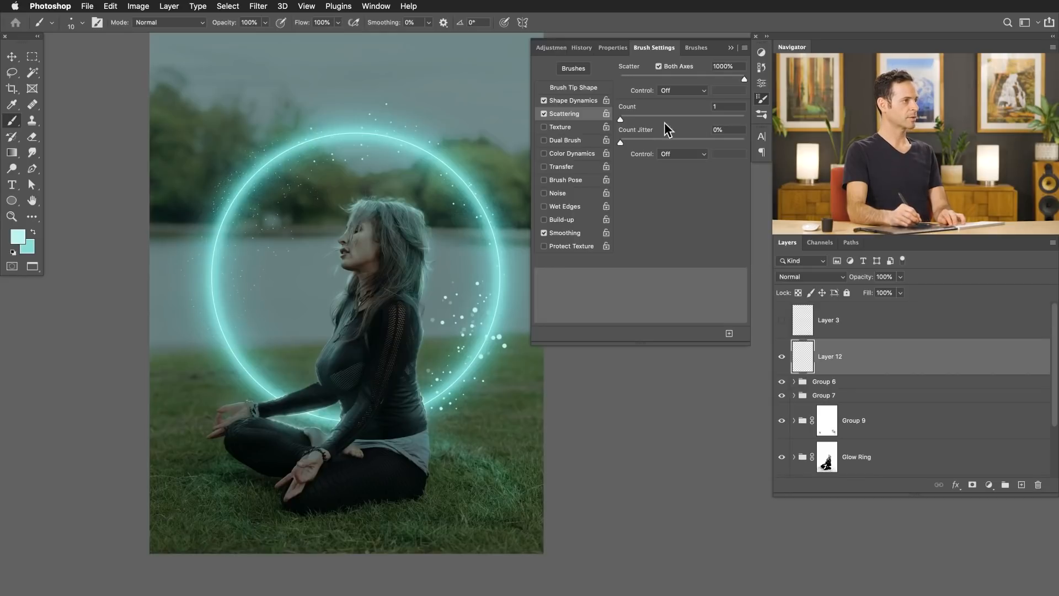
{"action": "left_click", "coordinate": [578, 87]}
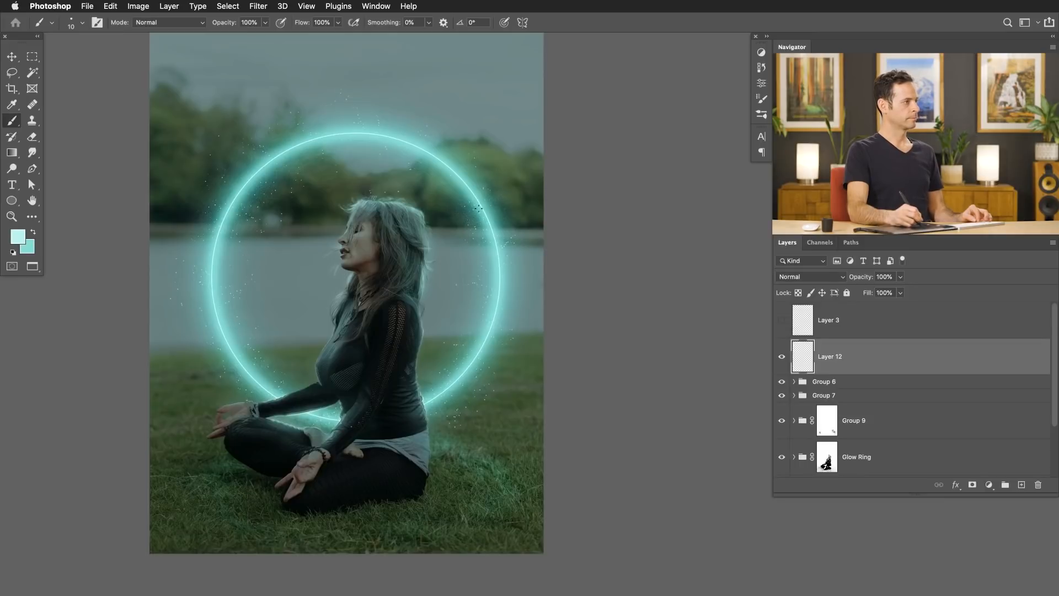
Create a new layer above Layer 12 and scatter larger light particles along the glow ring with a 35 px brush
{"action": "key", "text": "shift+alt+super+n"}
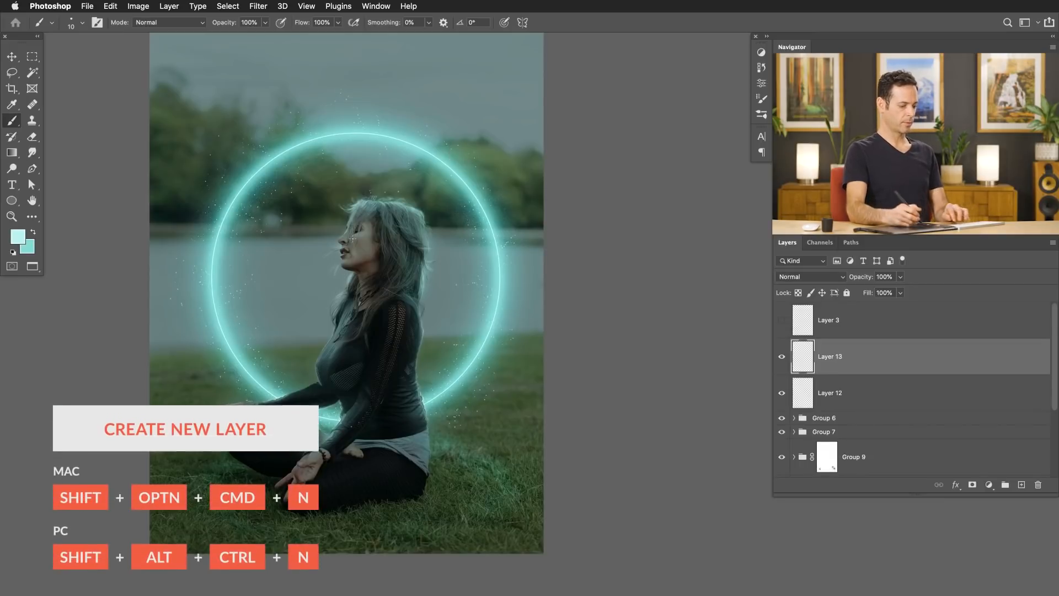
{"action": "key", "text": "bracketright"}
{"action": "key", "text": "bracketright"}
{"action": "key", "text": "bracketright"}
{"action": "key", "text": "bracketright"}
{"action": "key", "text": "bracketright"}
{"action": "key", "text": "bracketright"}
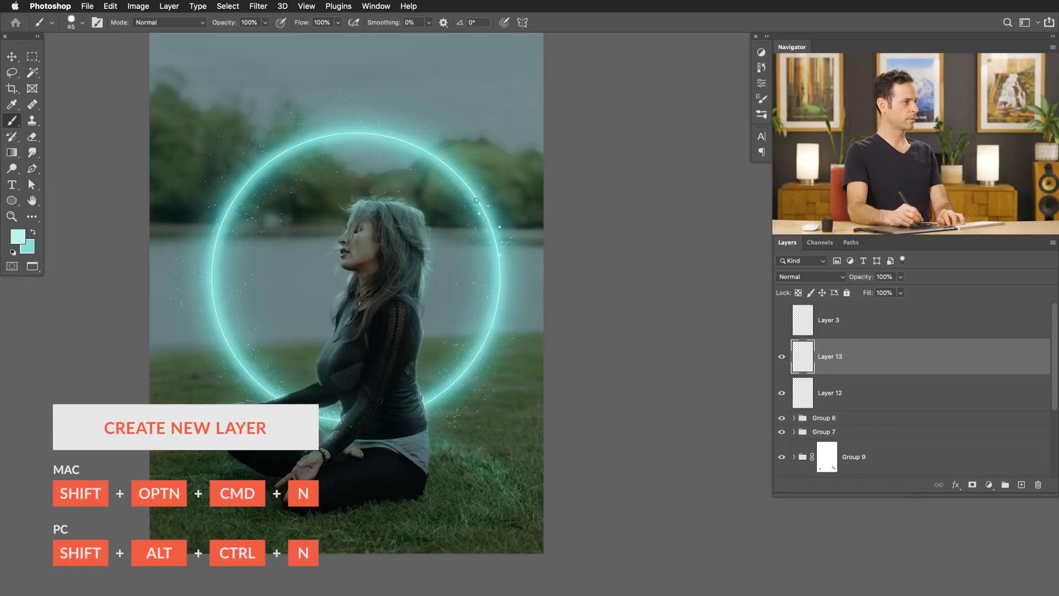
{"action": "key", "text": "bracketleft"}
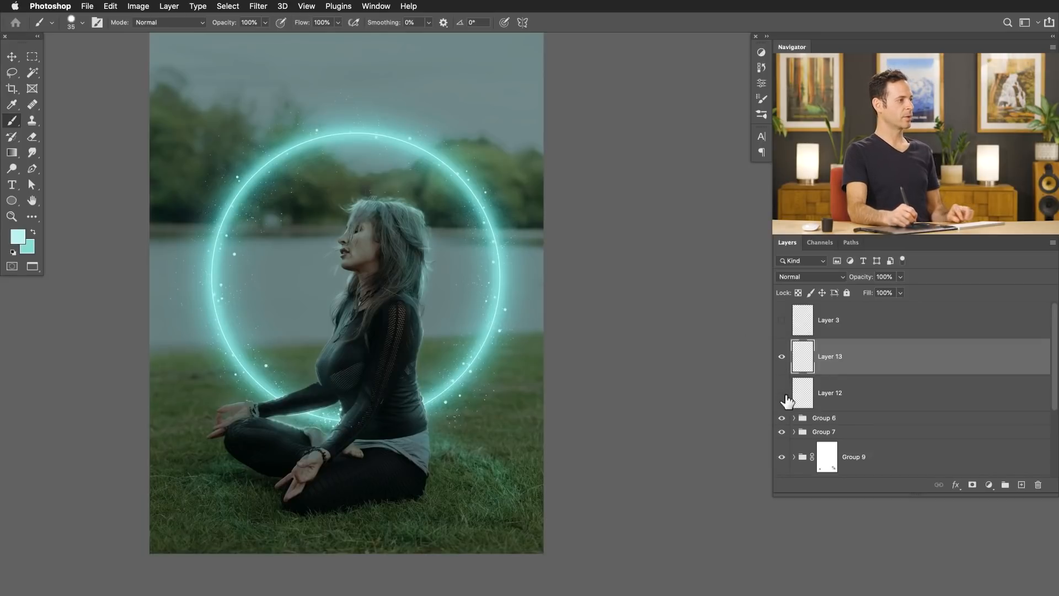
Compare the image with Layer 12 hidden and shown, and add an Outer Glow to Layer 12 in the bright cyan 85ffff
{"action": "left_click_drag", "start_coordinate": [500, 392], "coordinate": [565, 350]}
{"action": "left_click", "coordinate": [782, 393]}
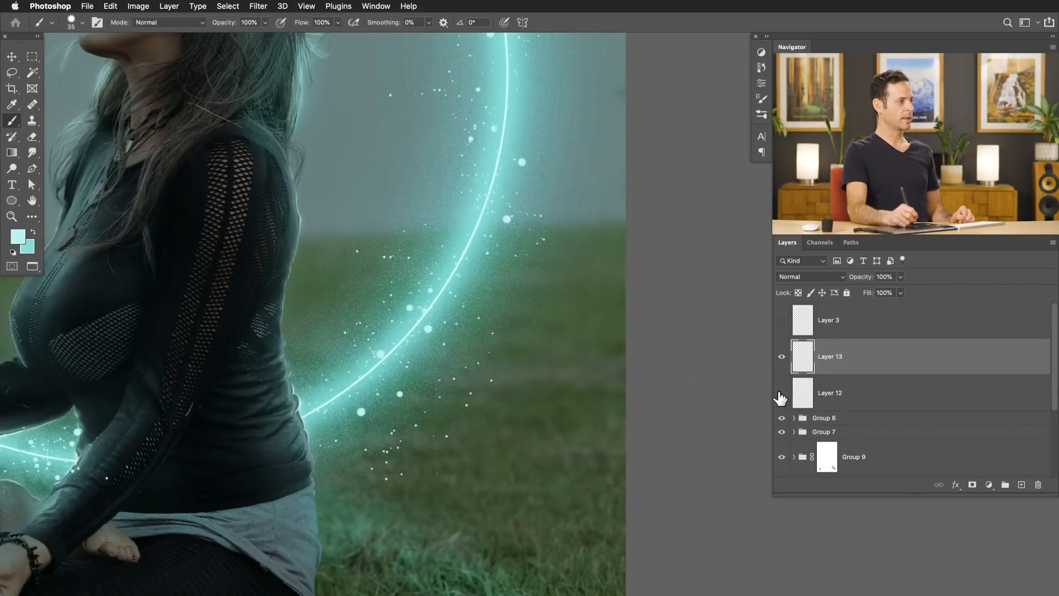
{"action": "left_click", "coordinate": [782, 392]}
{"action": "double_click", "coordinate": [870, 392]}
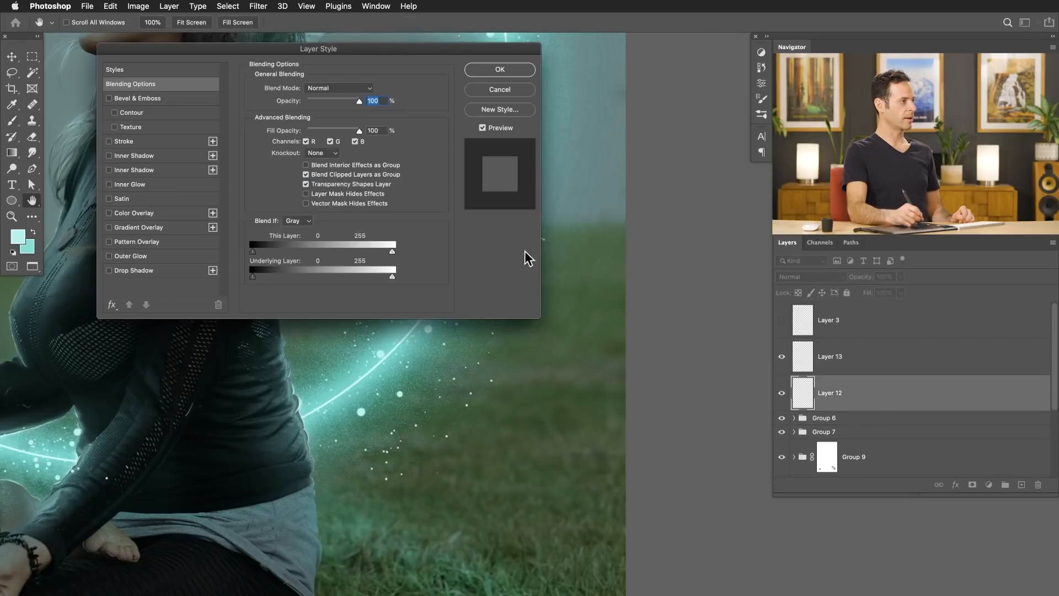
{"action": "left_click", "coordinate": [141, 255]}
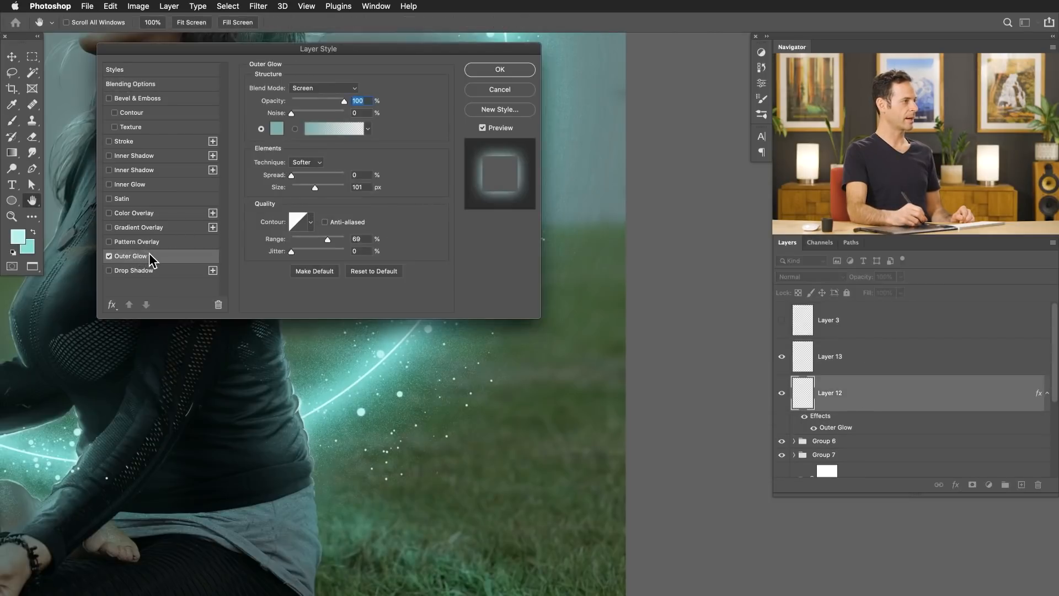
{"action": "left_click", "coordinate": [279, 127]}
{"action": "left_click", "coordinate": [184, 392]}
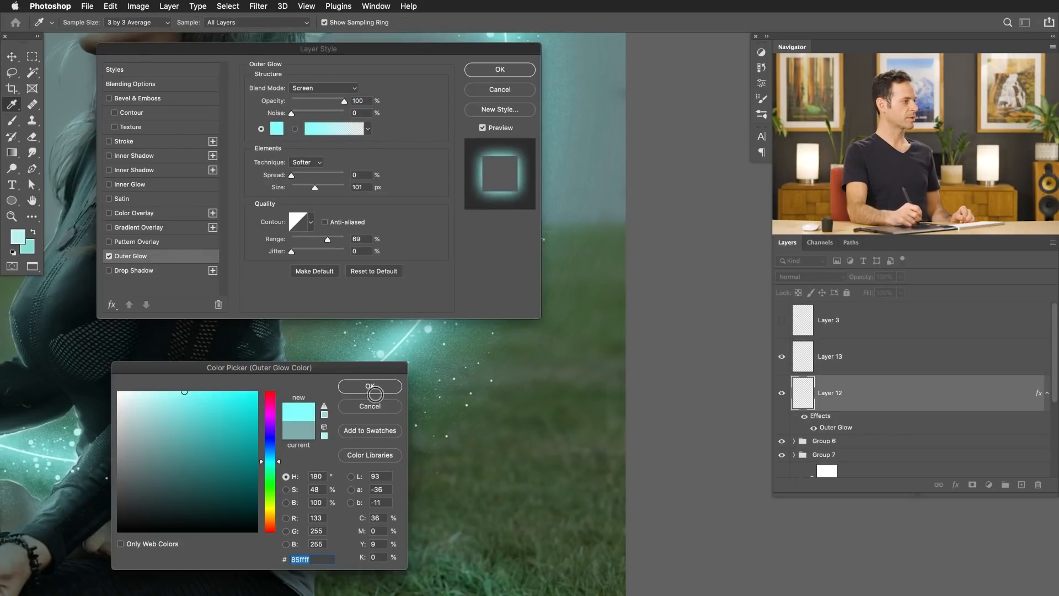
{"action": "left_click", "coordinate": [384, 386]}
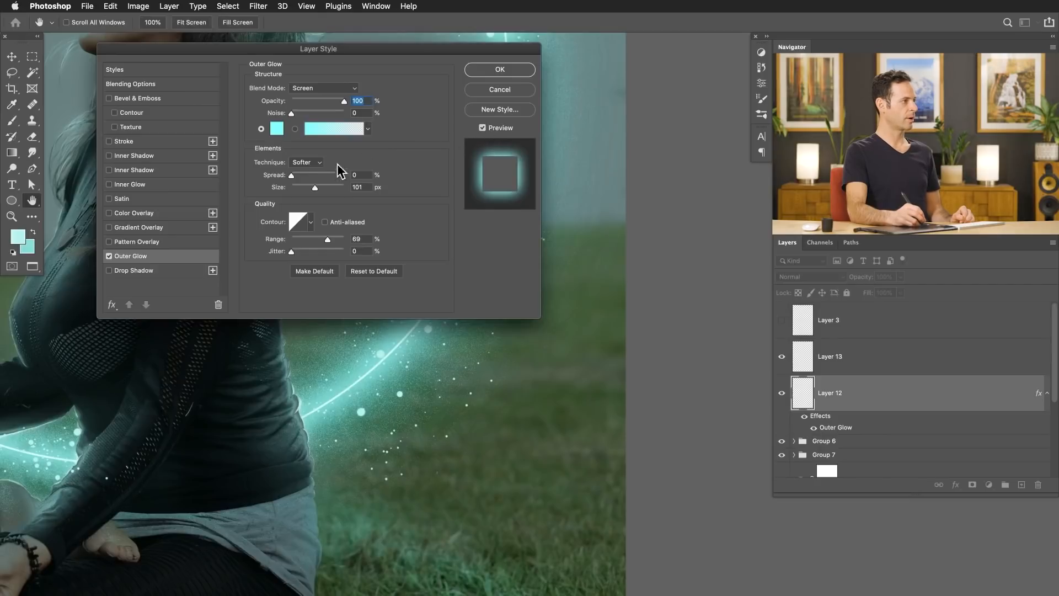
Reduce the Outer Glow's size and apply the layer style to Layer 12
{"action": "mouse_move", "coordinate": [315, 187]}
{"action": "left_mouse_down"}
{"action": "mouse_move", "coordinate": [296, 185]}
{"action": "mouse_move", "coordinate": [308, 186]}
{"action": "left_mouse_up"}
{"action": "left_click_drag", "start_coordinate": [303, 186], "coordinate": [307, 186]}
{"action": "left_click", "coordinate": [511, 66]}
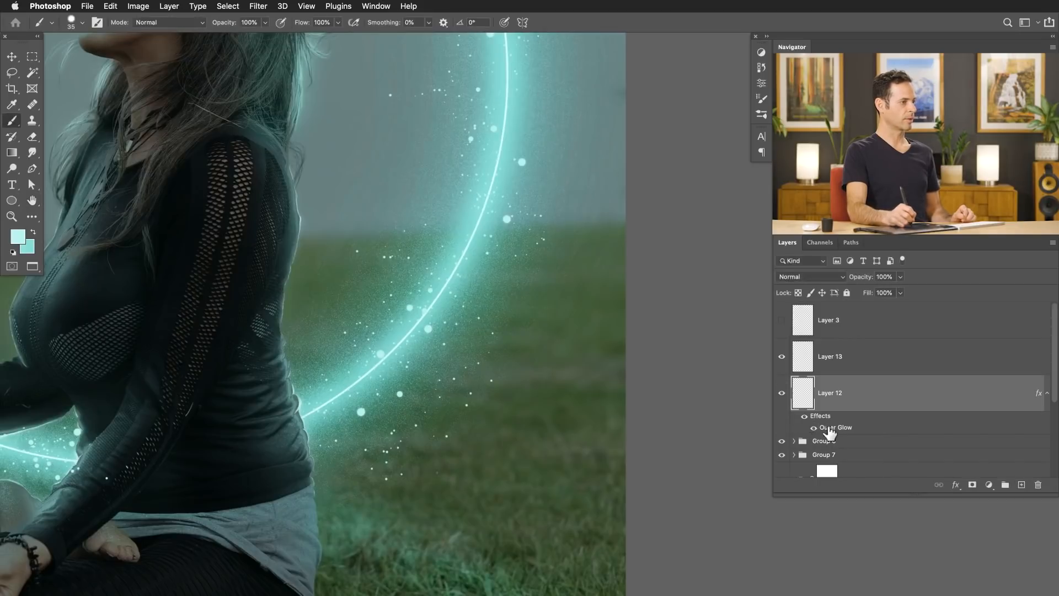
Copy Layer 12's Outer Glow effect onto Layer 13 and collapse Layer 13's effects list
{"action": "left_click_drag", "start_coordinate": [1031, 400], "coordinate": [1031, 356]}
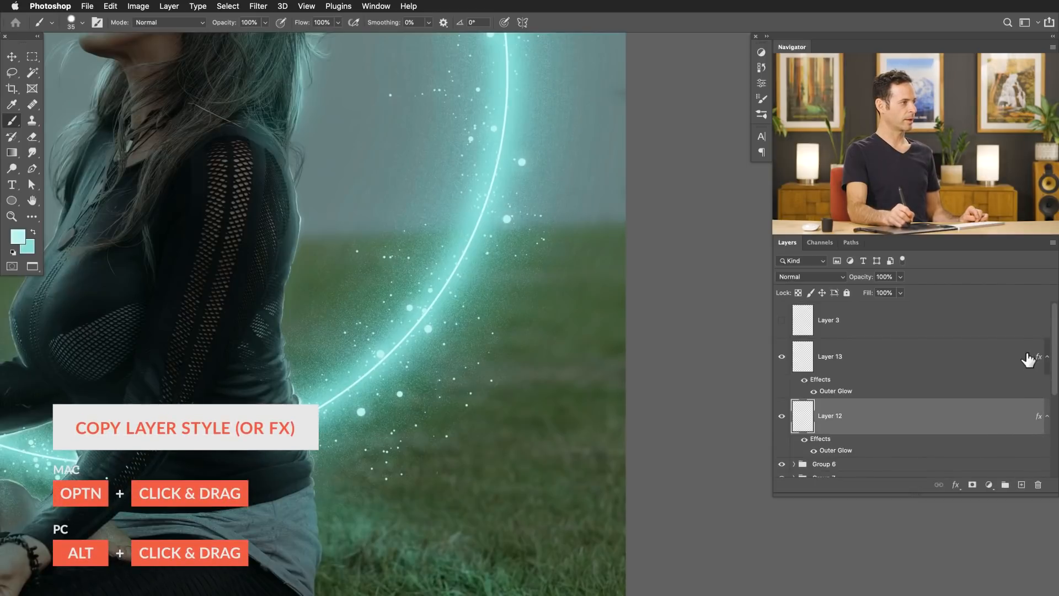
{"action": "left_click_drag", "start_coordinate": [553, 297], "coordinate": [530, 366]}
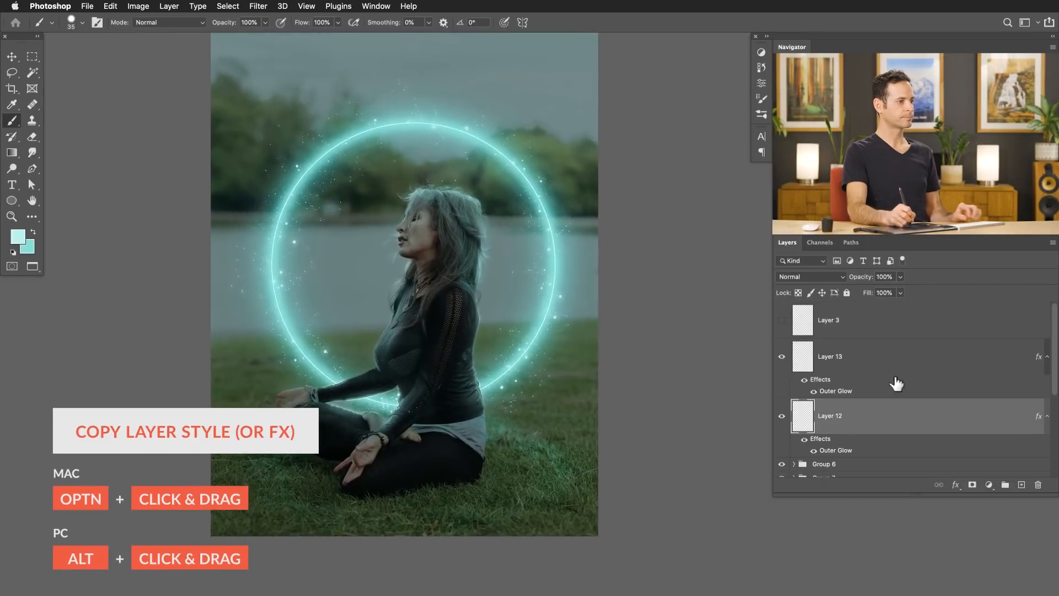
{"action": "left_click", "coordinate": [1047, 356]}
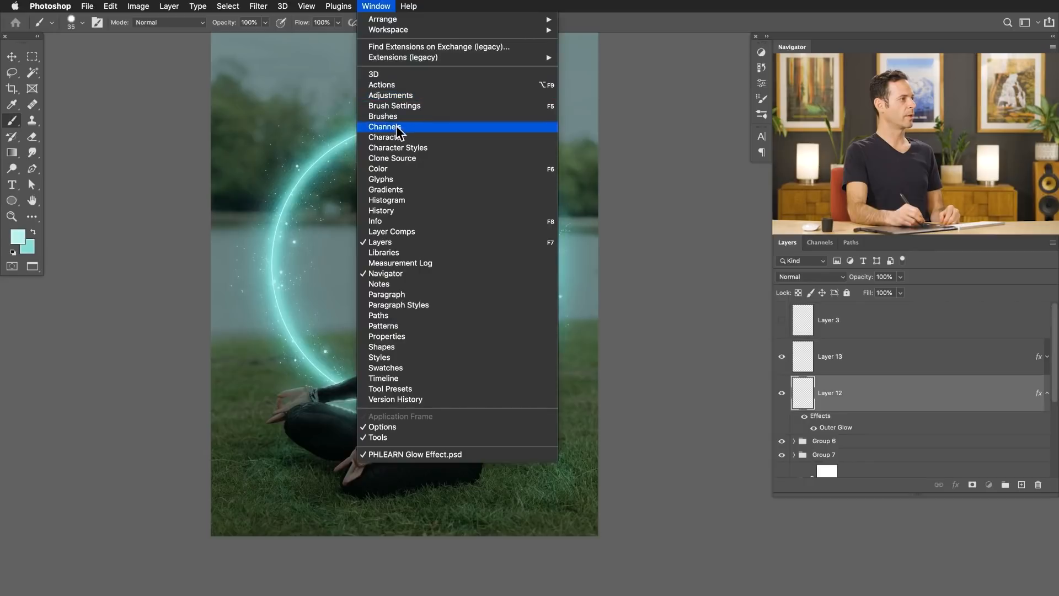
Save the current brush as a new preset named PHLEARN Energy Sparkle without capturing the brush size
{"action": "left_click", "coordinate": [407, 116]}
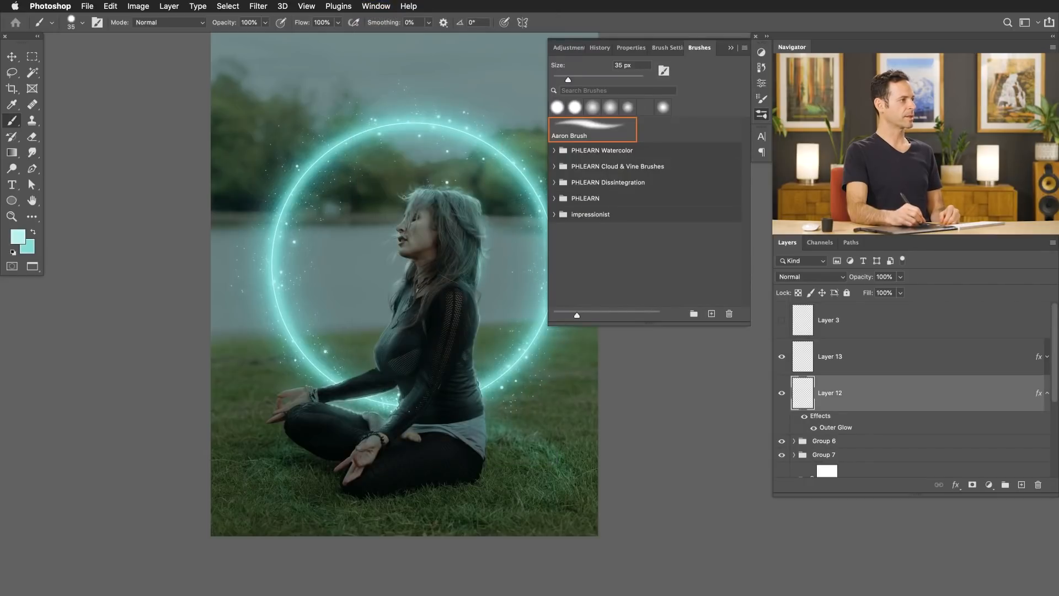
{"action": "key", "text": "super+z"}
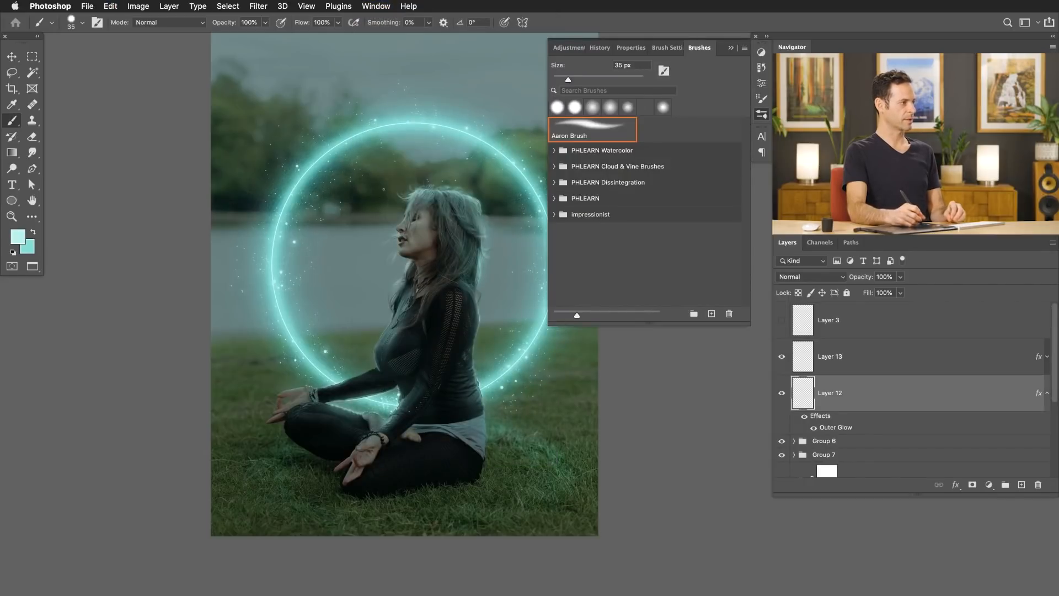
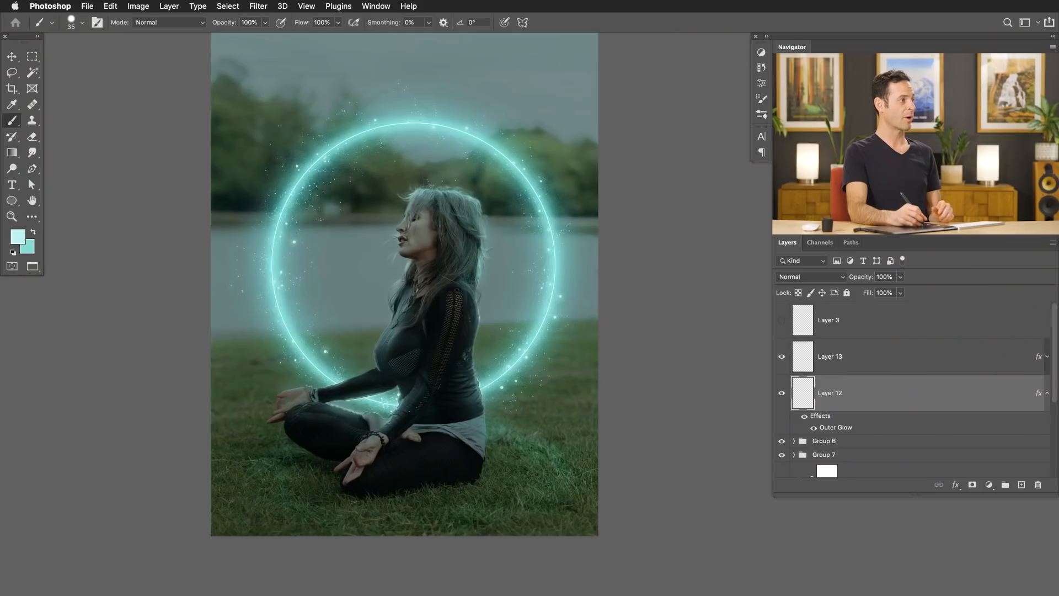
{"action": "right_click", "coordinate": [350, 113]}
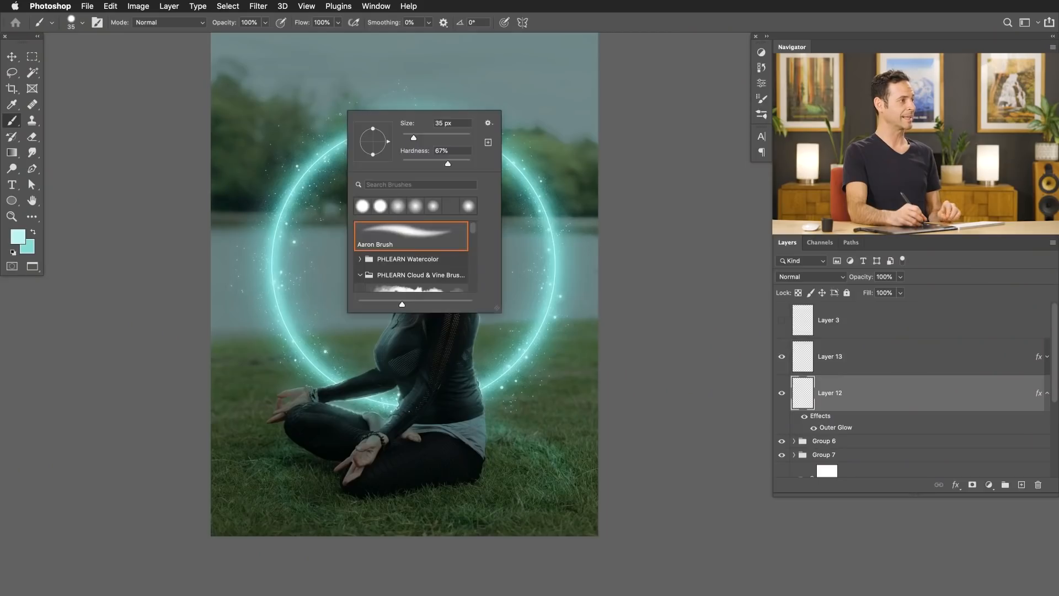
{"action": "left_click", "coordinate": [487, 122]}
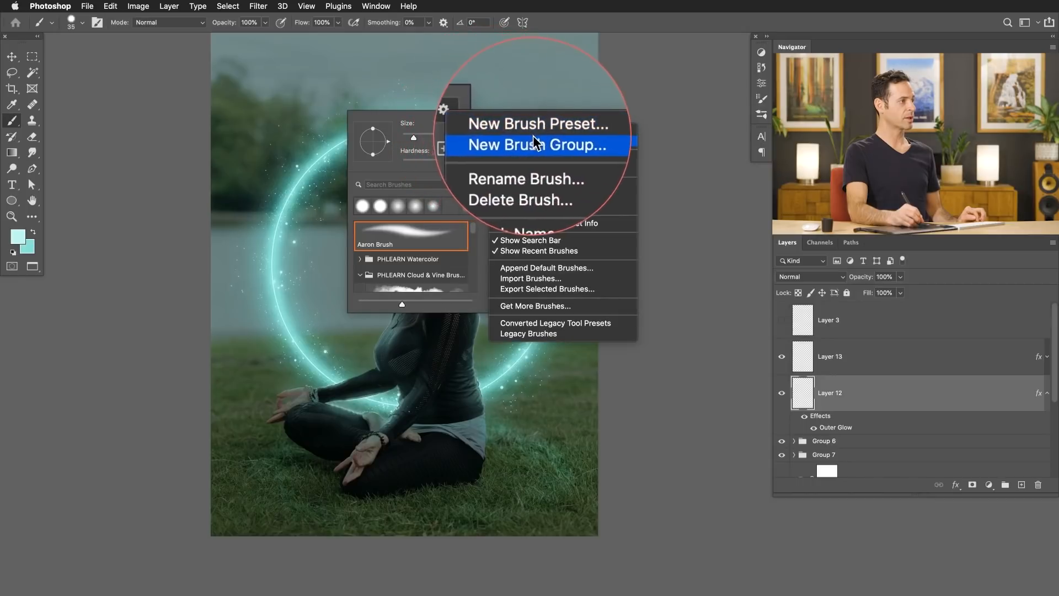
{"action": "left_click", "coordinate": [535, 131]}
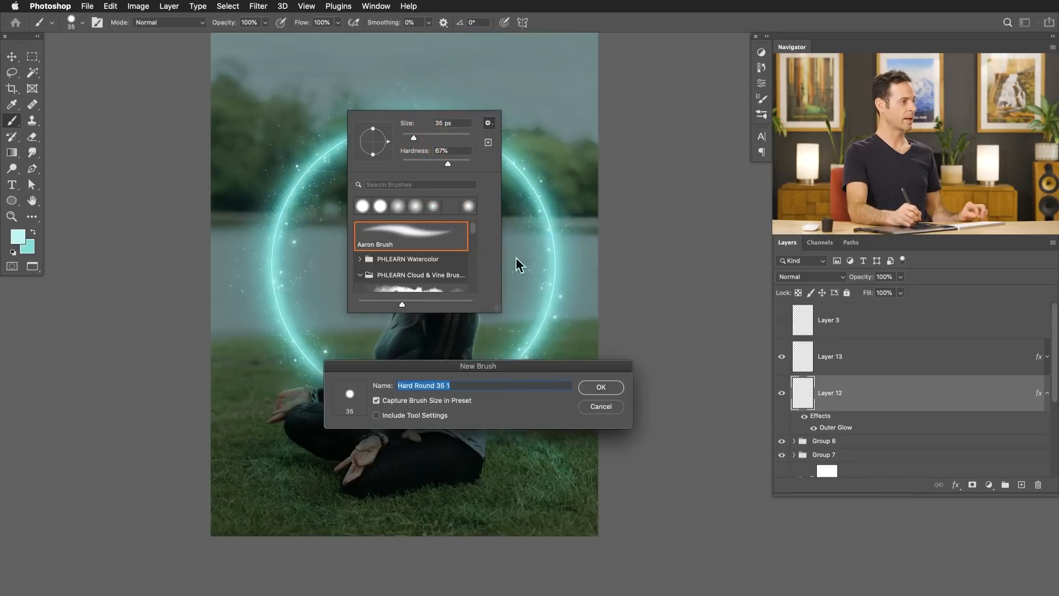
{"action": "type", "text": "PHLEA"}
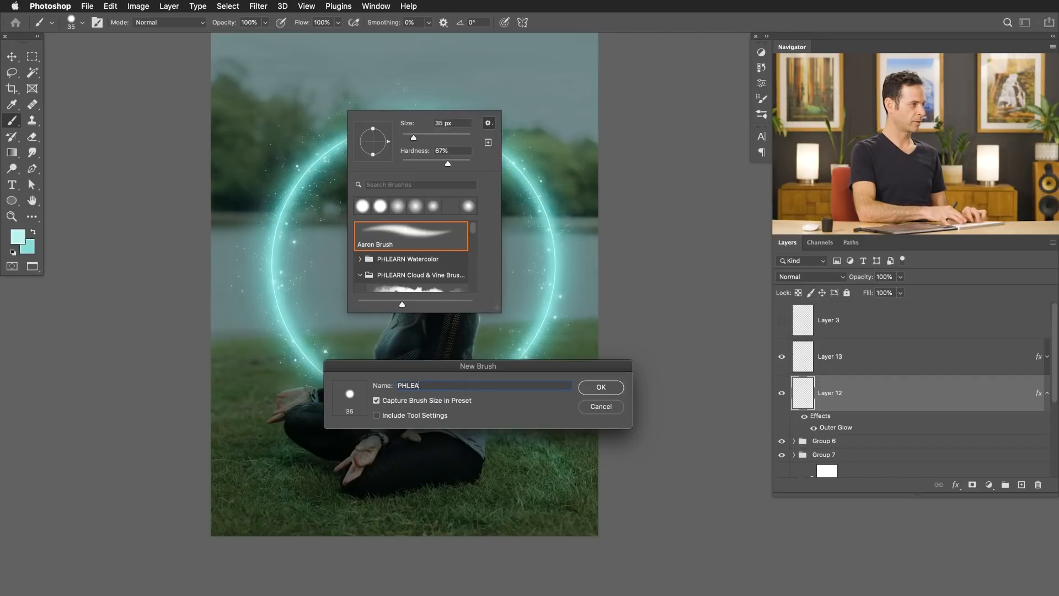
{"action": "type", "text": "RN Energy Spark"}
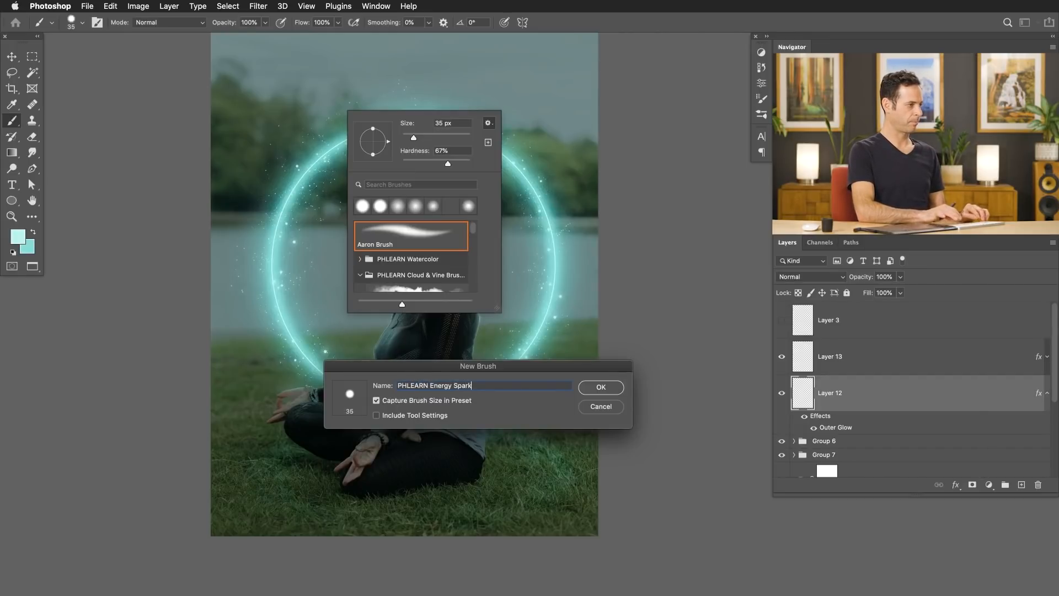
{"action": "type", "text": "le"}
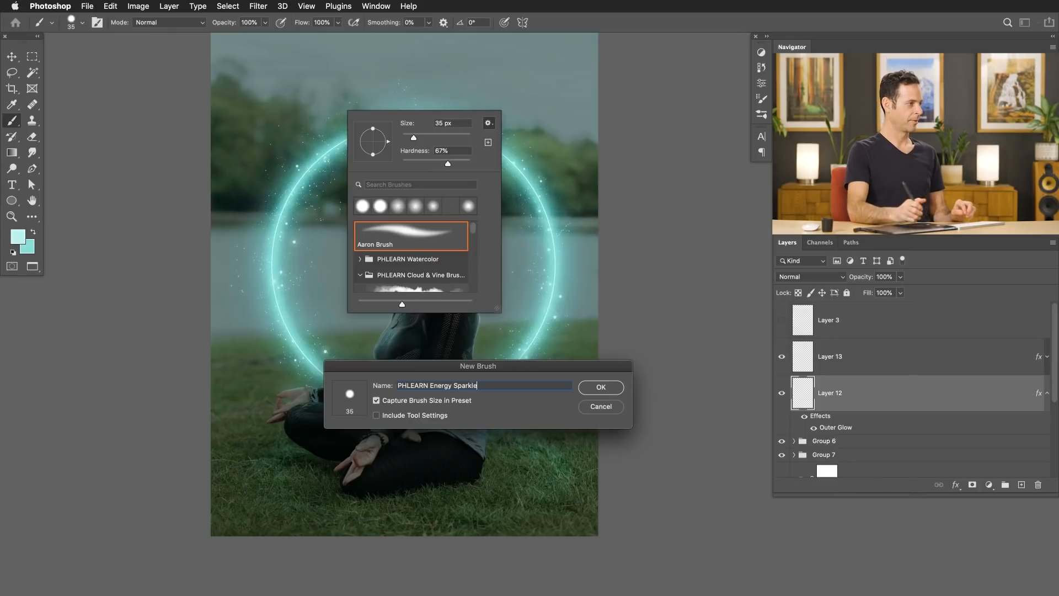
{"action": "left_click", "coordinate": [395, 401]}
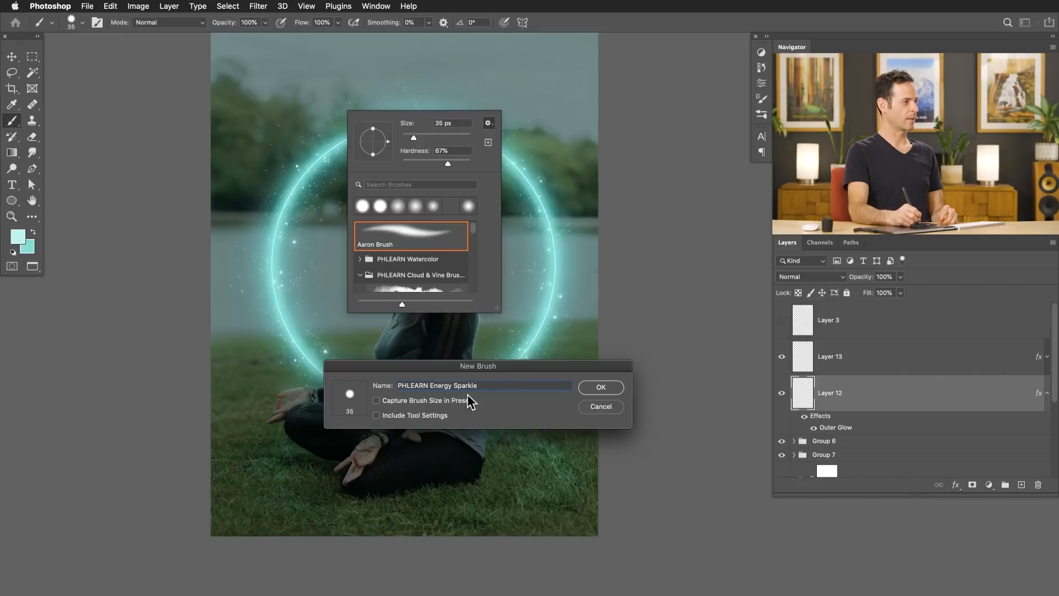
{"action": "left_click", "coordinate": [601, 388]}
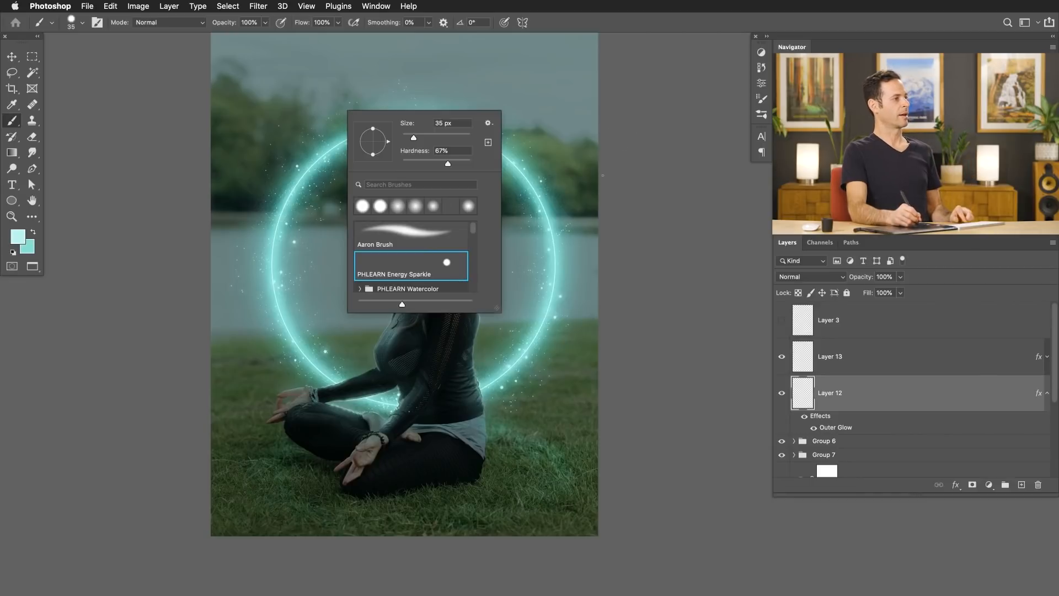
{"action": "key", "text": "Return"}
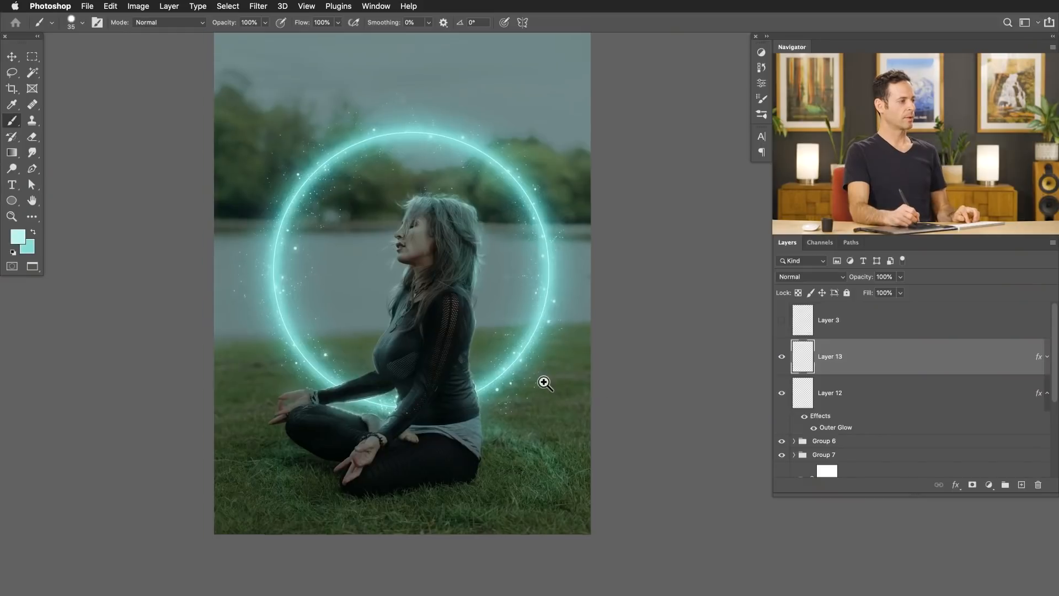
Group the two light-particle layers, Layer 12 and Layer 13
{"action": "left_click_drag", "start_coordinate": [555, 384], "coordinate": [526, 375]}
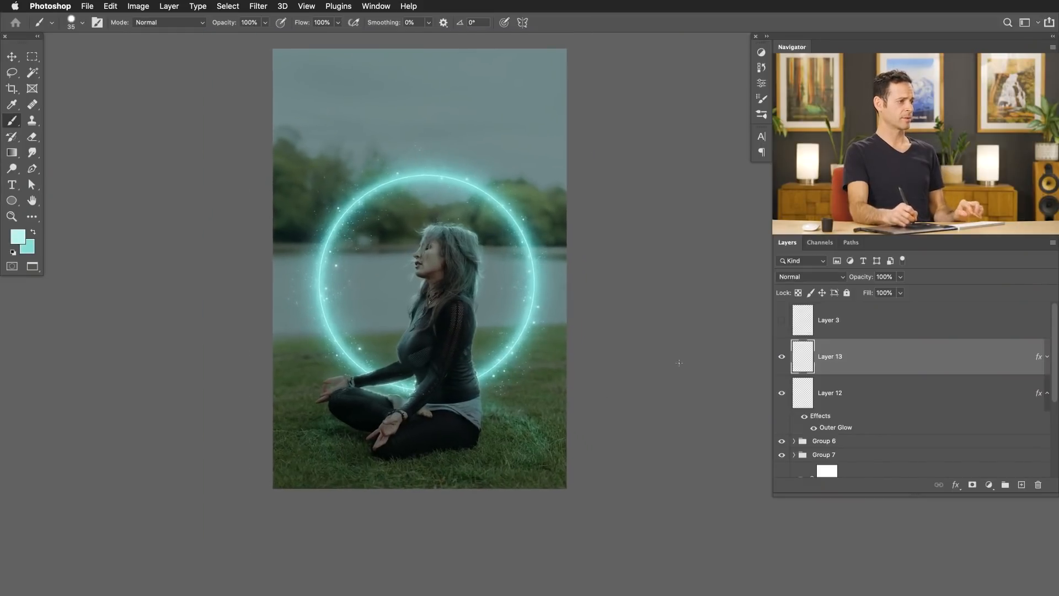
{"action": "left_click", "coordinate": [875, 396], "text": "shift"}
{"action": "key", "text": "super+g"}
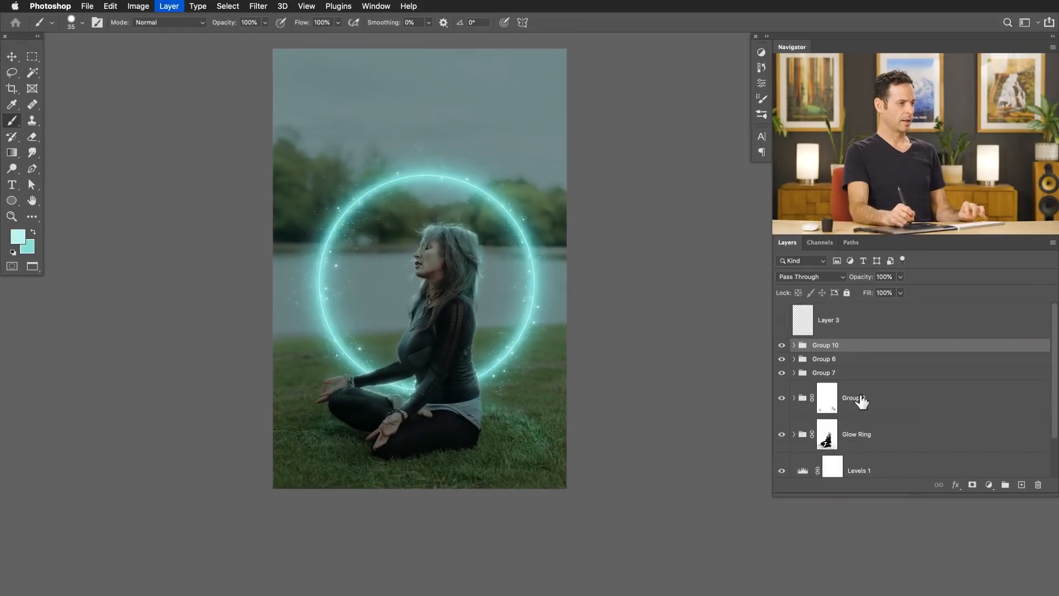
Add a Color Balance adjustment layer above the particle group and set its highlights to Cyan/Red -17 and Magenta/Green +6
{"action": "left_click", "coordinate": [988, 485]}
{"action": "mouse_move", "coordinate": [974, 587]}
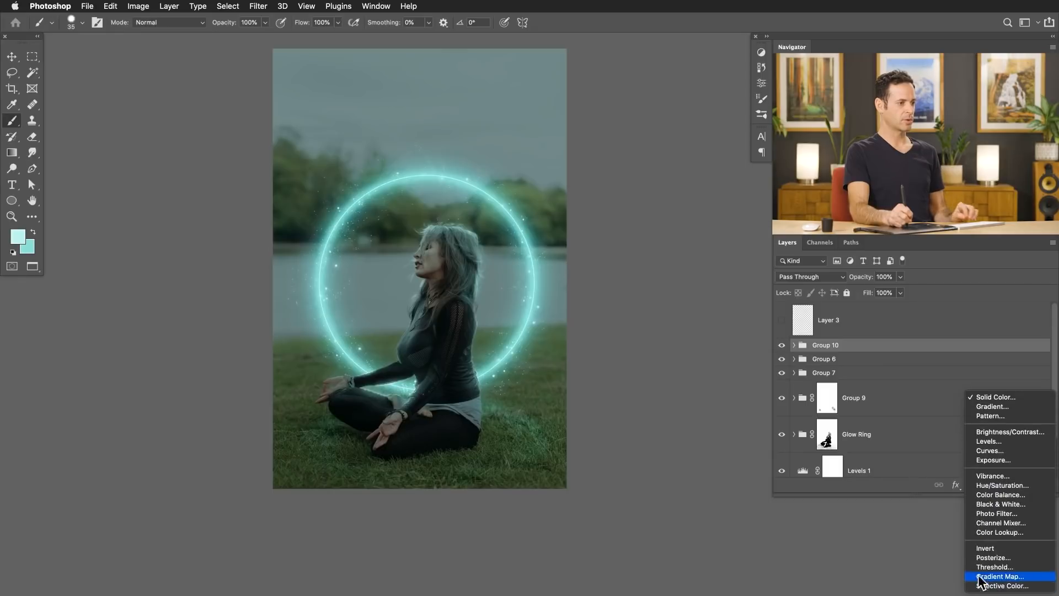
{"action": "left_click", "coordinate": [1007, 496]}
{"action": "left_click_drag", "start_coordinate": [452, 344], "coordinate": [377, 350]}
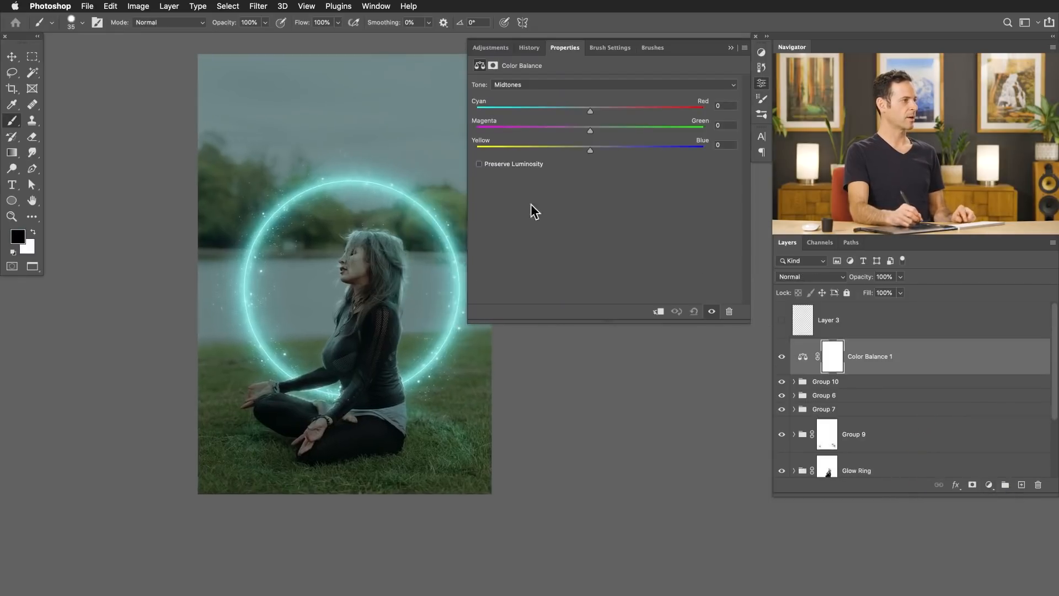
{"action": "left_click", "coordinate": [565, 84]}
{"action": "left_click", "coordinate": [570, 92]}
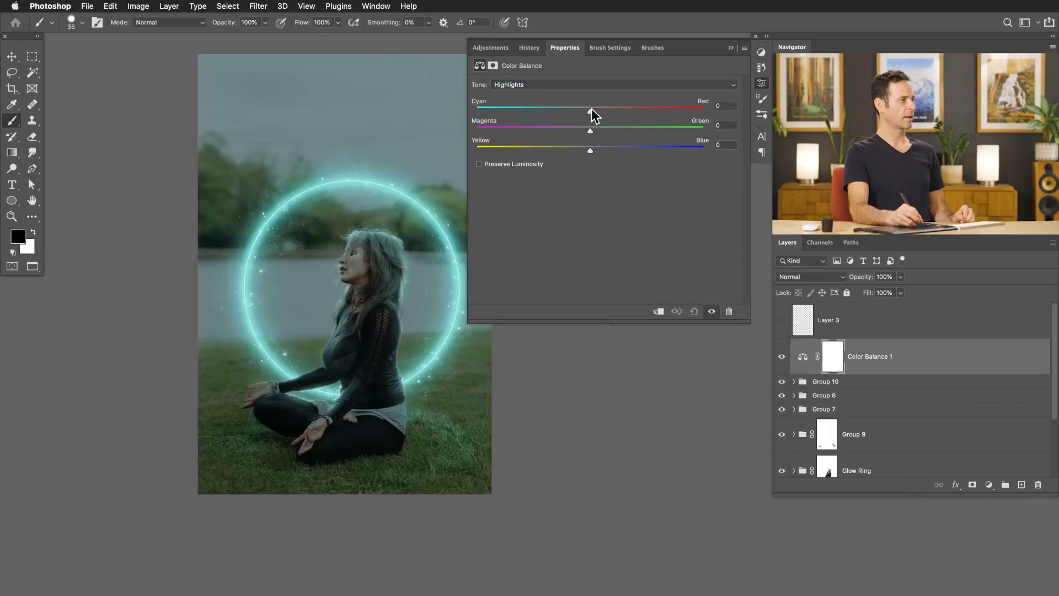
{"action": "left_click_drag", "start_coordinate": [591, 130], "coordinate": [608, 128]}
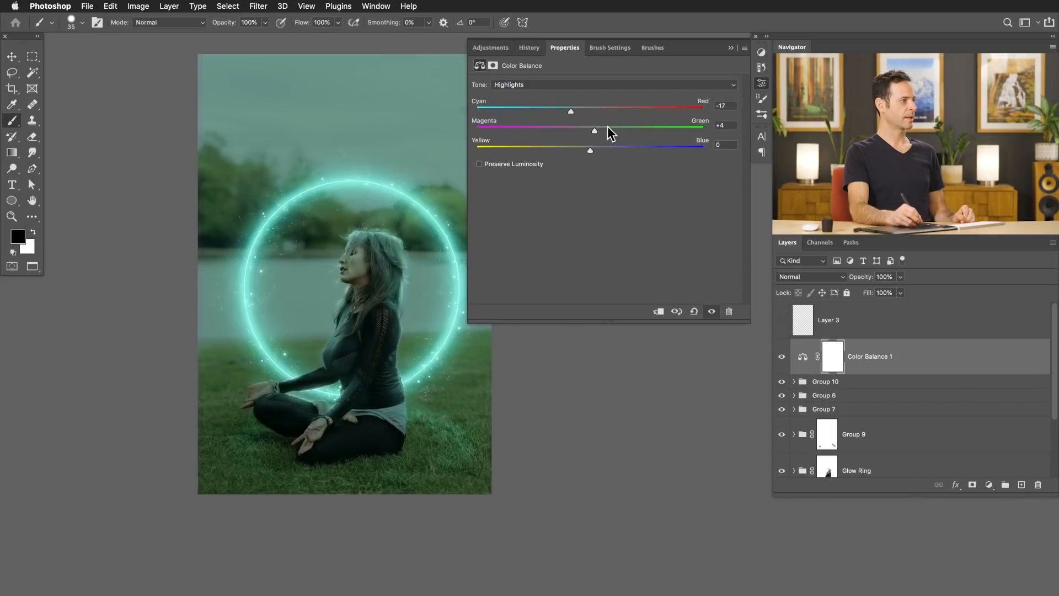
Set the Color Balance shadows to Cyan/Red +13, Magenta/Green -10 and Yellow/Blue +21
{"action": "left_click", "coordinate": [551, 86]}
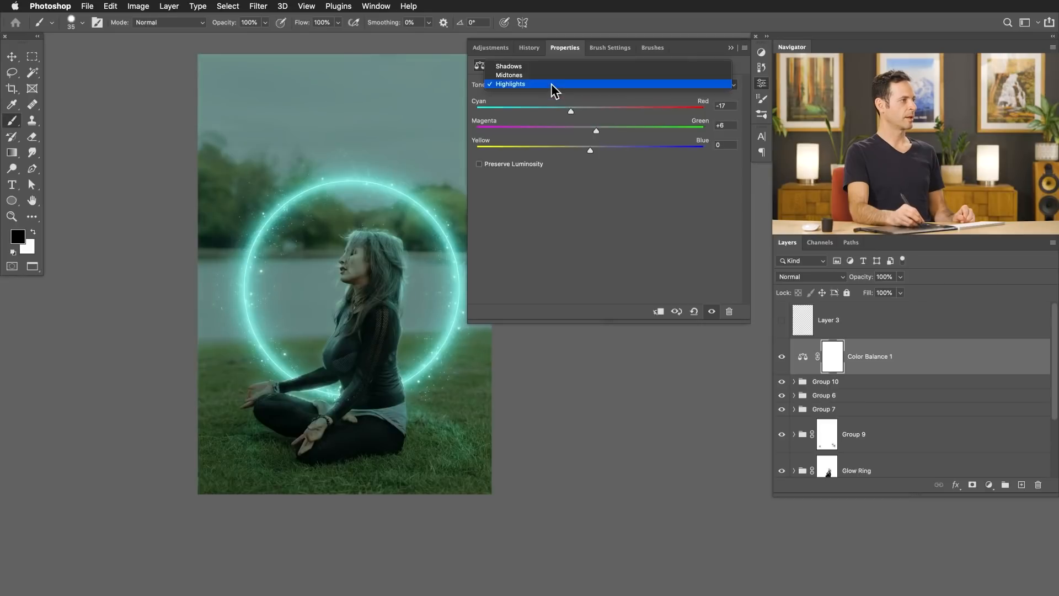
{"action": "left_click", "coordinate": [558, 68]}
{"action": "left_click_drag", "start_coordinate": [593, 111], "coordinate": [568, 128]}
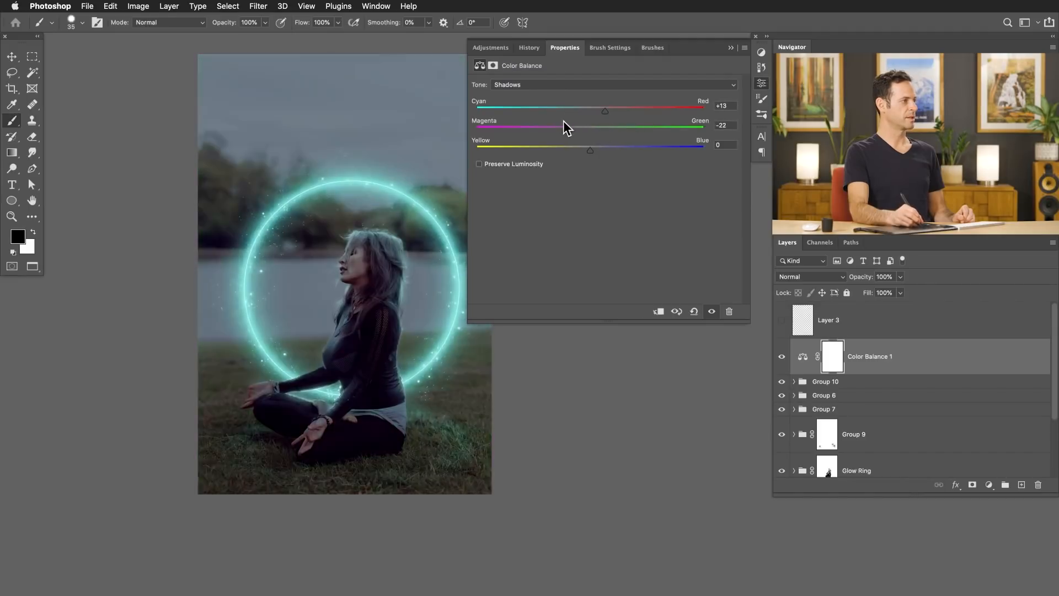
{"action": "left_click_drag", "start_coordinate": [595, 148], "coordinate": [613, 142]}
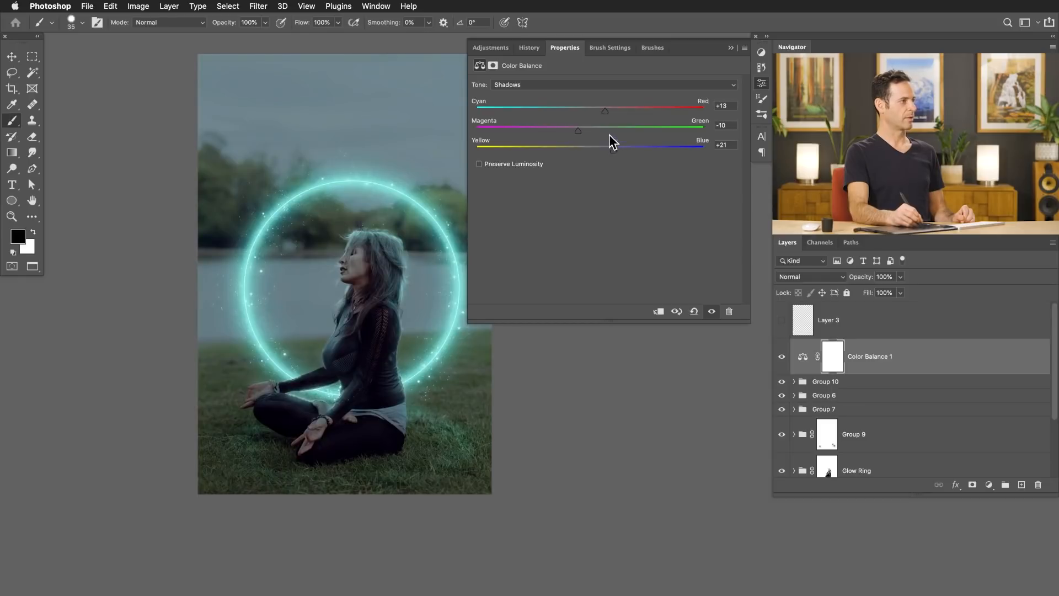
Set the Color Balance midtones to Cyan/Red -14, Magenta/Green -2 and Yellow/Blue +10
{"action": "left_click", "coordinate": [567, 86]}
{"action": "left_click", "coordinate": [567, 93]}
{"action": "left_click_drag", "start_coordinate": [592, 109], "coordinate": [602, 146]}
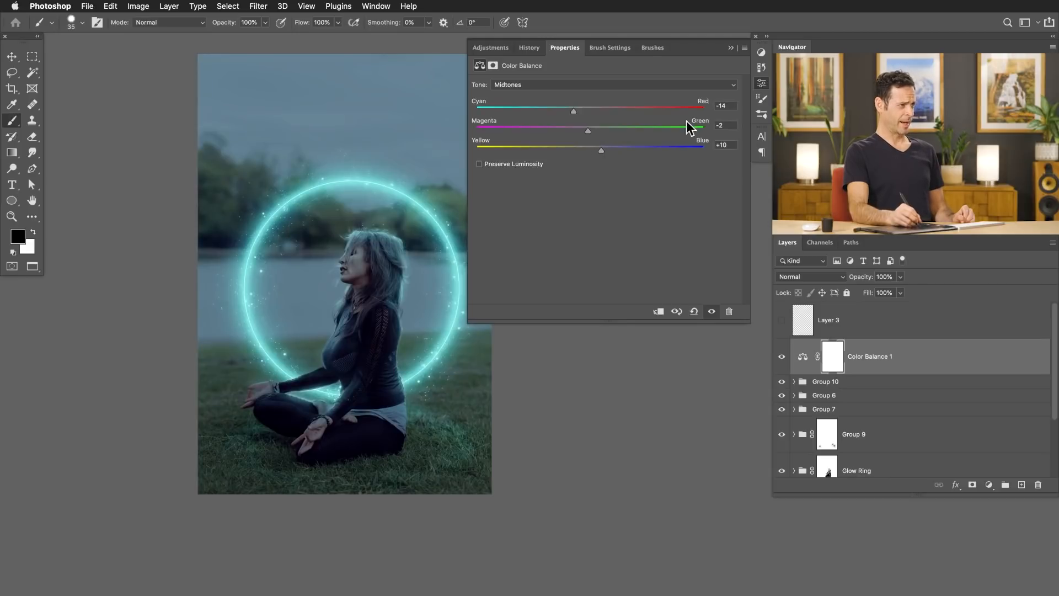
{"action": "left_click", "coordinate": [761, 84]}
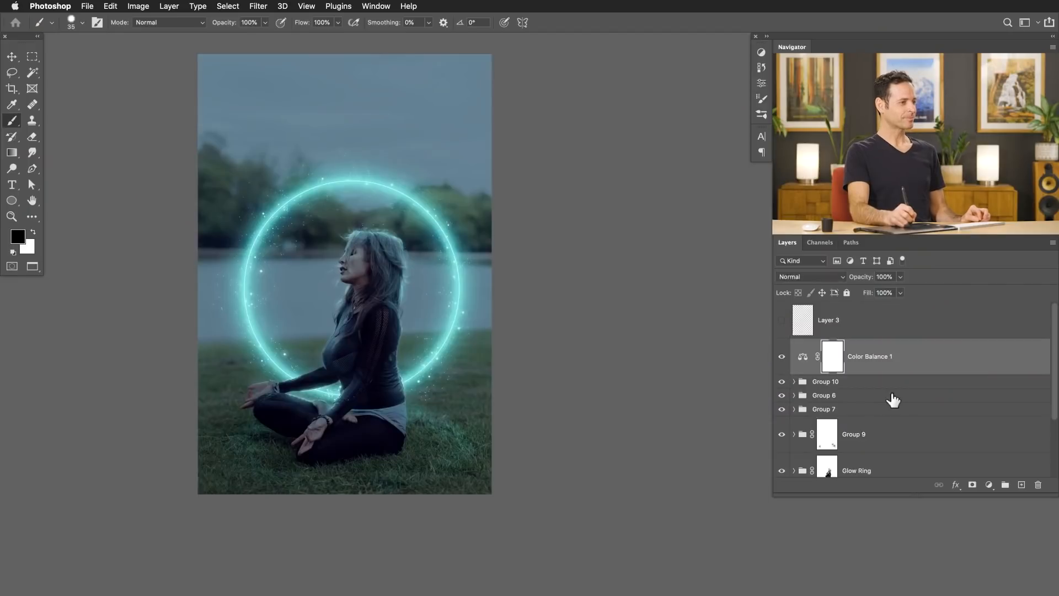
Group everything from Group 10 through Glow Ring and compare the image with the combined glow group hidden and shown
{"action": "left_click", "coordinate": [908, 386]}
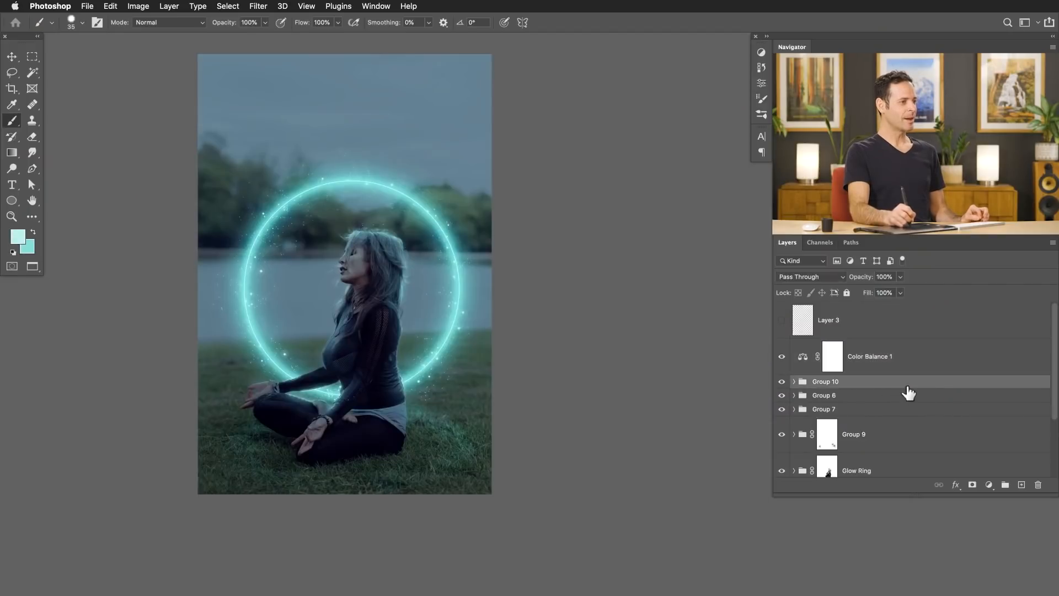
{"action": "left_click_drag", "start_coordinate": [1047, 377], "coordinate": [1046, 431]}
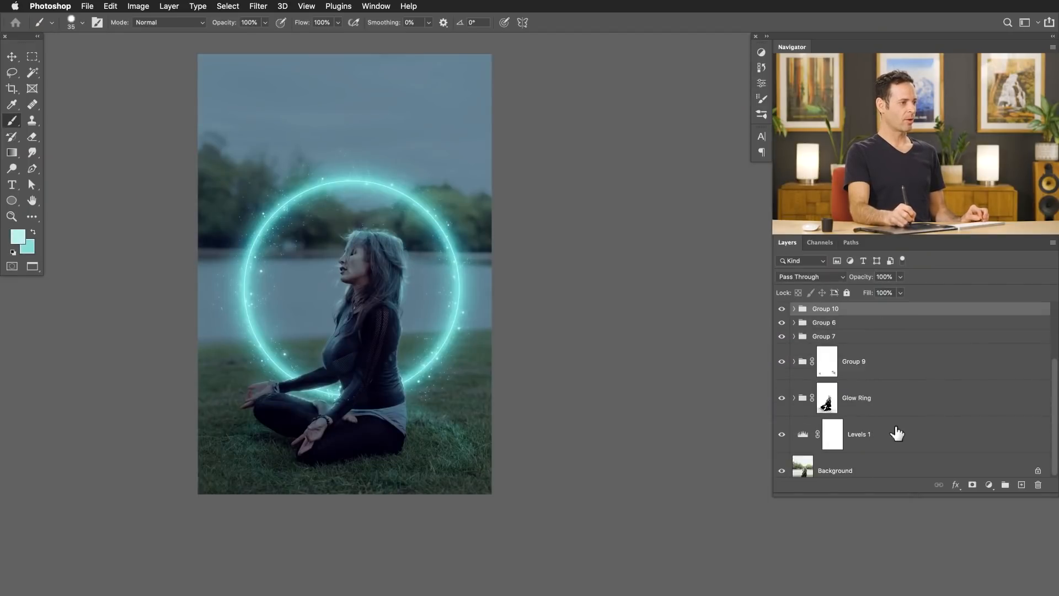
{"action": "left_click", "coordinate": [892, 406], "text": "shift"}
{"action": "key", "text": "super+g"}
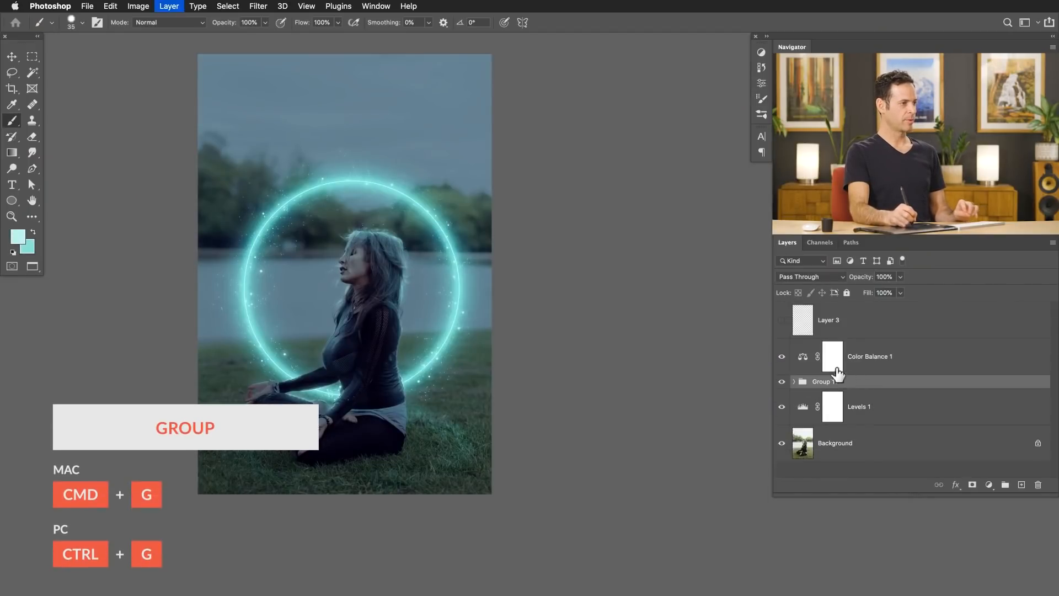
{"action": "left_click", "coordinate": [782, 382]}
{"action": "left_click", "coordinate": [782, 382]}
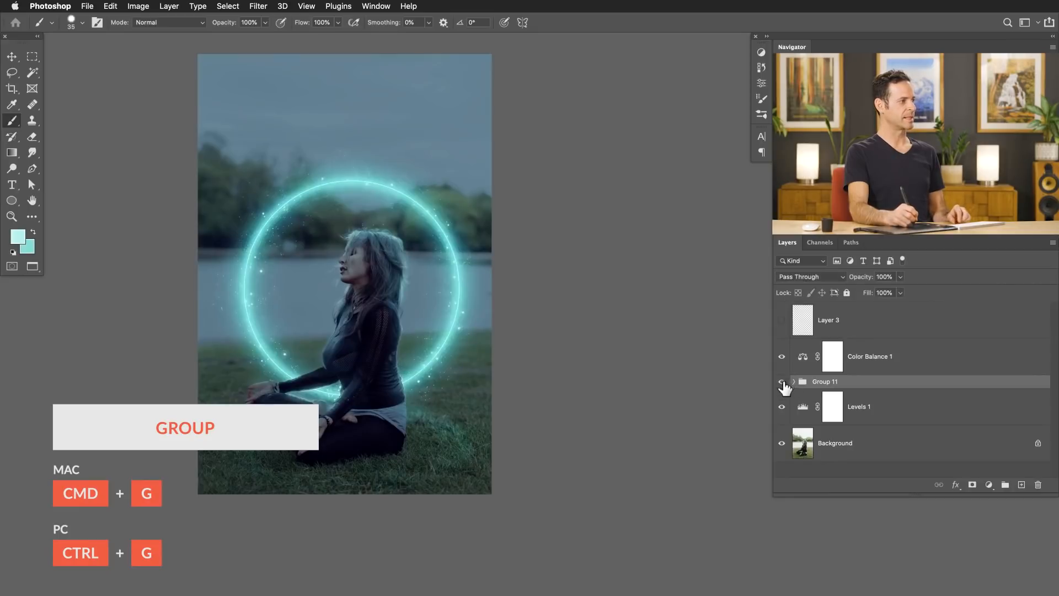
{"action": "left_click_drag", "start_coordinate": [373, 356], "coordinate": [462, 368]}
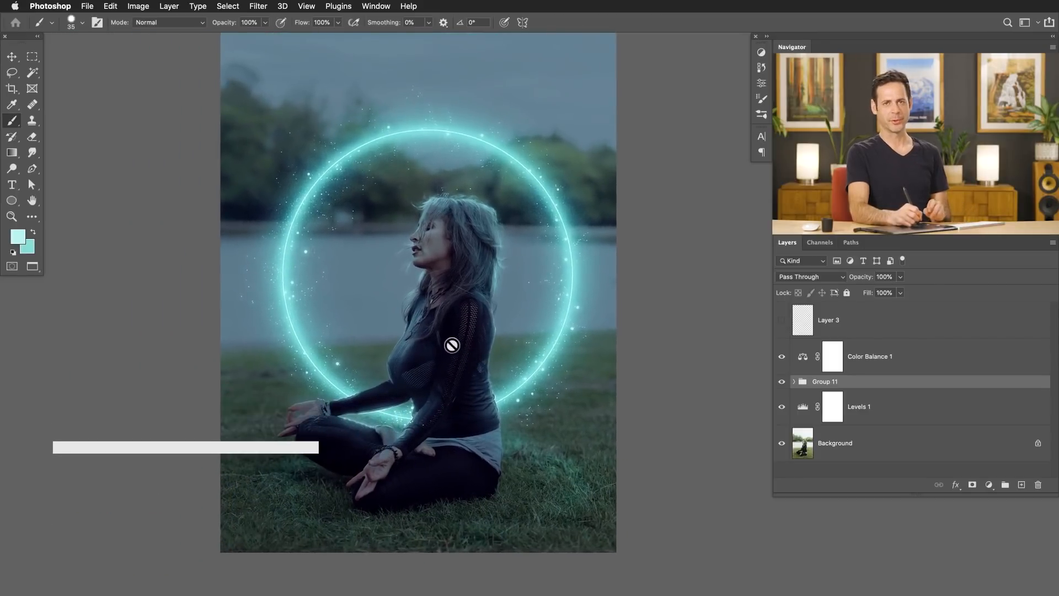
{"action": "left_click", "coordinate": [781, 381]}
{"action": "left_click", "coordinate": [782, 382]}
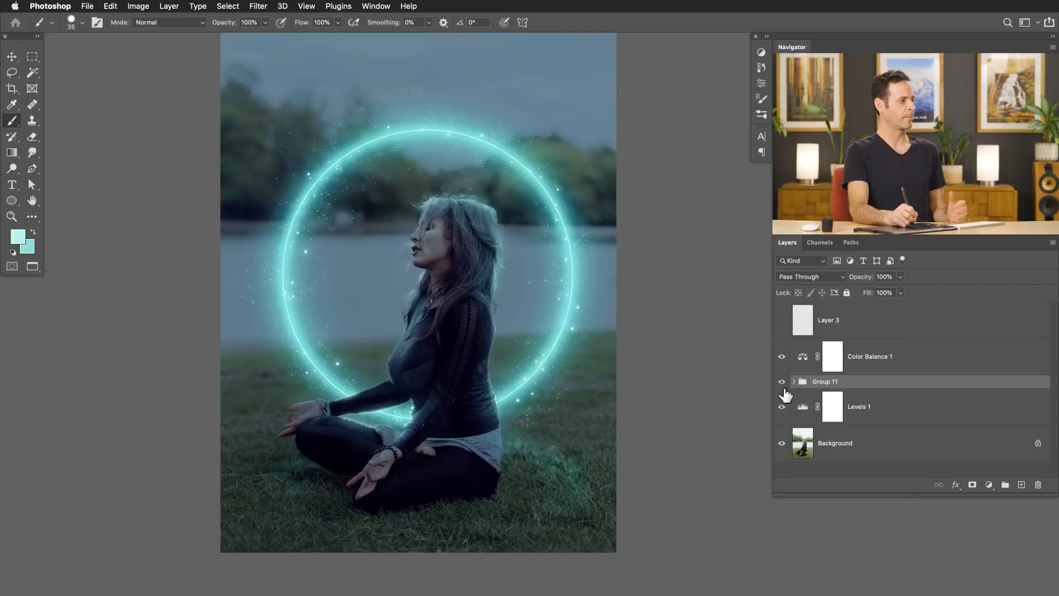
Duplicate Group 11 and merge the copy into a single layer, with the Color Balance 1 layer hidden
{"action": "key", "text": "super+j"}
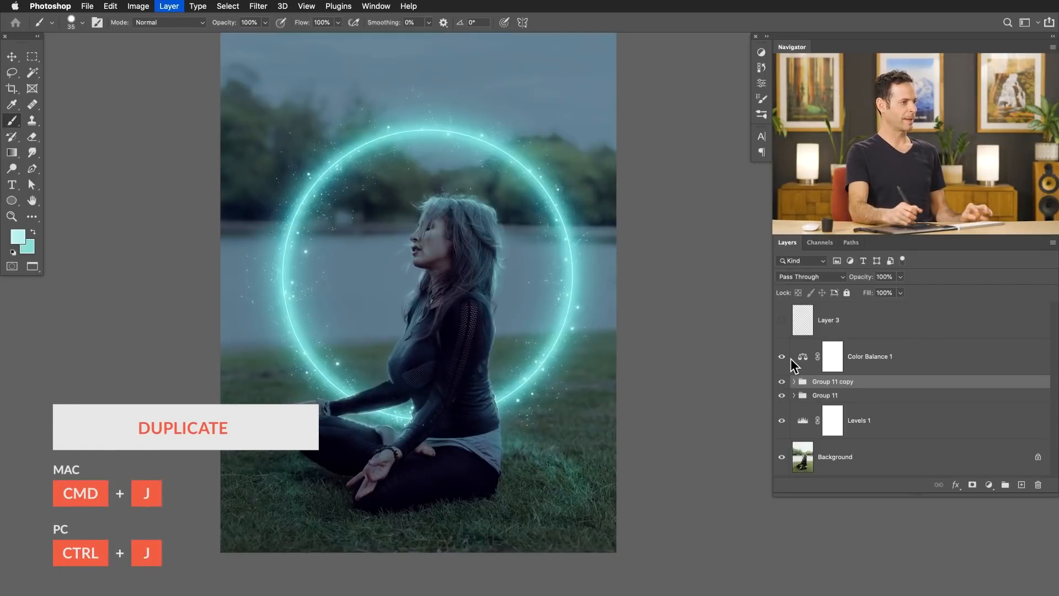
{"action": "left_click", "coordinate": [783, 382]}
{"action": "left_click", "coordinate": [783, 381]}
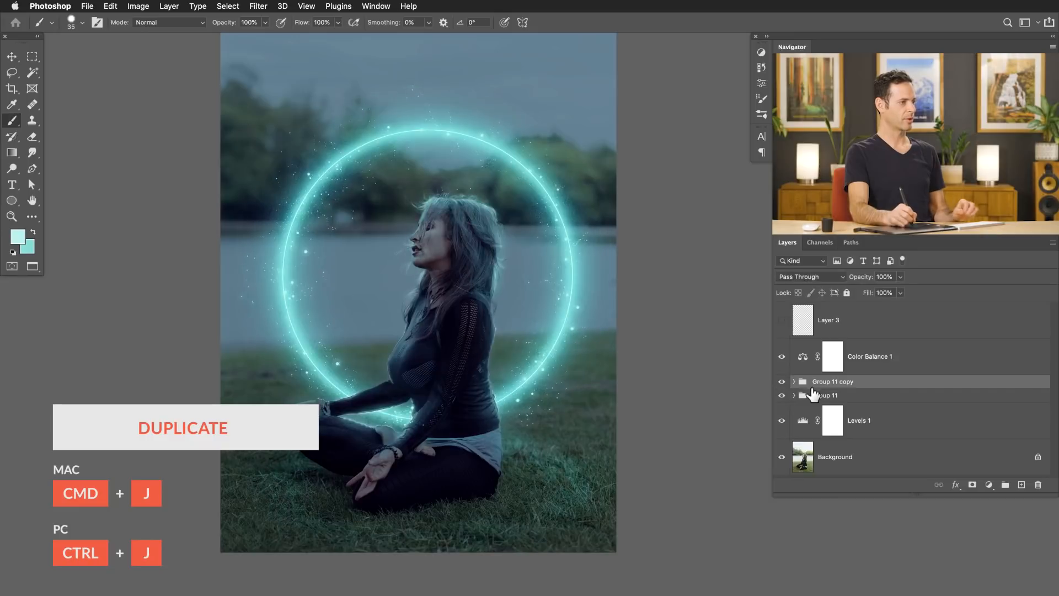
{"action": "left_click", "coordinate": [781, 356]}
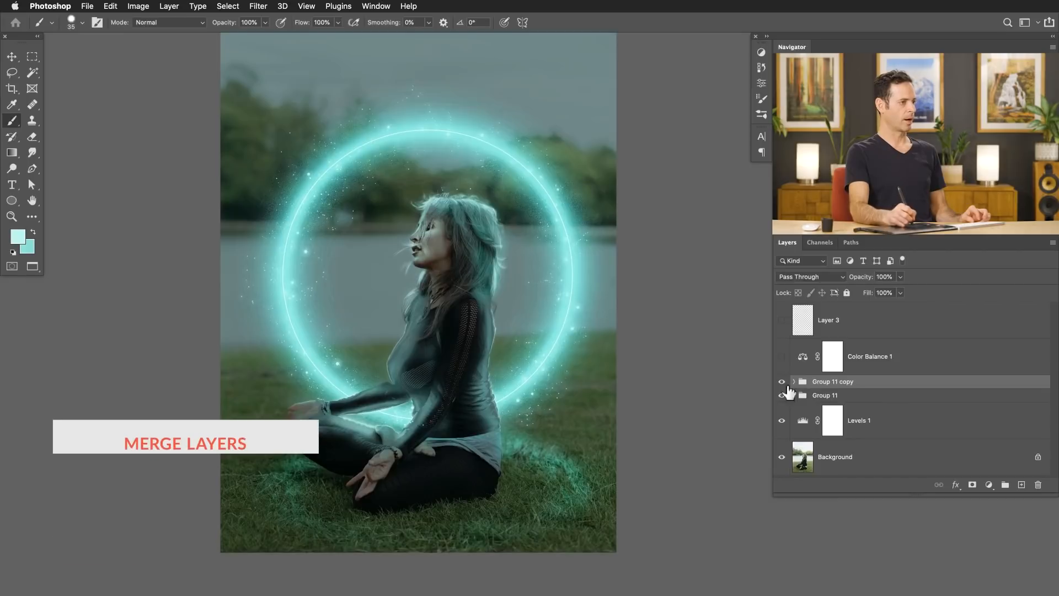
{"action": "key", "text": "super+e"}
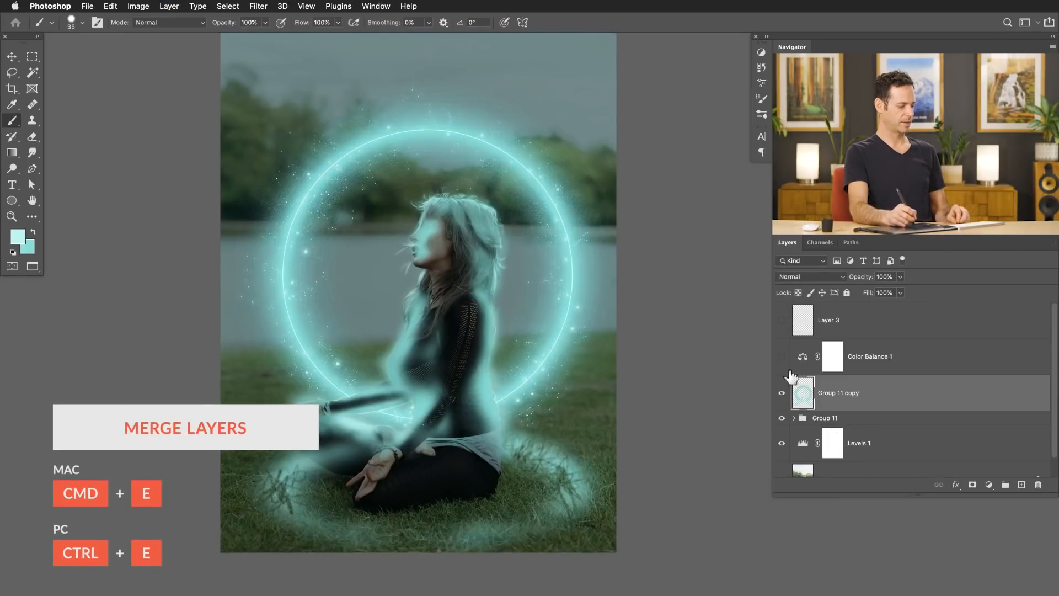
Set the blend mode of the merged Group 11 copy layer to Soft Light
{"action": "key", "text": "v"}
{"action": "left_click", "coordinate": [797, 275]}
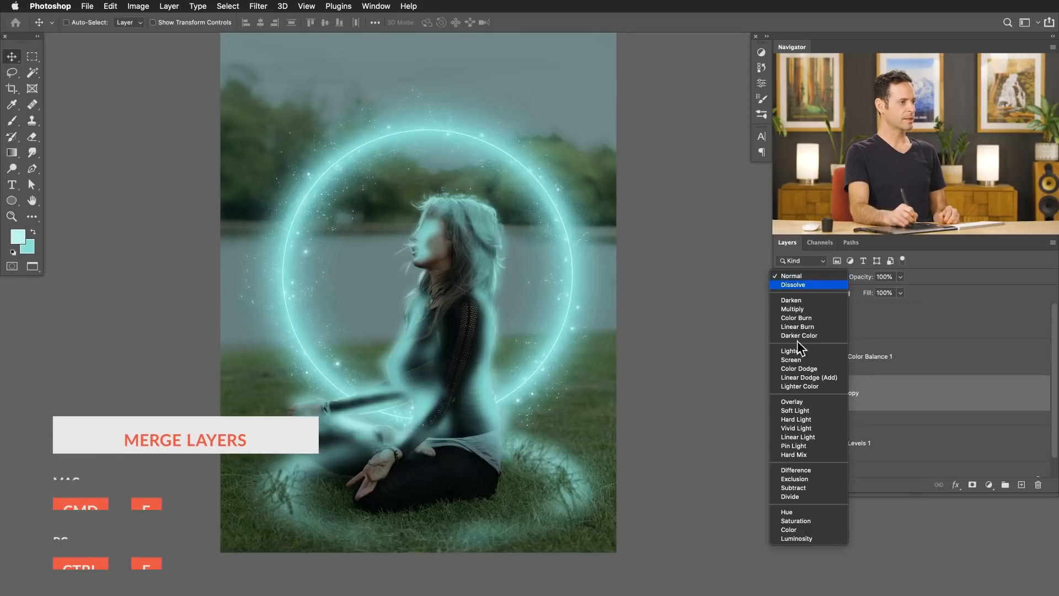
{"action": "left_click", "coordinate": [797, 408]}
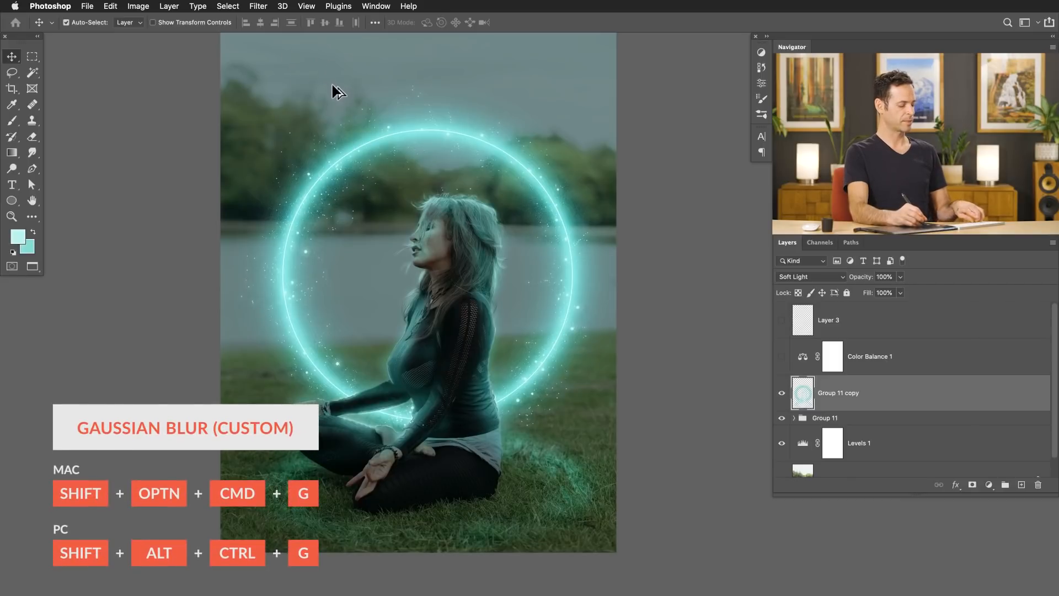
Apply a 73.7 px Gaussian Blur to the Group 11 copy layer and compare the image with the layer hidden and shown
{"action": "key", "text": "alt+shift+super+g"}
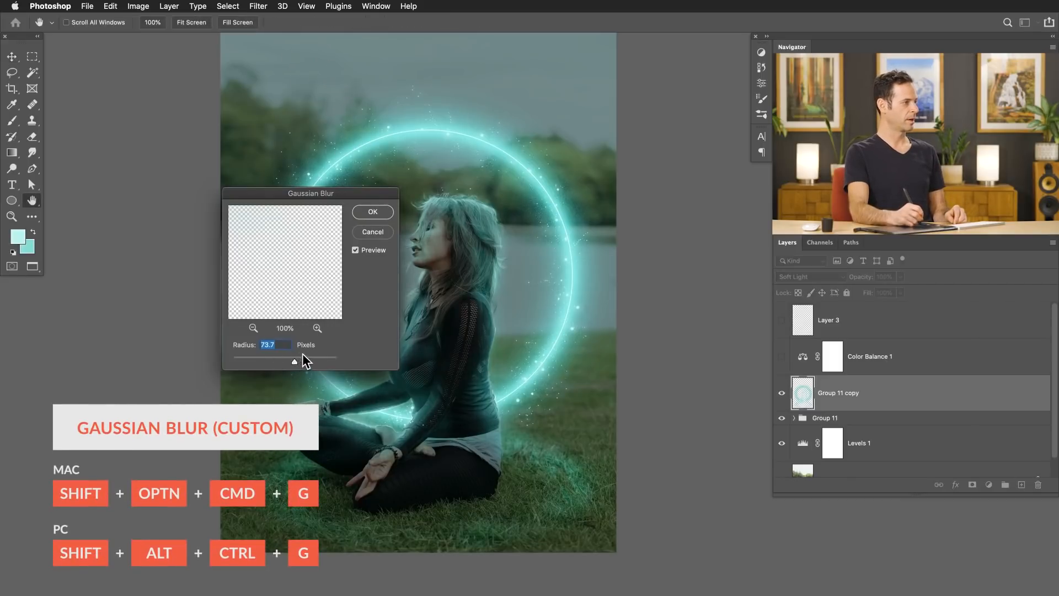
{"action": "left_click", "coordinate": [373, 212]}
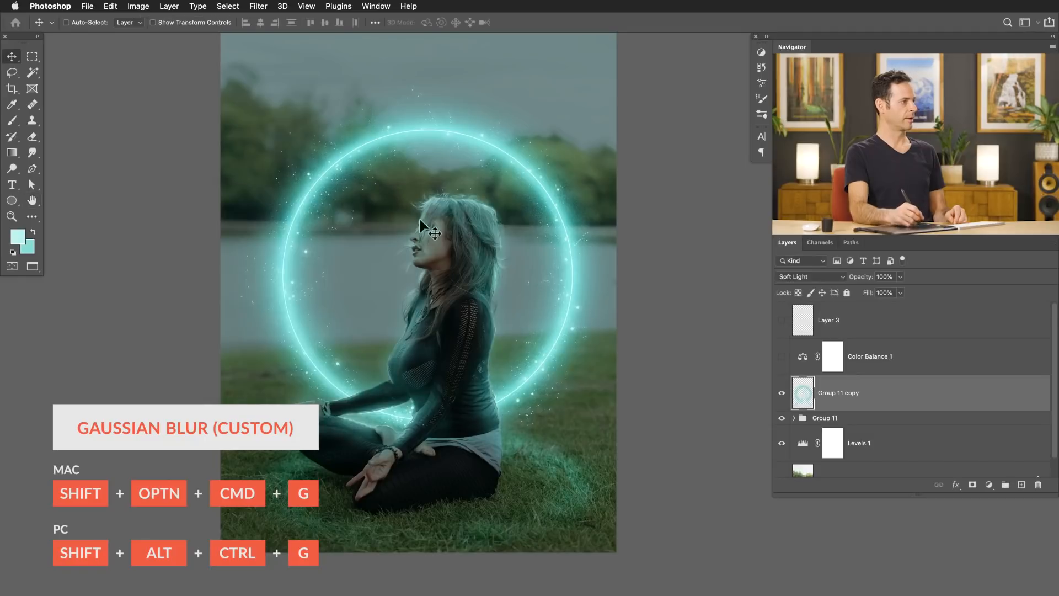
{"action": "left_click", "coordinate": [781, 393]}
{"action": "left_click", "coordinate": [781, 393]}
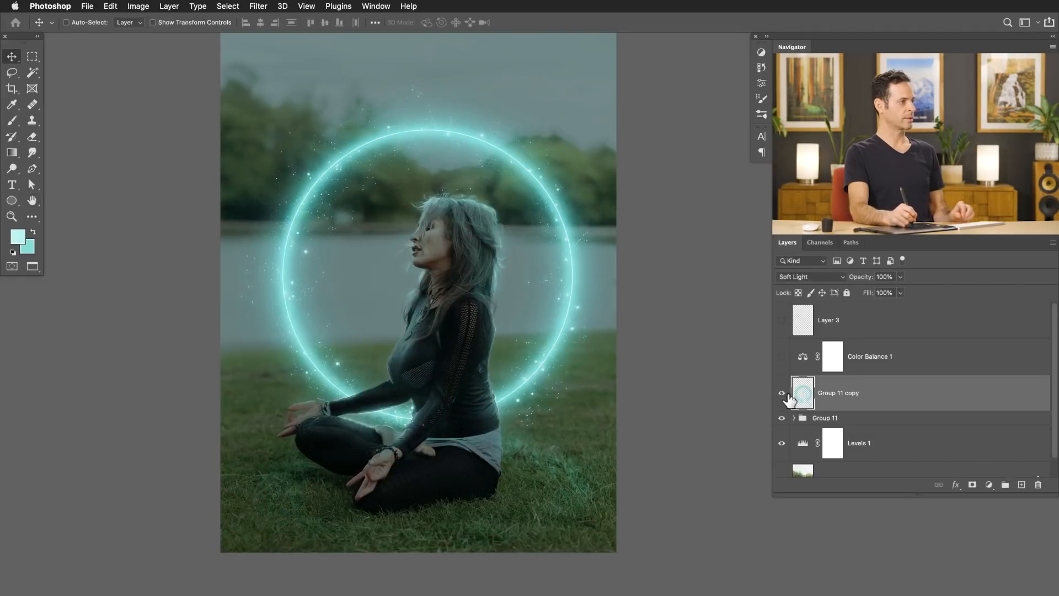
In the blending options of Group 11 copy, split the Blend If Underlying Layer shadow slider to about 0 / 70
{"action": "double_click", "coordinate": [866, 393]}
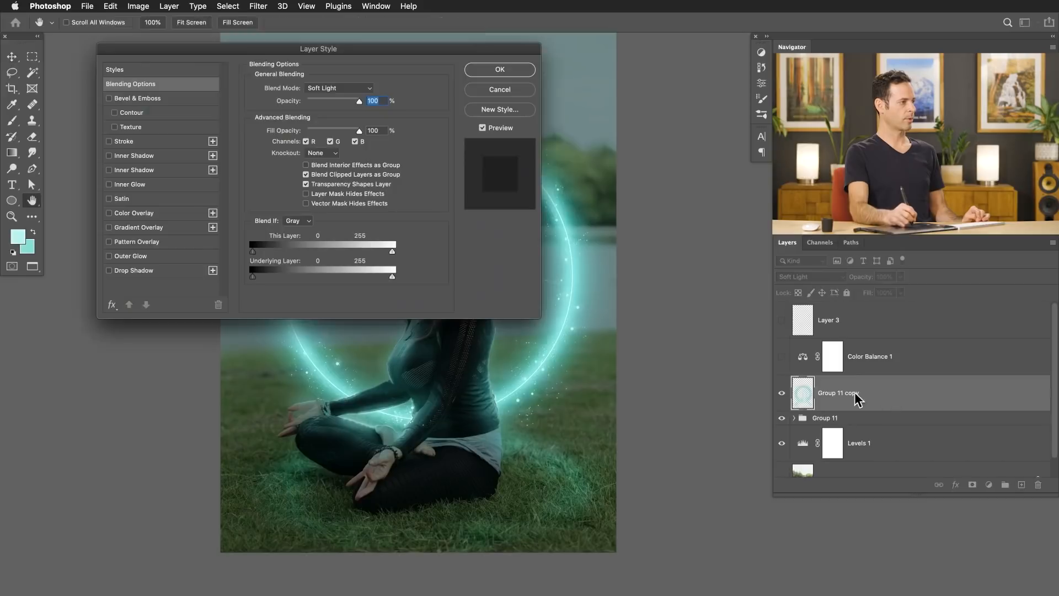
{"action": "left_click_drag", "start_coordinate": [262, 275], "coordinate": [296, 274]}
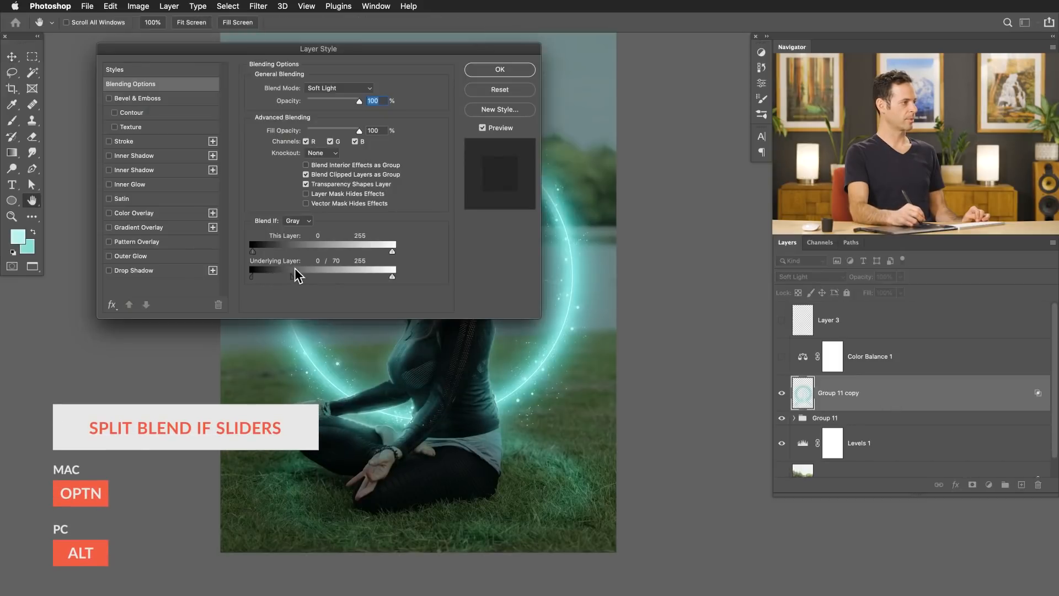
{"action": "left_click", "coordinate": [500, 69]}
Show the Color Balance 1 layer again and compare the image with the Group 11 copy layer hidden and shown
{"action": "left_click", "coordinate": [781, 393]}
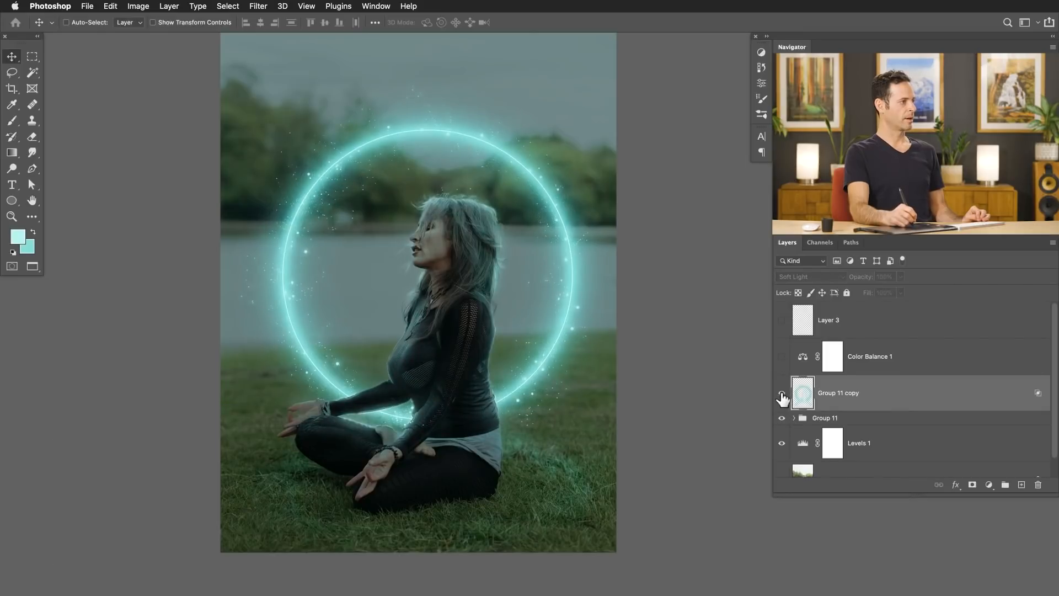
{"action": "left_click", "coordinate": [782, 394]}
{"action": "left_click", "coordinate": [782, 395]}
{"action": "left_click", "coordinate": [783, 397]}
{"action": "left_click", "coordinate": [783, 396]}
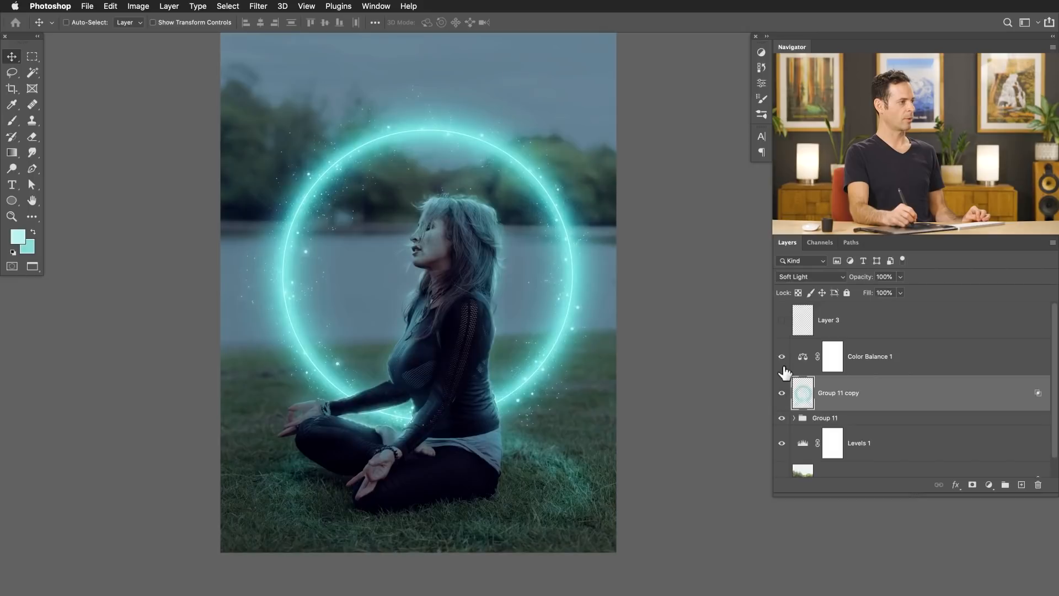
{"action": "left_click", "coordinate": [783, 398]}
{"action": "left_click", "coordinate": [783, 397]}
{"action": "left_click", "coordinate": [781, 395]}
{"action": "left_click", "coordinate": [782, 395]}
Duplicate the Group 11 copy layer and split the duplicate's Blend If Underlying Layer shadow slider to 0 / 183
{"action": "left_click_drag", "start_coordinate": [635, 390], "coordinate": [611, 403]}
{"action": "key", "text": "super+j"}
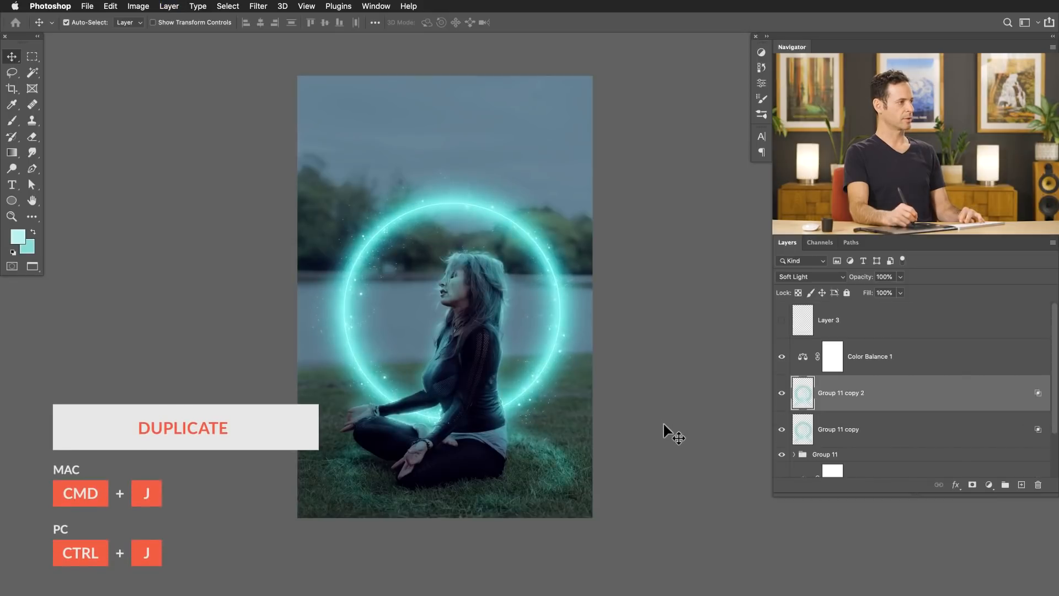
{"action": "left_click", "coordinate": [781, 393]}
{"action": "left_click", "coordinate": [782, 393]}
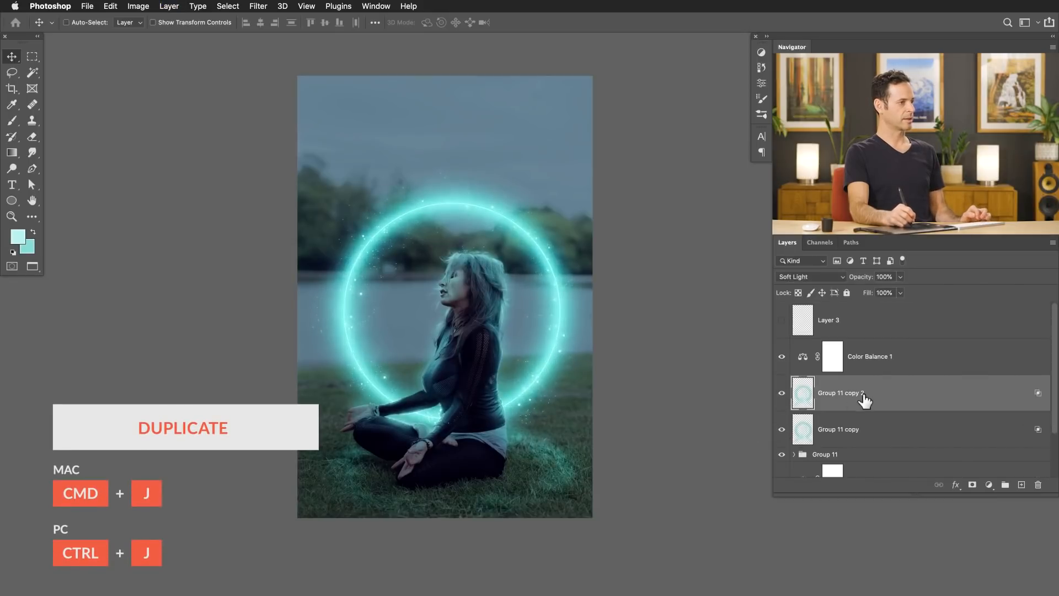
{"action": "double_click", "coordinate": [864, 395]}
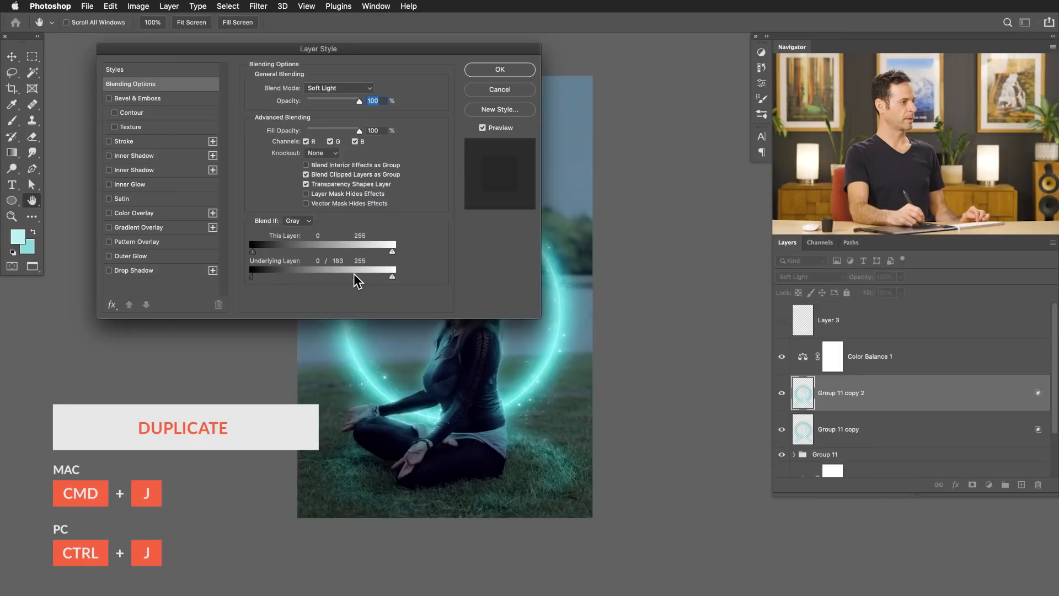
{"action": "left_click", "coordinate": [500, 69]}
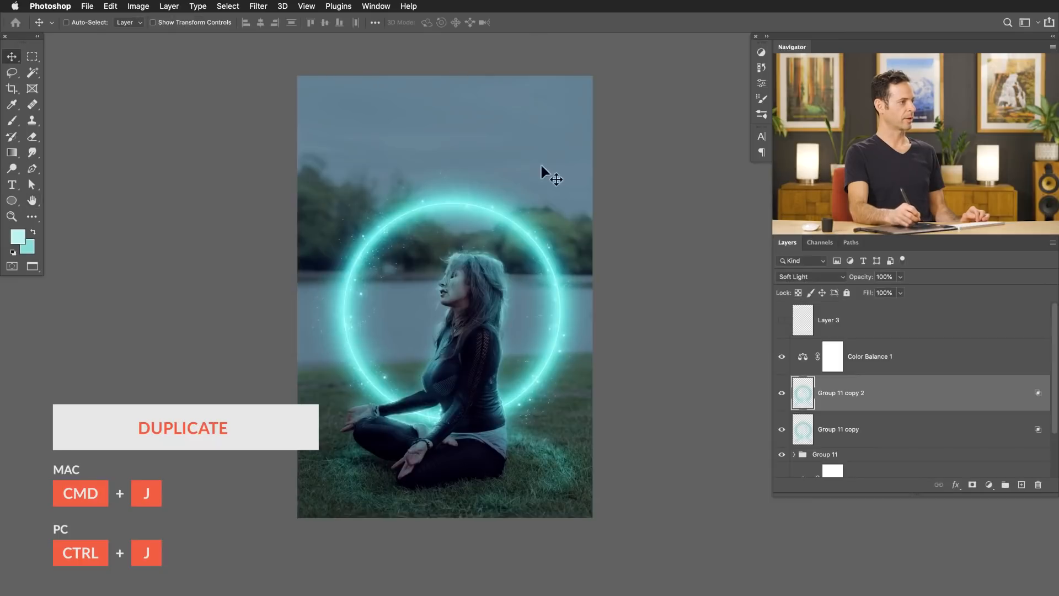
Compare the image with the two blurred Group 11 copies hidden and shown
{"action": "left_click", "coordinate": [783, 394]}
{"action": "left_click", "coordinate": [782, 393]}
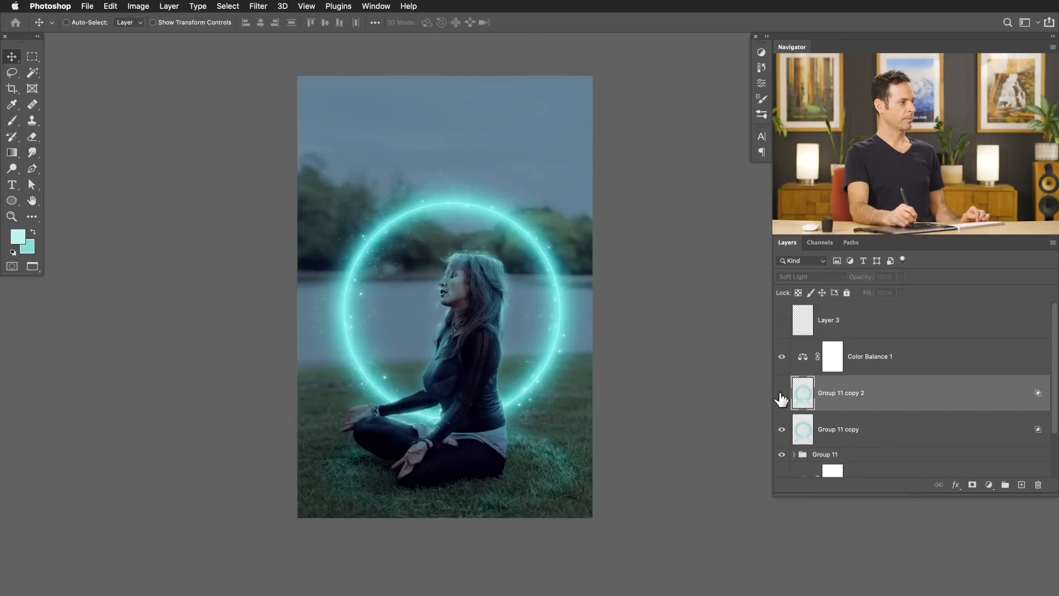
{"action": "left_click", "coordinate": [782, 394]}
{"action": "left_click", "coordinate": [783, 430]}
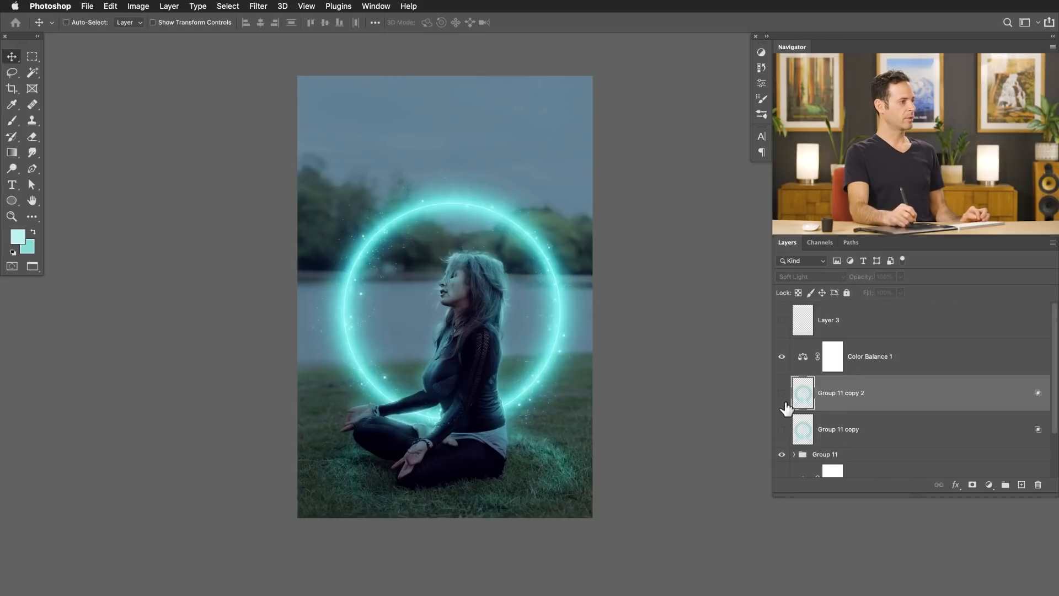
{"action": "left_click", "coordinate": [786, 408]}
{"action": "left_click", "coordinate": [784, 429]}
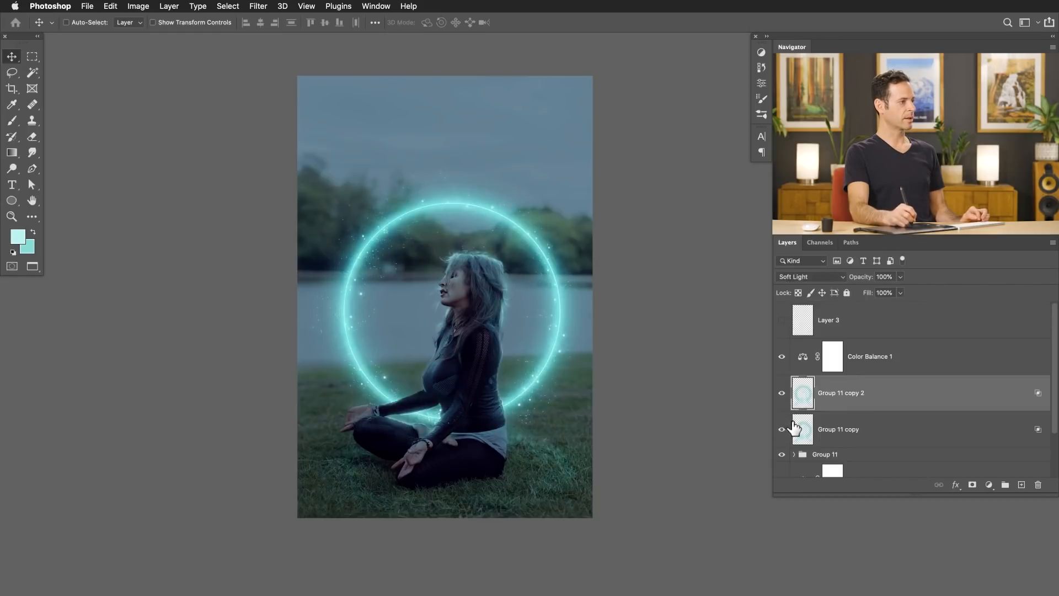
Group the two blurred Group 11 copies and compare the image with the new group hidden and shown
{"action": "left_click", "coordinate": [862, 435], "text": "shift"}
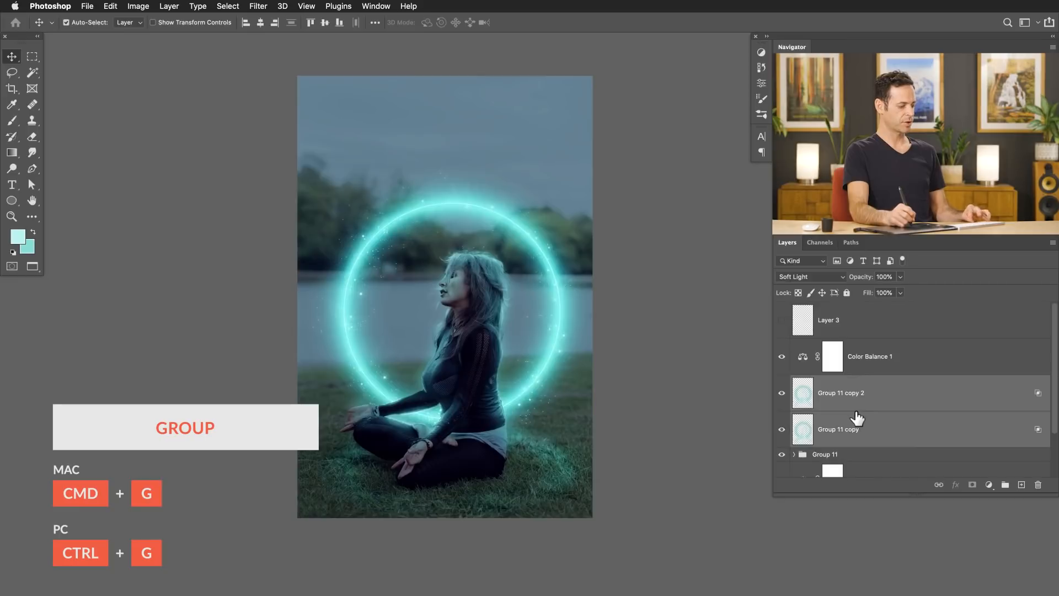
{"action": "key", "text": "super+g"}
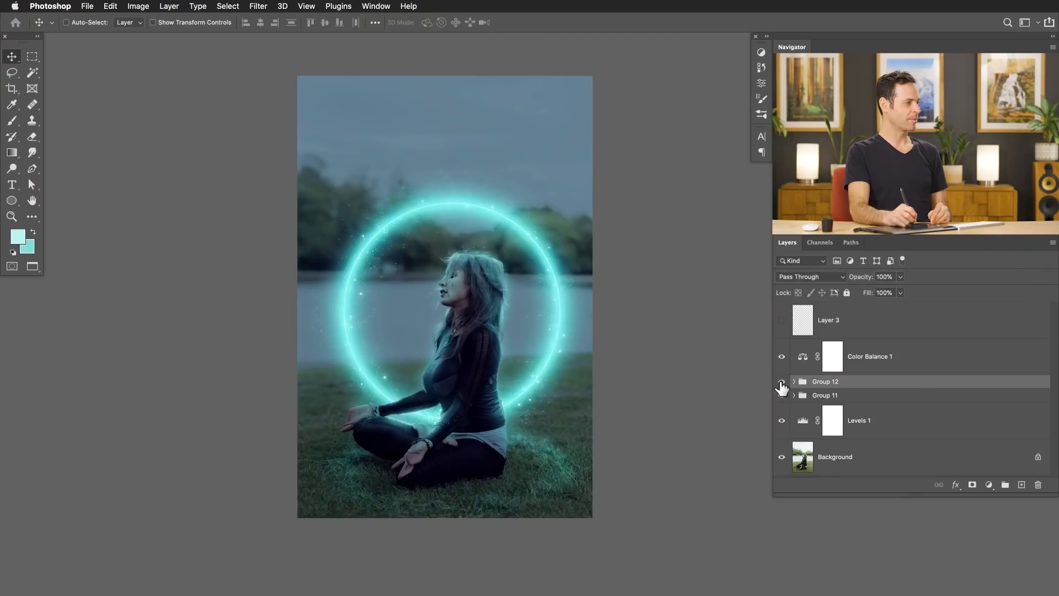
{"action": "left_click", "coordinate": [781, 382]}
{"action": "left_click", "coordinate": [781, 382]}
{"action": "left_click", "coordinate": [782, 381]}
{"action": "left_click", "coordinate": [781, 382]}
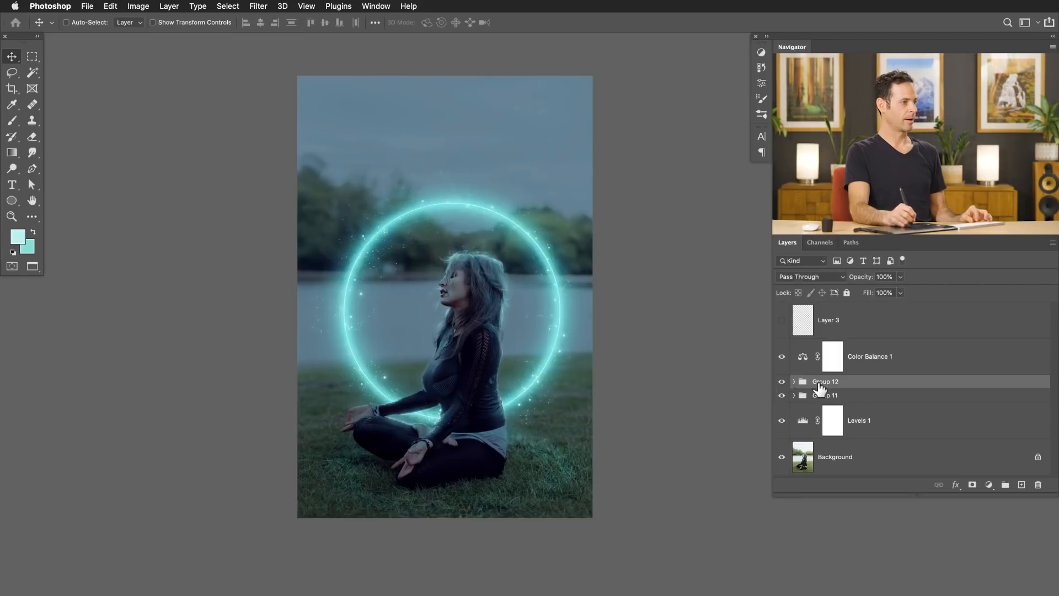
Add a black mask to Group 12 and paint it white over the woman's waist, arms, torso and face with a 484 px brush
{"action": "left_click", "coordinate": [973, 484], "text": "alt"}
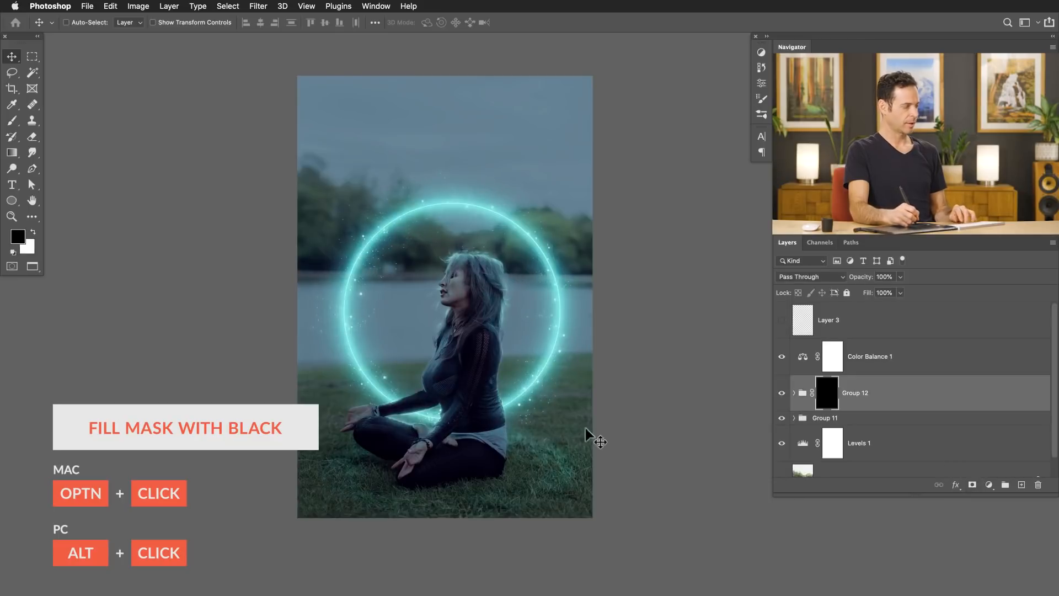
{"action": "key", "text": "b"}
{"action": "right_click", "coordinate": [444, 334]}
{"action": "left_click", "coordinate": [509, 427]}
{"action": "key", "text": "Return"}
{"action": "key", "text": "x"}
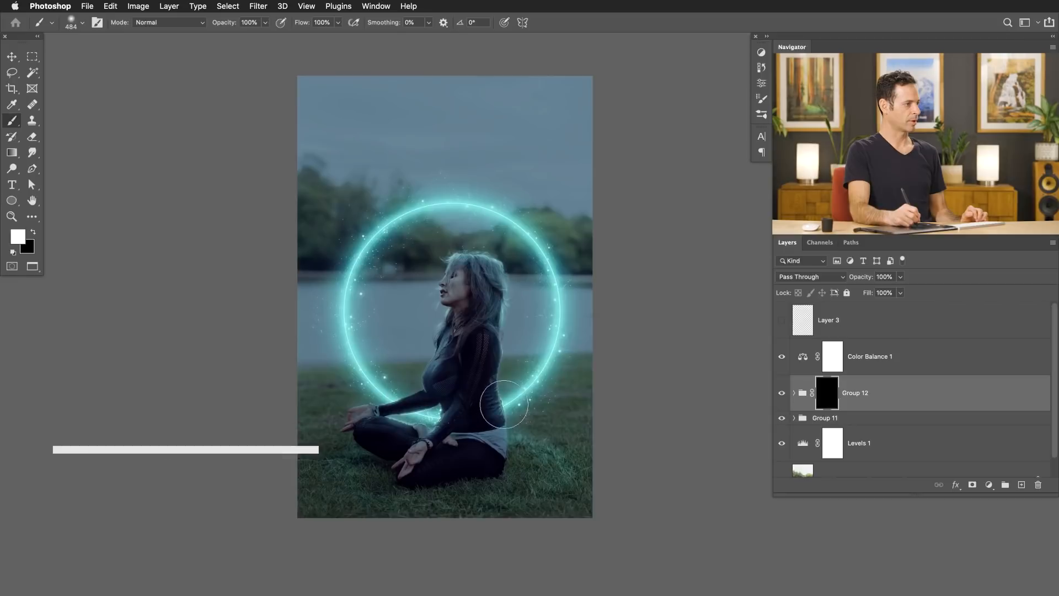
{"action": "left_click_drag", "start_coordinate": [484, 402], "coordinate": [431, 416]}
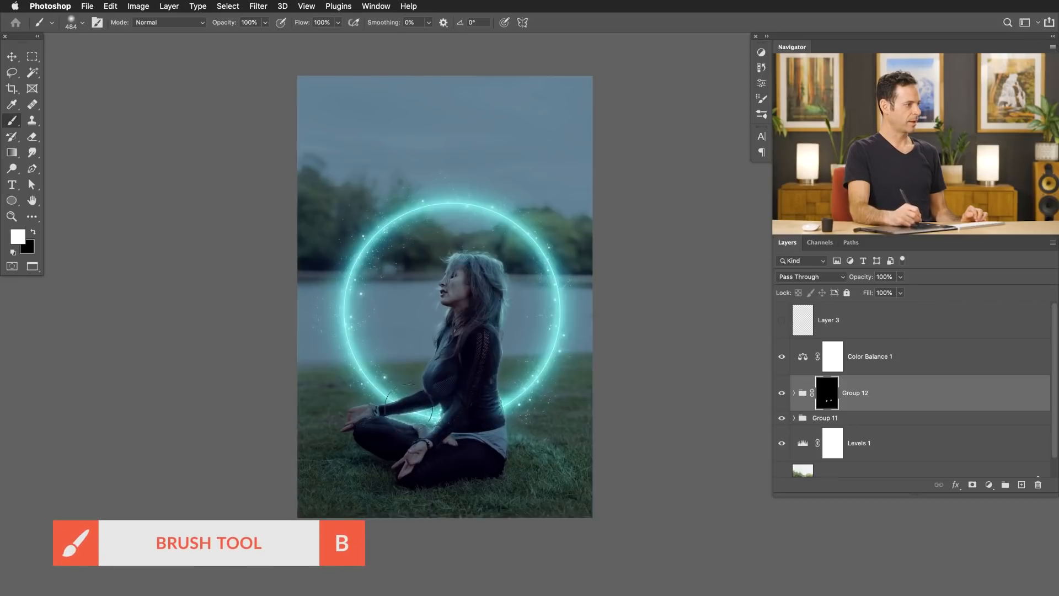
{"action": "mouse_move", "coordinate": [411, 411]}
{"action": "left_mouse_down"}
{"action": "mouse_move", "coordinate": [439, 391]}
{"action": "mouse_move", "coordinate": [428, 396]}
{"action": "mouse_move", "coordinate": [436, 373]}
{"action": "left_mouse_up"}
{"action": "mouse_move", "coordinate": [443, 351]}
{"action": "left_mouse_down"}
{"action": "mouse_move", "coordinate": [446, 330]}
{"action": "mouse_move", "coordinate": [499, 327]}
{"action": "mouse_move", "coordinate": [505, 308]}
{"action": "mouse_move", "coordinate": [501, 261]}
{"action": "mouse_move", "coordinate": [450, 262]}
{"action": "left_mouse_up"}
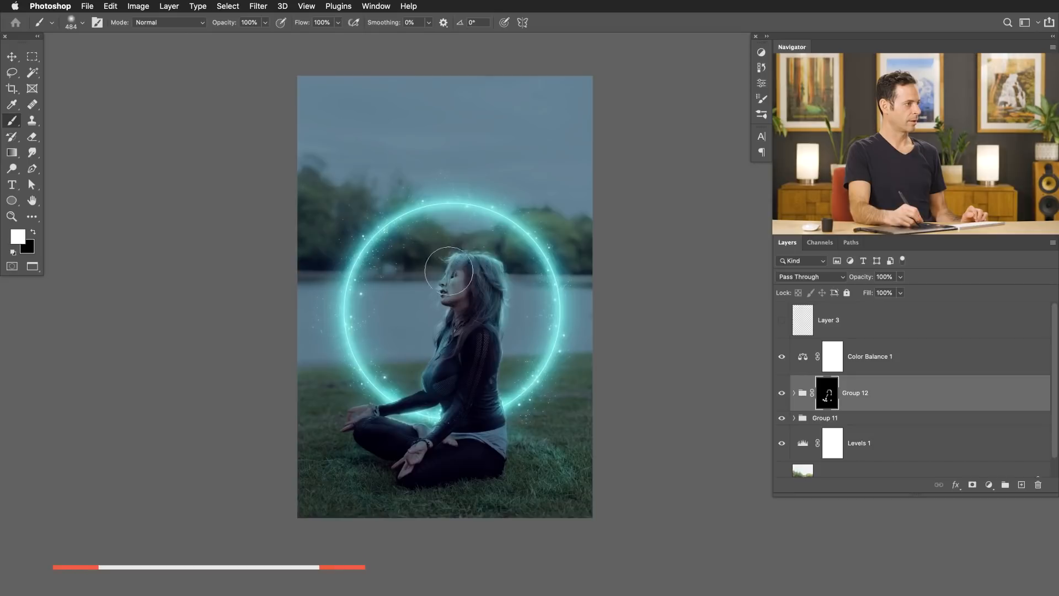
Compare the glow with the Group 12 mask disabled and enabled
{"action": "left_click", "coordinate": [827, 393], "text": "shift"}
{"action": "left_click", "coordinate": [827, 393], "text": "shift"}
{"action": "left_click", "coordinate": [828, 393], "text": "shift"}
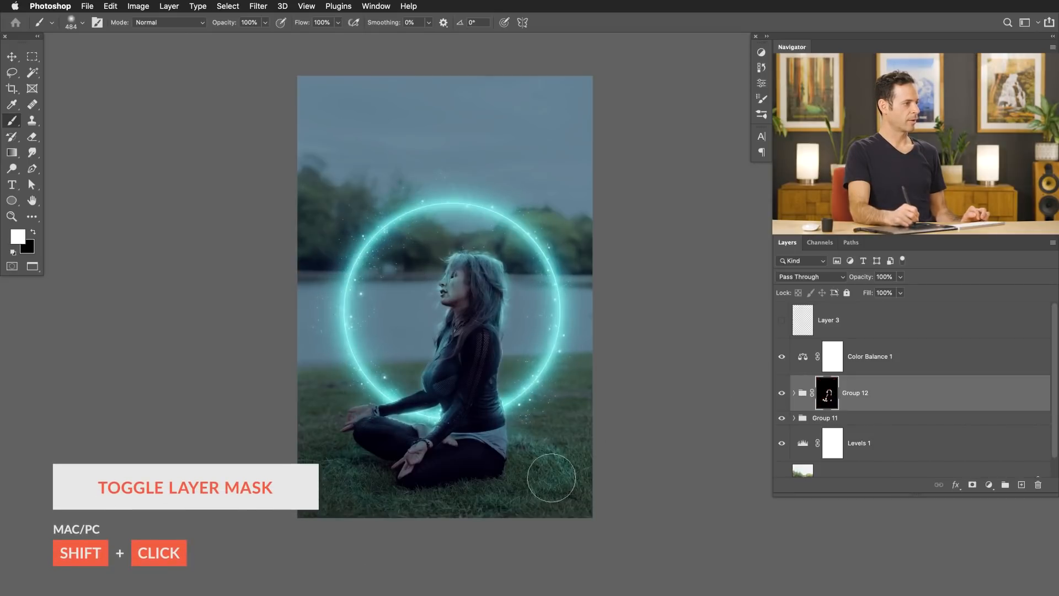
{"action": "left_click", "coordinate": [834, 394], "text": "shift"}
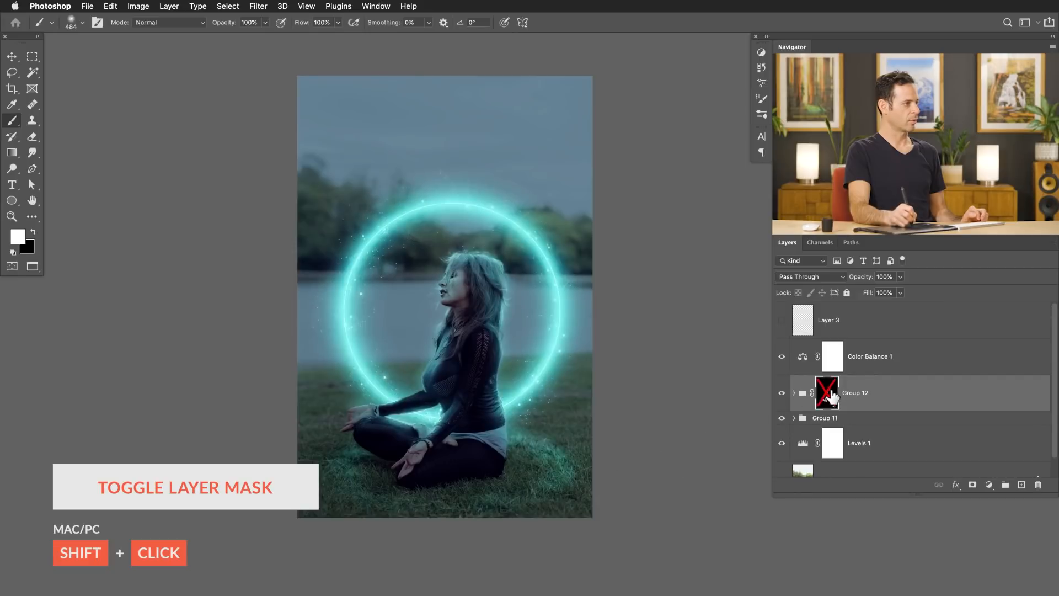
{"action": "left_click", "coordinate": [830, 394], "text": "shift"}
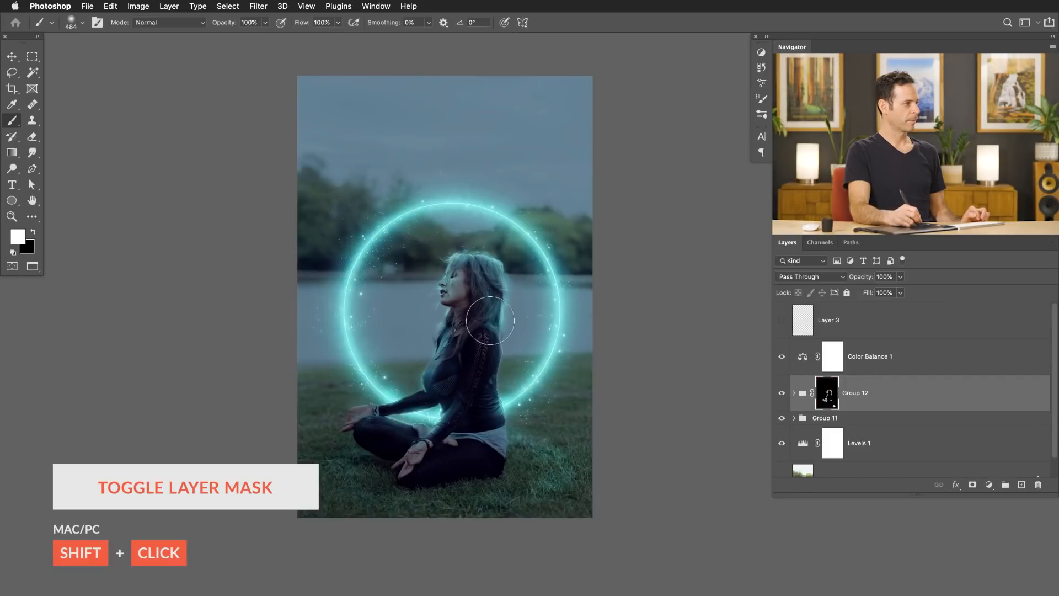
{"action": "left_click", "coordinate": [828, 394], "text": "shift"}
{"action": "left_click", "coordinate": [828, 394], "text": "shift"}
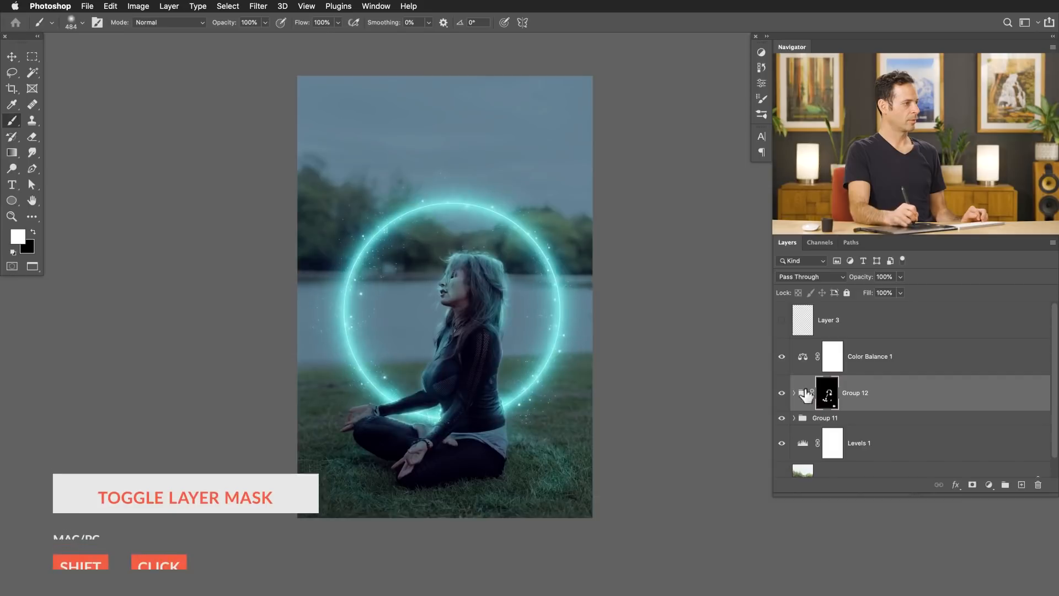
Refine the Group 12 mask around the woman's arms and hands with a 290 px brush, comparing the glow with the mask disabled and enabled
{"action": "left_click_drag", "start_coordinate": [456, 415], "coordinate": [455, 408]}
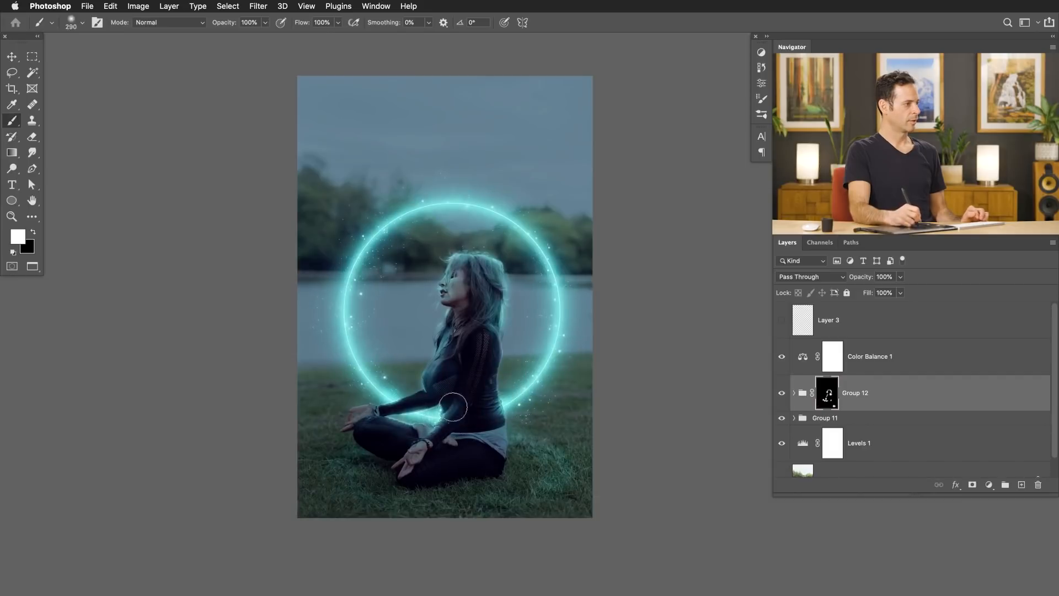
{"action": "left_click", "coordinate": [828, 394], "text": "shift"}
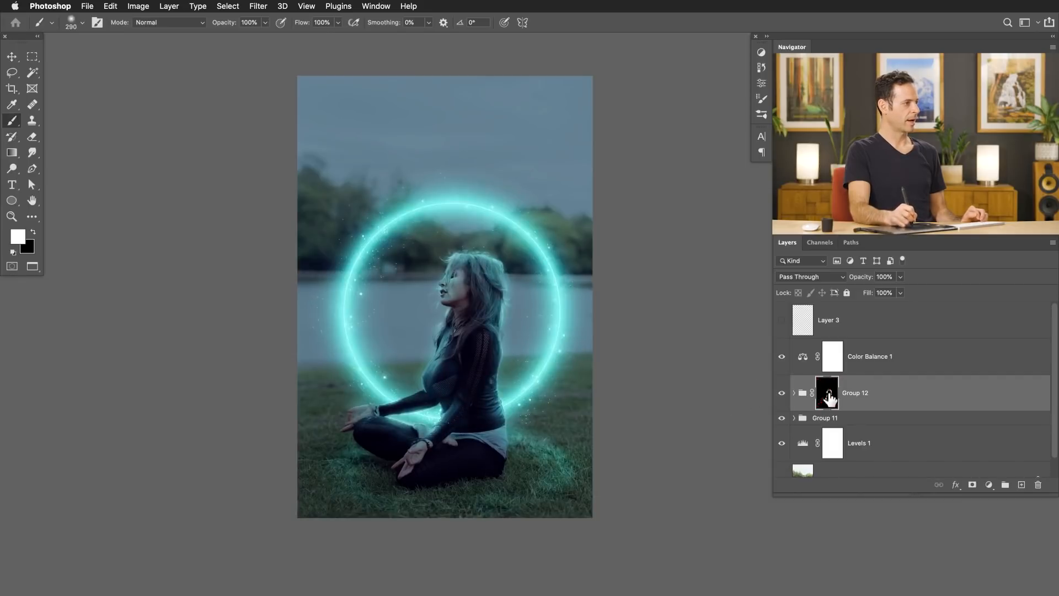
{"action": "left_click", "coordinate": [829, 396], "text": "shift"}
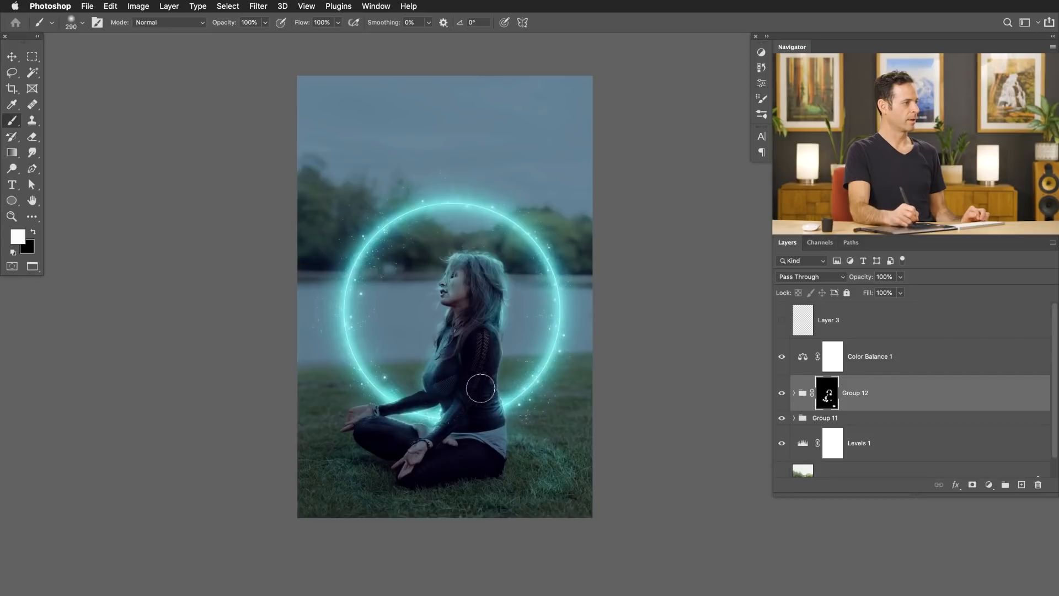
{"action": "left_click", "coordinate": [830, 395], "text": "shift"}
{"action": "left_click", "coordinate": [830, 395], "text": "shift"}
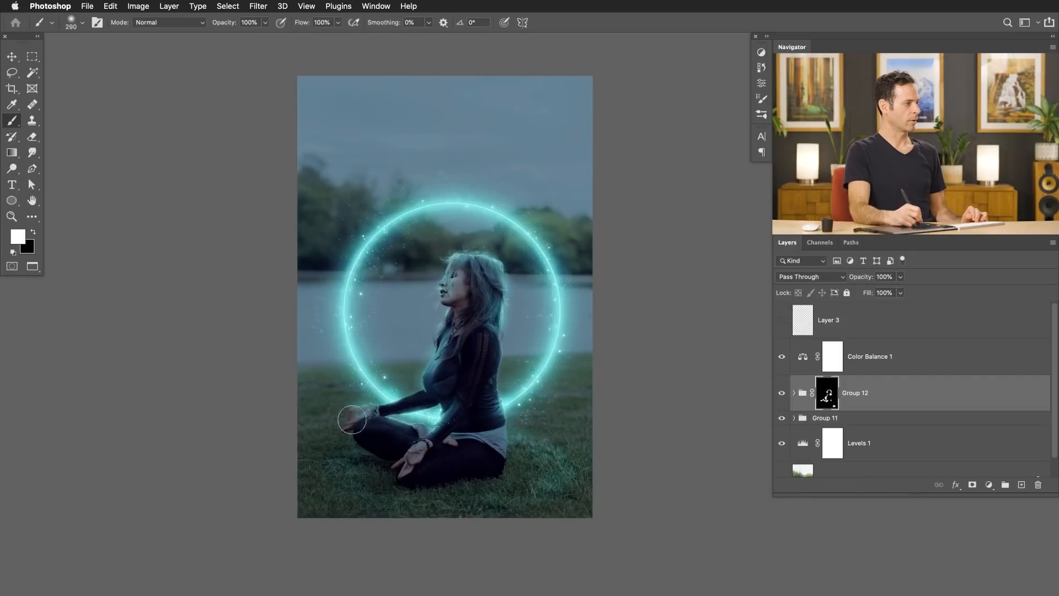
{"action": "key", "text": "x"}
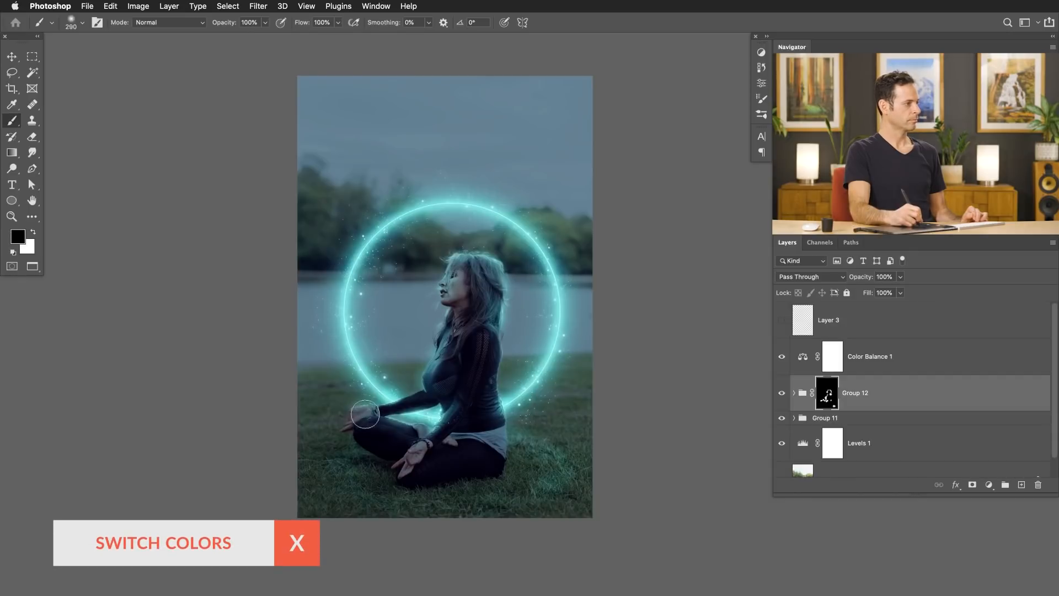
{"action": "left_click", "coordinate": [829, 396], "text": "shift"}
{"action": "left_click", "coordinate": [829, 396], "text": "shift"}
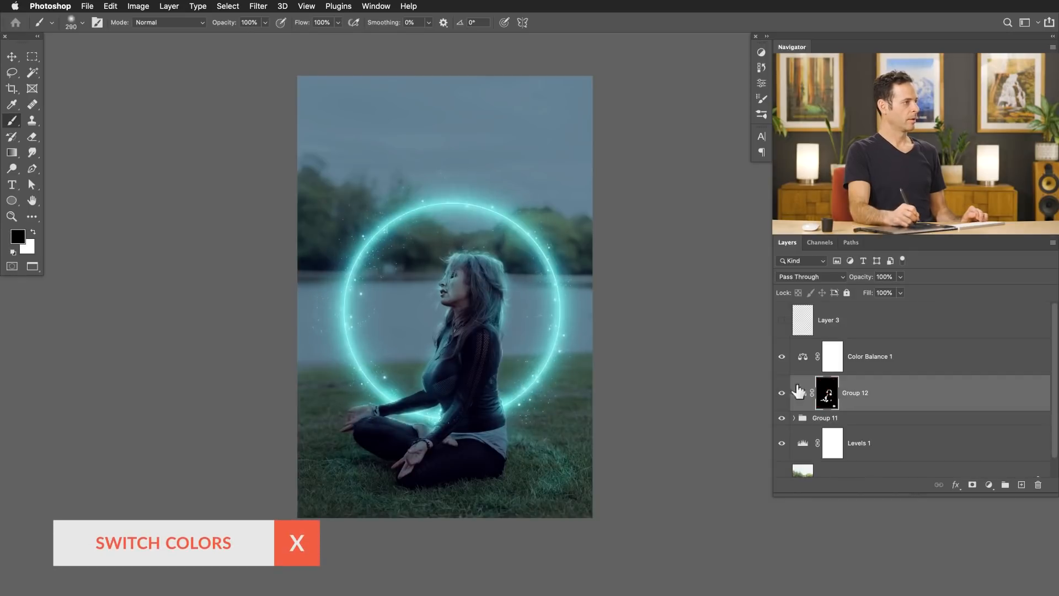
Paint the Group 12 mask white along parts of the light ring with a 527 px brush, switching to black to reduce excess glow
{"action": "key", "text": "x"}
{"action": "left_click_drag", "start_coordinate": [362, 258], "coordinate": [344, 303]}
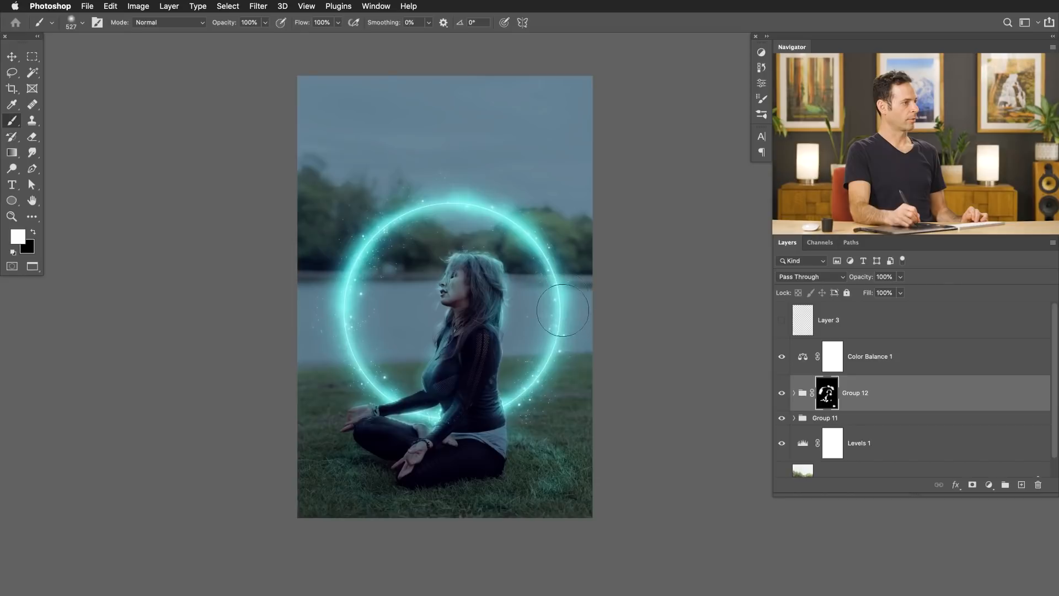
{"action": "left_click", "coordinate": [783, 395]}
{"action": "left_click", "coordinate": [782, 395]}
{"action": "key", "text": "x"}
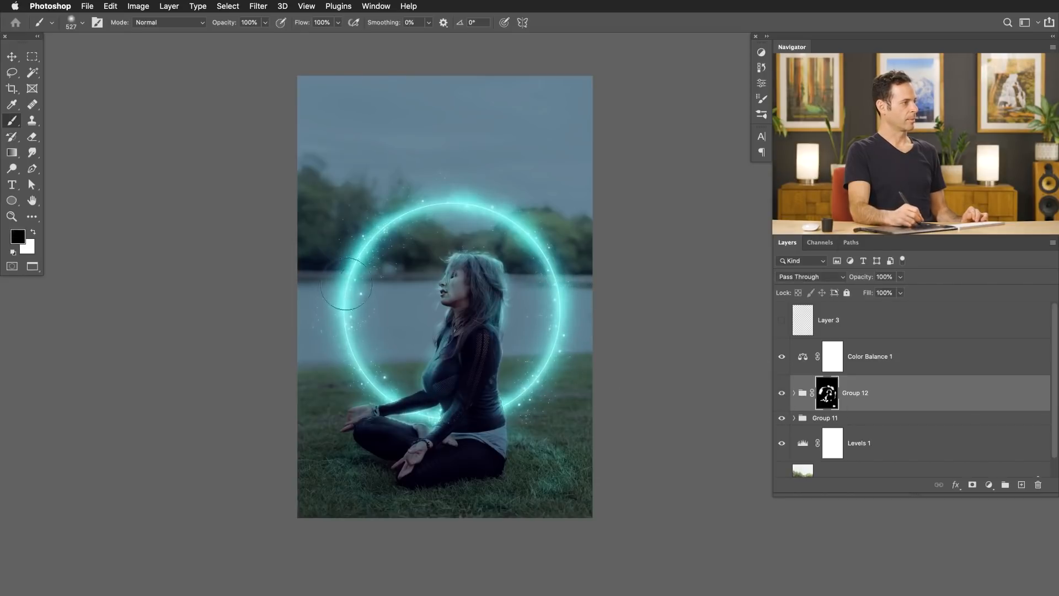
{"action": "key", "text": "x"}
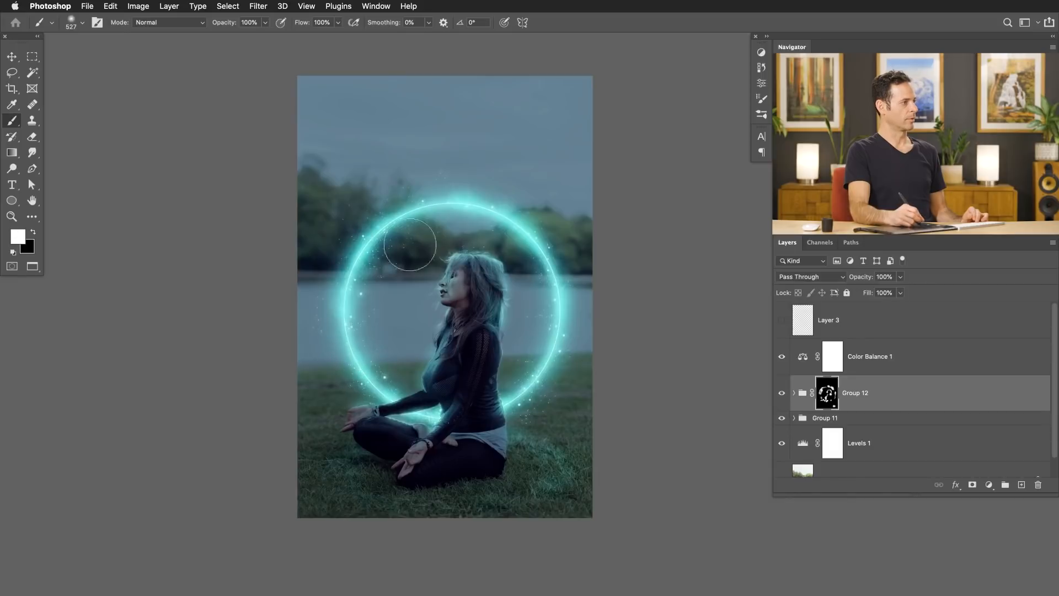
{"action": "key", "text": "x"}
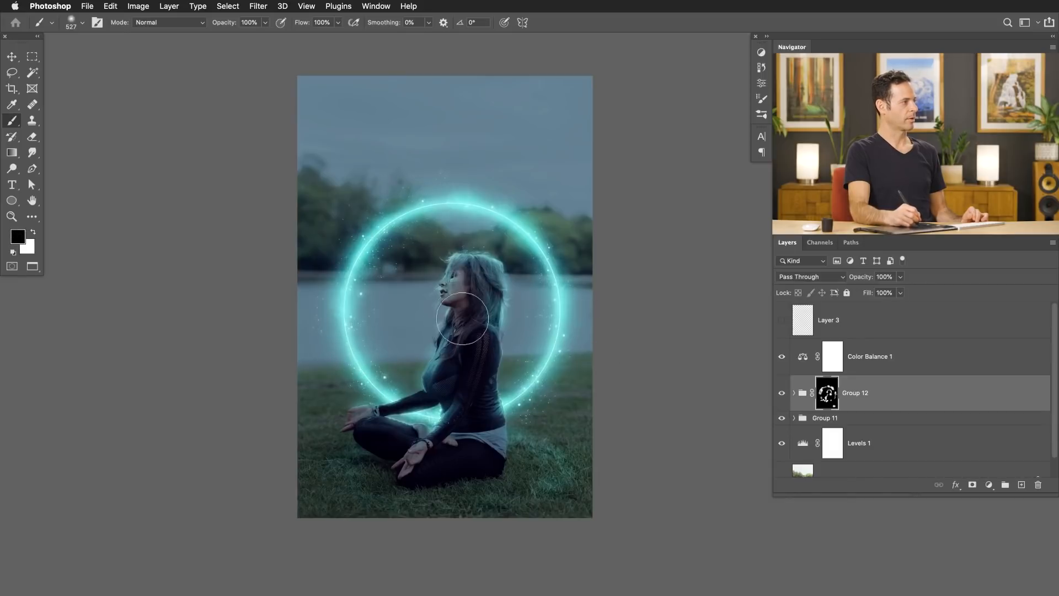
Compare the image with Group 12 hidden and shown, and inspect the masked glow up close
{"action": "left_click", "coordinate": [779, 396]}
{"action": "left_click", "coordinate": [778, 402]}
{"action": "left_click", "coordinate": [778, 405]}
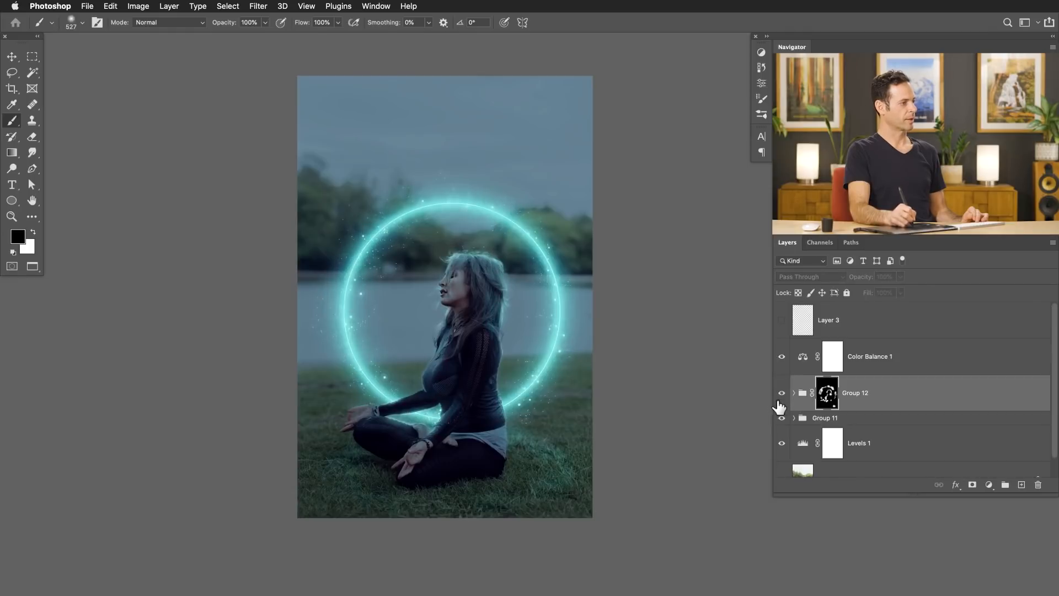
{"action": "left_click", "coordinate": [778, 408]}
{"action": "left_click_drag", "start_coordinate": [549, 421], "coordinate": [569, 424]}
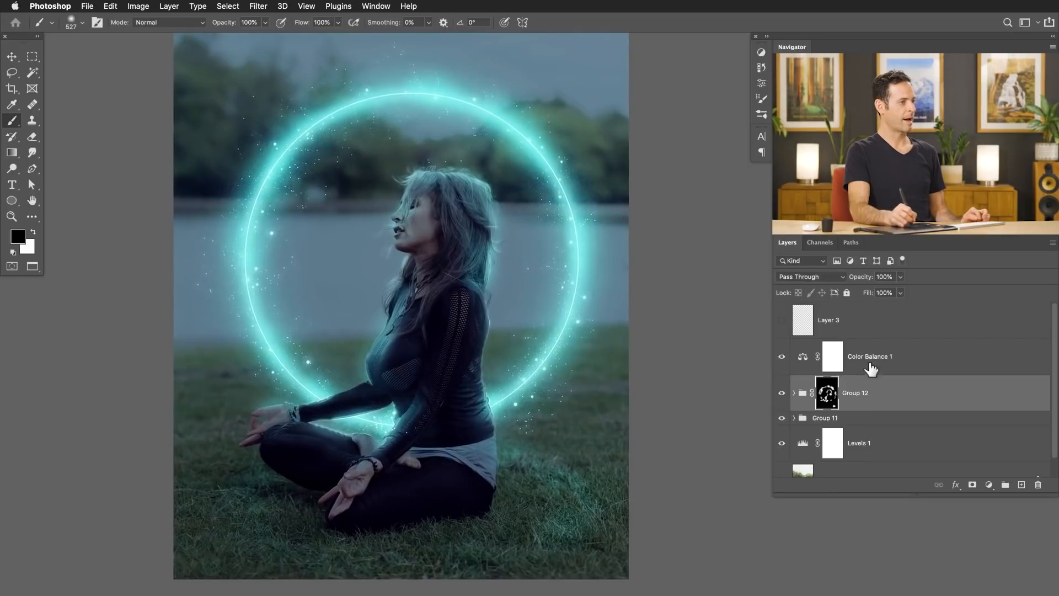